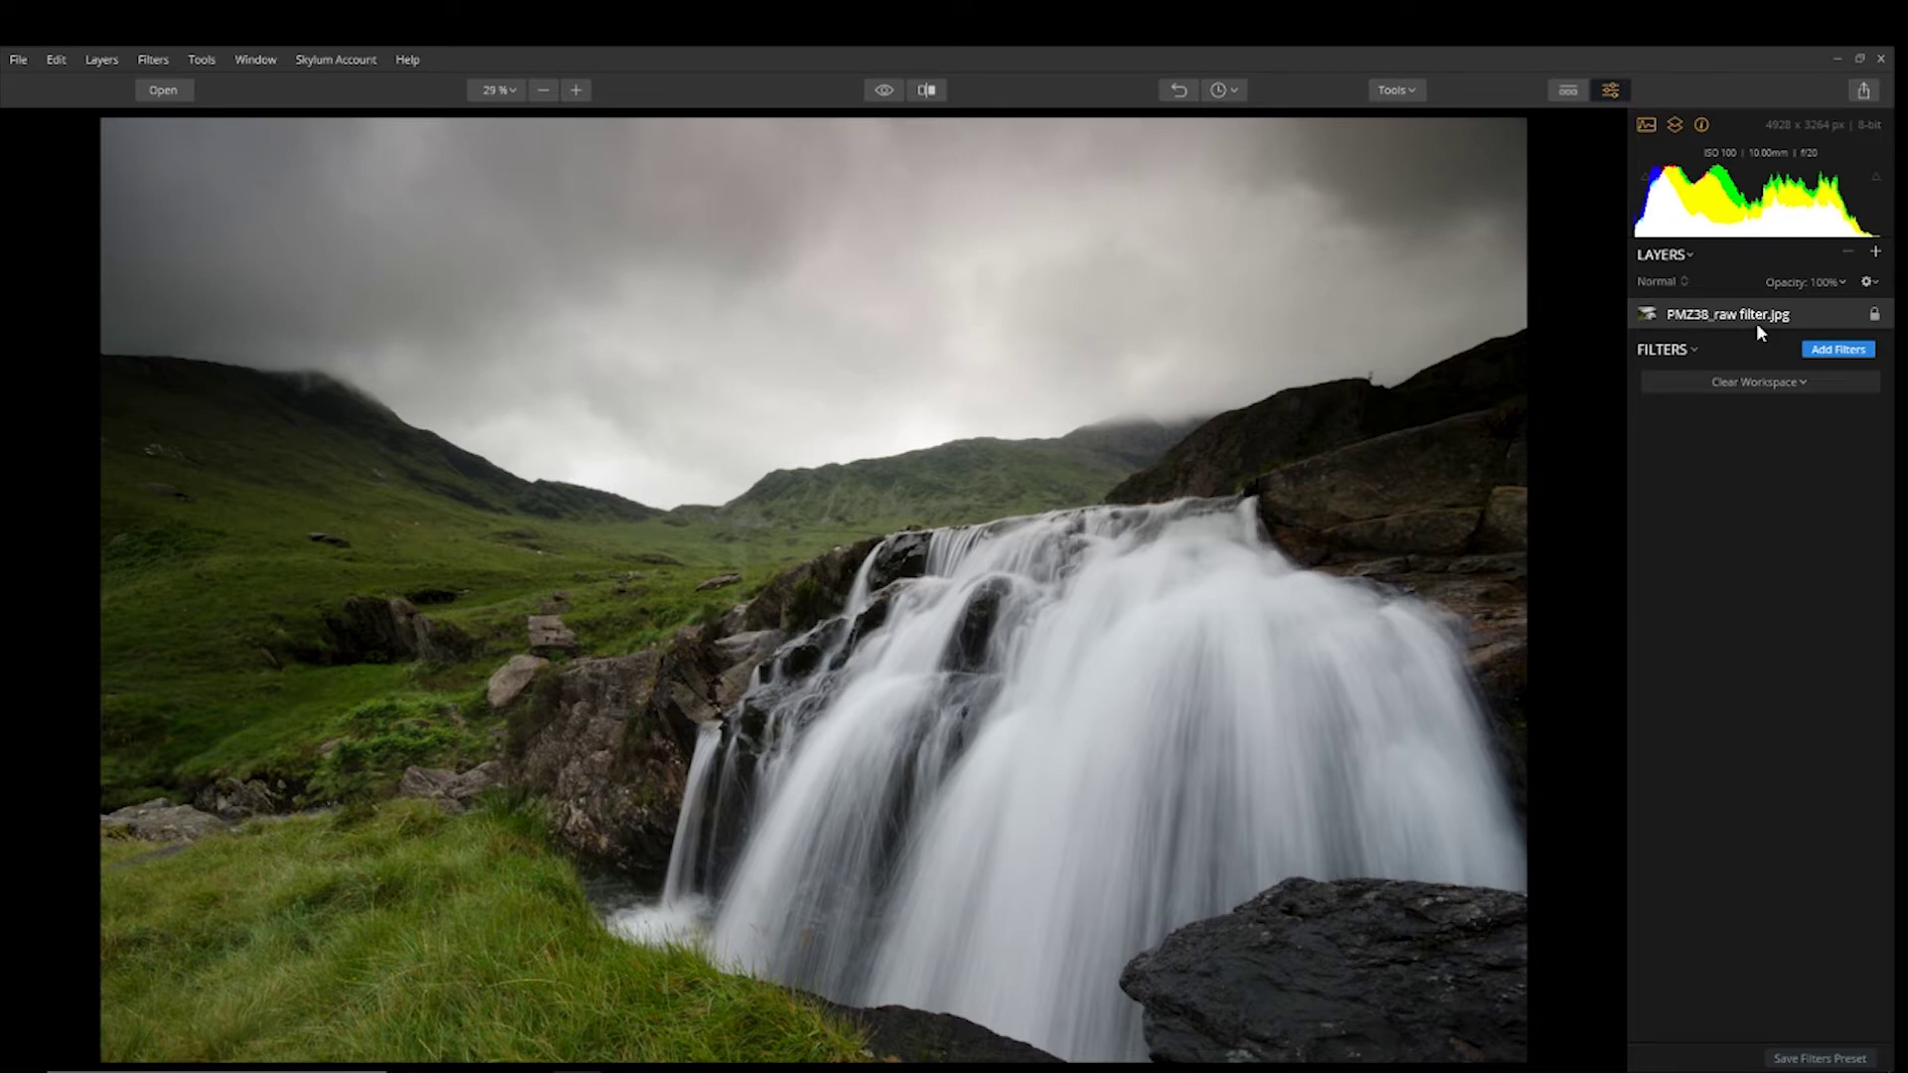
- Bring up the Filters Catalog beside the waterfall photo PMZ38_raw filter.jpg
{"action": "left_click", "coordinate": [1839, 350]}
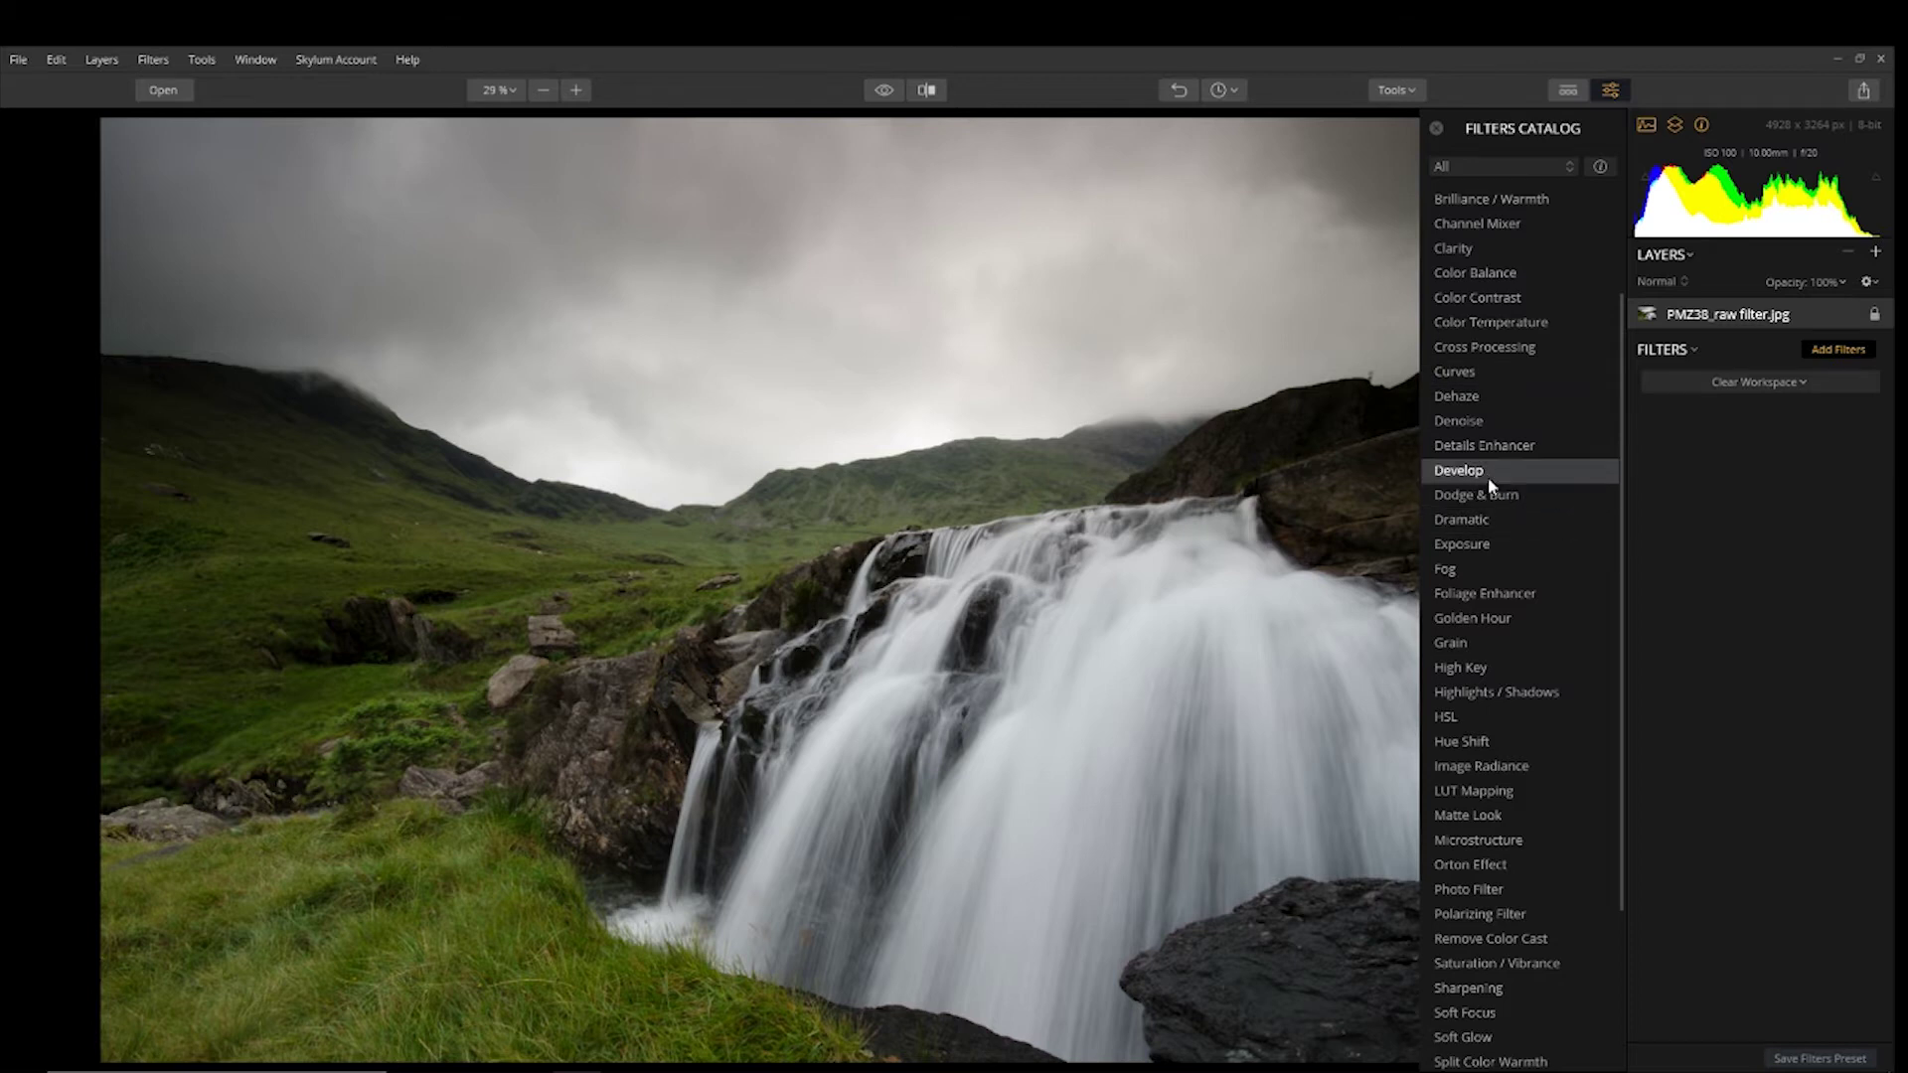
- Add a Develop filter to the photo and review its Lens and Transform settings
{"action": "left_click", "coordinate": [1514, 470]}
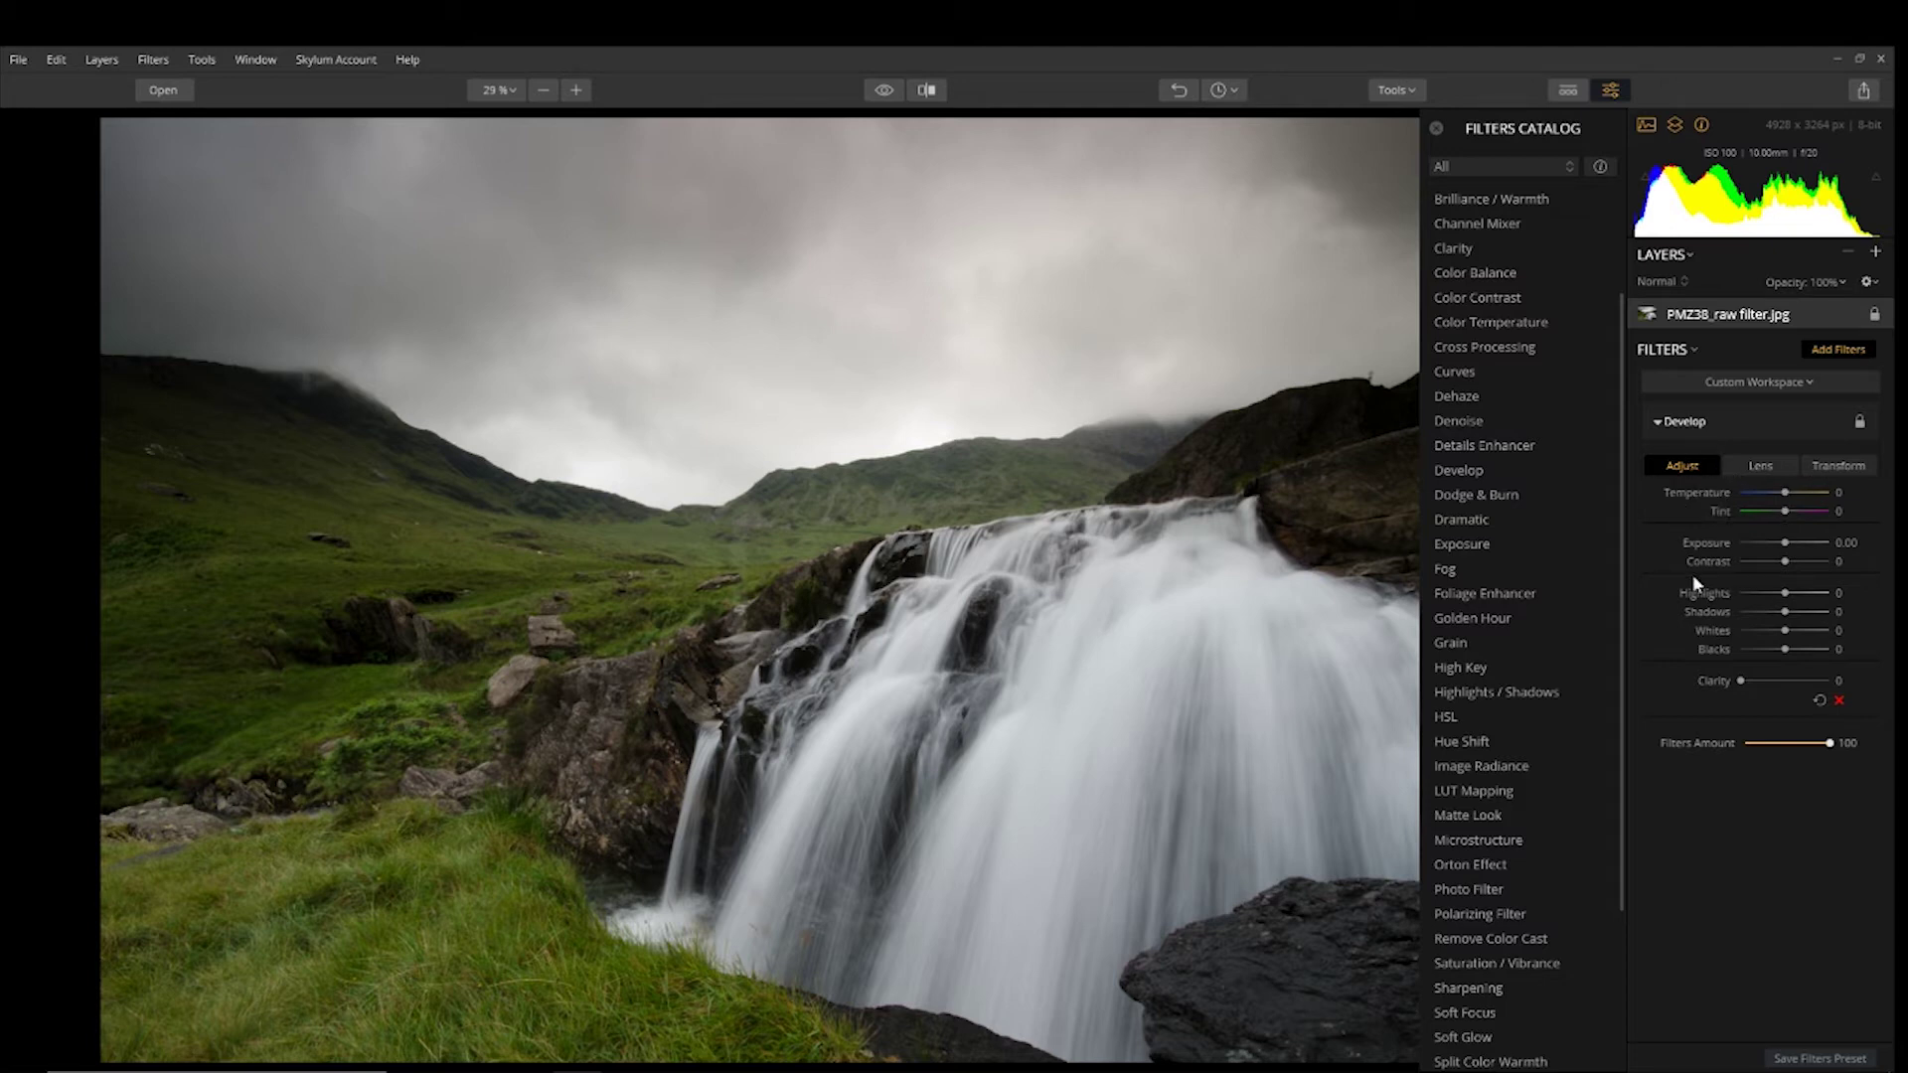
{"action": "left_click", "coordinate": [1765, 464]}
{"action": "left_click", "coordinate": [1858, 467]}
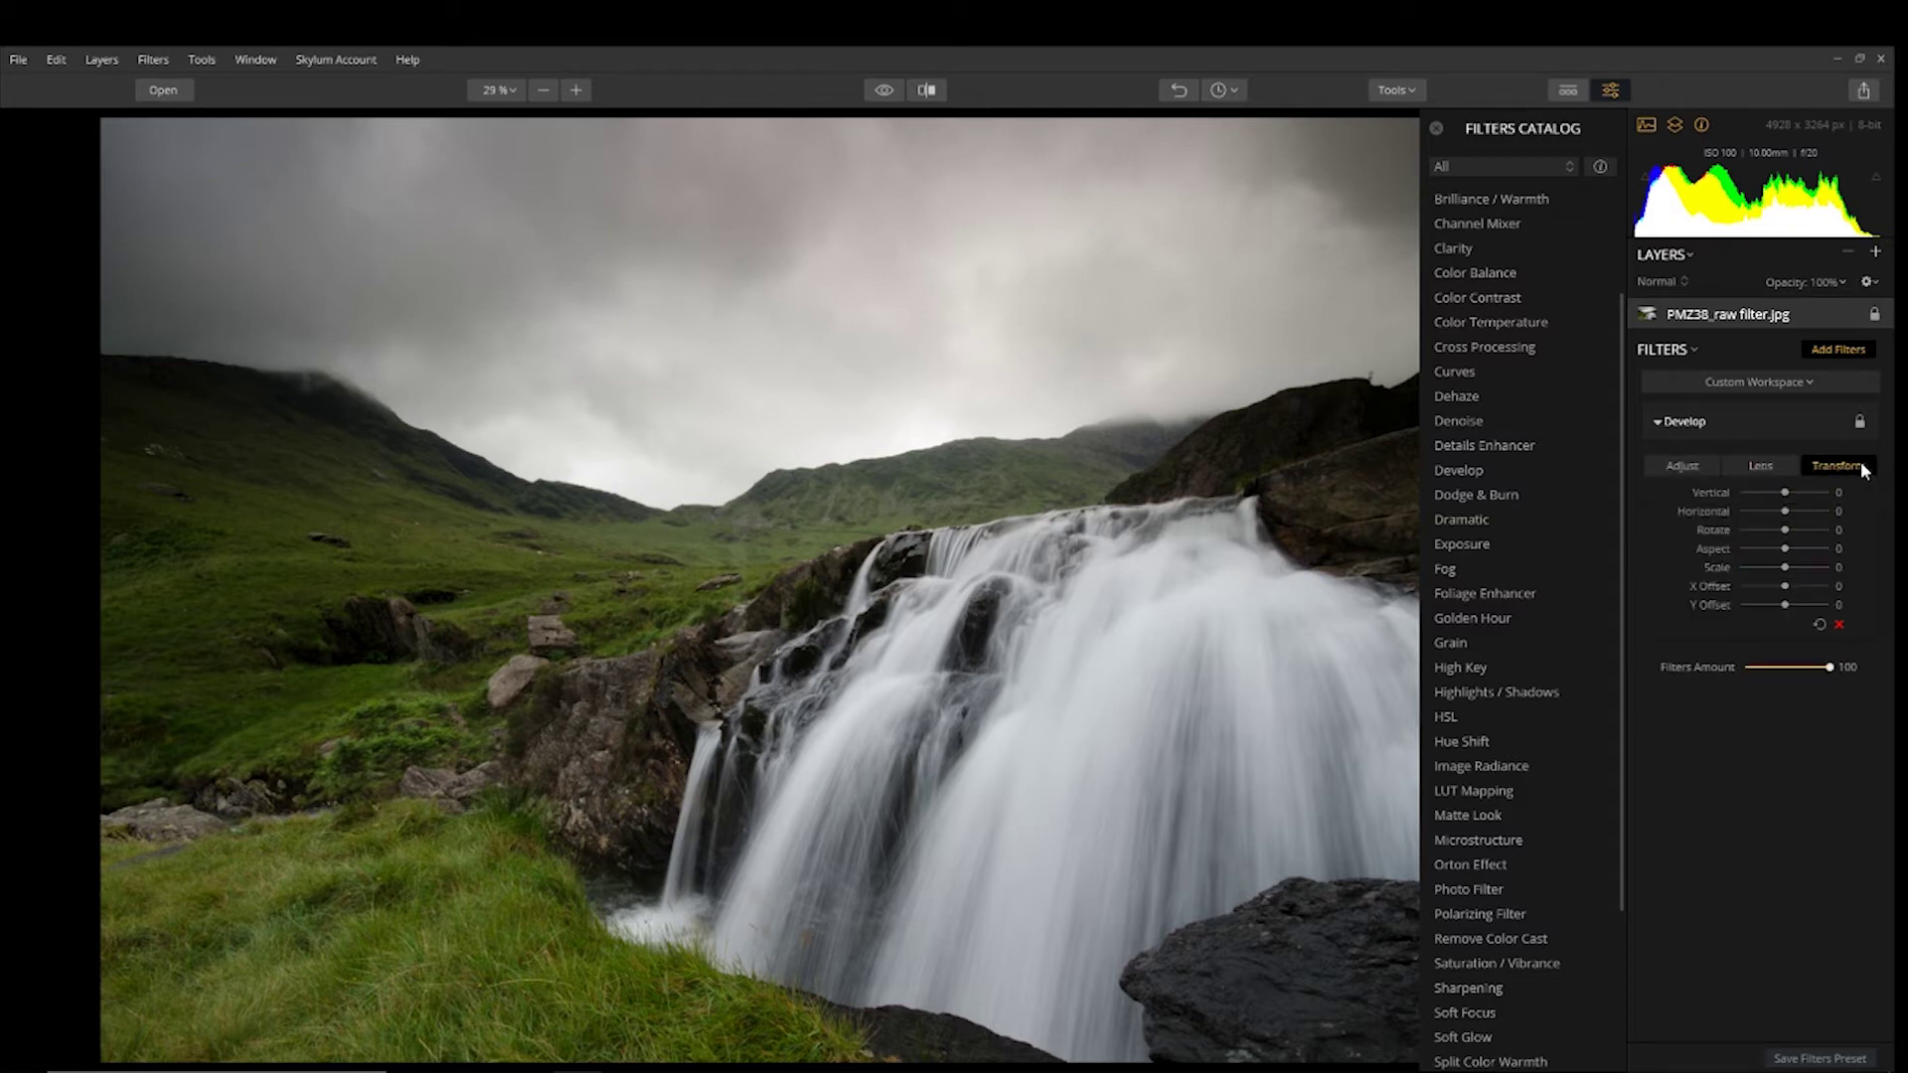
{"action": "left_click", "coordinate": [1689, 464]}
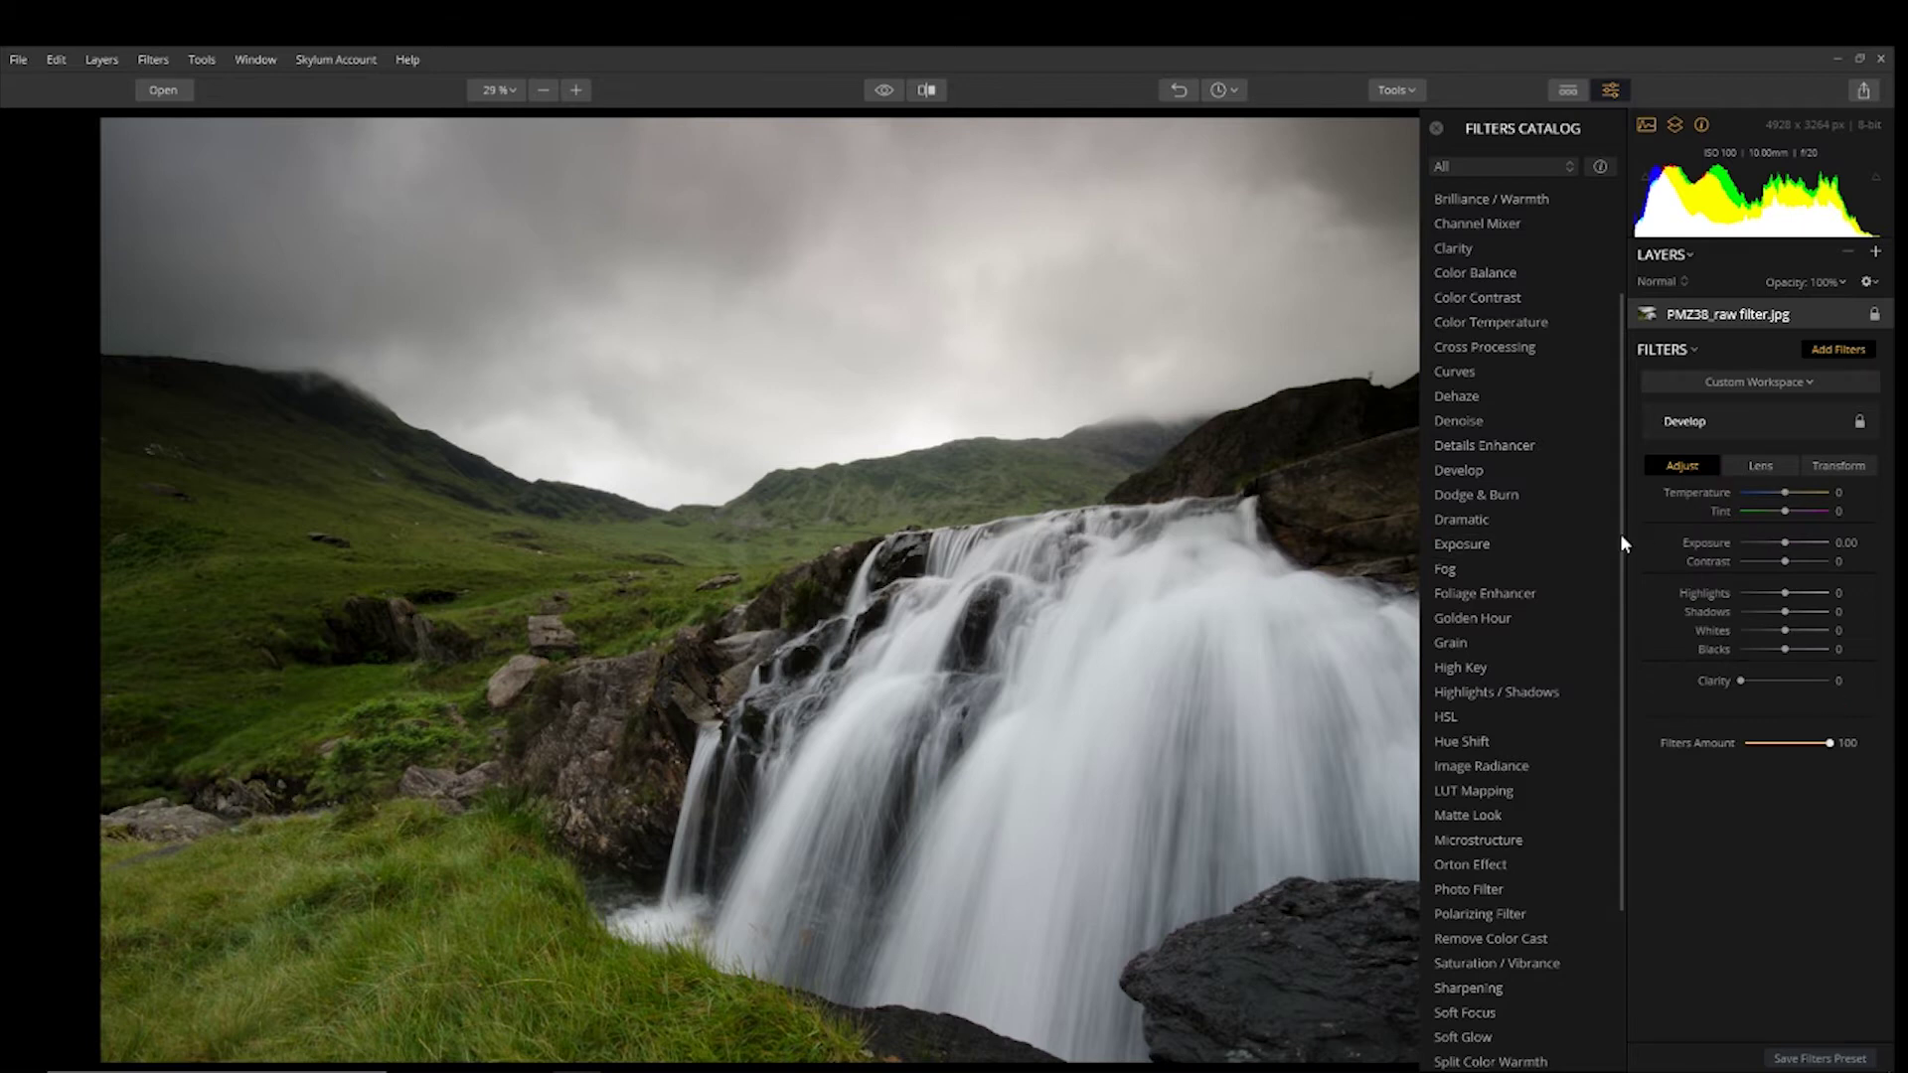
{"action": "left_click", "coordinate": [1436, 128]}
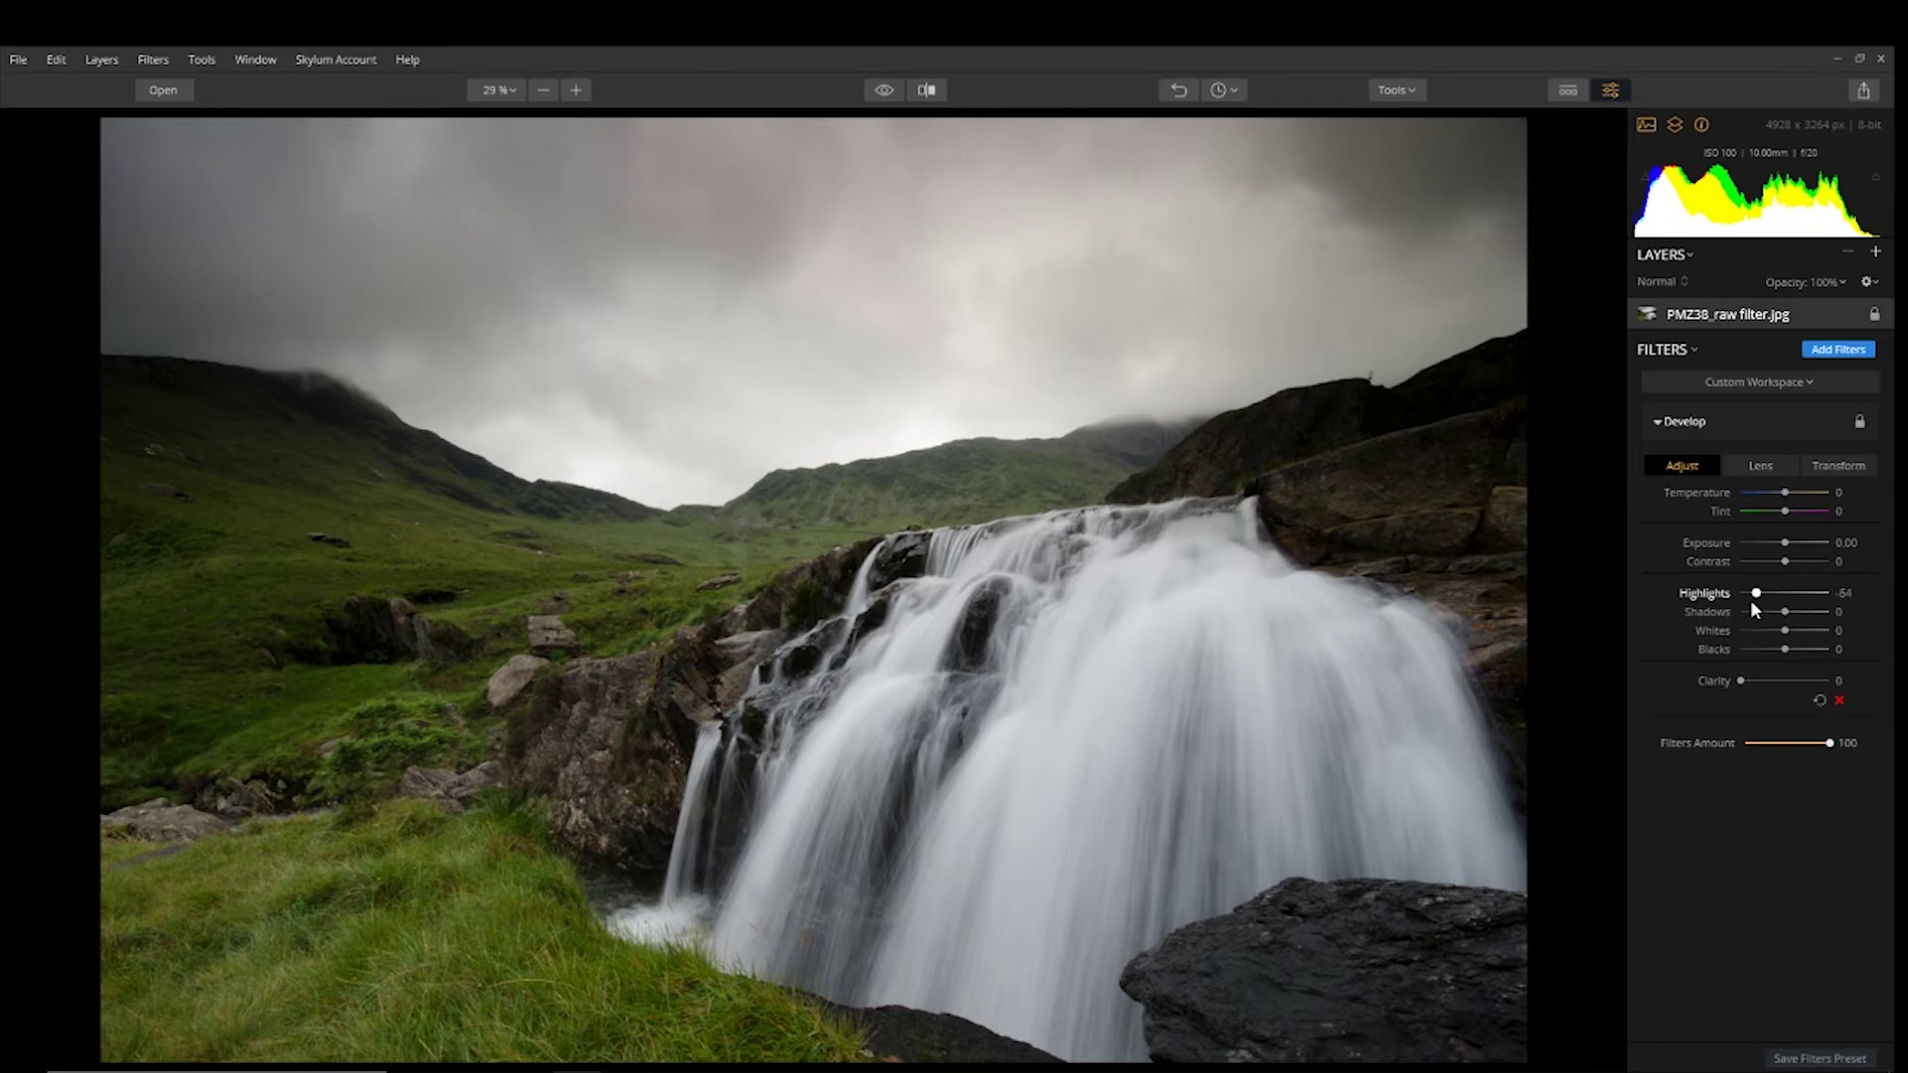
- Set Develop highlights -100, shadows +100, whites 27, blacks -9, exposure 0.67 and contrast 13
{"action": "left_click_drag", "start_coordinate": [1754, 610], "coordinate": [1839, 610]}
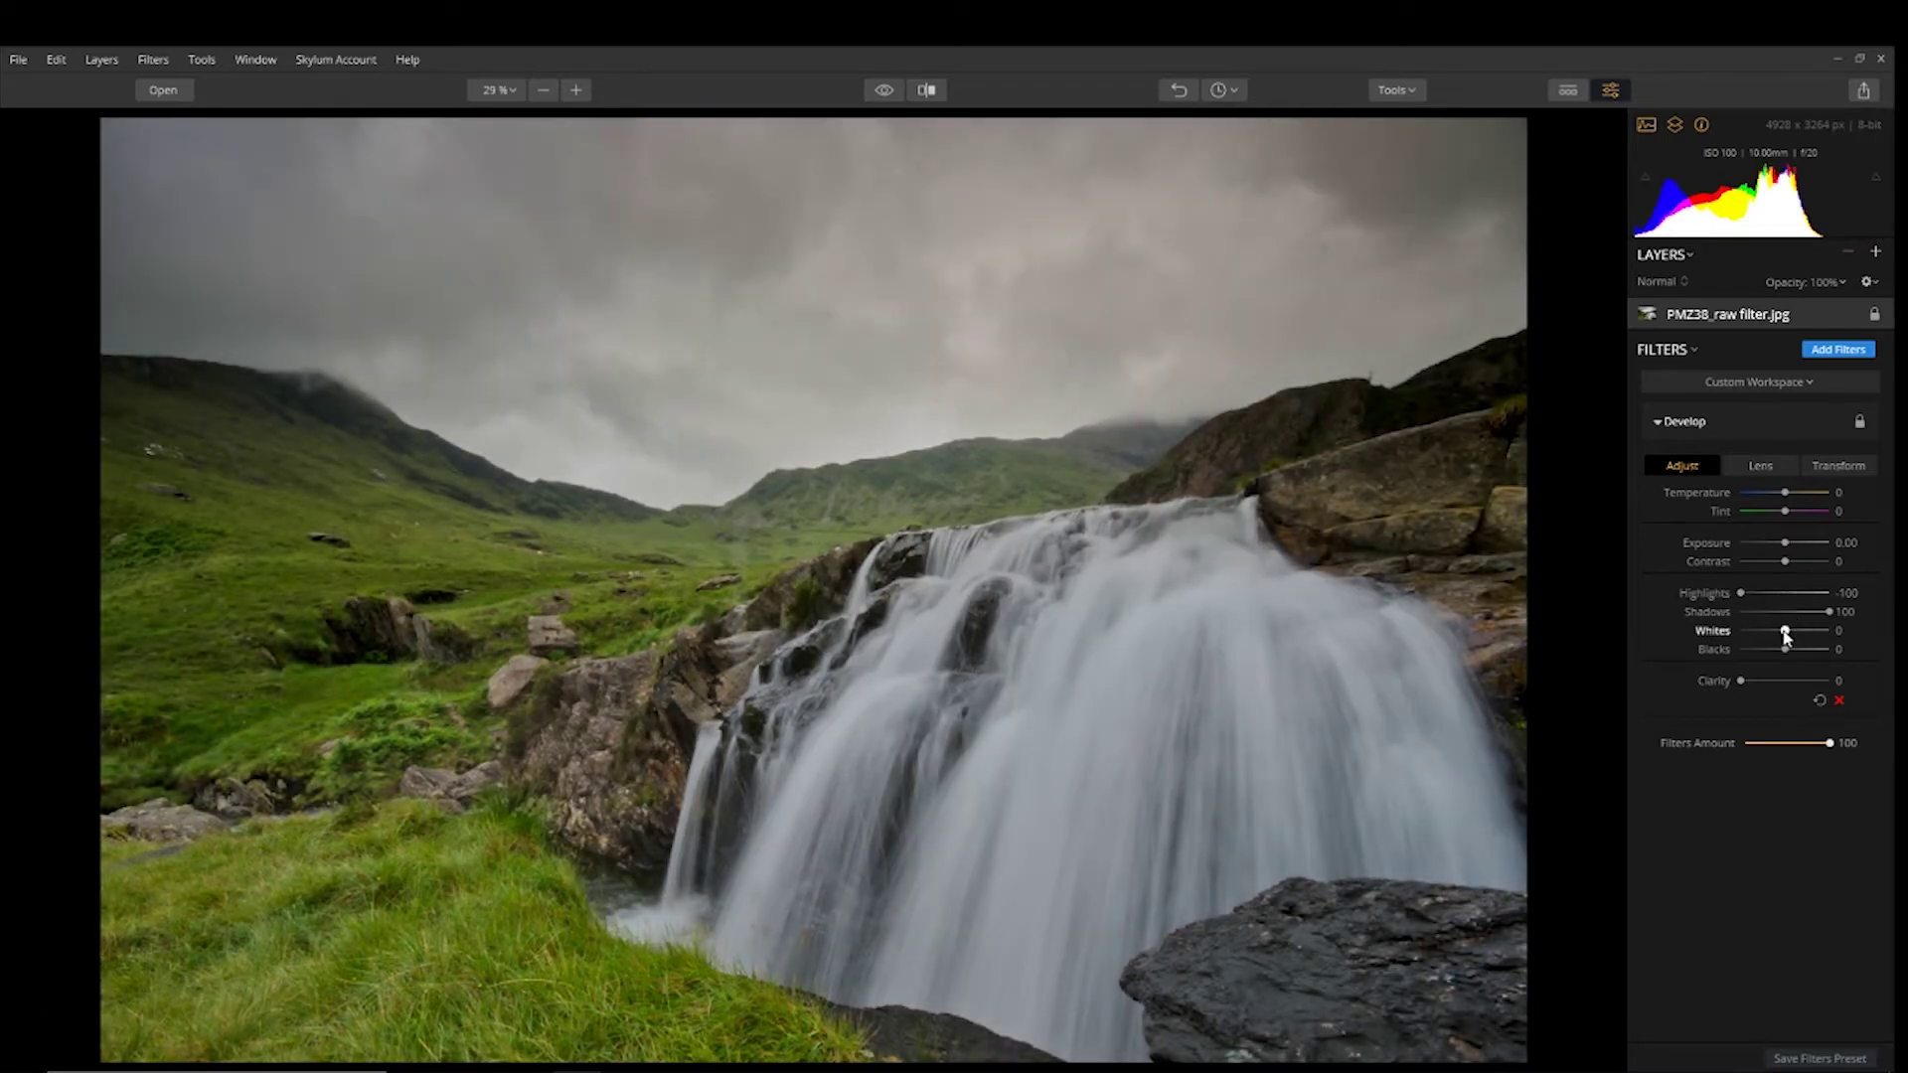
{"action": "left_click_drag", "start_coordinate": [1784, 638], "coordinate": [1792, 647]}
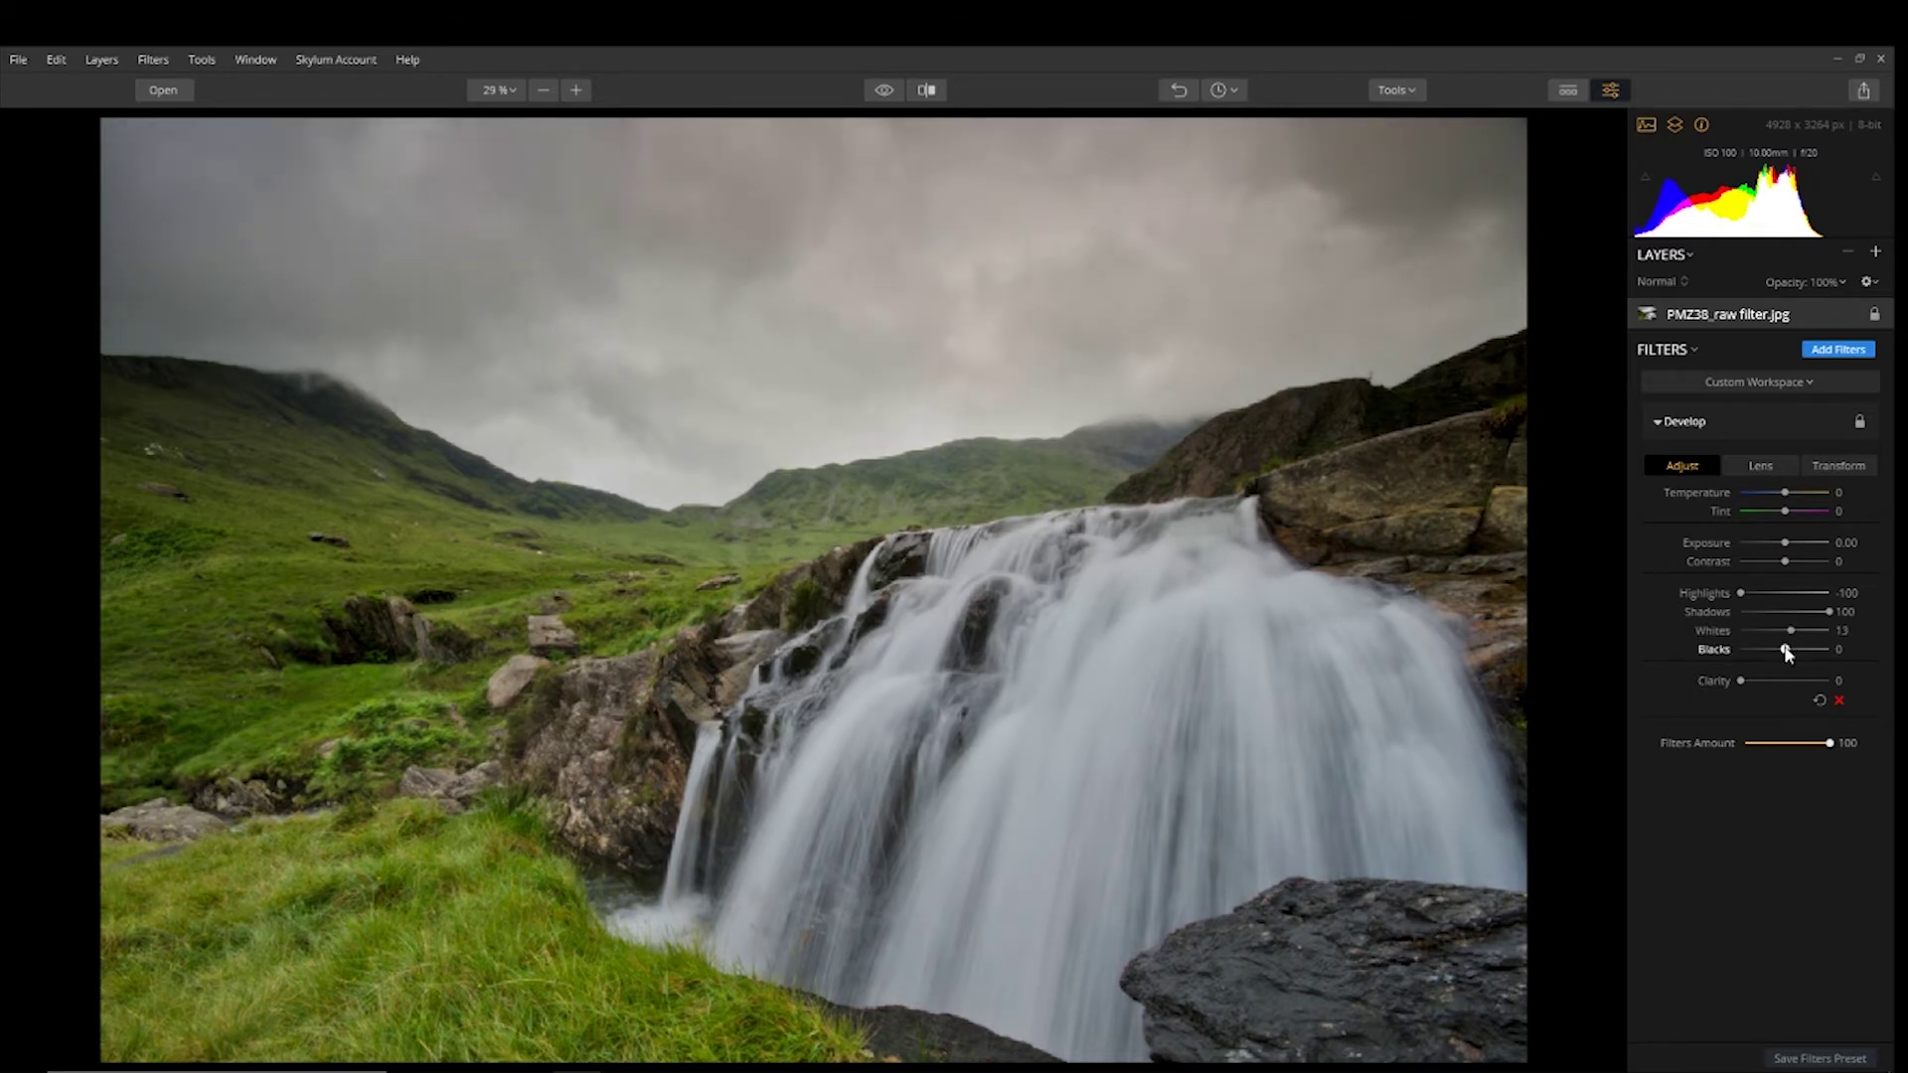
{"action": "left_click_drag", "start_coordinate": [1786, 651], "coordinate": [1780, 651]}
{"action": "left_click_drag", "start_coordinate": [1791, 632], "coordinate": [1779, 686]}
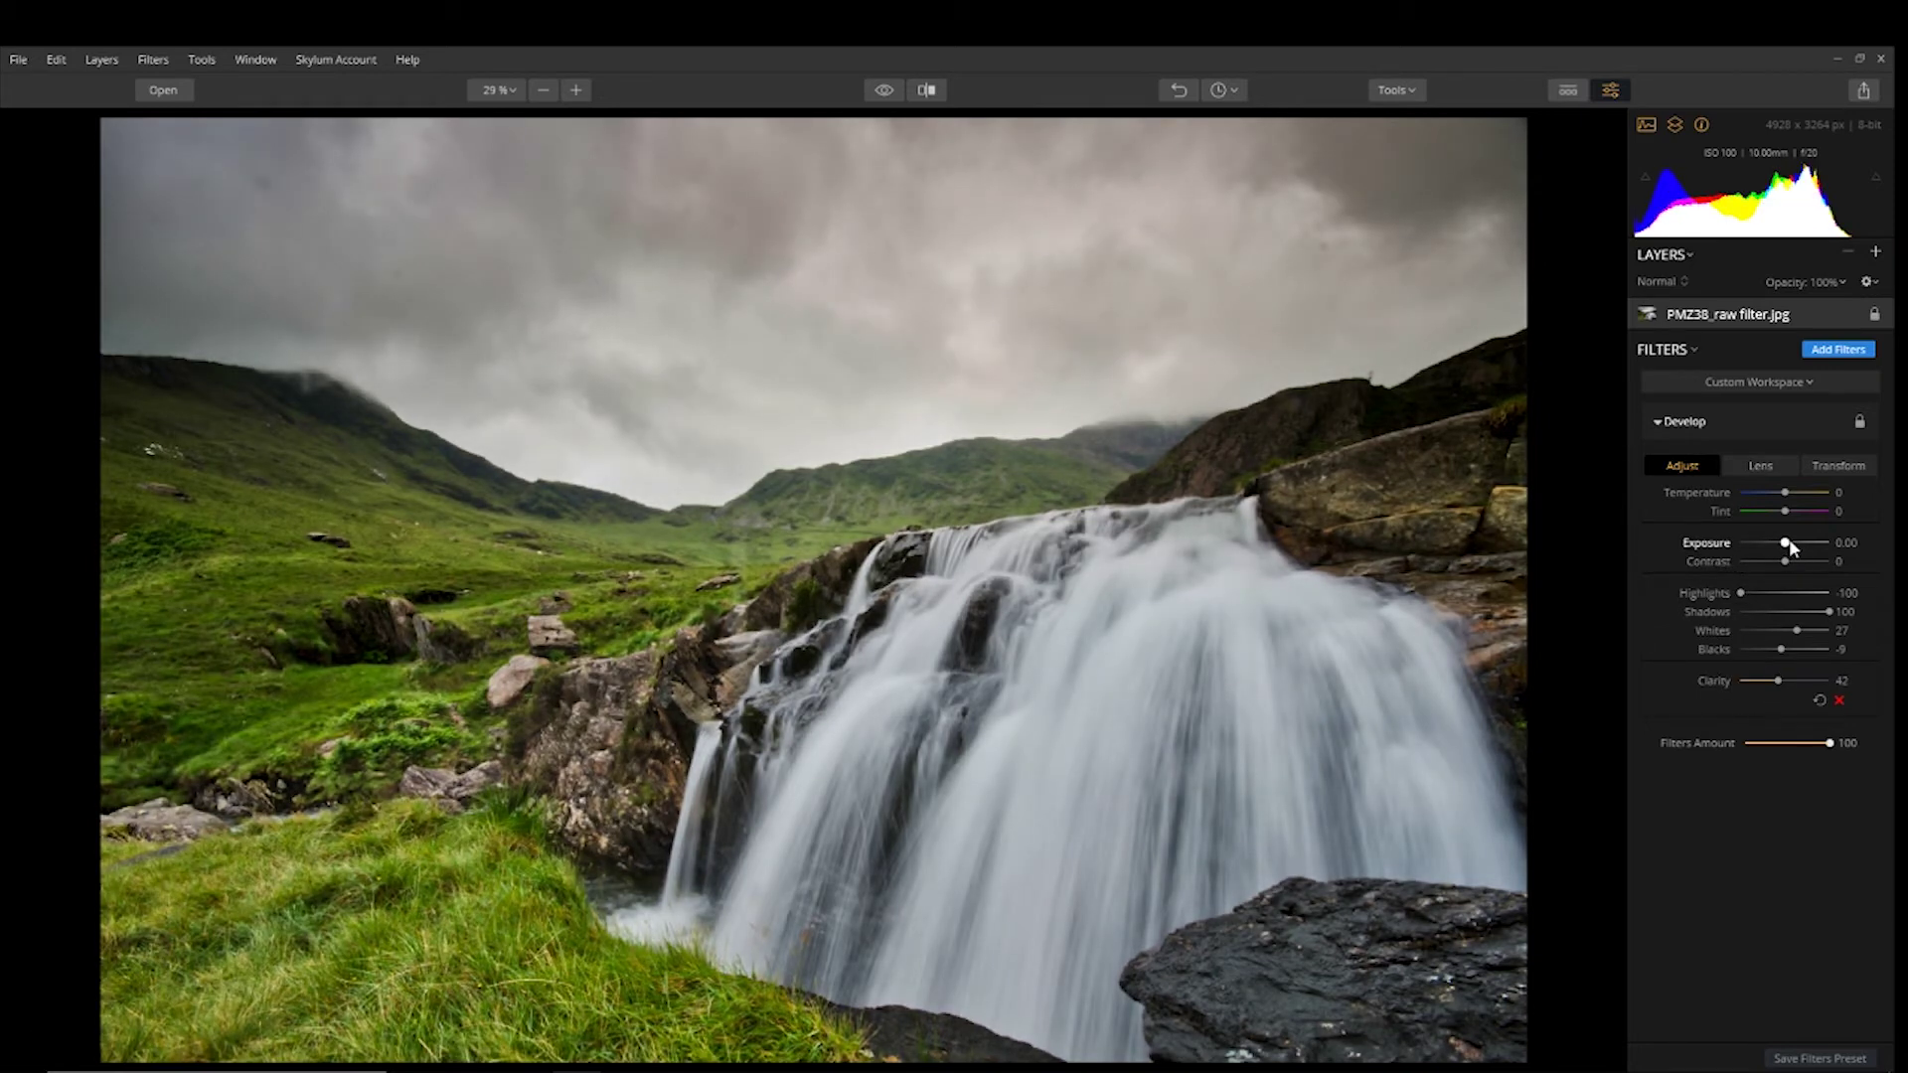
{"action": "left_click_drag", "start_coordinate": [1789, 541], "coordinate": [1787, 548]}
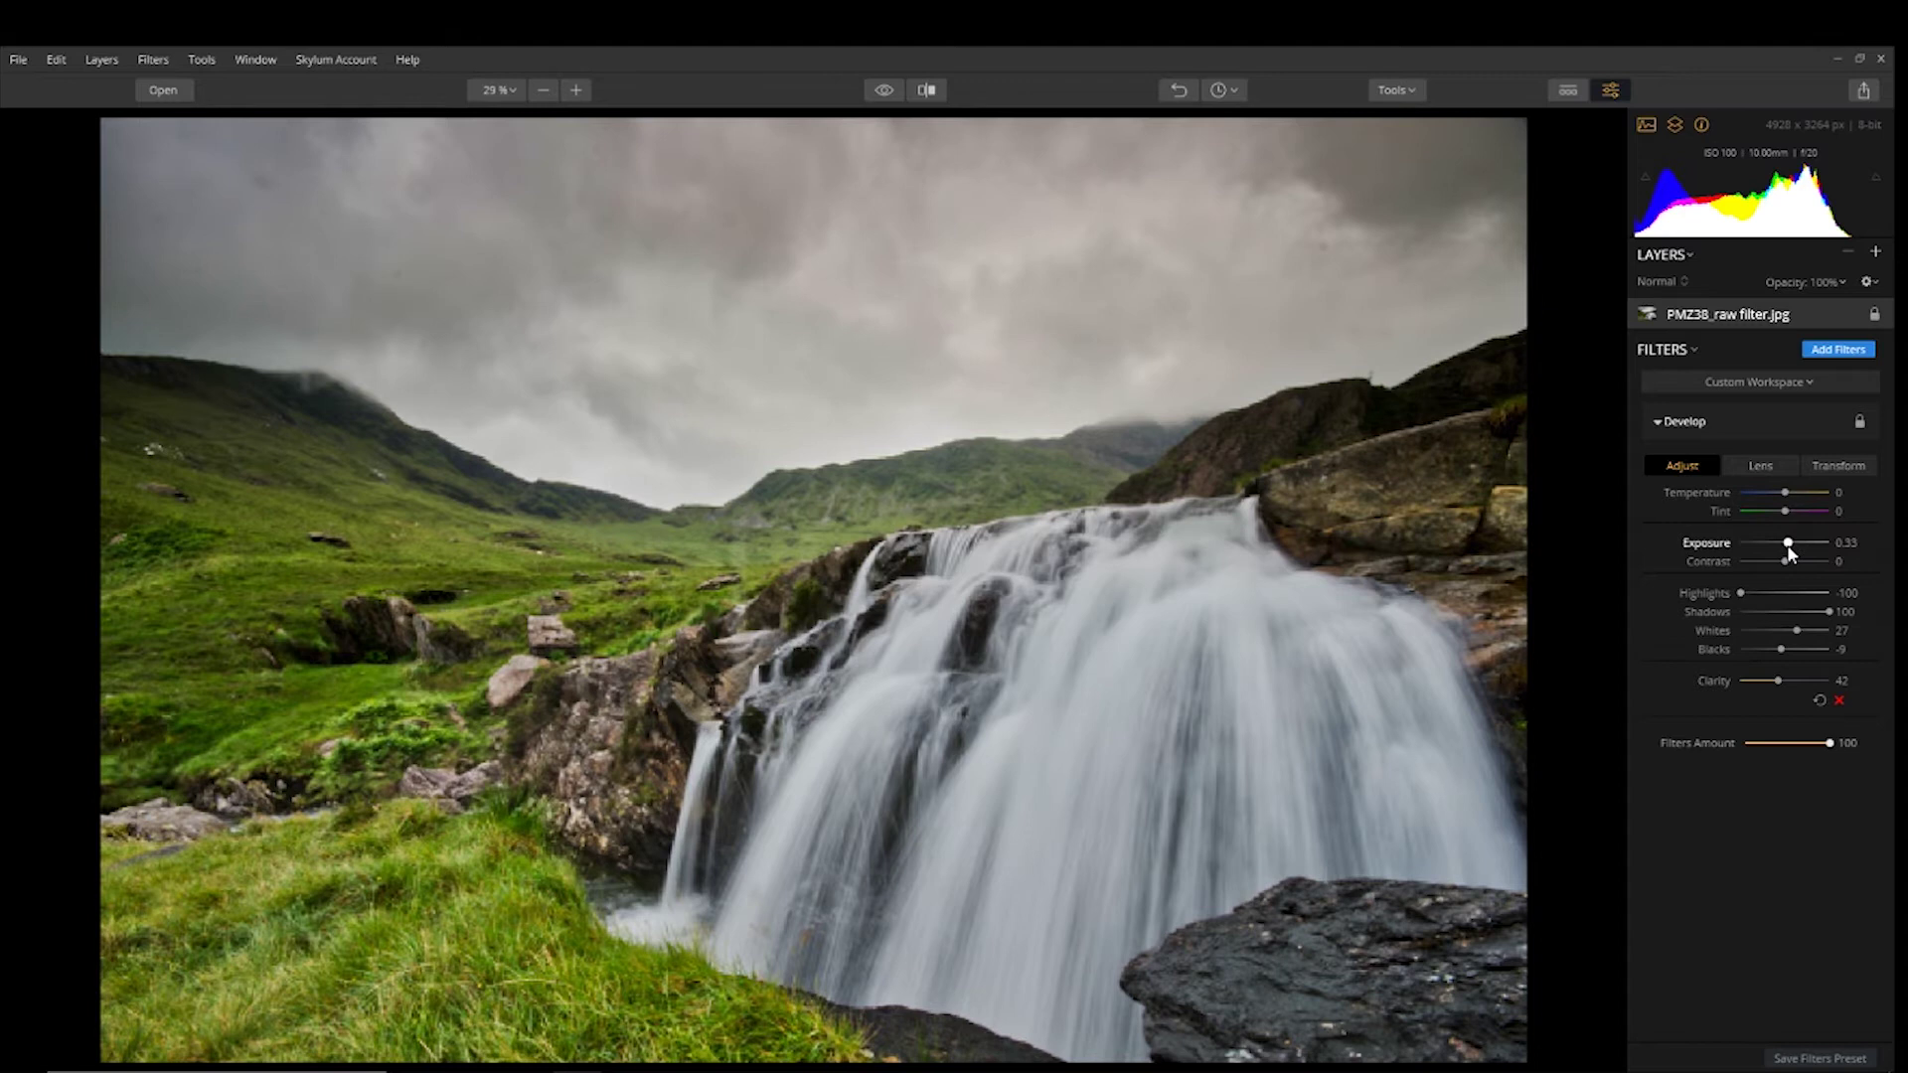
{"action": "left_click_drag", "start_coordinate": [1787, 548], "coordinate": [1791, 549]}
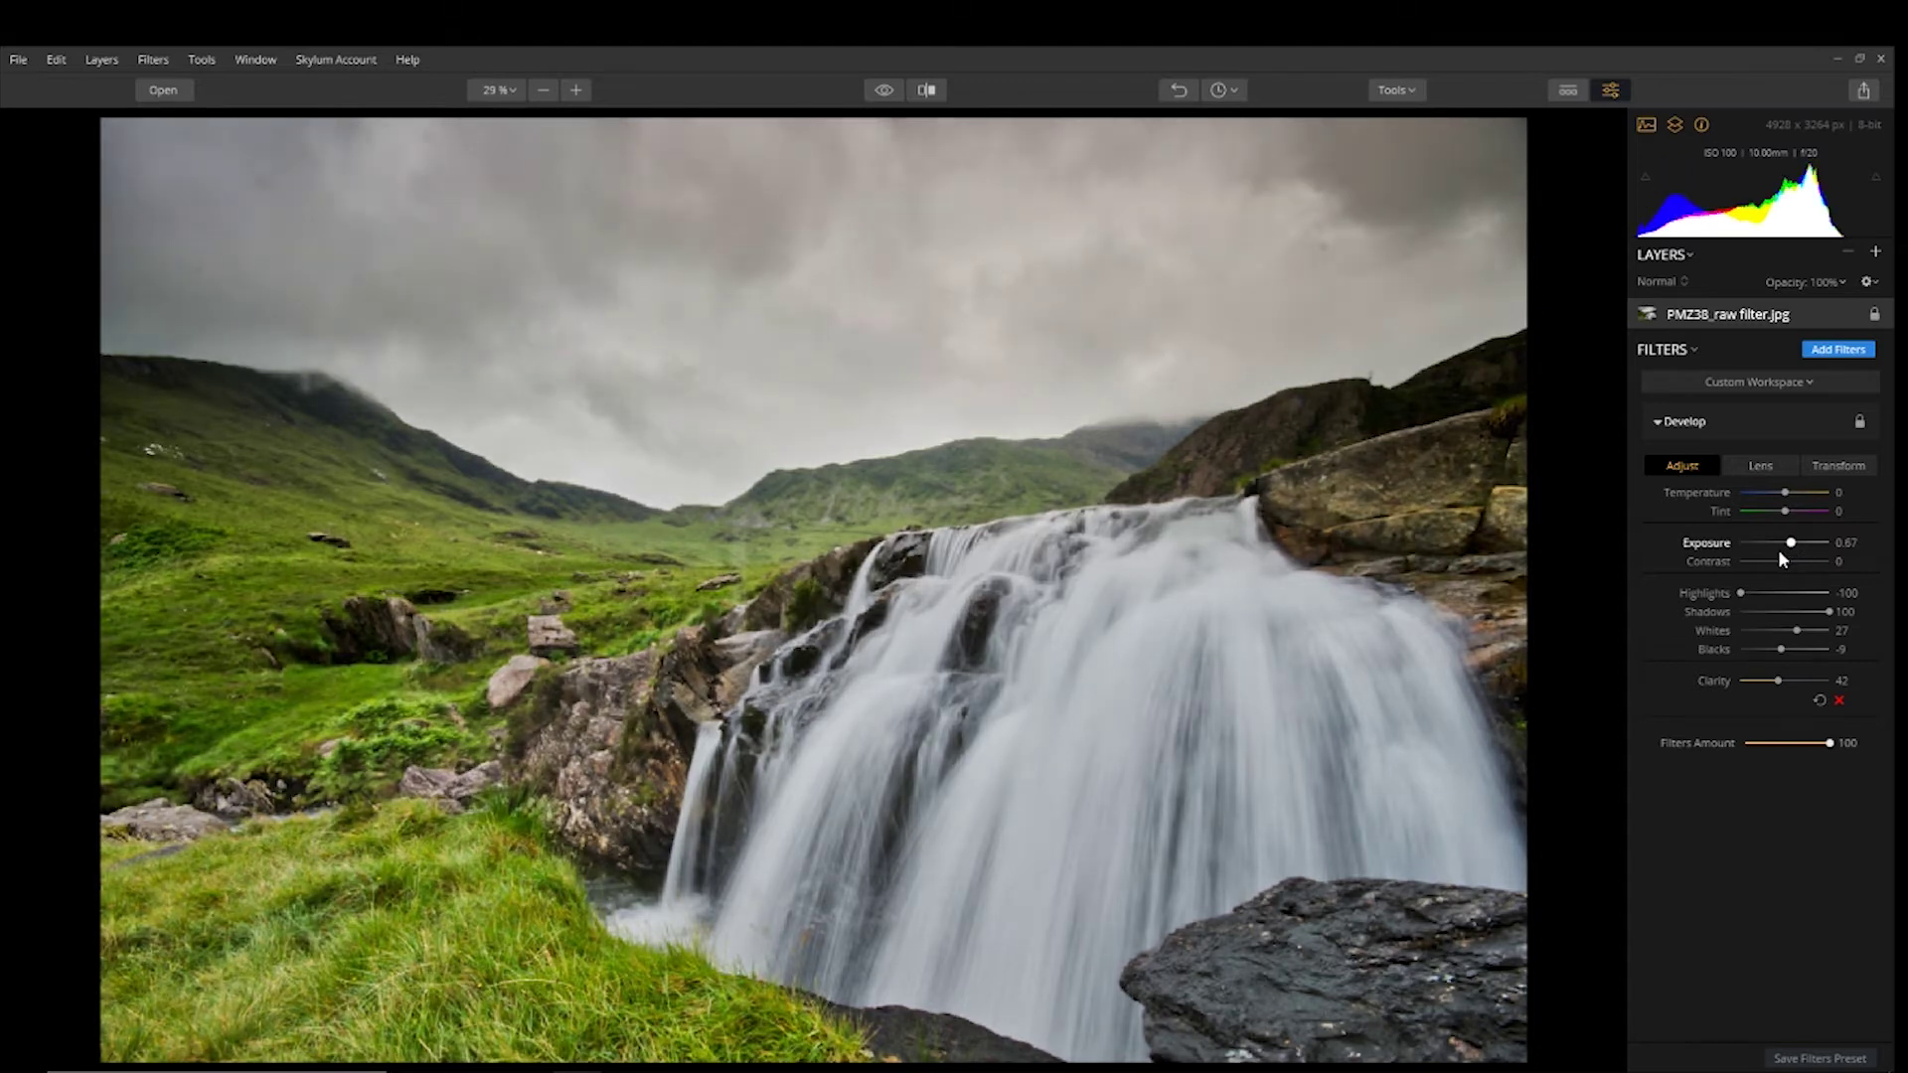
{"action": "left_click_drag", "start_coordinate": [1785, 562], "coordinate": [1792, 565]}
- Compare the Develop edit against the original photo using the before/after preview
{"action": "left_click", "coordinate": [880, 93]}
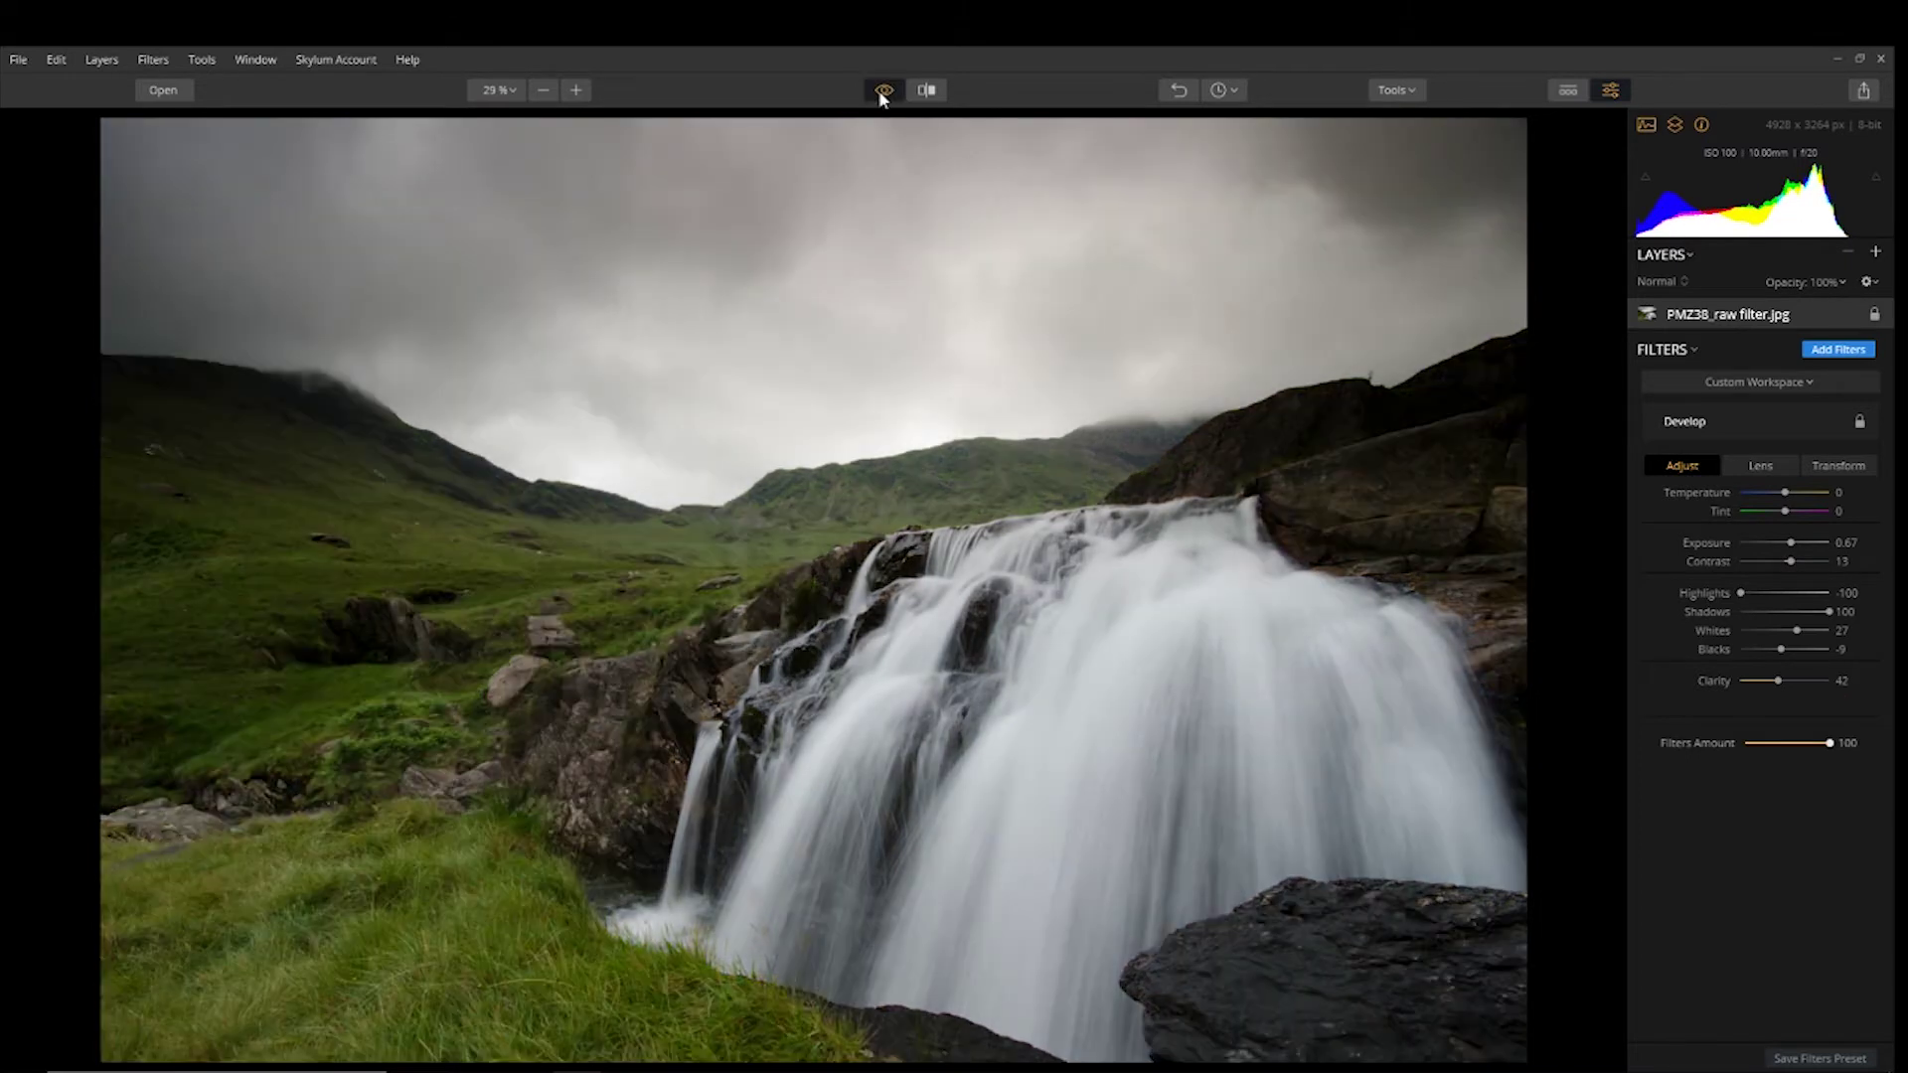
{"action": "left_click", "coordinate": [880, 93]}
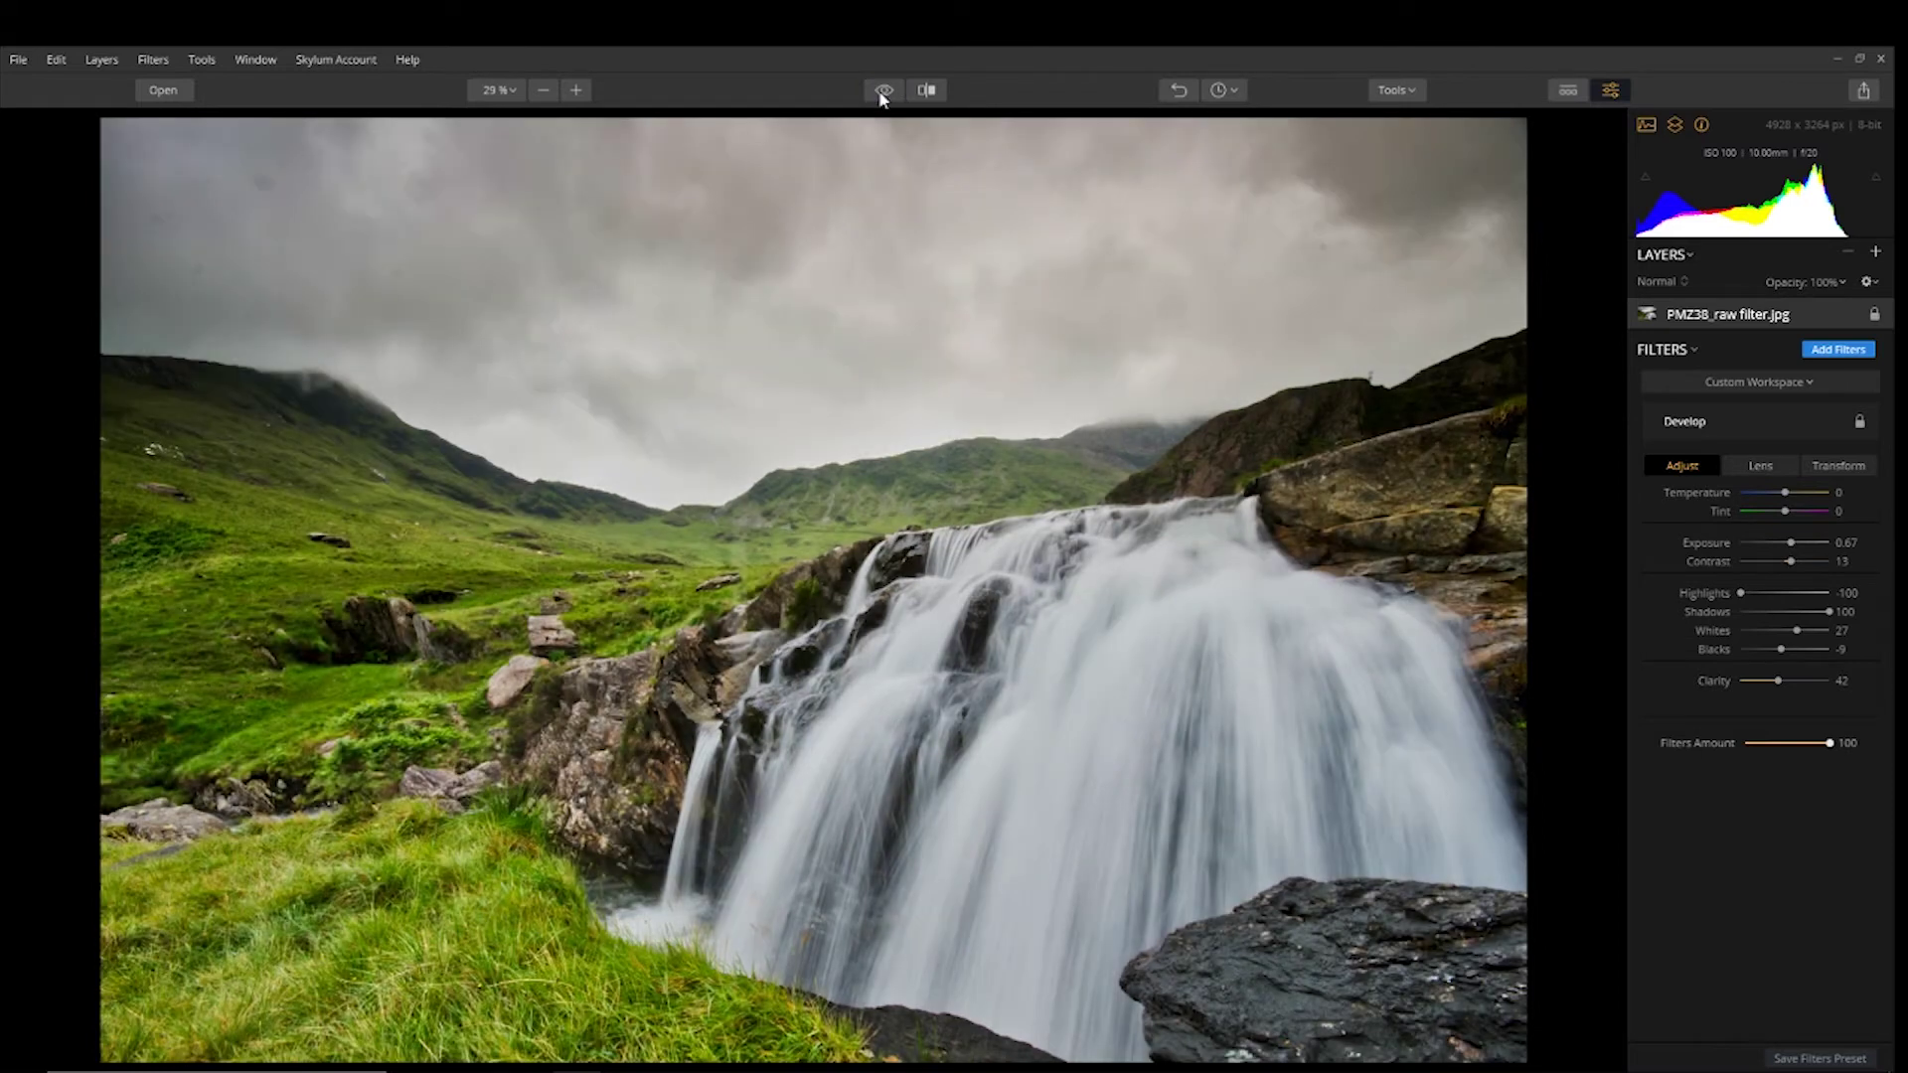
{"action": "left_click", "coordinate": [880, 93]}
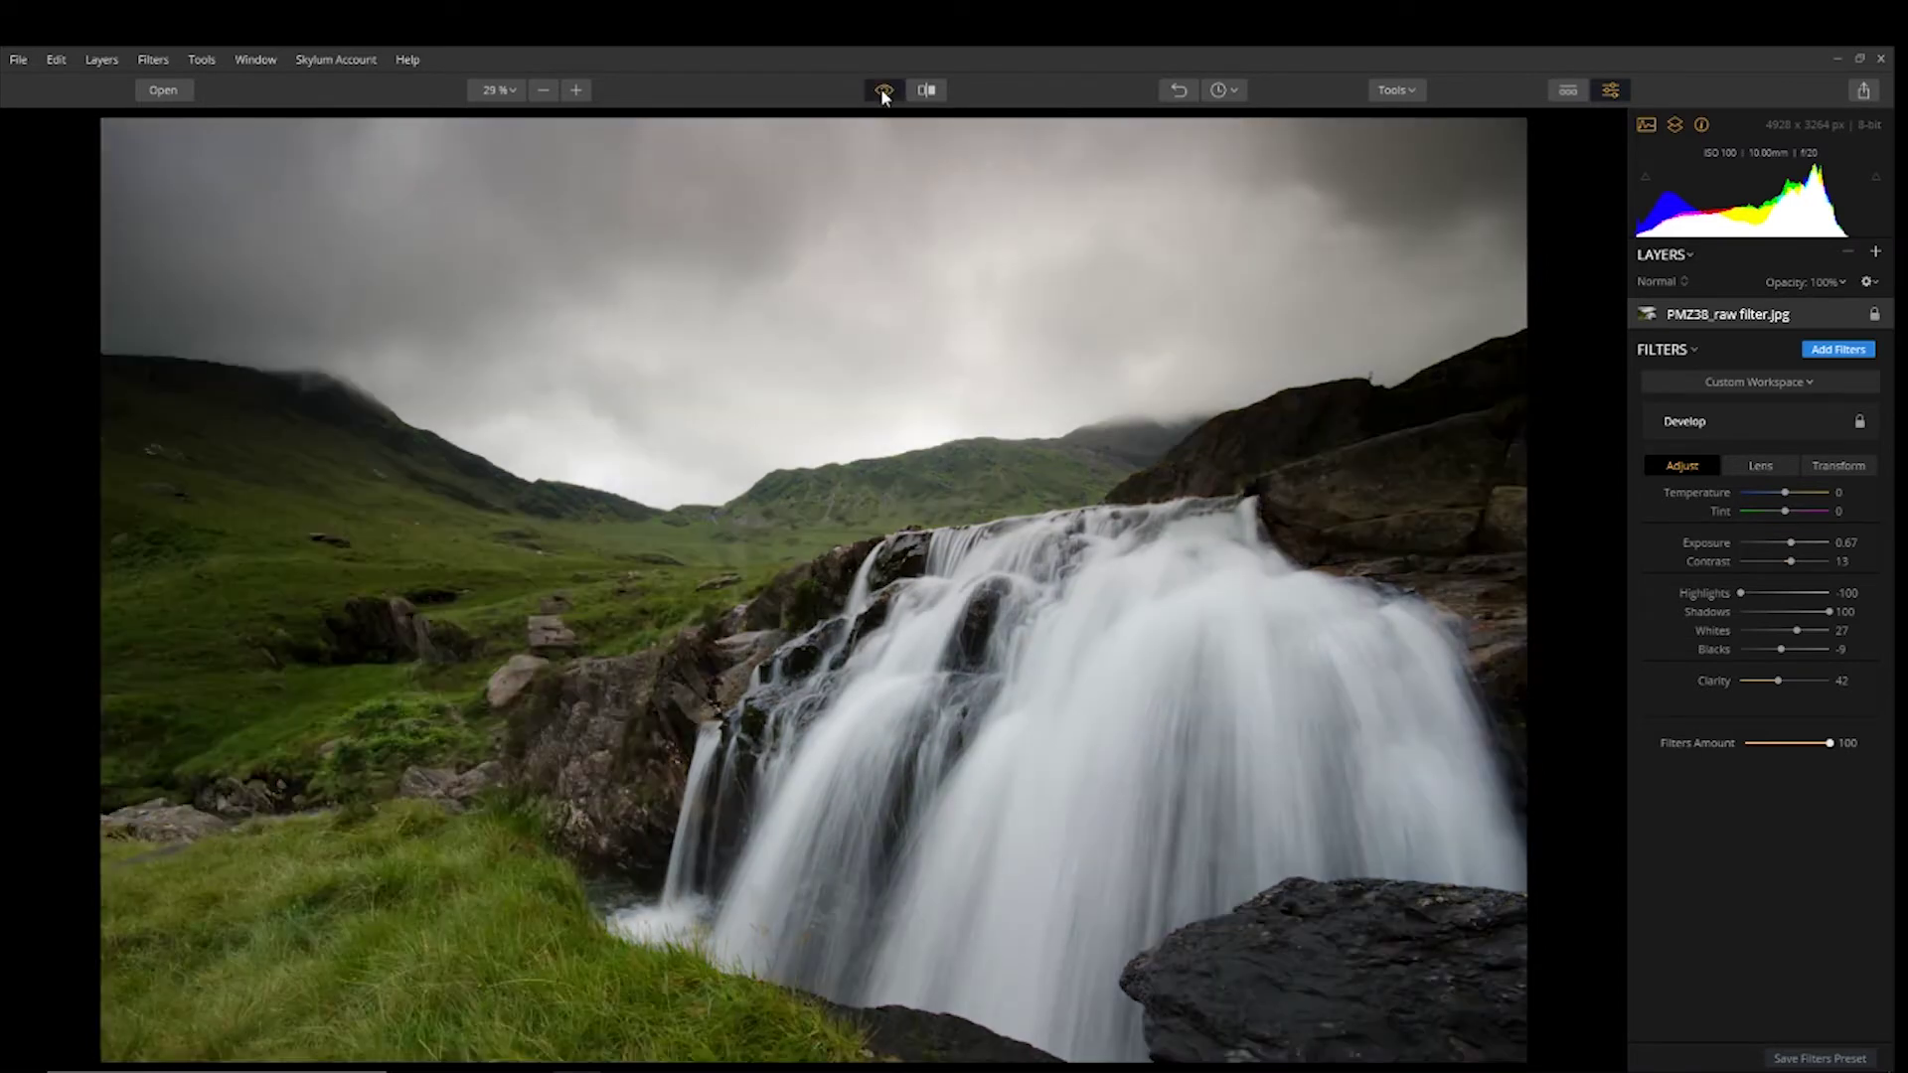
{"action": "left_click", "coordinate": [881, 93]}
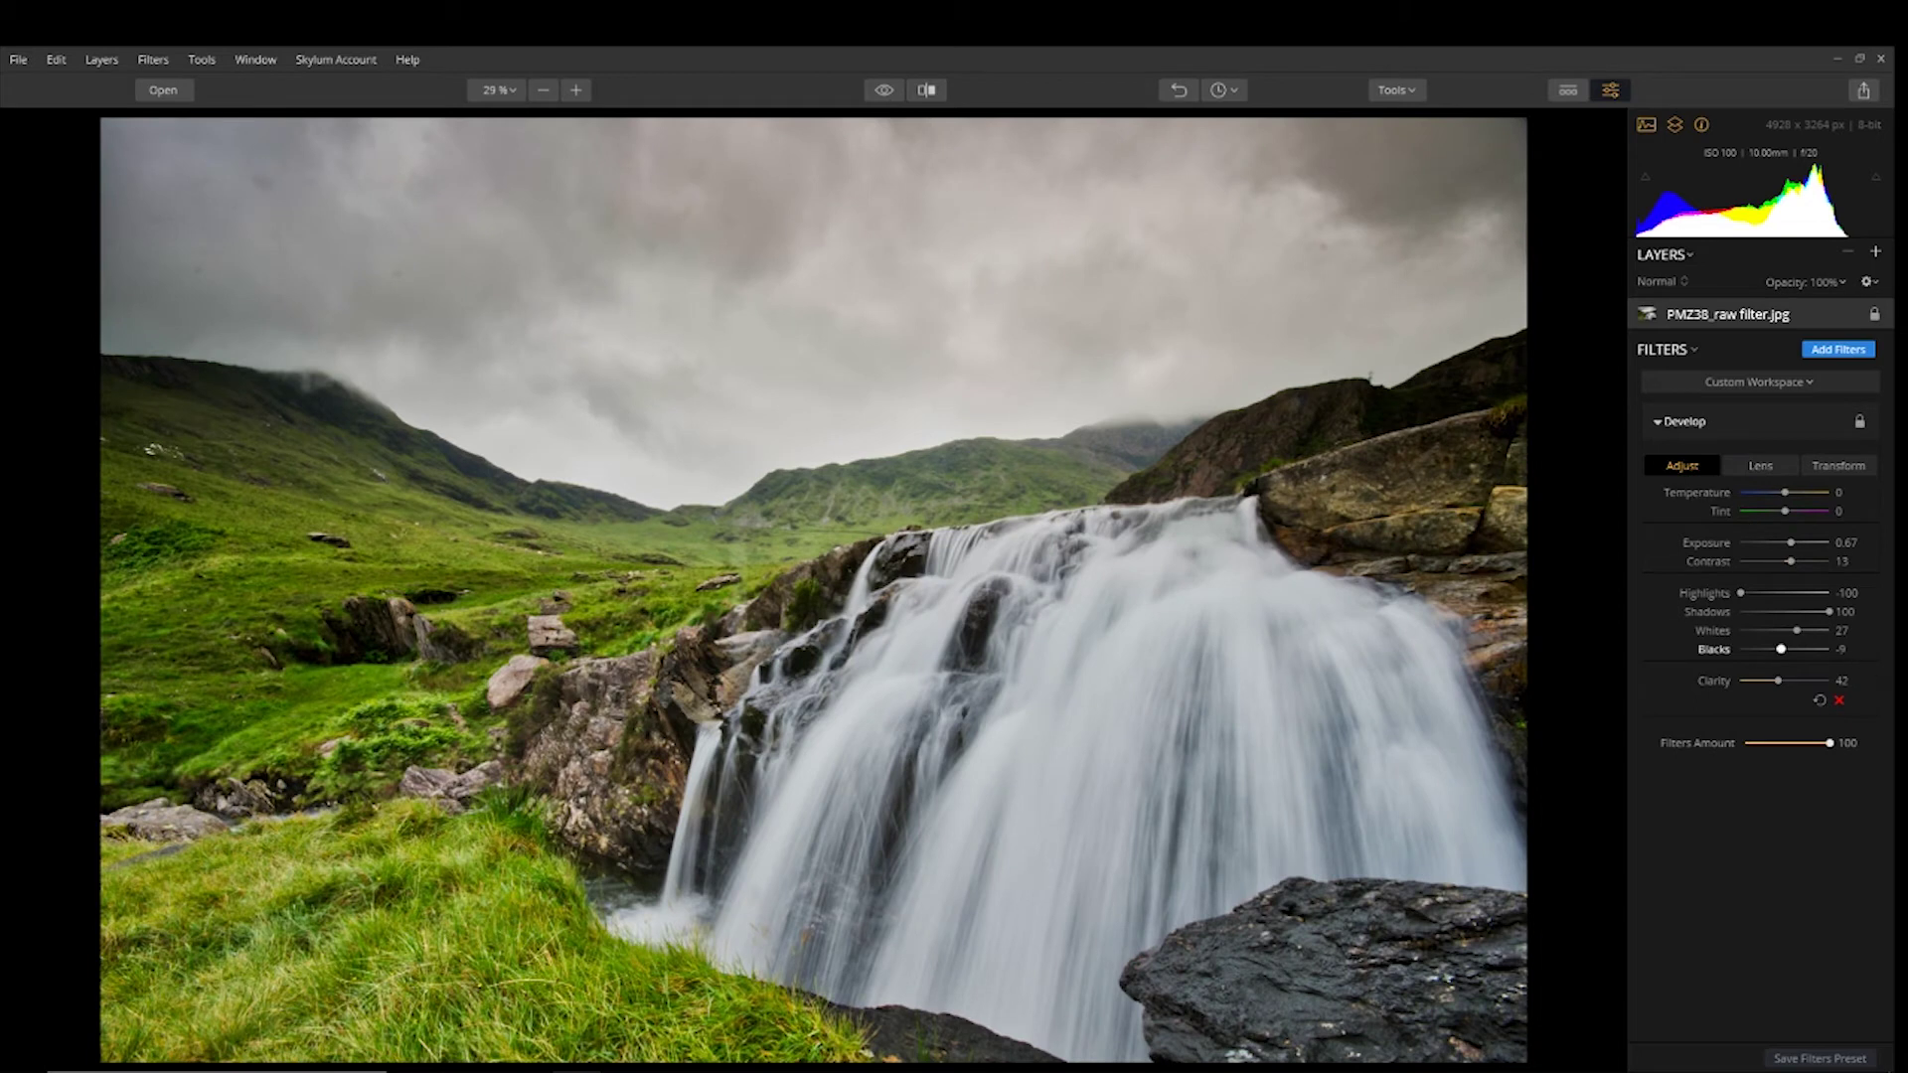
- Add a new adjustment layer with an Accent - AI Filter boosted to 24
{"action": "left_click", "coordinate": [1876, 253]}
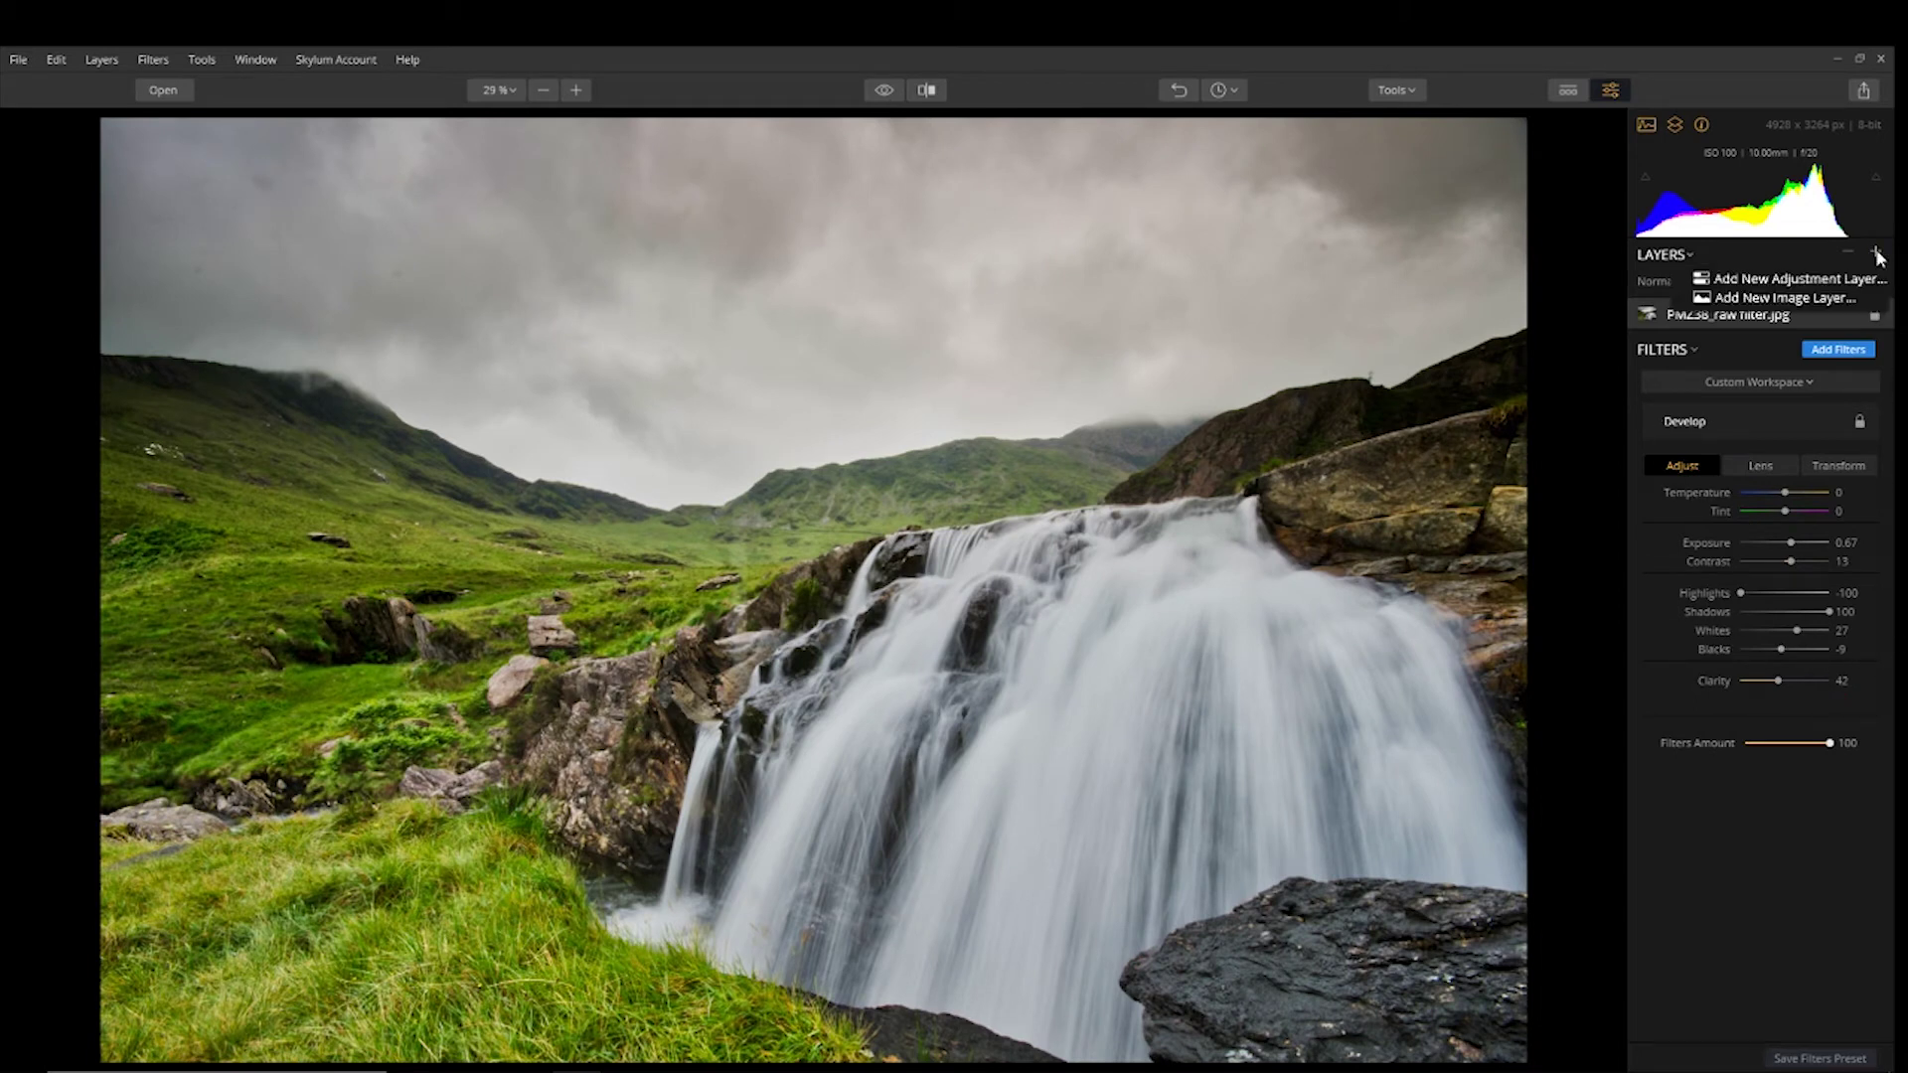
{"action": "left_click", "coordinate": [1818, 276]}
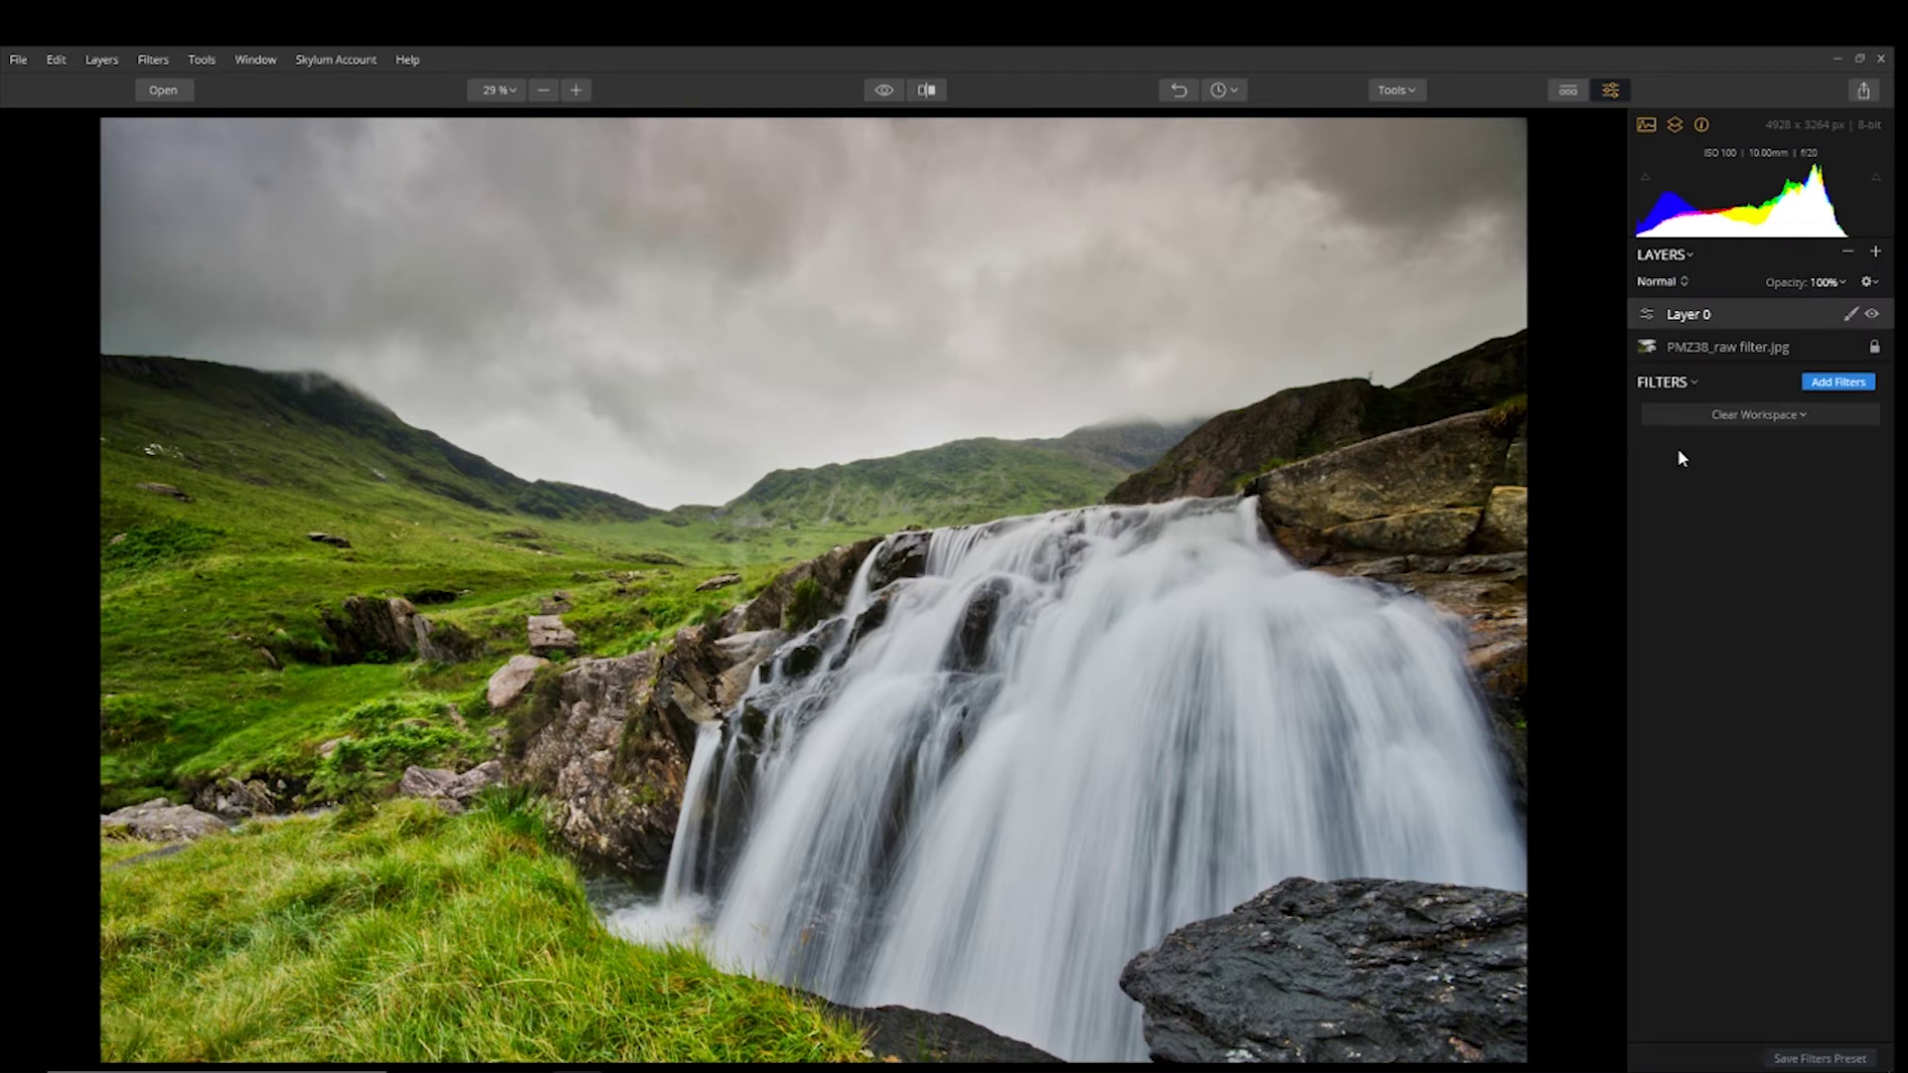
{"action": "left_click", "coordinate": [1838, 381]}
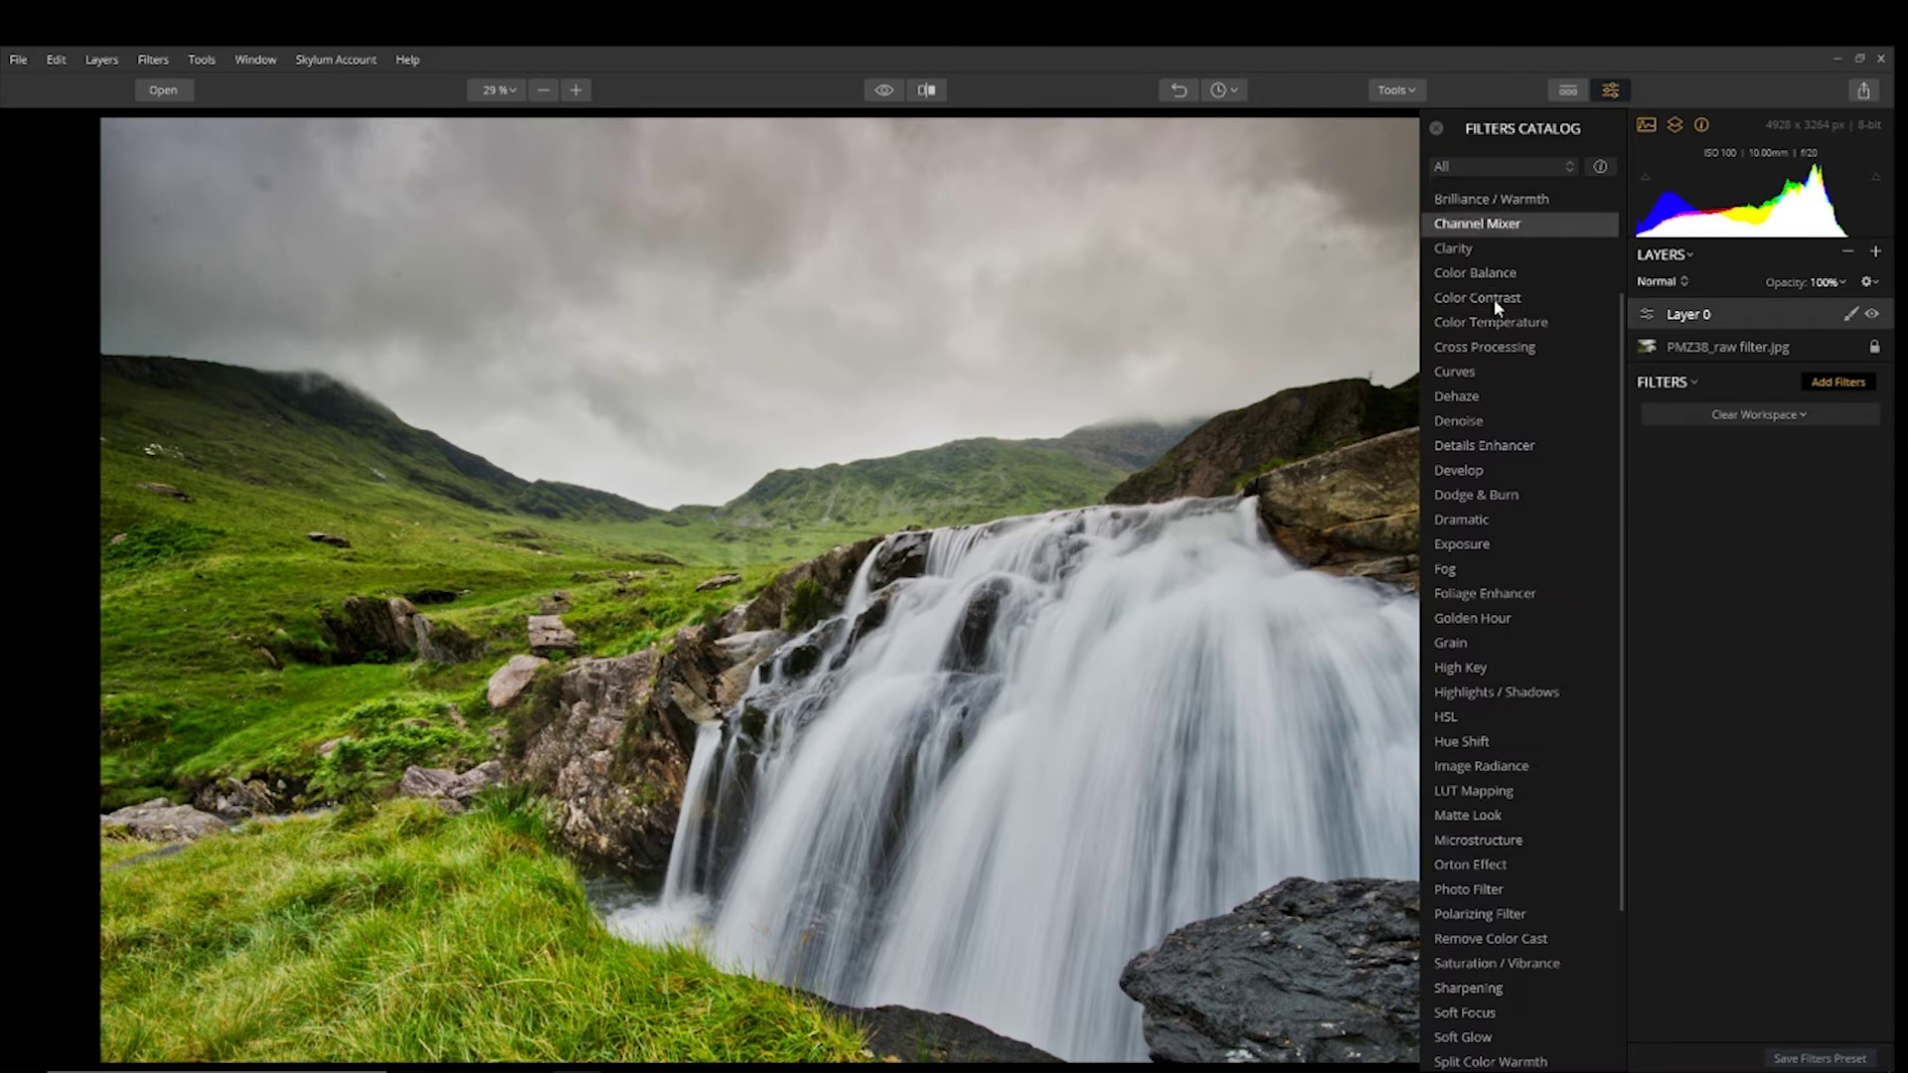
{"action": "scroll", "coordinate": [1494, 303], "scroll_direction": "up", "scroll_amount": 3}
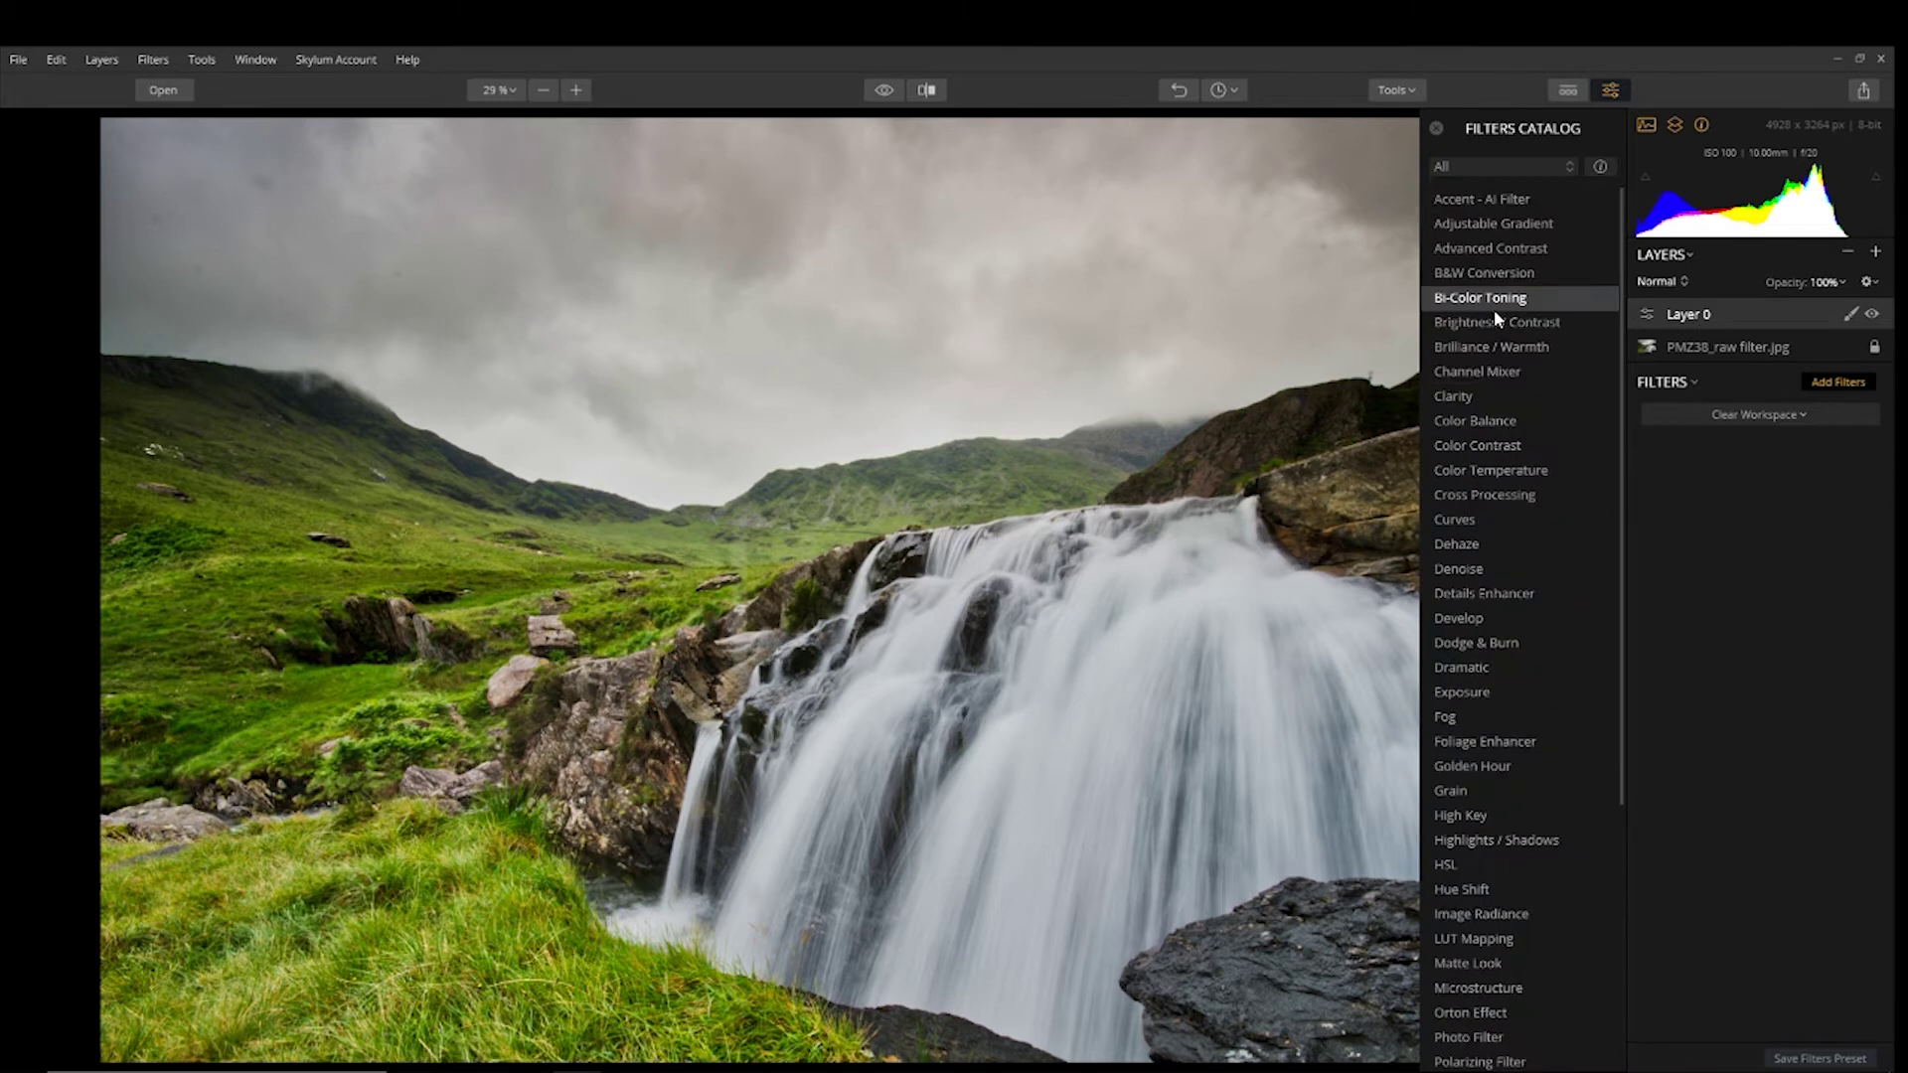
{"action": "left_click", "coordinate": [1461, 200]}
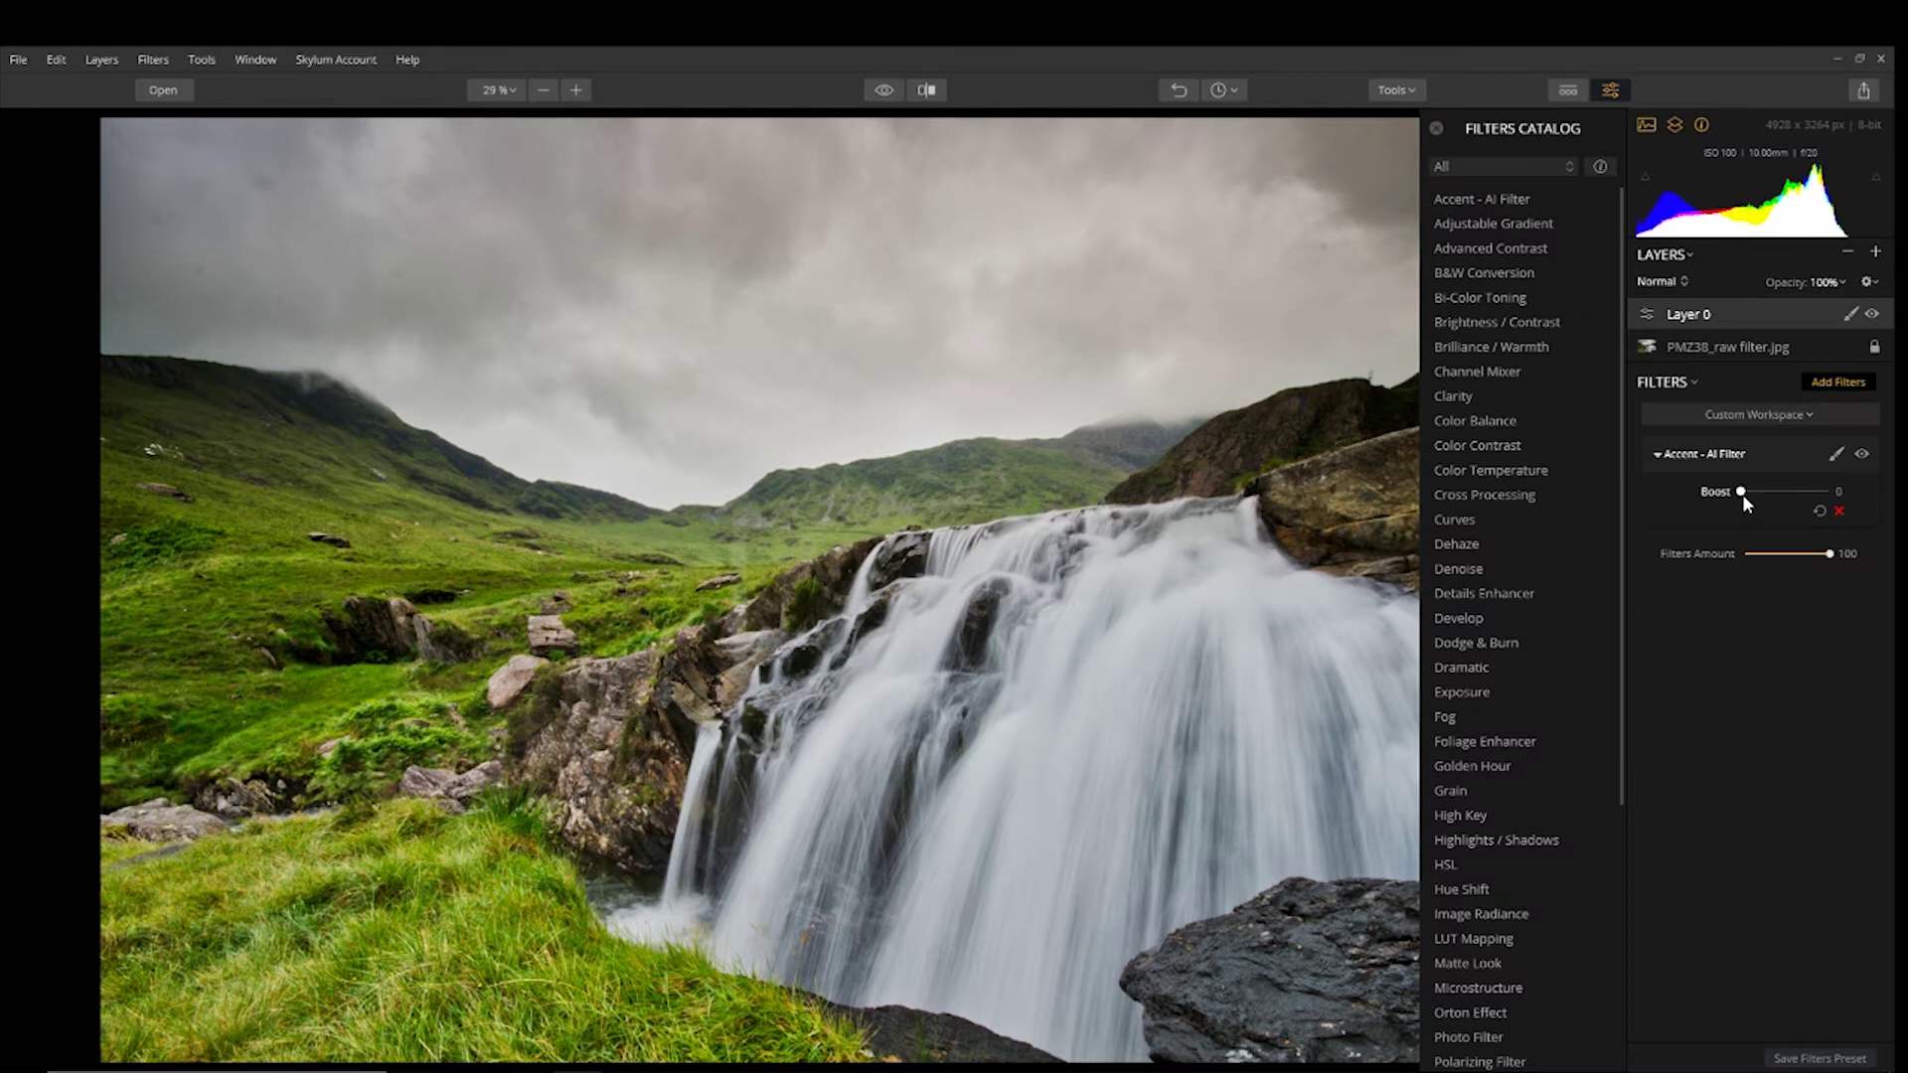
{"action": "left_click_drag", "start_coordinate": [1741, 492], "coordinate": [1768, 500]}
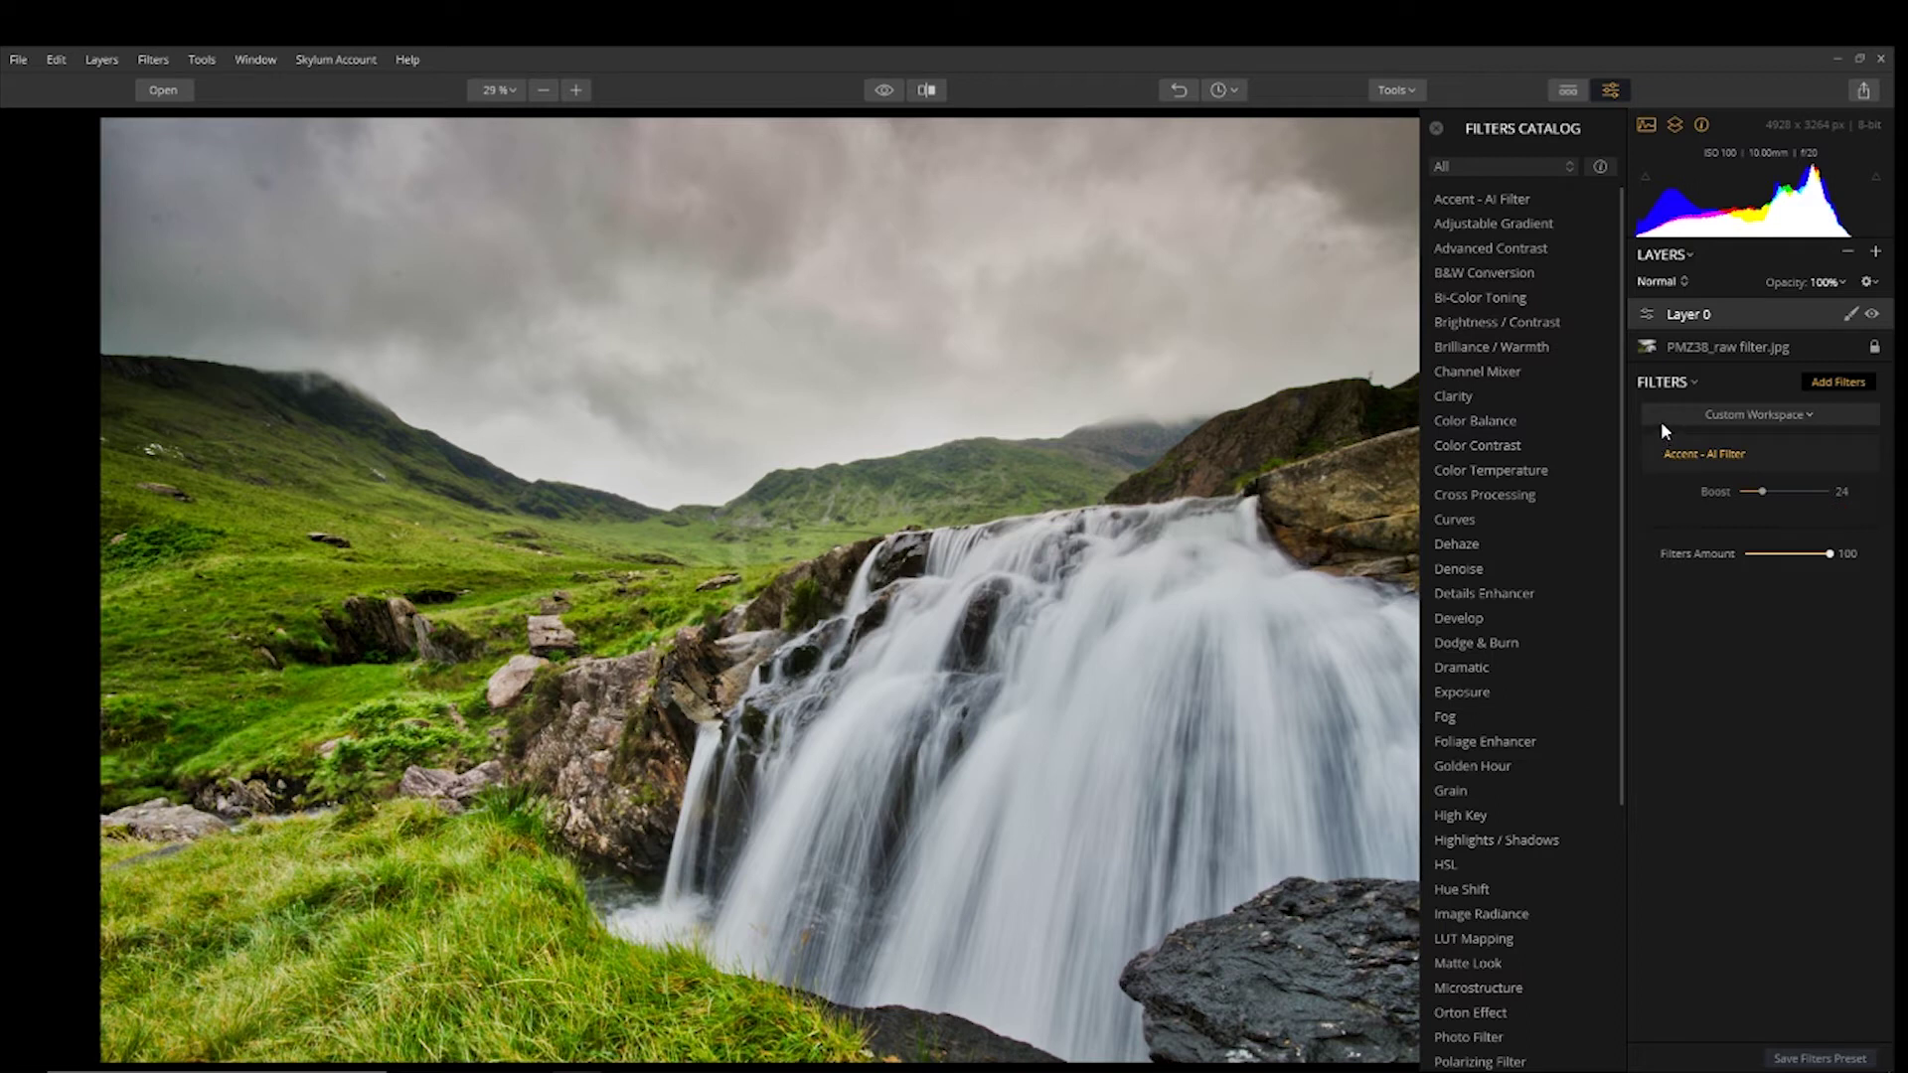
- Add Remove Color Cast at Amount 27 and compare with the original photo
{"action": "scroll", "coordinate": [1522, 974], "scroll_direction": "down", "scroll_amount": 3}
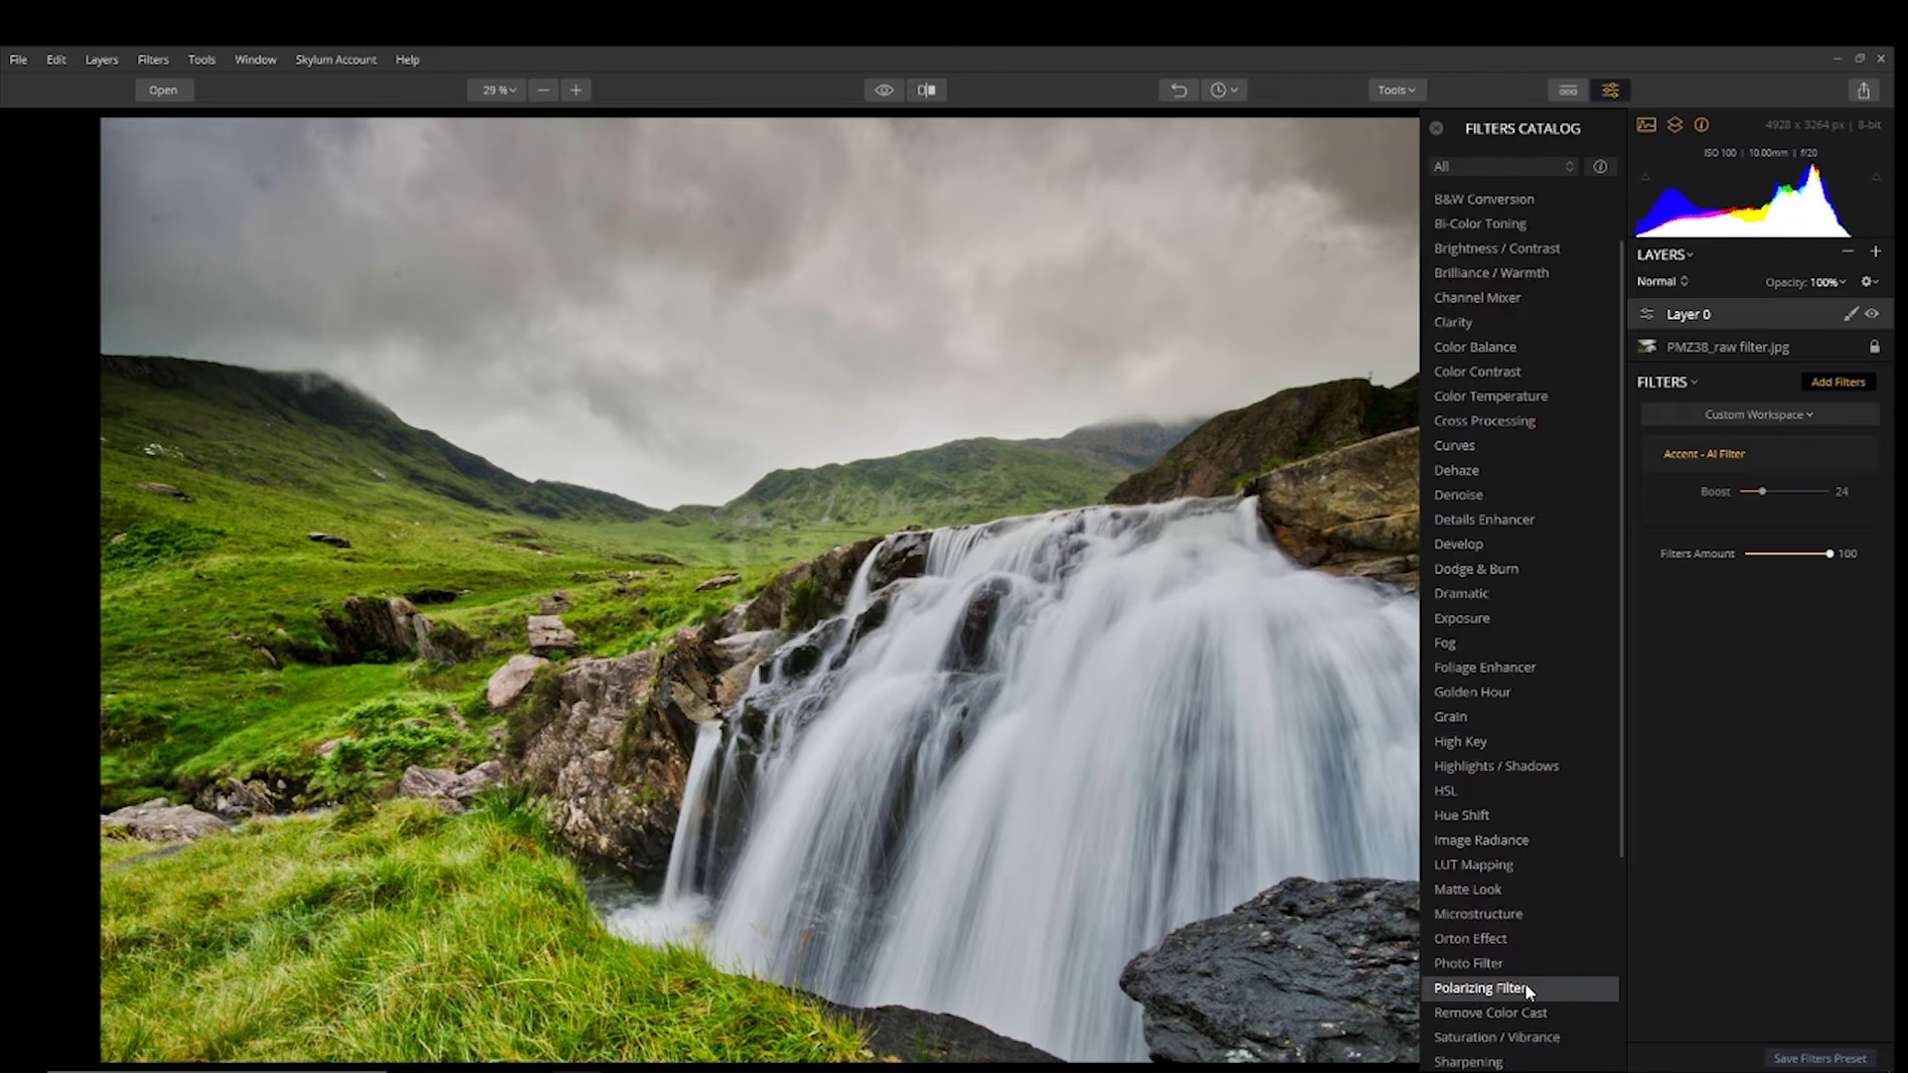
{"action": "left_click", "coordinate": [1493, 940]}
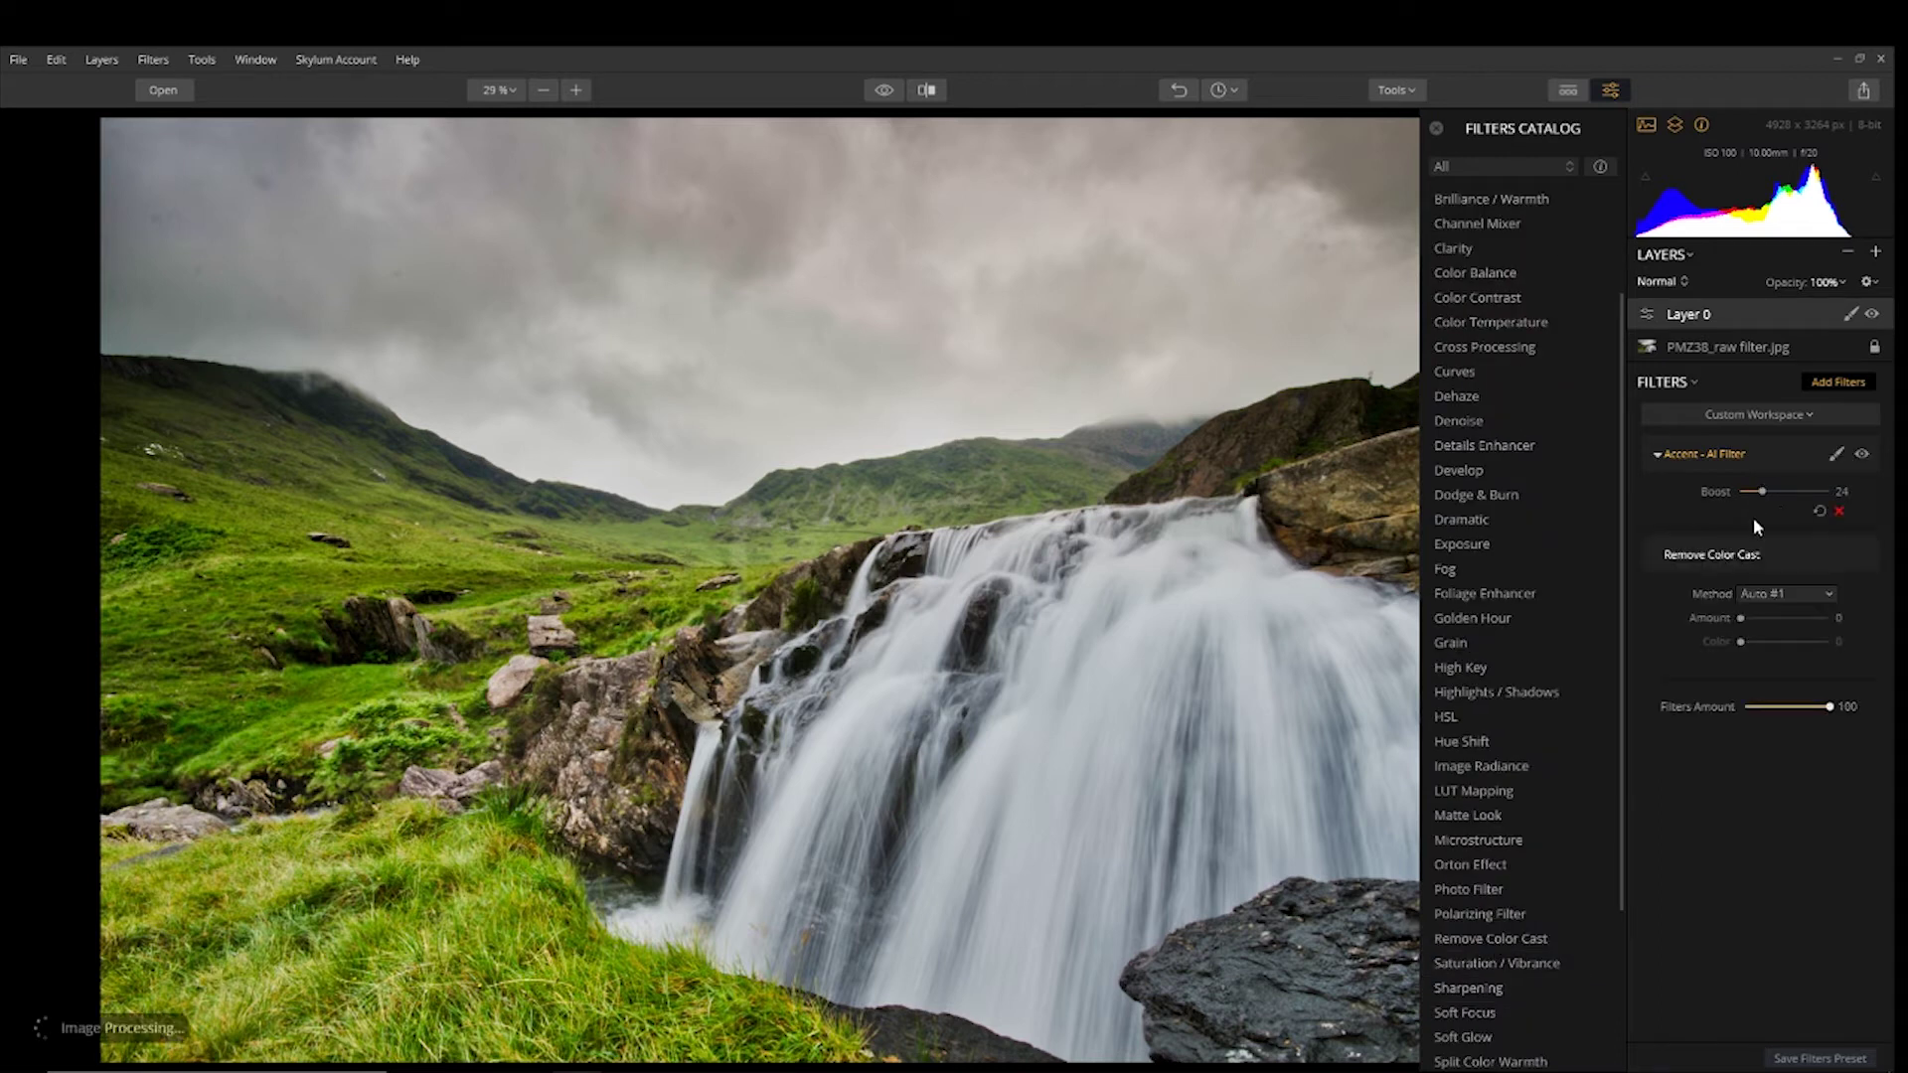
{"action": "left_click_drag", "start_coordinate": [1744, 620], "coordinate": [1765, 628]}
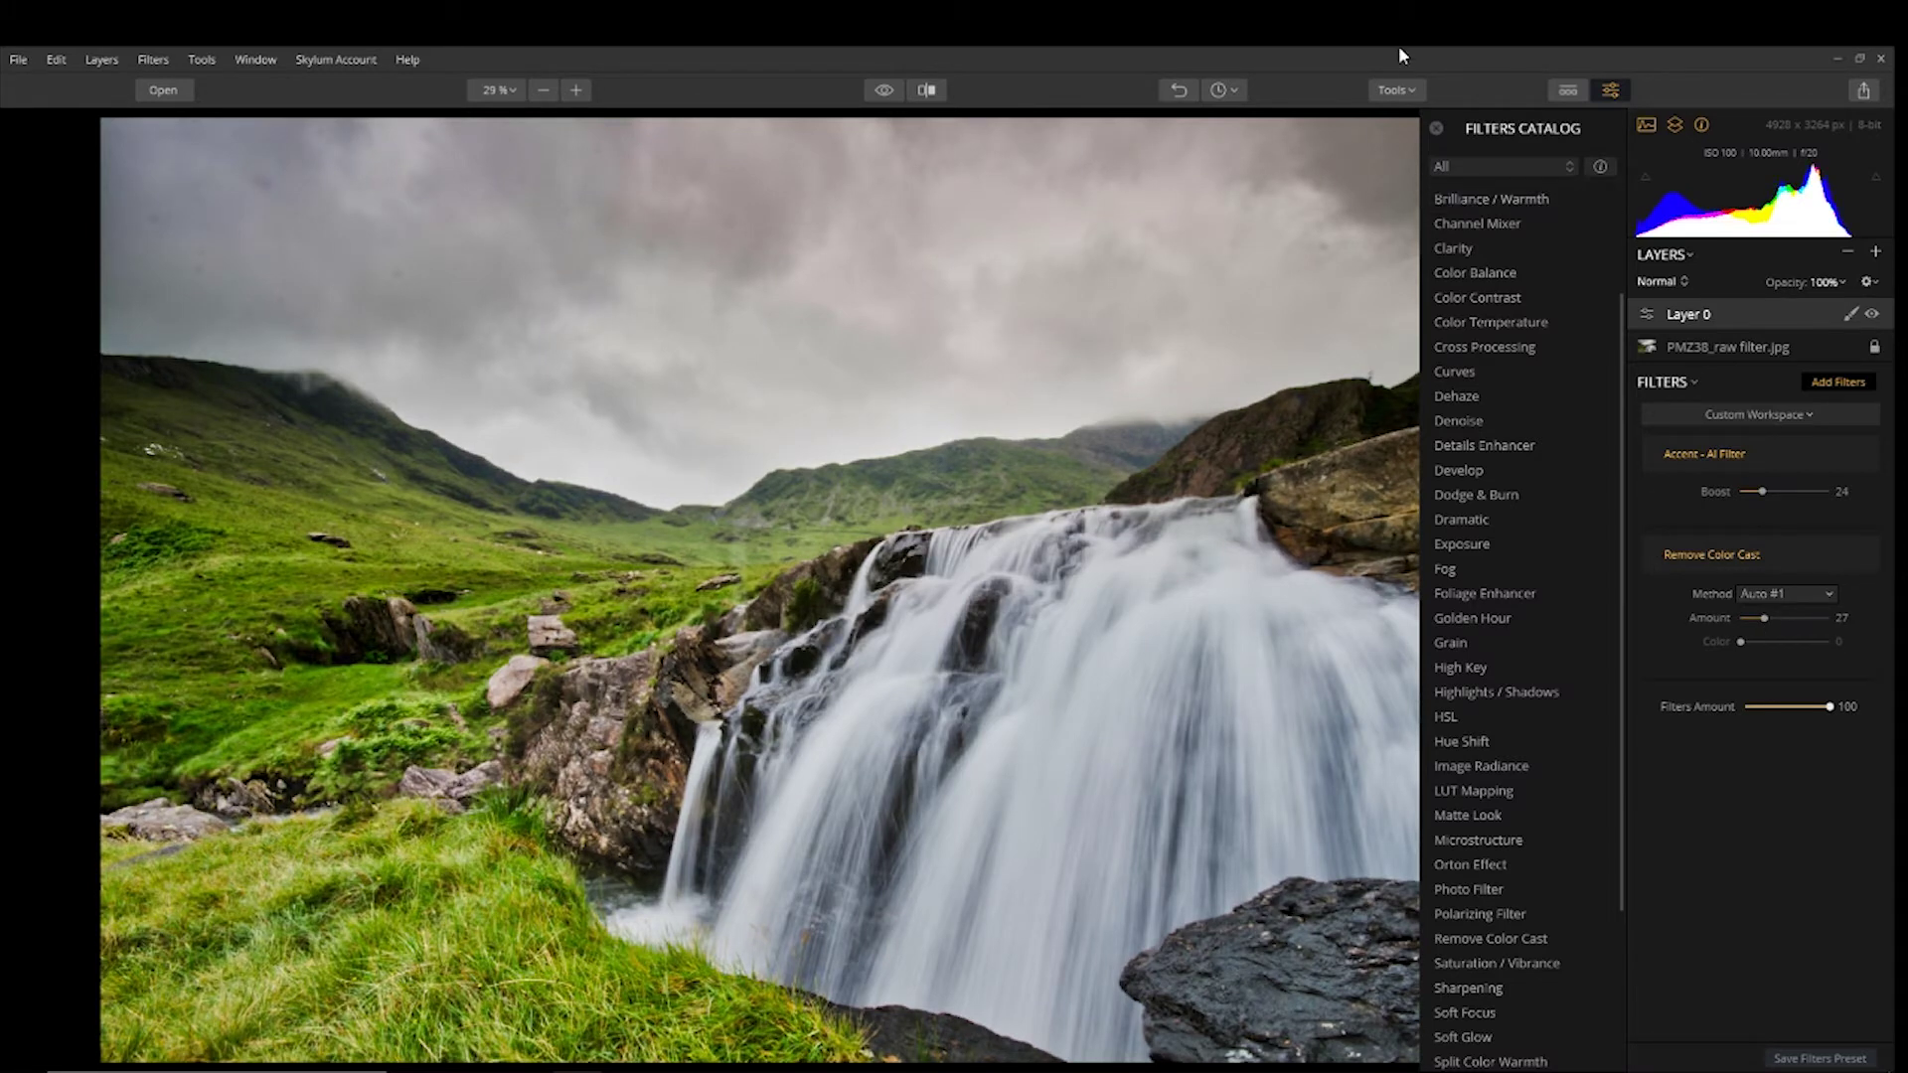
{"action": "left_click", "coordinate": [1436, 127]}
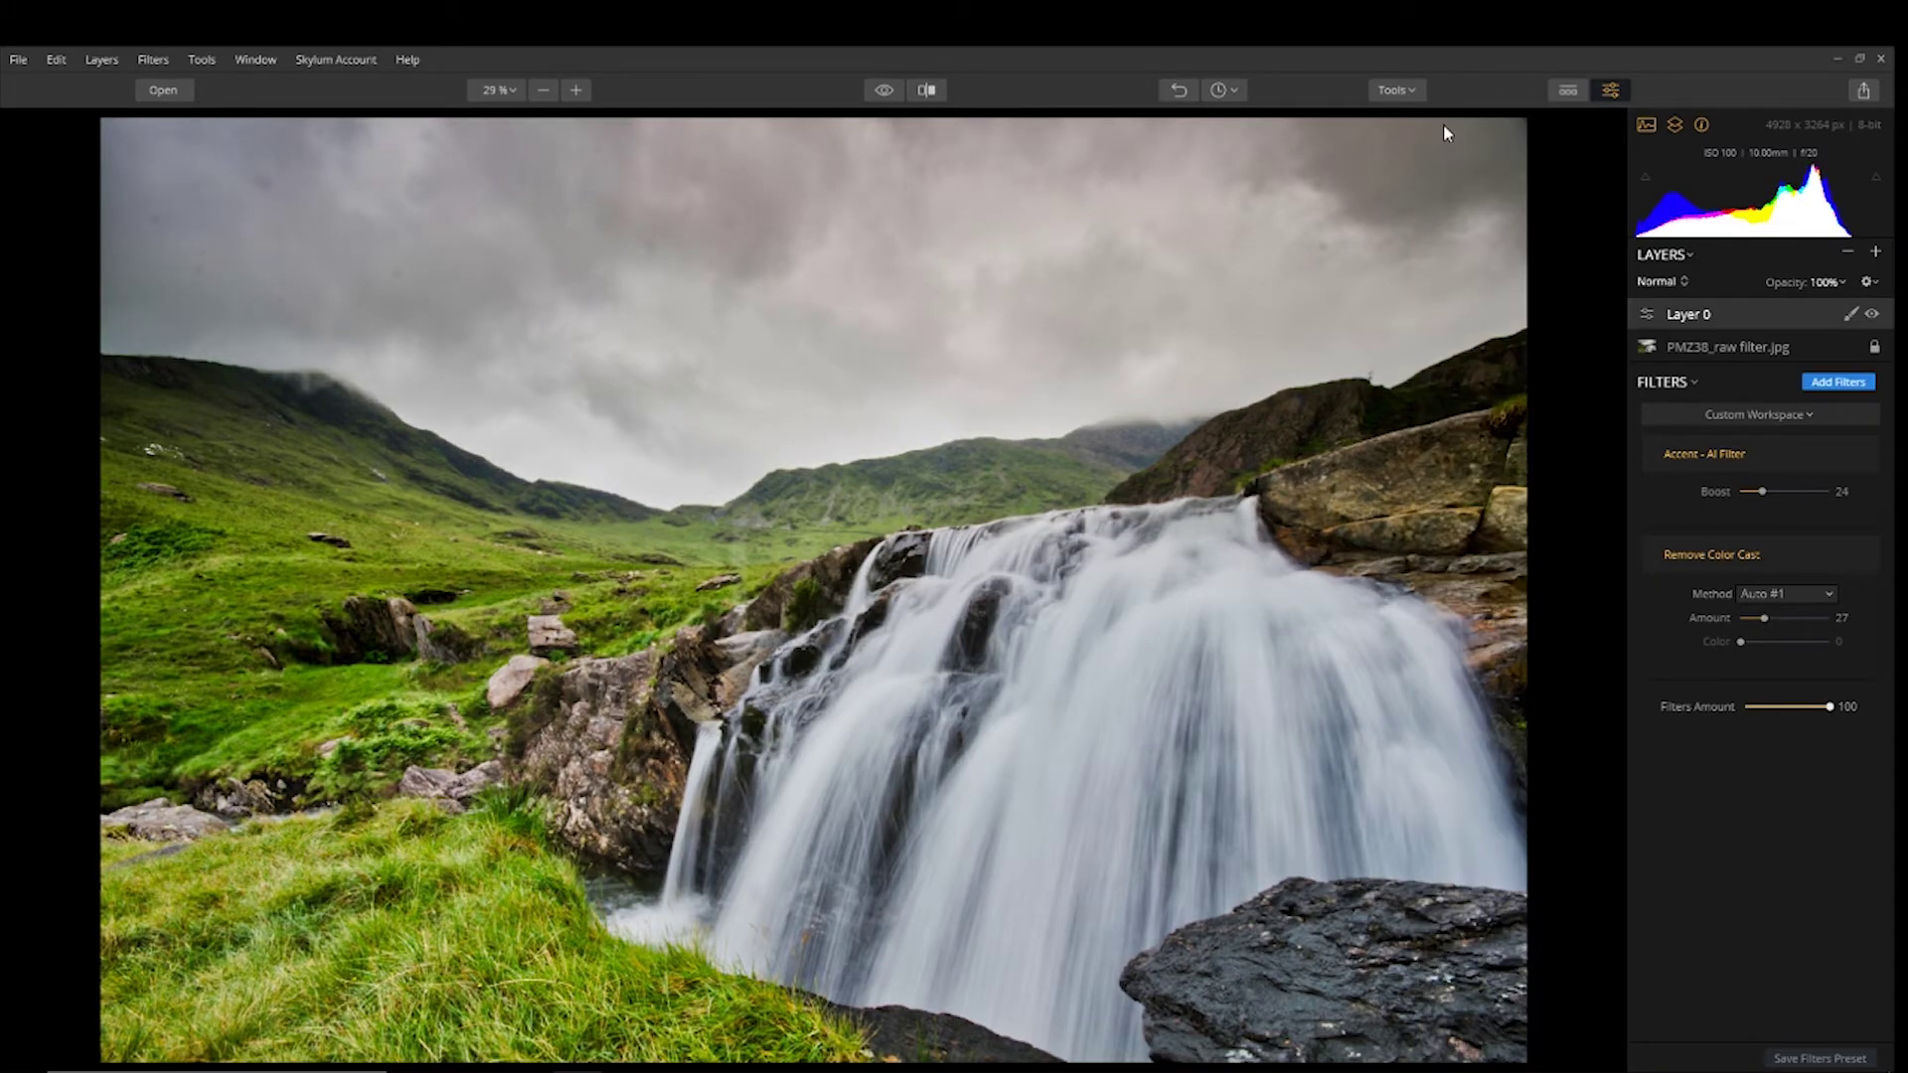
{"action": "left_click_drag", "start_coordinate": [887, 93], "coordinate": [886, 93]}
{"action": "left_click", "coordinate": [886, 92]}
- Add another adjustment layer, Layer 1, with a Structure filter at Amount 71
{"action": "left_click", "coordinate": [1876, 254]}
{"action": "left_click", "coordinate": [1865, 416]}
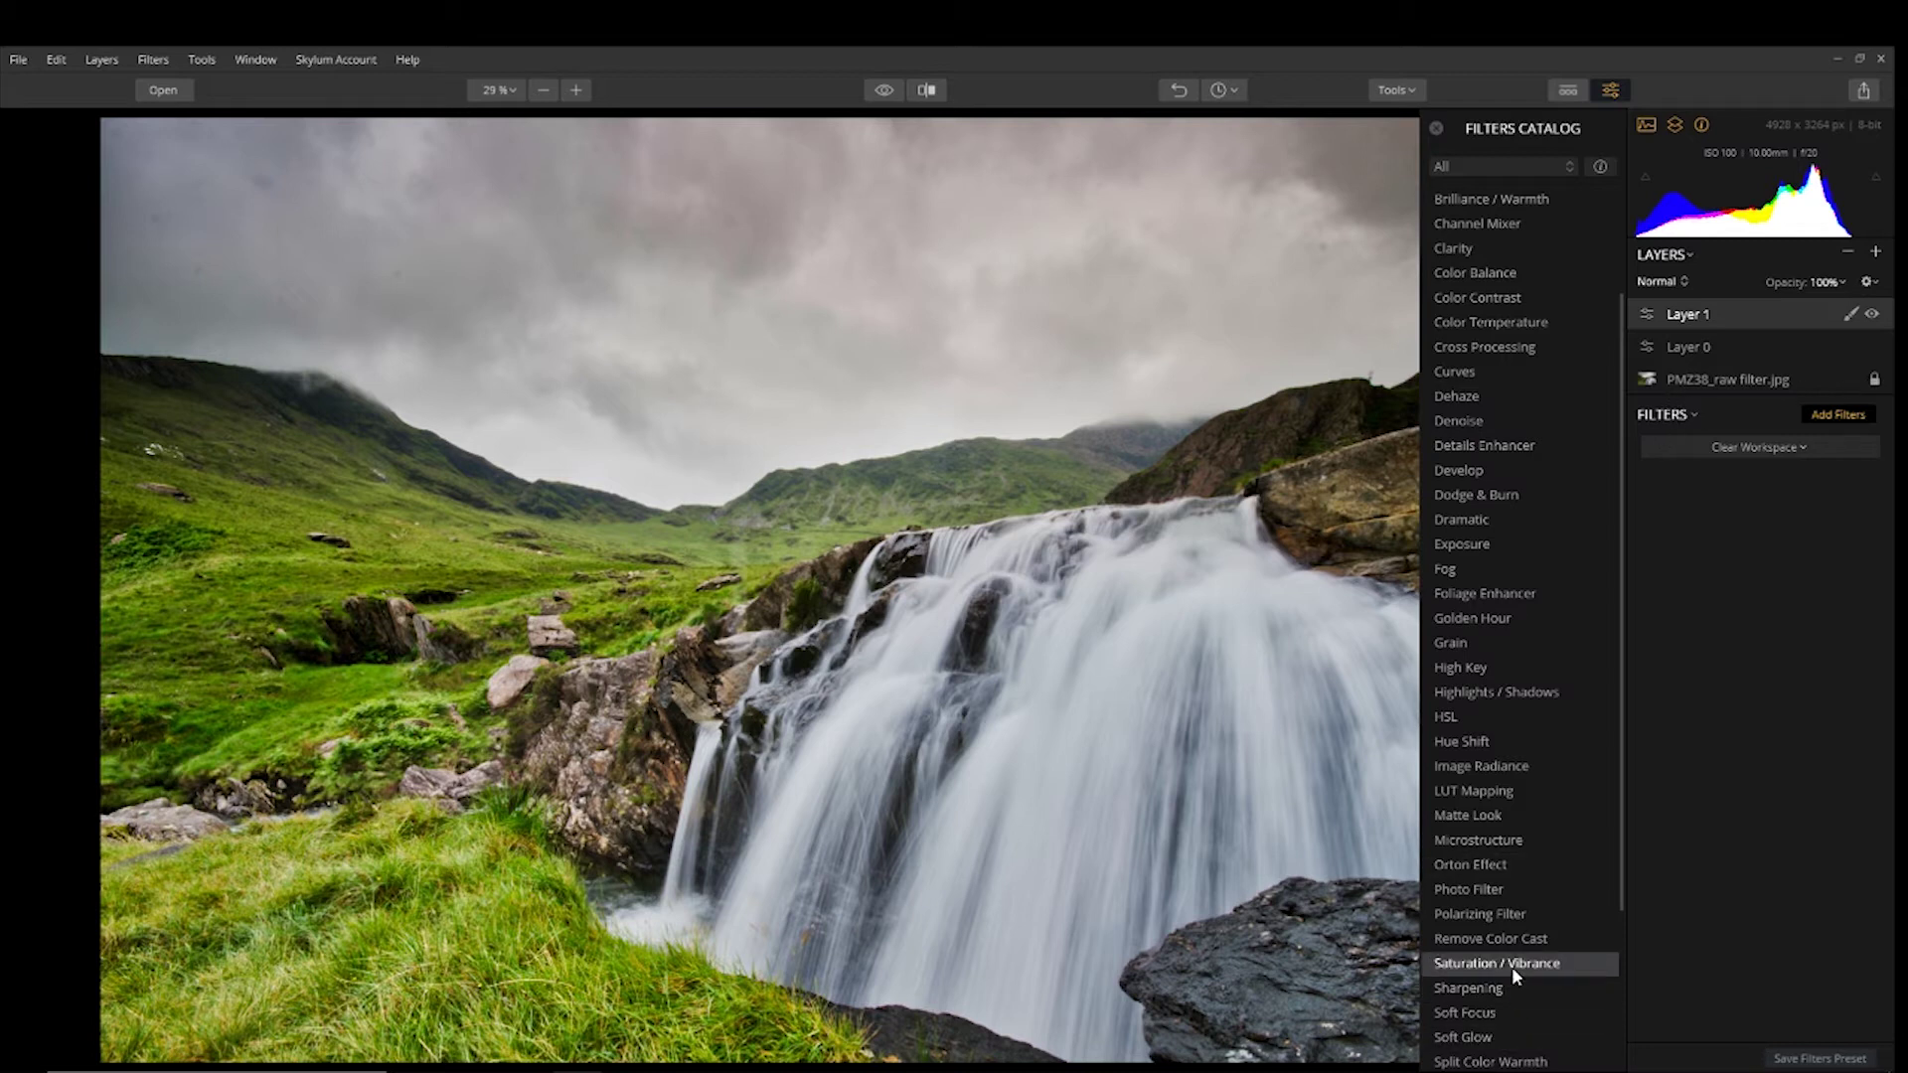
{"action": "scroll", "coordinate": [1493, 1034], "scroll_direction": "down", "scroll_amount": 2}
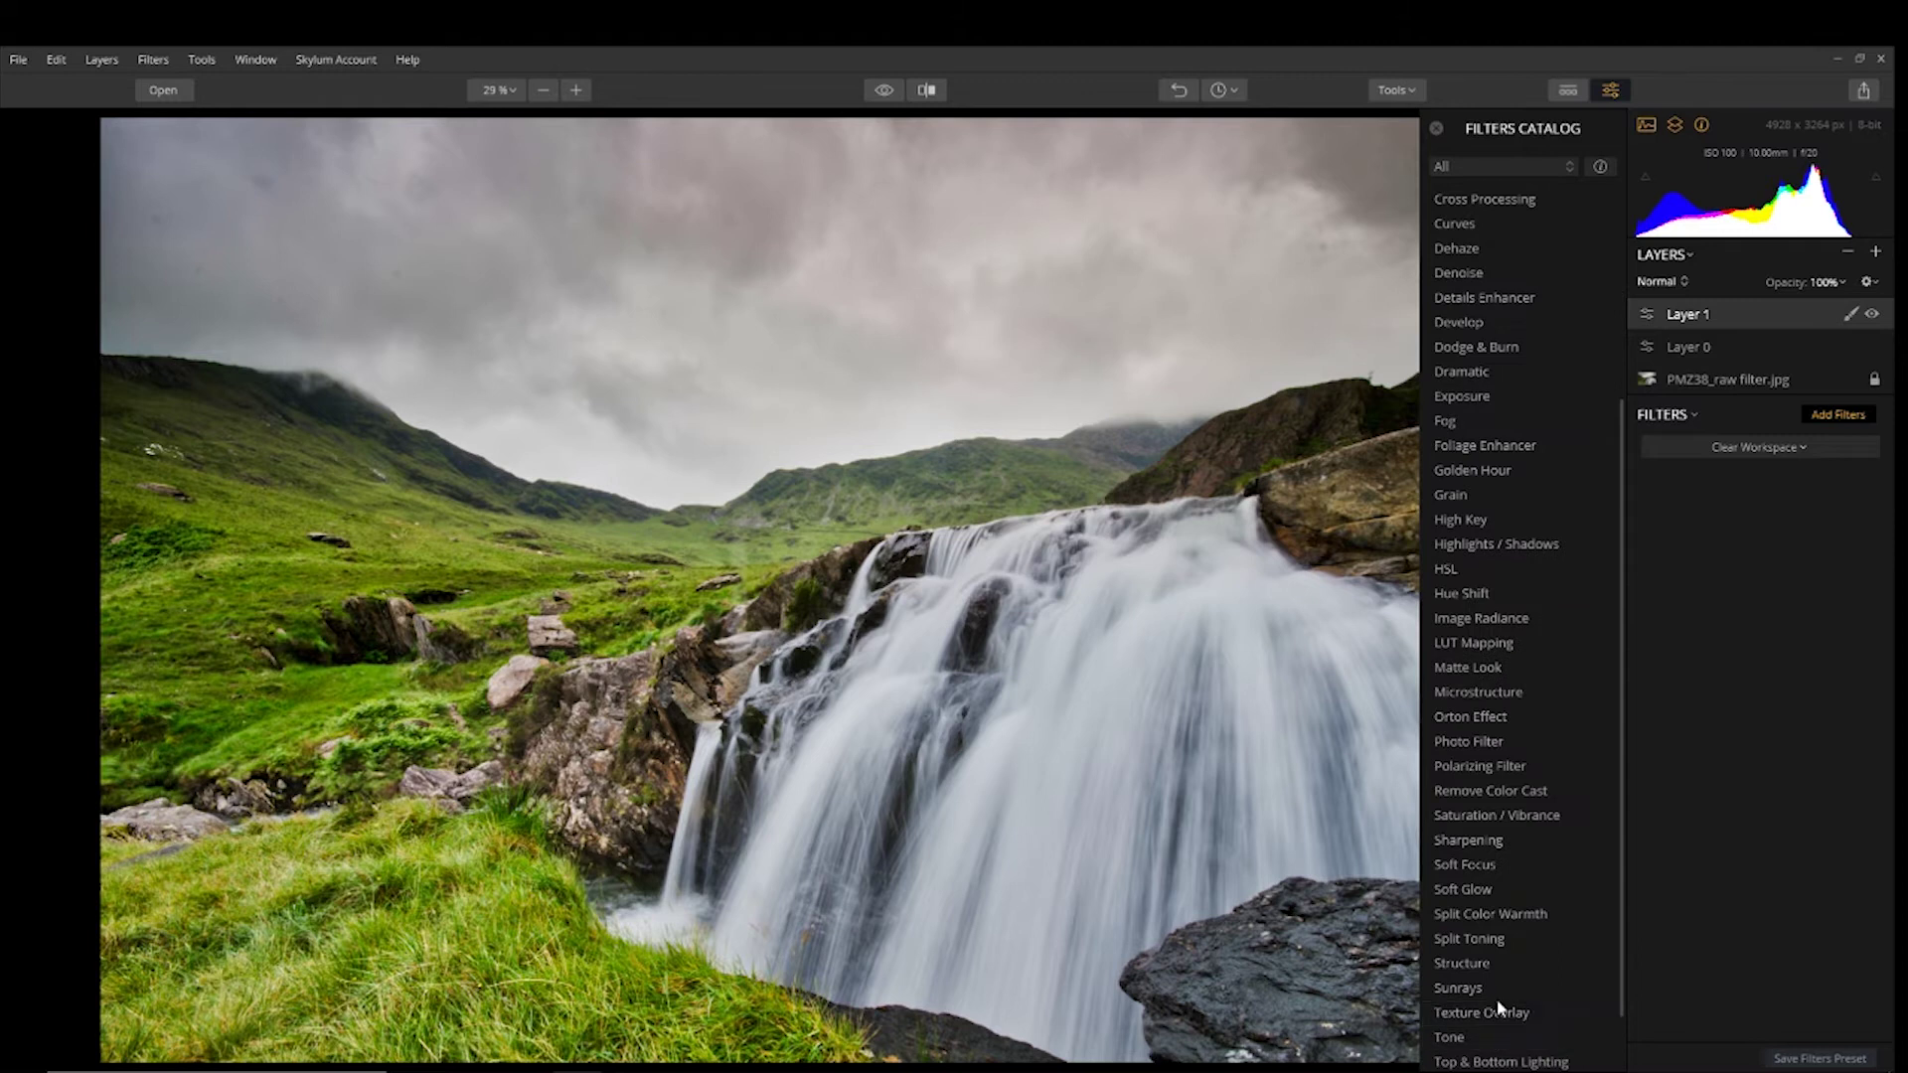
{"action": "left_click", "coordinate": [1490, 960]}
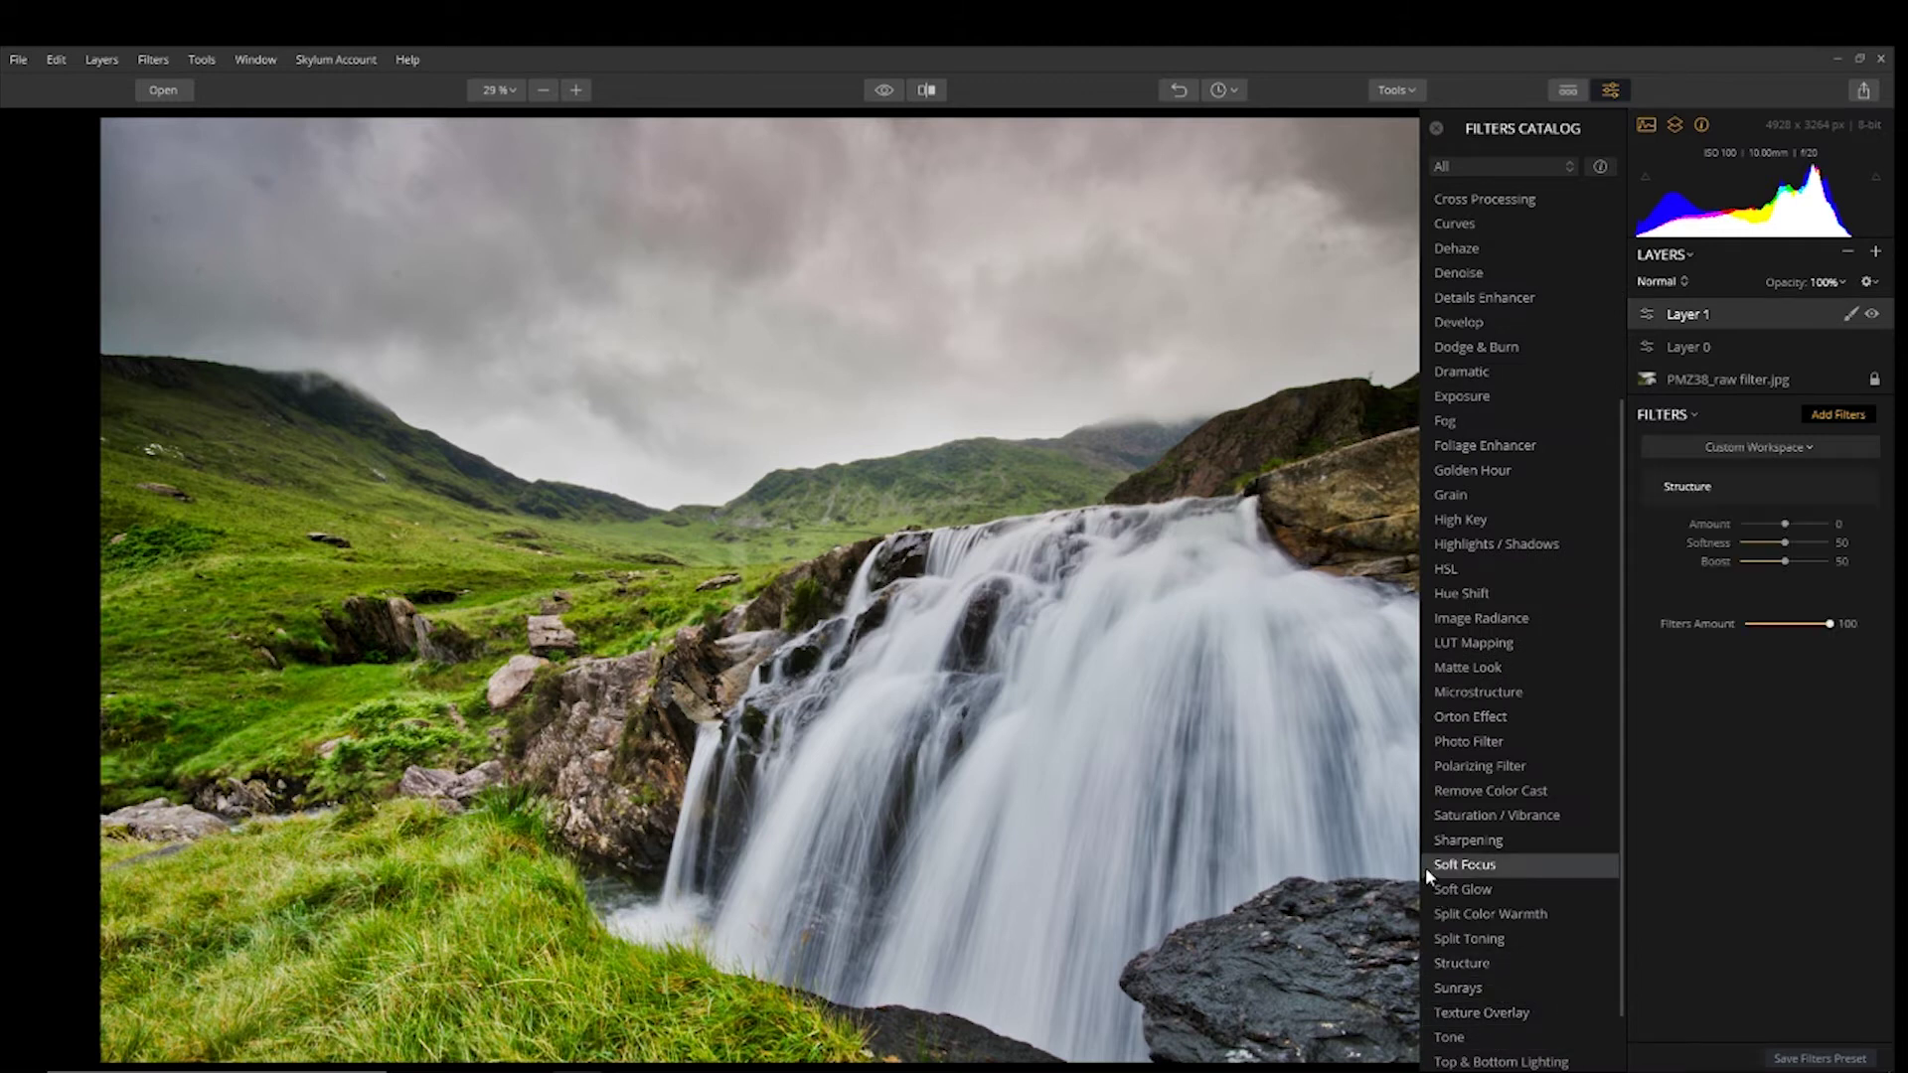
{"action": "left_click", "coordinate": [1435, 127]}
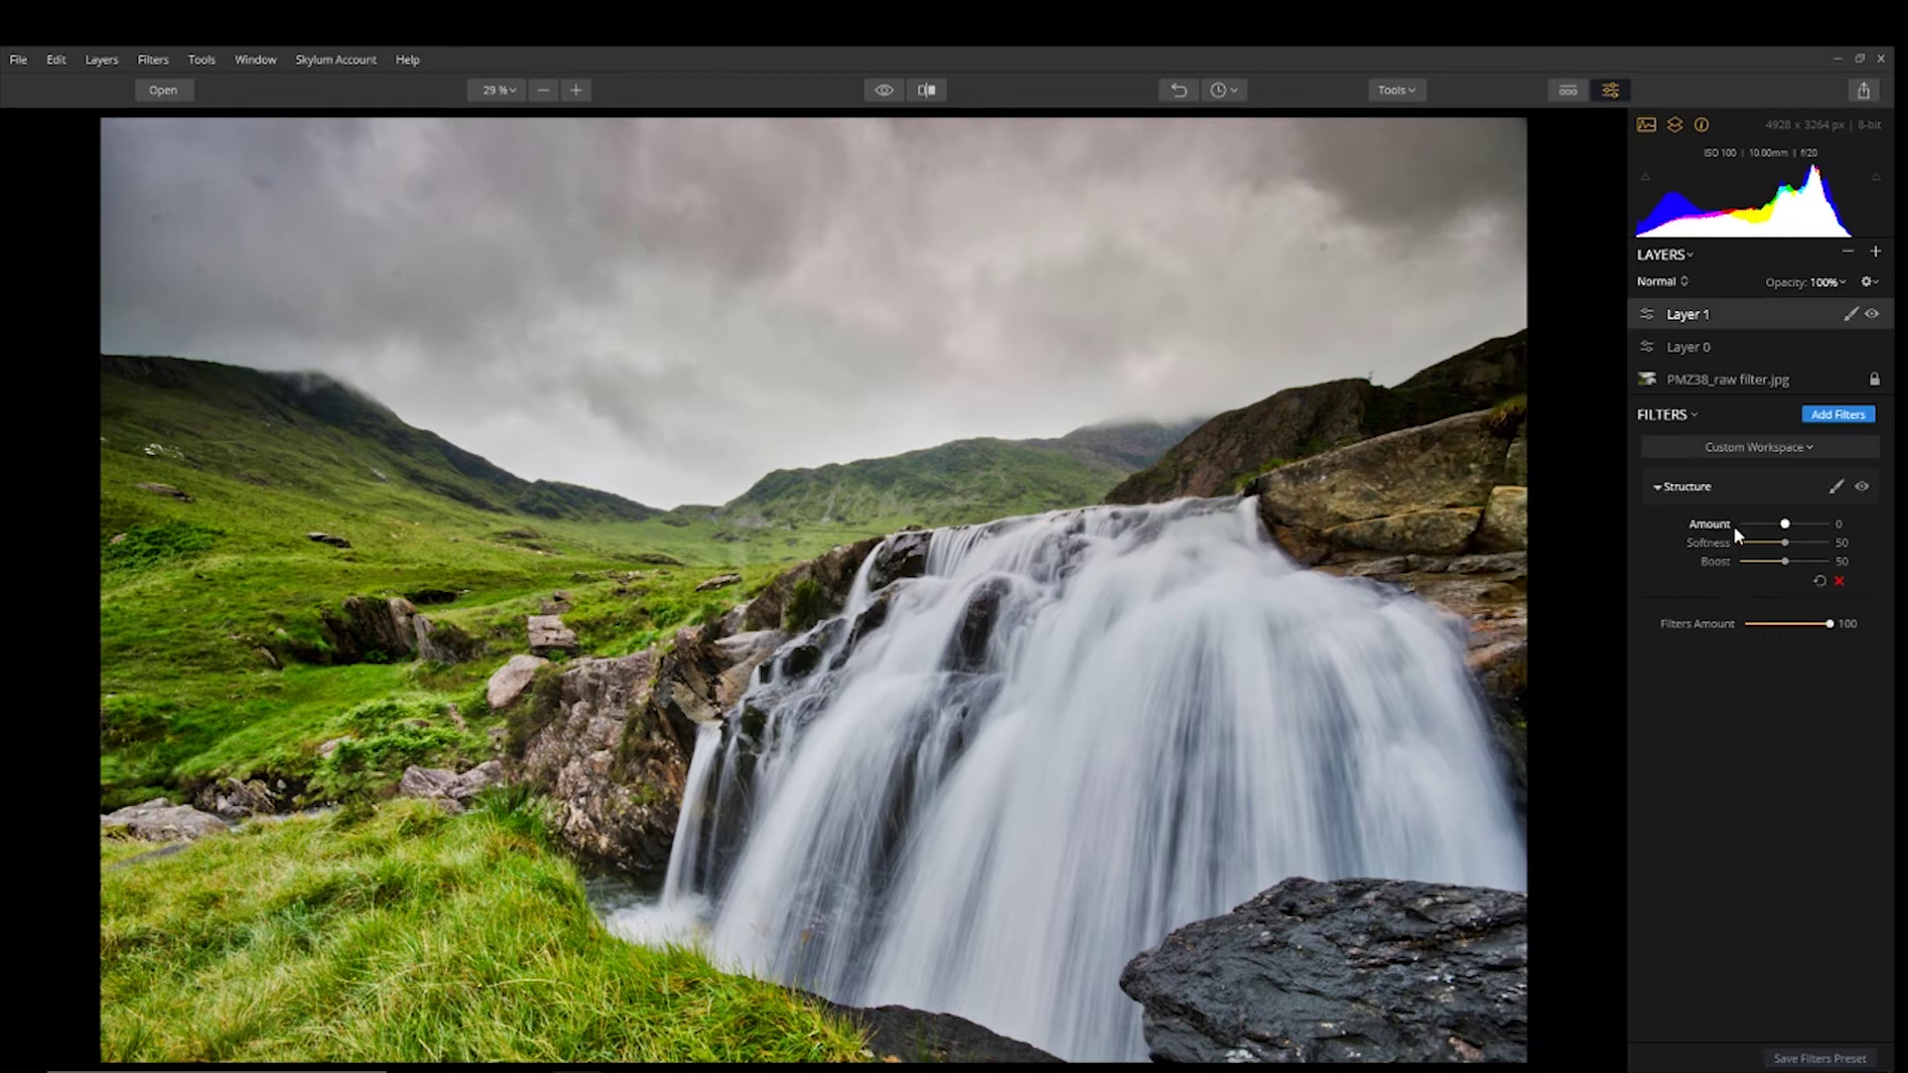
{"action": "left_click_drag", "start_coordinate": [1785, 523], "coordinate": [1818, 529]}
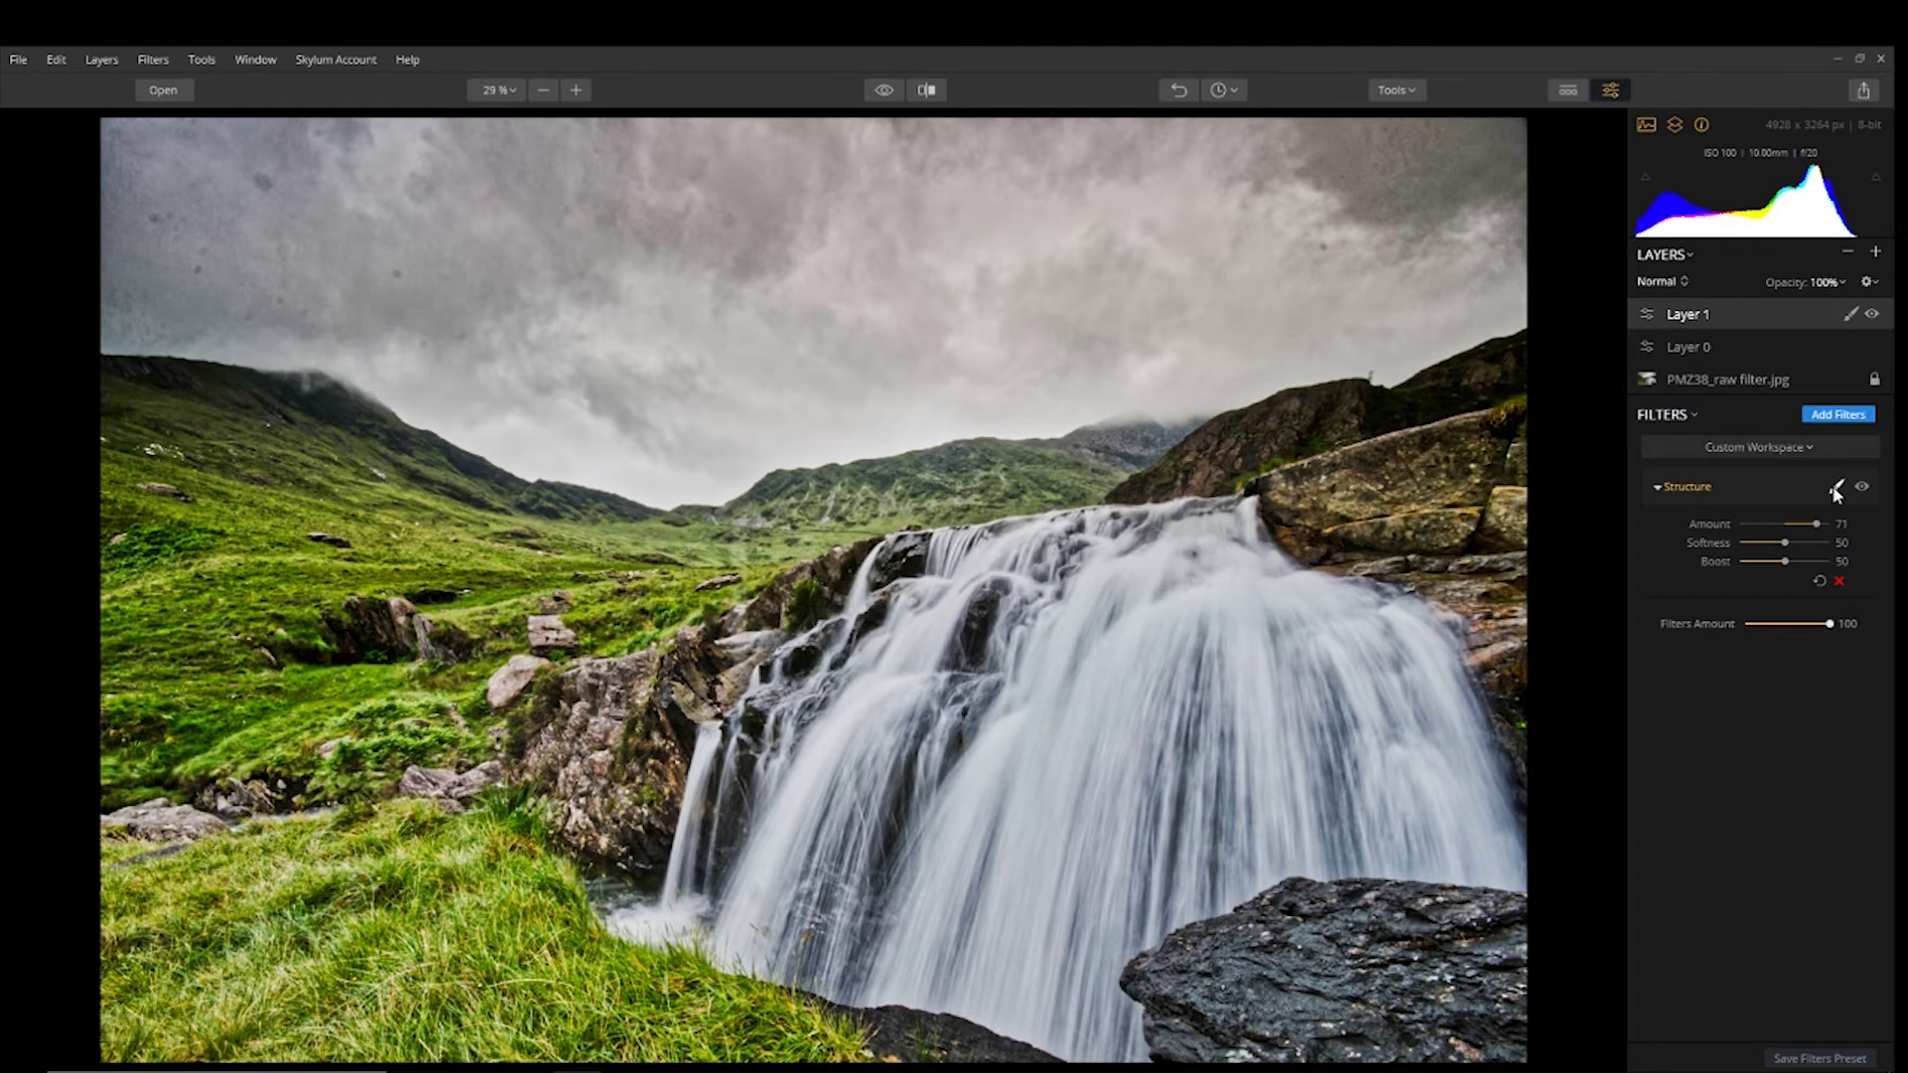
{"action": "left_click", "coordinate": [1828, 488]}
- Brush the Structure mask over the rocks around the falls at 68% opacity
{"action": "left_click", "coordinate": [1768, 507]}
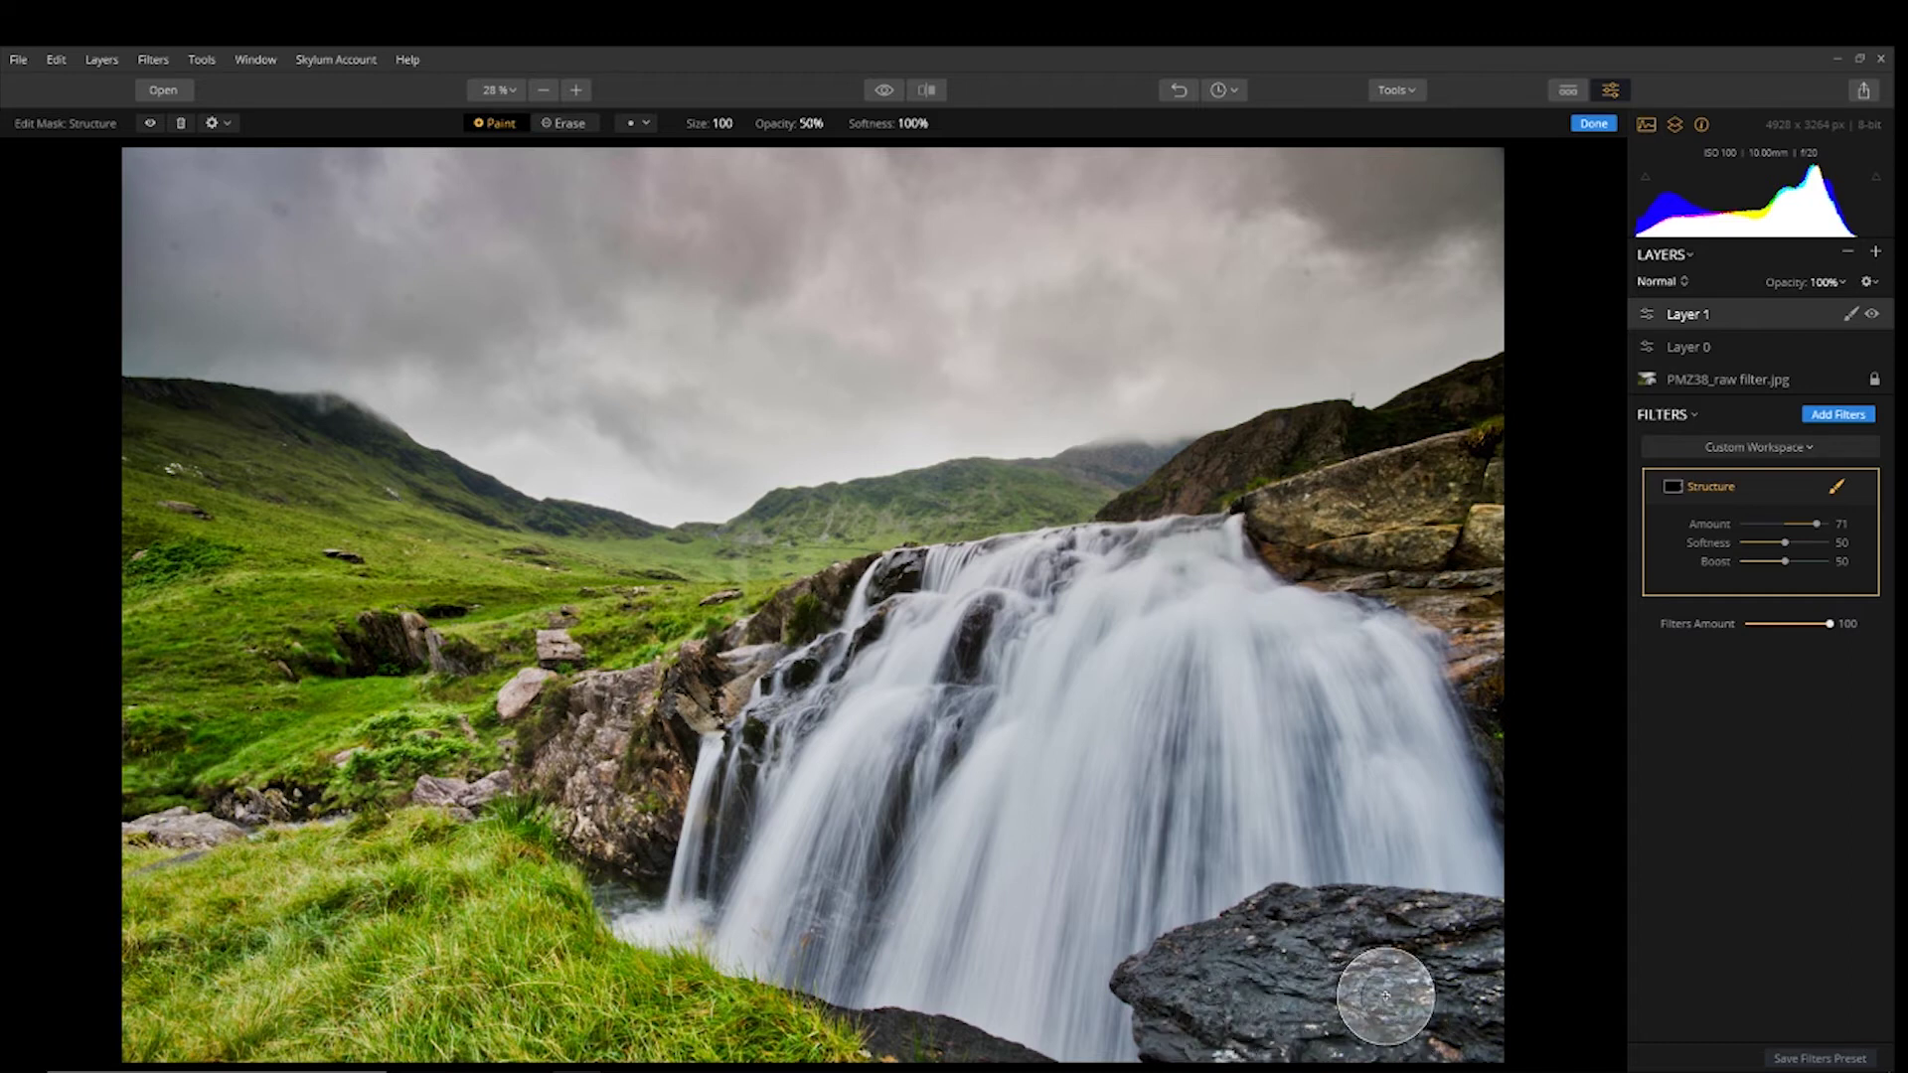
{"action": "mouse_move", "coordinate": [1375, 934]}
{"action": "left_mouse_down"}
{"action": "mouse_move", "coordinate": [1243, 971]}
{"action": "mouse_move", "coordinate": [1496, 999]}
{"action": "left_mouse_up"}
{"action": "mouse_move", "coordinate": [634, 757]}
{"action": "left_mouse_down"}
{"action": "mouse_move", "coordinate": [562, 806]}
{"action": "mouse_move", "coordinate": [598, 718]}
{"action": "mouse_move", "coordinate": [617, 780]}
{"action": "mouse_move", "coordinate": [795, 622]}
{"action": "mouse_move", "coordinate": [653, 714]}
{"action": "mouse_move", "coordinate": [578, 796]}
{"action": "mouse_move", "coordinate": [464, 789]}
{"action": "mouse_move", "coordinate": [527, 779]}
{"action": "mouse_move", "coordinate": [523, 697]}
{"action": "mouse_move", "coordinate": [491, 740]}
{"action": "mouse_move", "coordinate": [414, 644]}
{"action": "mouse_move", "coordinate": [359, 680]}
{"action": "mouse_move", "coordinate": [288, 811]}
{"action": "mouse_move", "coordinate": [104, 823]}
{"action": "mouse_move", "coordinate": [287, 787]}
{"action": "mouse_move", "coordinate": [548, 777]}
{"action": "mouse_move", "coordinate": [706, 717]}
{"action": "mouse_move", "coordinate": [851, 581]}
{"action": "mouse_move", "coordinate": [576, 850]}
{"action": "mouse_move", "coordinate": [805, 711]}
{"action": "mouse_move", "coordinate": [835, 638]}
{"action": "mouse_move", "coordinate": [697, 827]}
{"action": "mouse_move", "coordinate": [1479, 571]}
{"action": "mouse_move", "coordinate": [1449, 520]}
{"action": "mouse_move", "coordinate": [1279, 511]}
{"action": "mouse_move", "coordinate": [1401, 443]}
{"action": "mouse_move", "coordinate": [1208, 506]}
{"action": "mouse_move", "coordinate": [1477, 419]}
{"action": "mouse_move", "coordinate": [1413, 596]}
{"action": "mouse_move", "coordinate": [1554, 899]}
{"action": "mouse_move", "coordinate": [1445, 1013]}
{"action": "mouse_move", "coordinate": [1208, 1012]}
{"action": "mouse_move", "coordinate": [1189, 1035]}
{"action": "mouse_move", "coordinate": [1189, 1010]}
{"action": "mouse_move", "coordinate": [1160, 1038]}
{"action": "mouse_move", "coordinate": [900, 1039]}
{"action": "mouse_move", "coordinate": [1074, 1063]}
{"action": "mouse_move", "coordinate": [1291, 980]}
{"action": "mouse_move", "coordinate": [1490, 946]}
{"action": "mouse_move", "coordinate": [1308, 1063]}
{"action": "mouse_move", "coordinate": [1480, 1015]}
{"action": "mouse_move", "coordinate": [1485, 665]}
{"action": "mouse_move", "coordinate": [1440, 510]}
{"action": "left_mouse_up"}
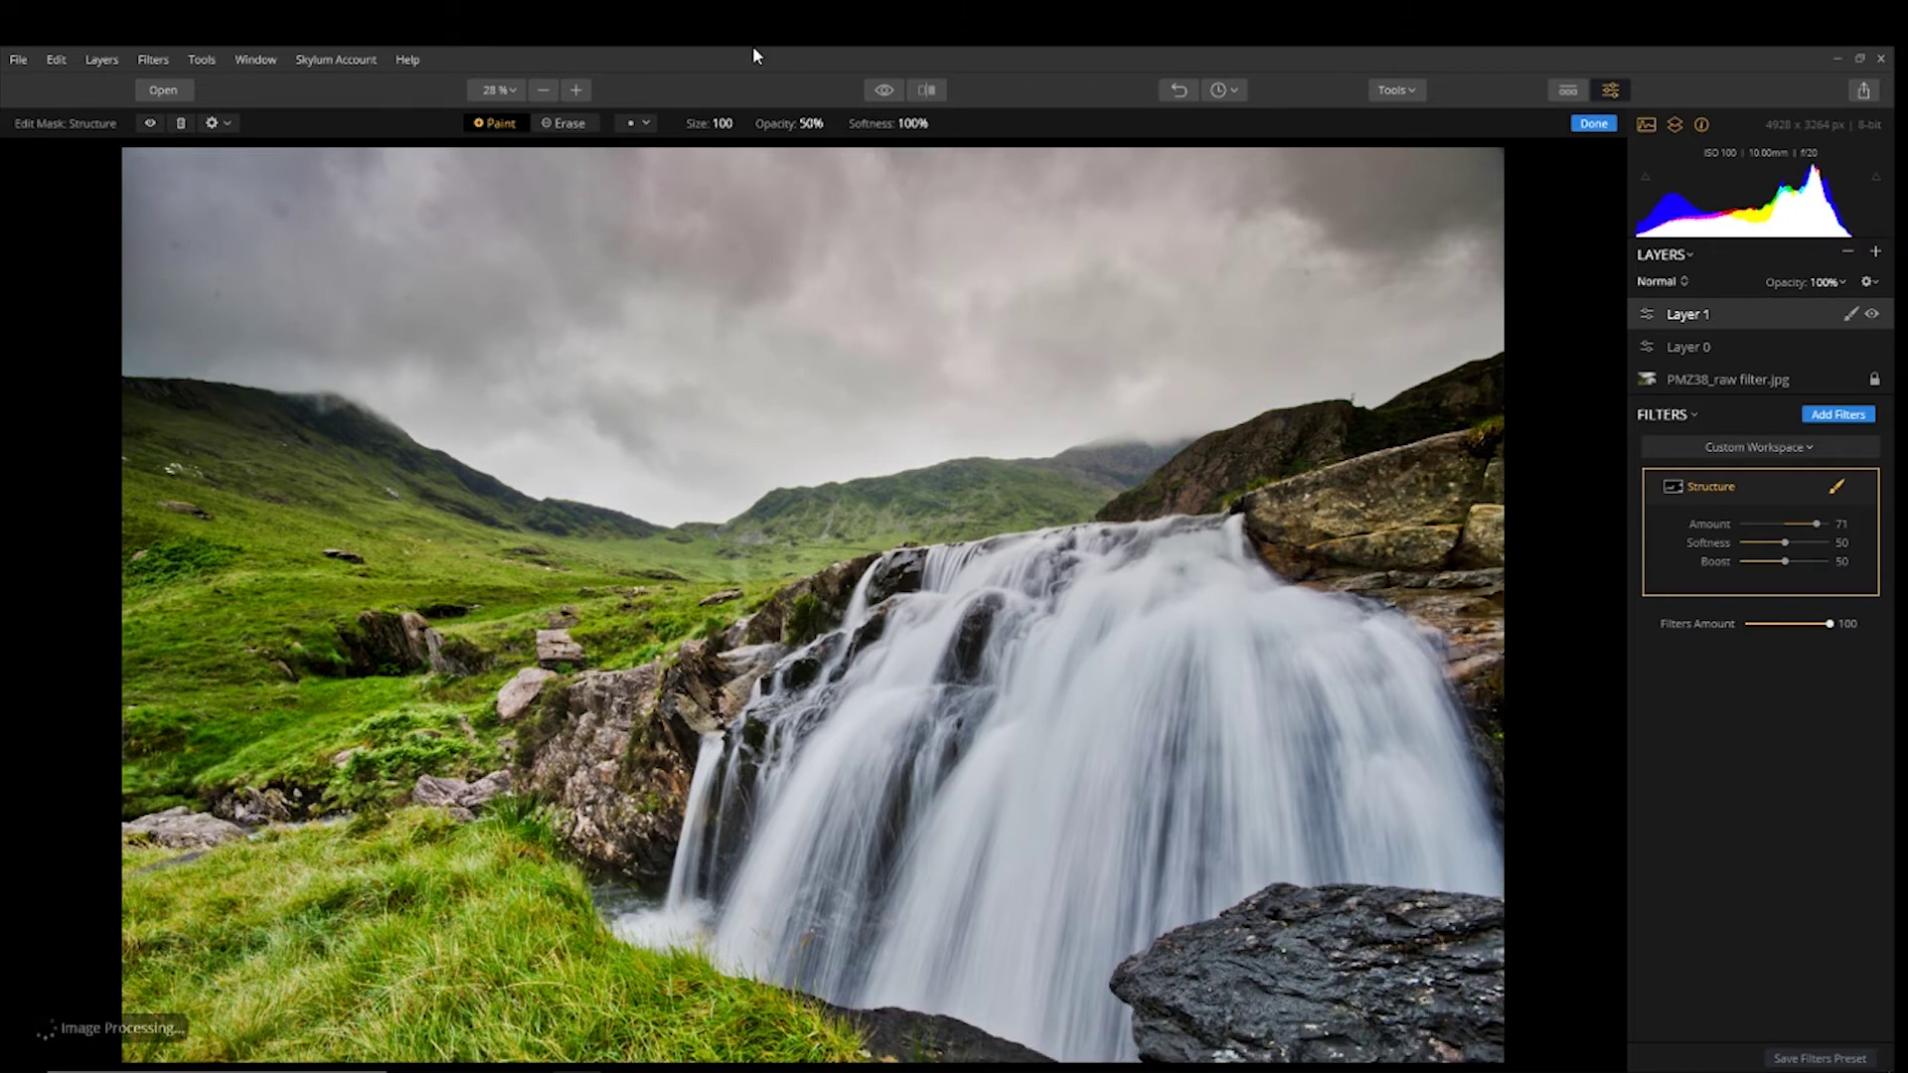
{"action": "left_click", "coordinate": [830, 124]}
{"action": "left_click_drag", "start_coordinate": [821, 160], "coordinate": [842, 164]}
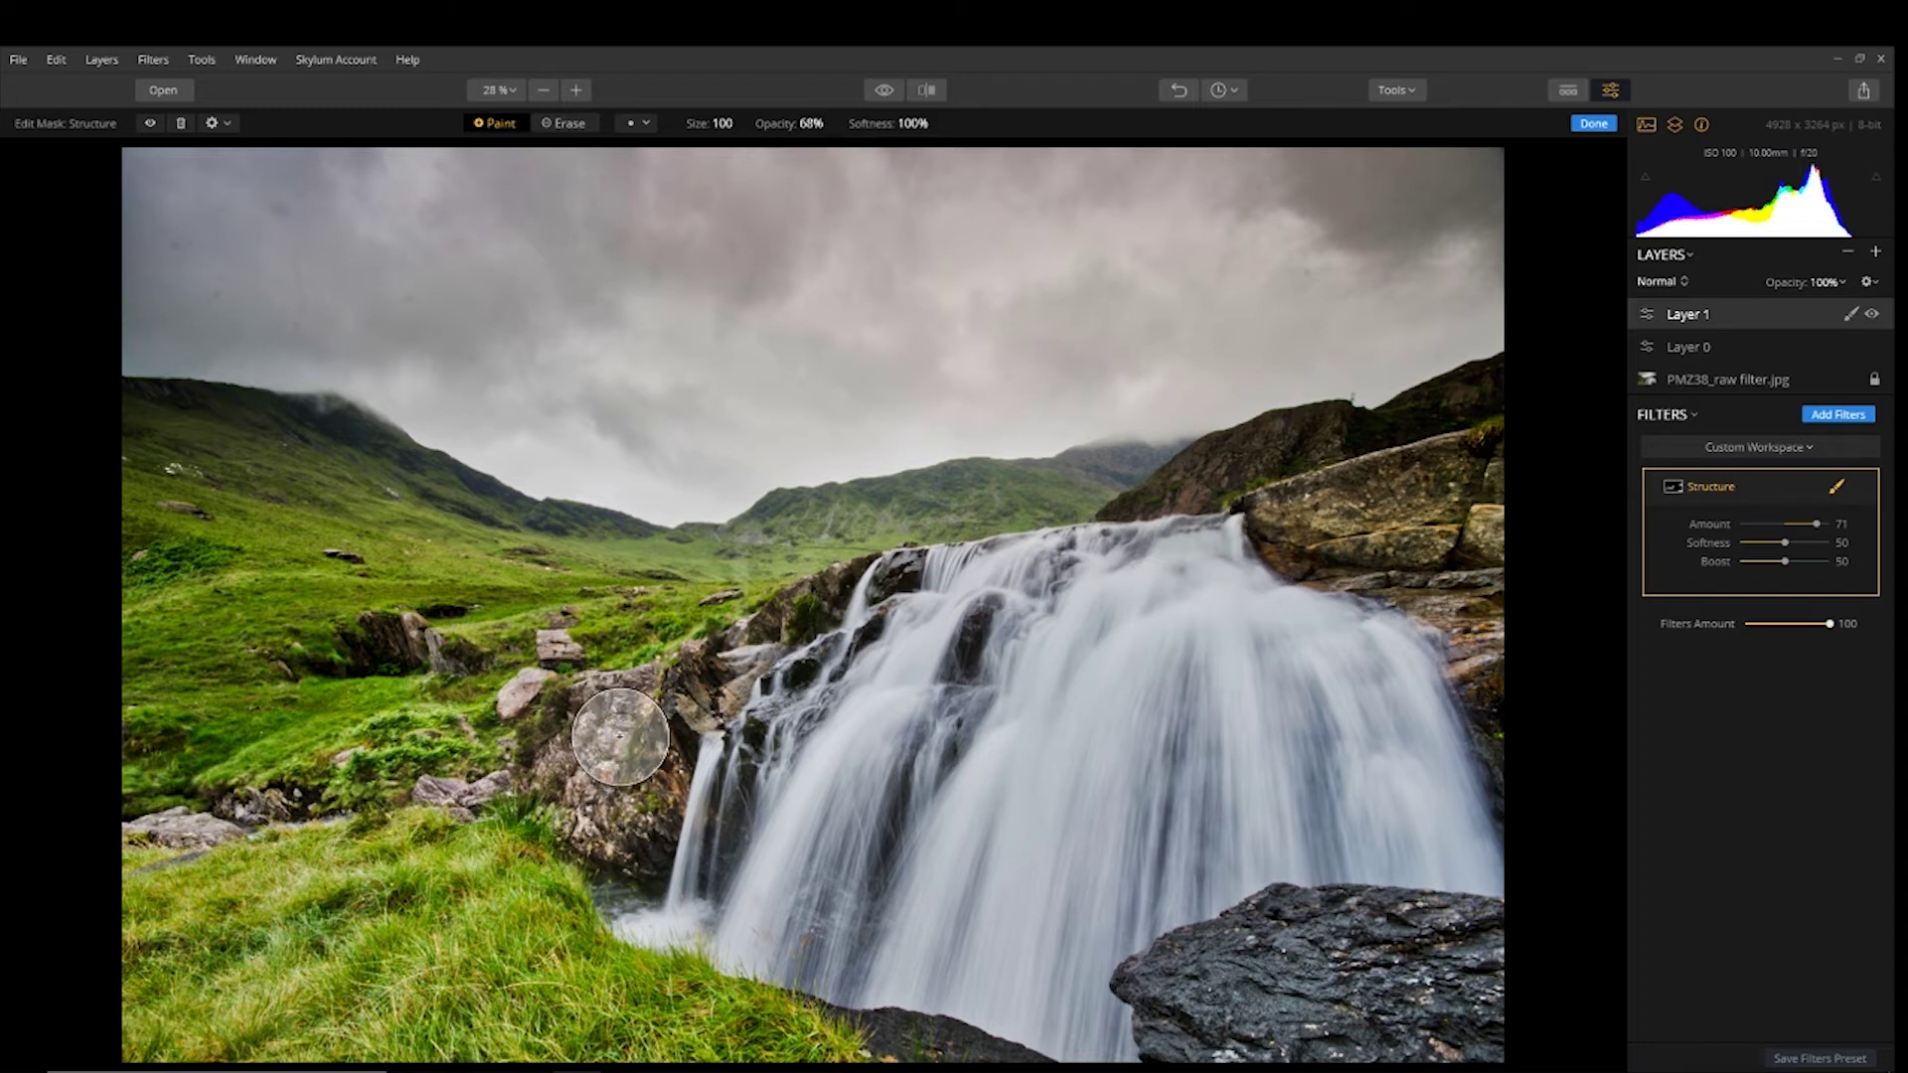
{"action": "mouse_move", "coordinate": [1252, 993]}
{"action": "left_mouse_down"}
{"action": "mouse_move", "coordinate": [1399, 970]}
{"action": "mouse_move", "coordinate": [1417, 939]}
{"action": "left_mouse_up"}
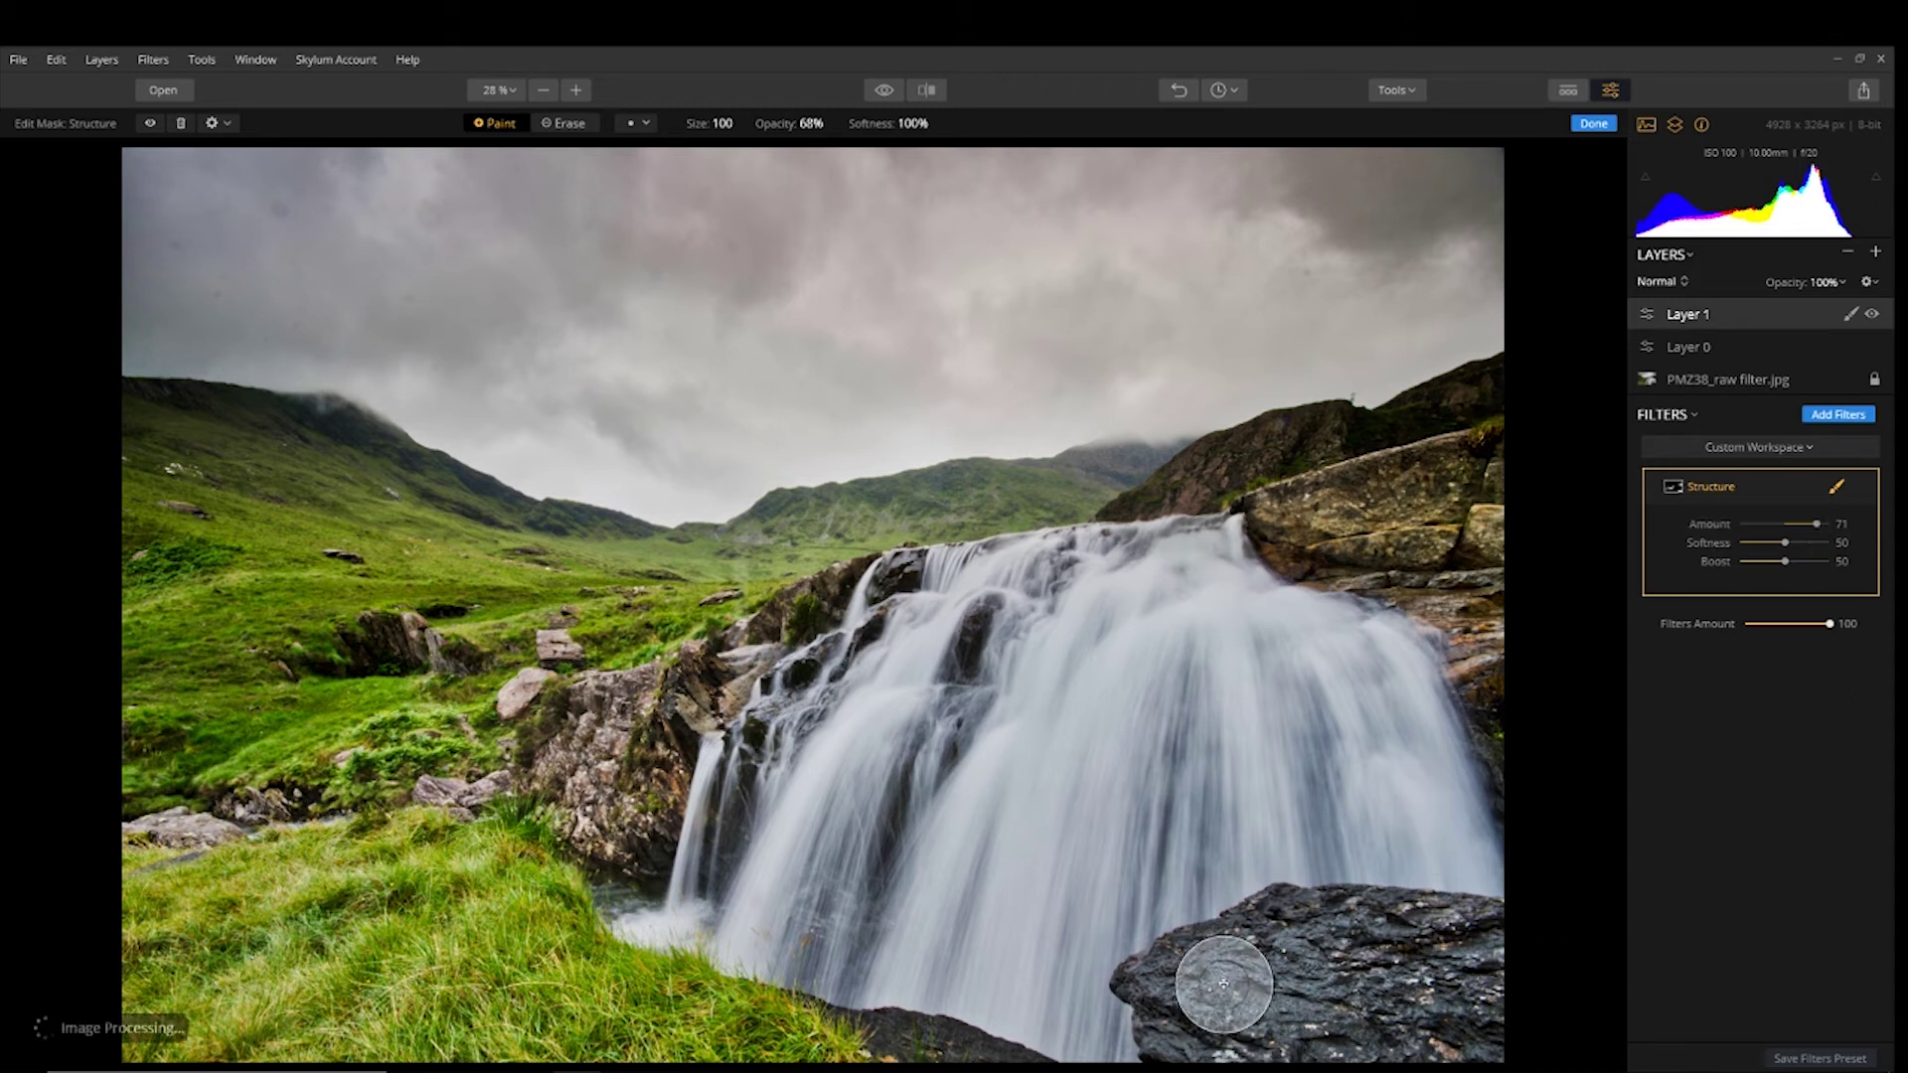
{"action": "mouse_move", "coordinate": [590, 776]}
{"action": "left_mouse_down"}
{"action": "mouse_move", "coordinate": [415, 646]}
{"action": "mouse_move", "coordinate": [504, 648]}
{"action": "mouse_move", "coordinate": [522, 694]}
{"action": "mouse_move", "coordinate": [280, 821]}
{"action": "left_mouse_up"}
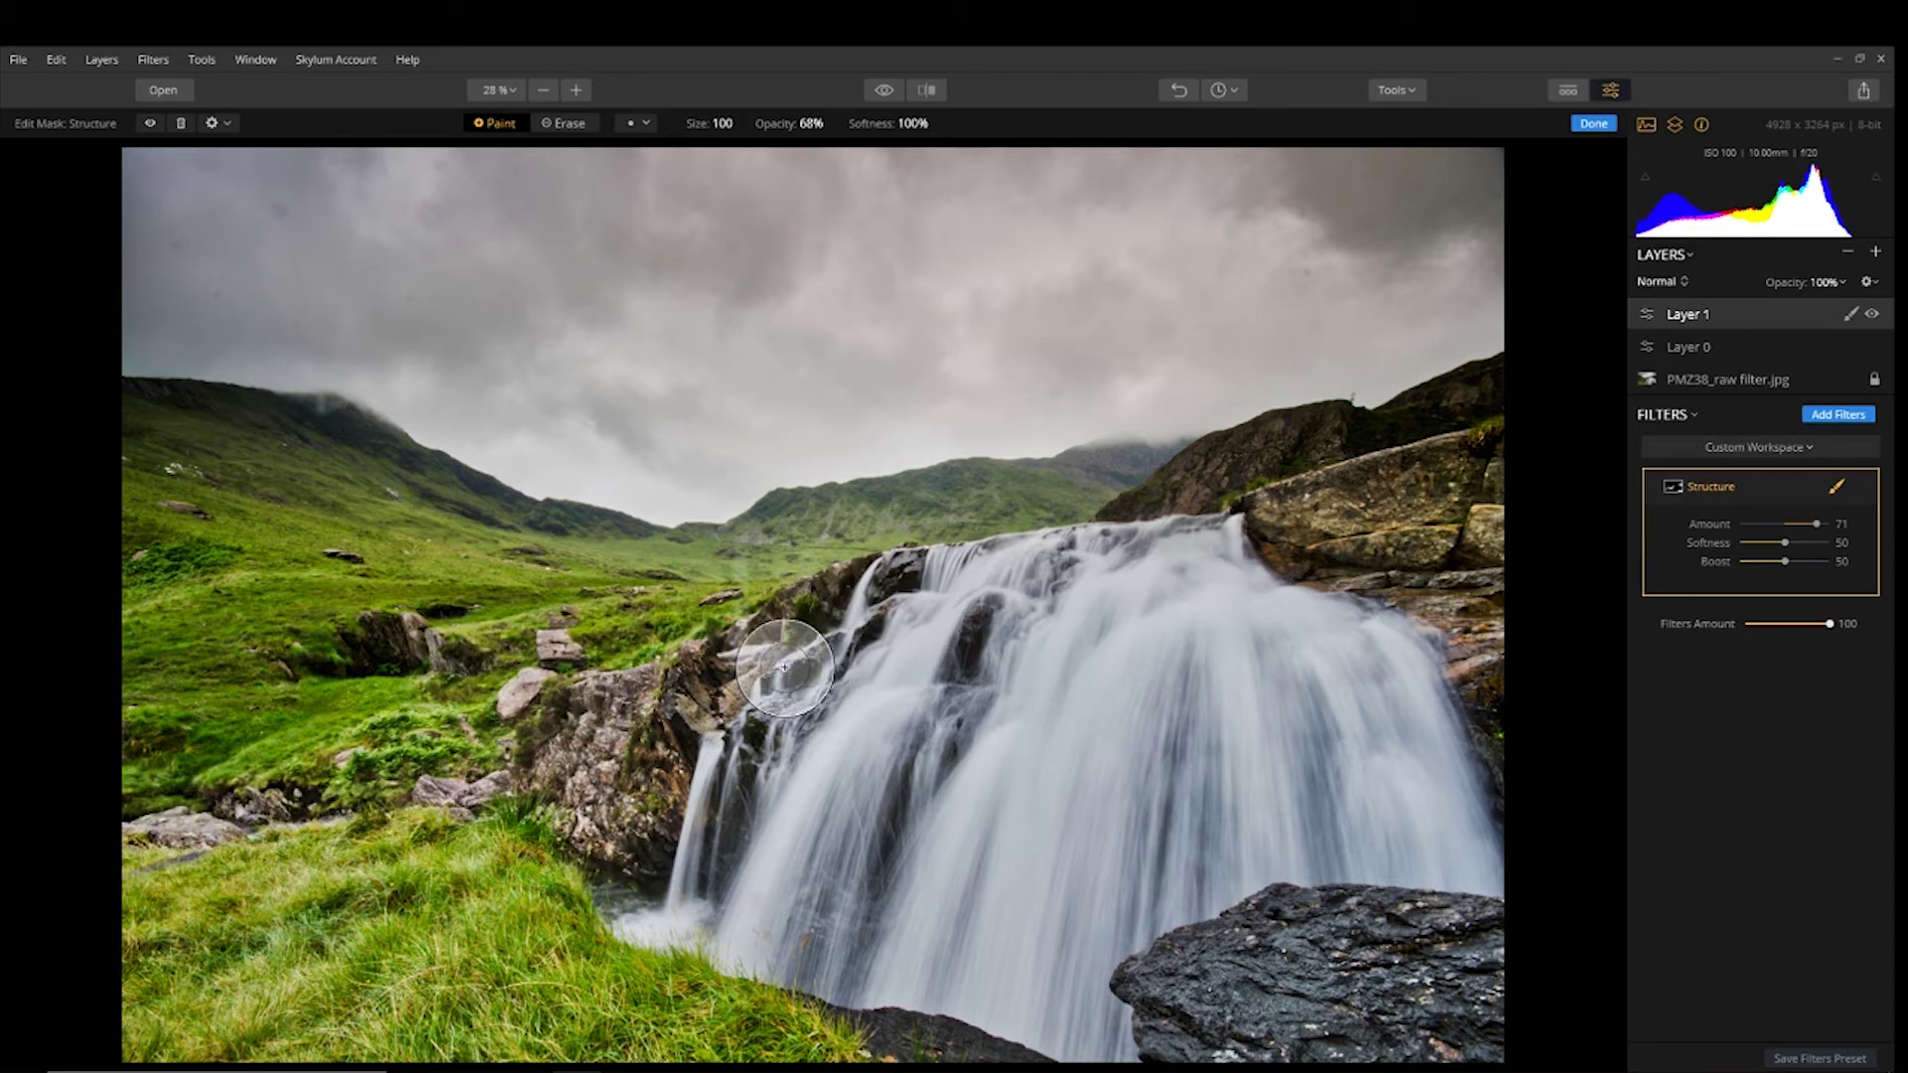
{"action": "left_click", "coordinate": [1602, 123]}
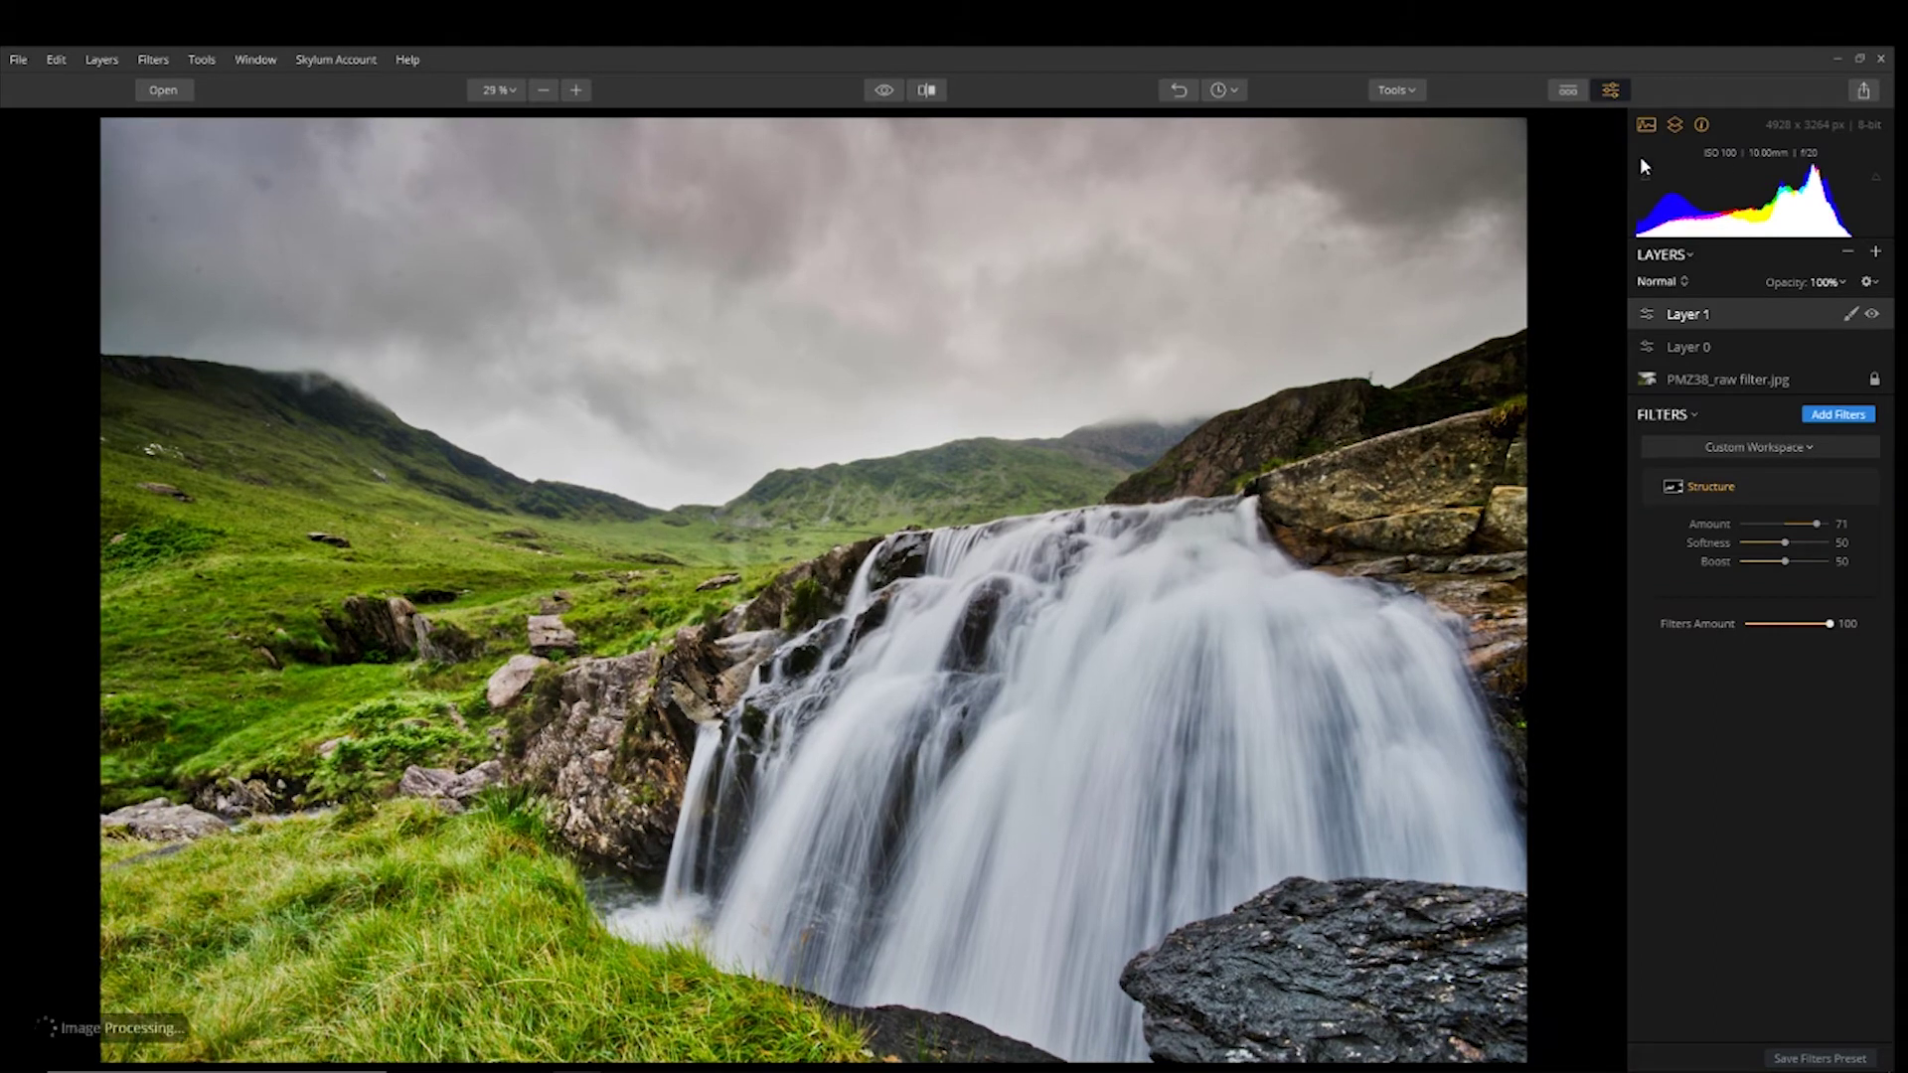
- Compare the edit with the original photo, then bring up the Filters Catalog
{"action": "left_click", "coordinate": [884, 90]}
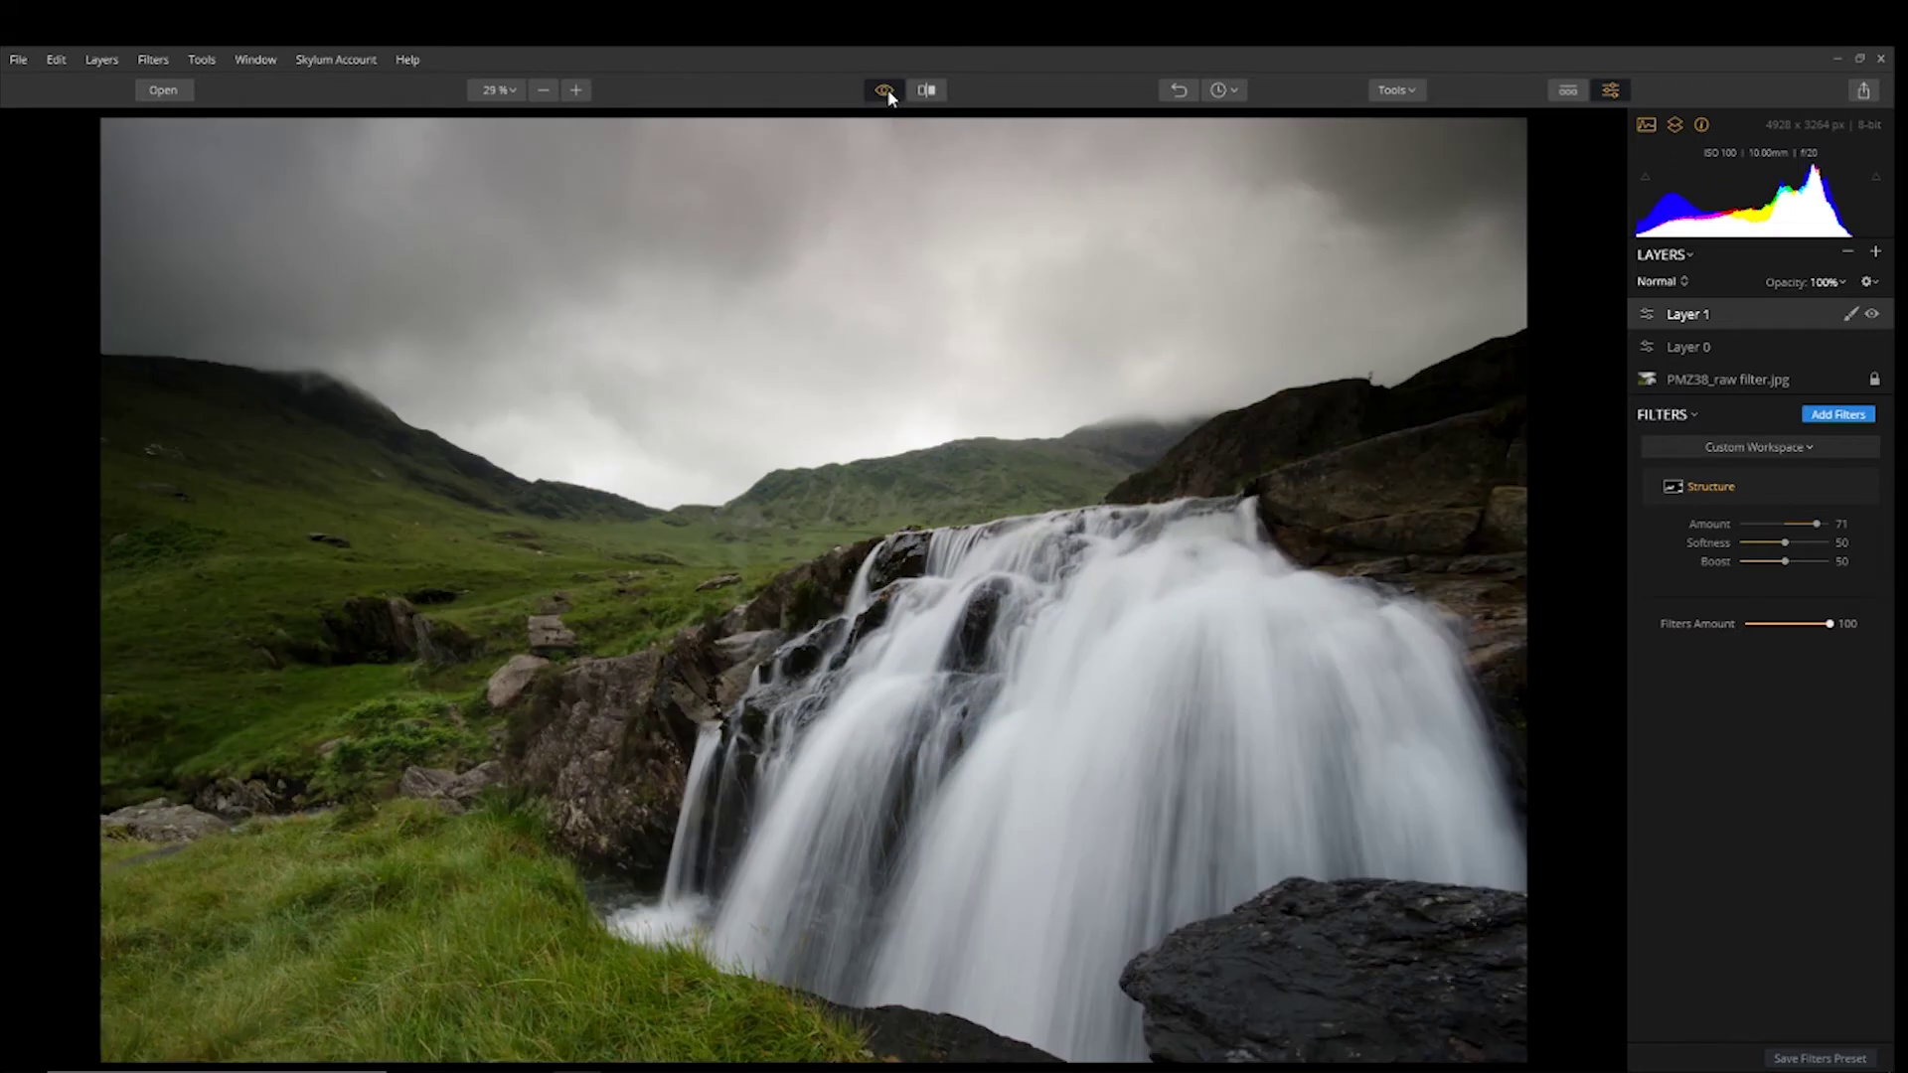
{"action": "left_click", "coordinate": [884, 90]}
{"action": "left_click", "coordinate": [884, 91]}
{"action": "left_click", "coordinate": [884, 90]}
{"action": "left_click", "coordinate": [885, 91]}
{"action": "left_click", "coordinate": [885, 91]}
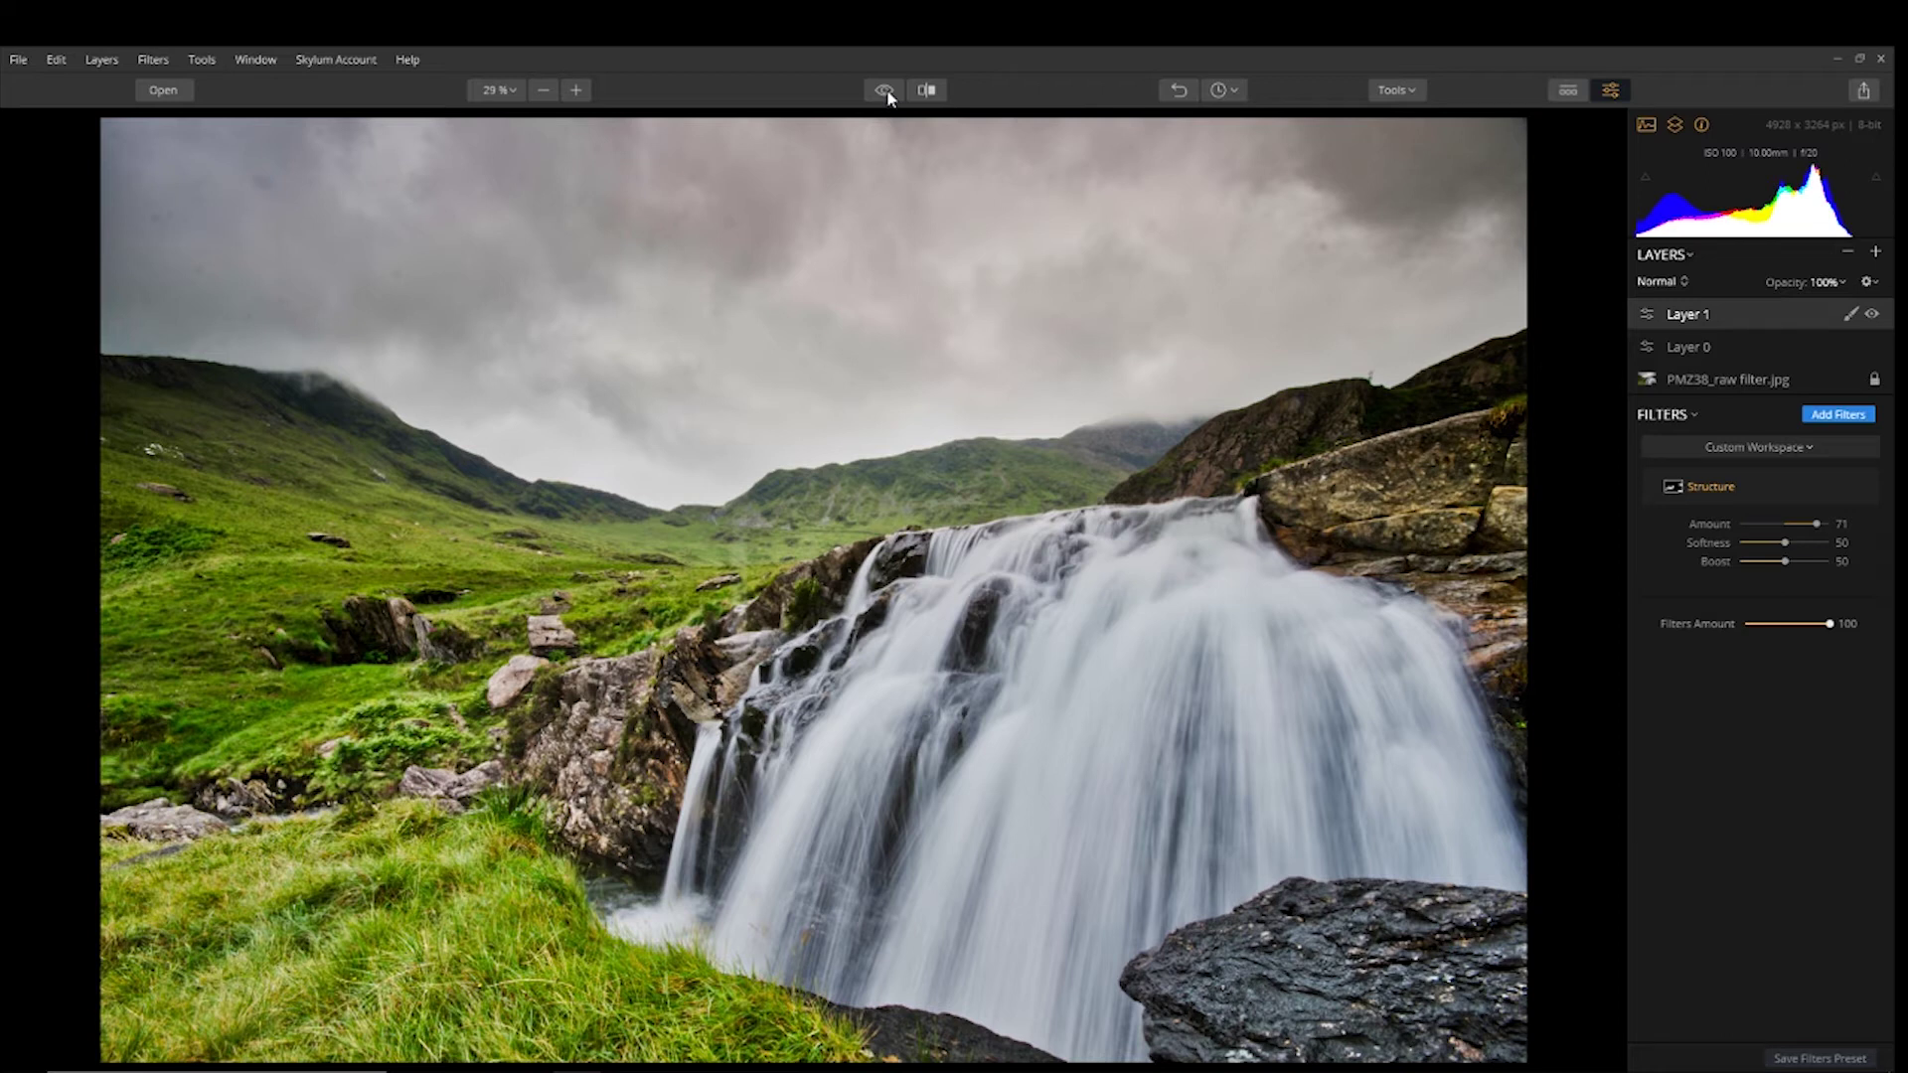
{"action": "left_click", "coordinate": [884, 90]}
{"action": "left_click", "coordinate": [885, 91]}
{"action": "left_click", "coordinate": [1846, 422]}
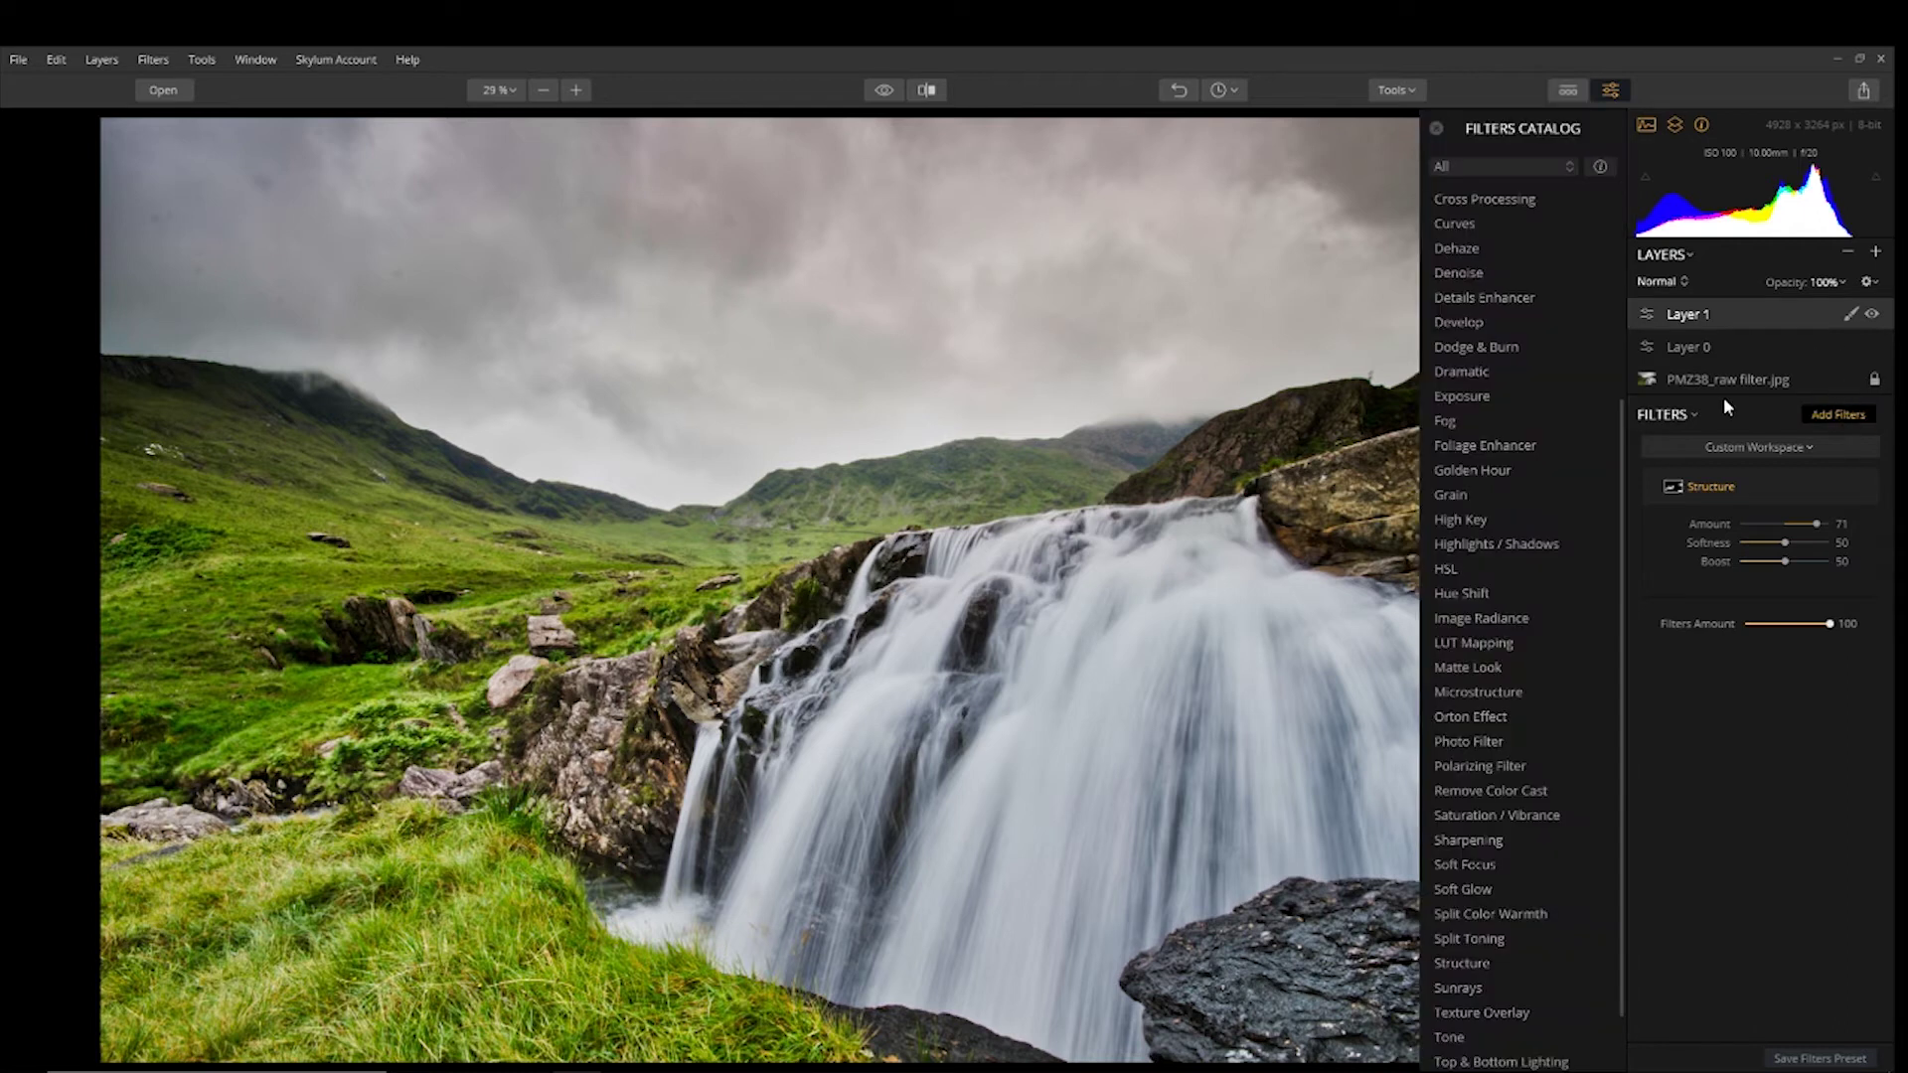
- Add a Golden Hour filter at Amount 19 to Layer 1
{"action": "left_click", "coordinate": [1552, 472]}
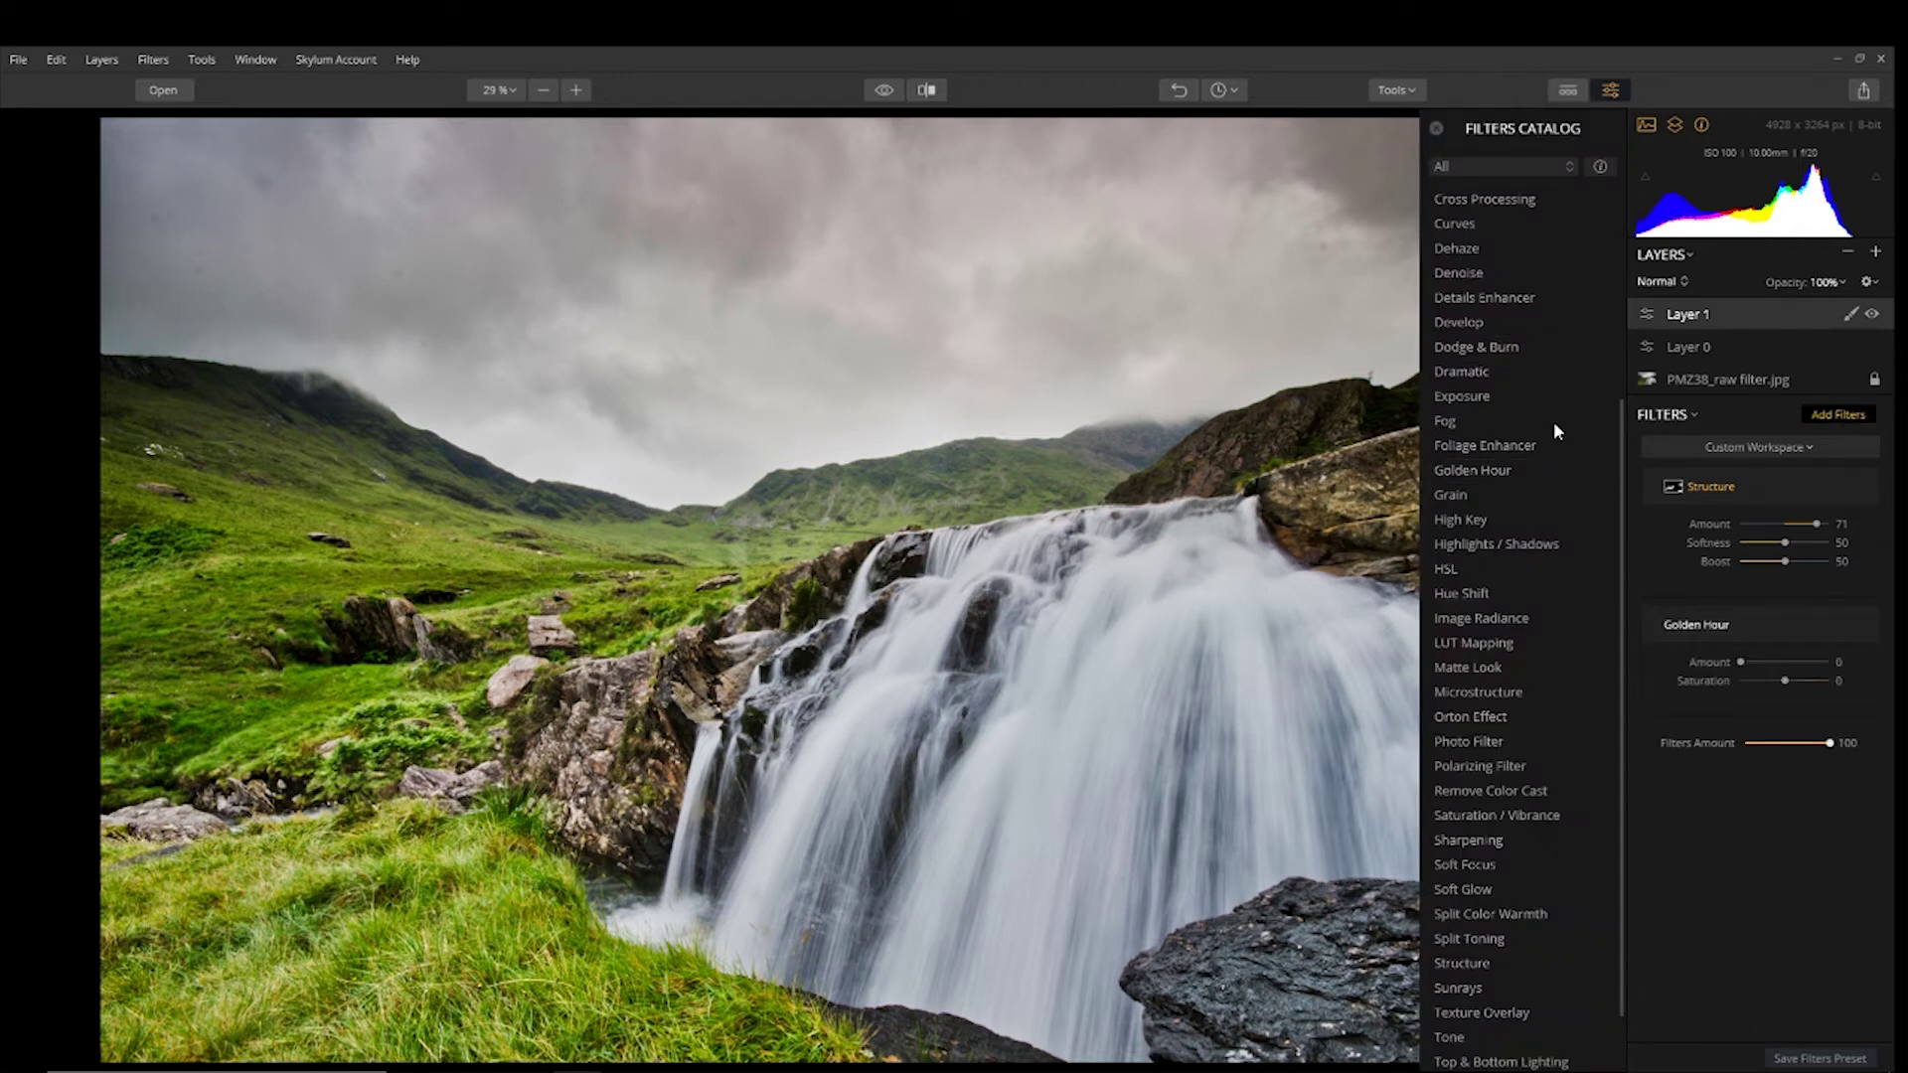
{"action": "left_click_drag", "start_coordinate": [1741, 663], "coordinate": [1758, 670]}
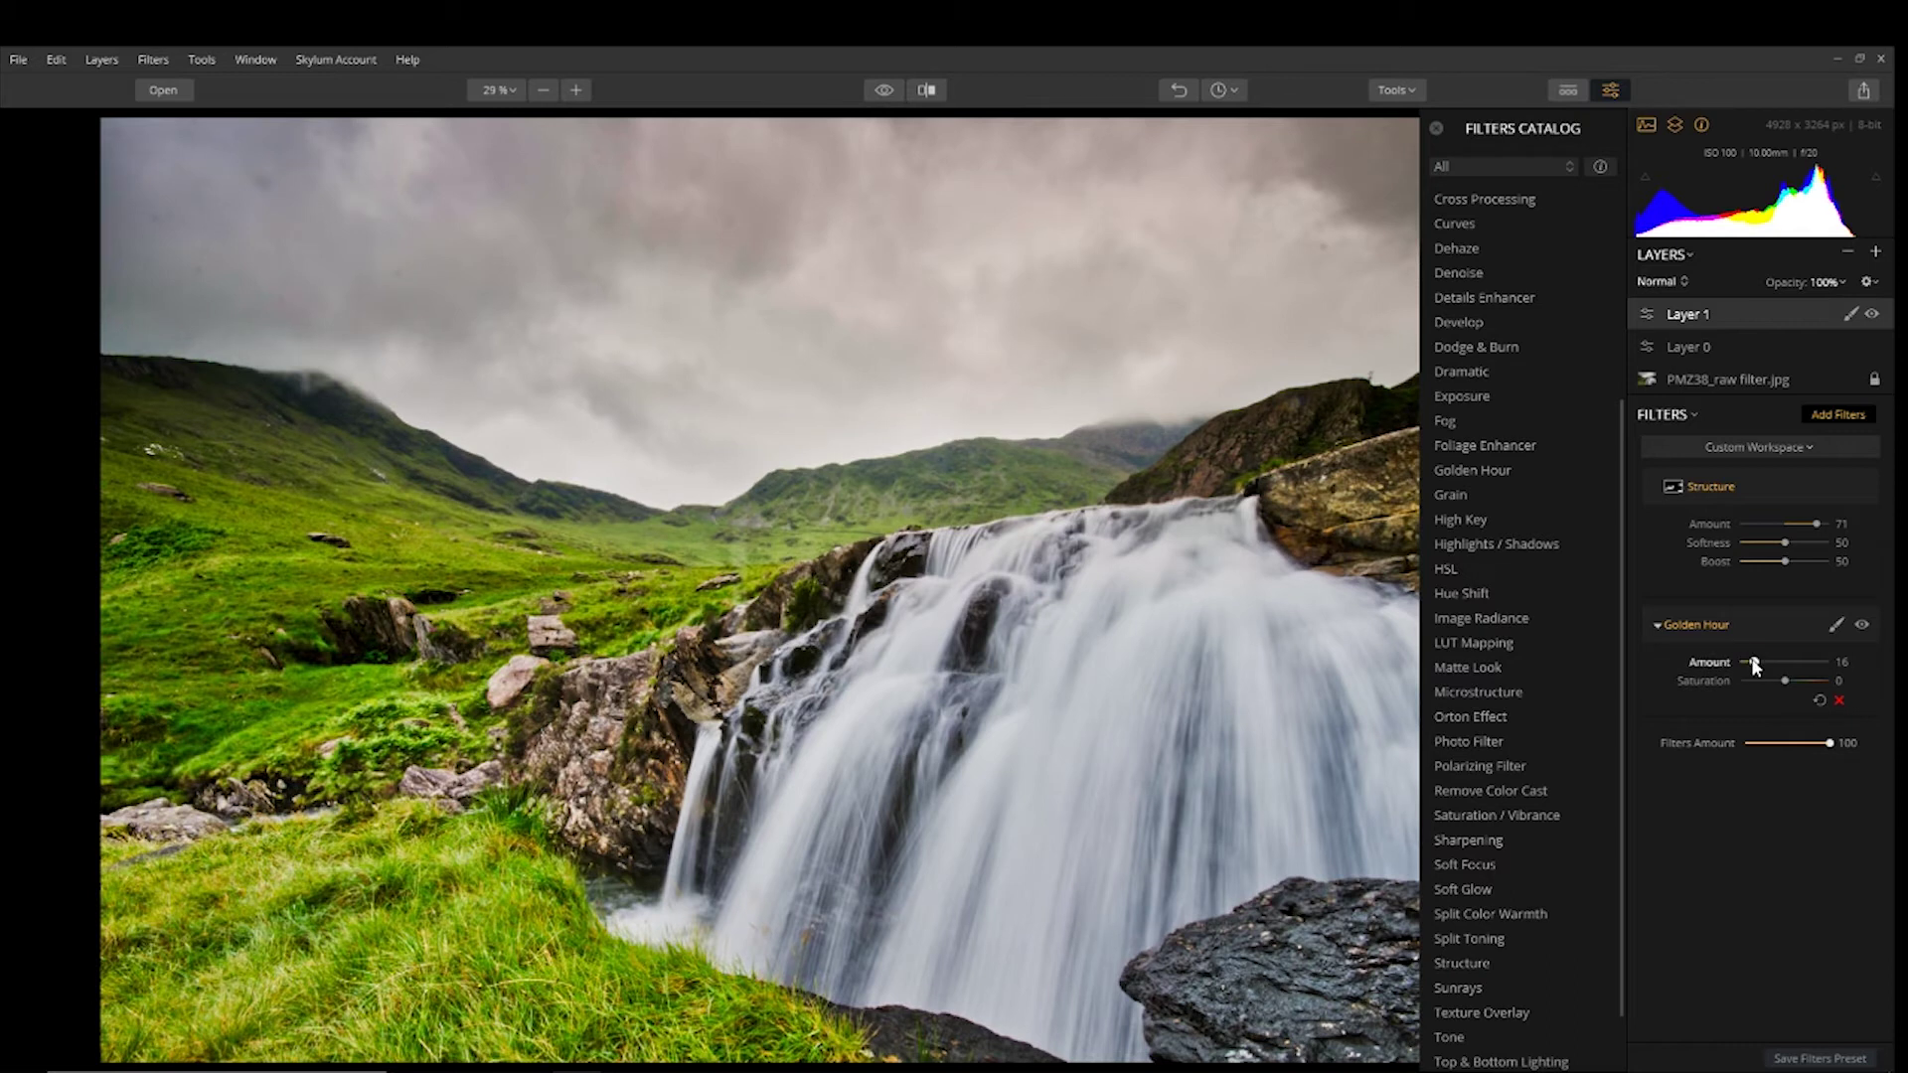
{"action": "left_click_drag", "start_coordinate": [1757, 668], "coordinate": [1759, 668]}
{"action": "left_click", "coordinate": [1435, 128]}
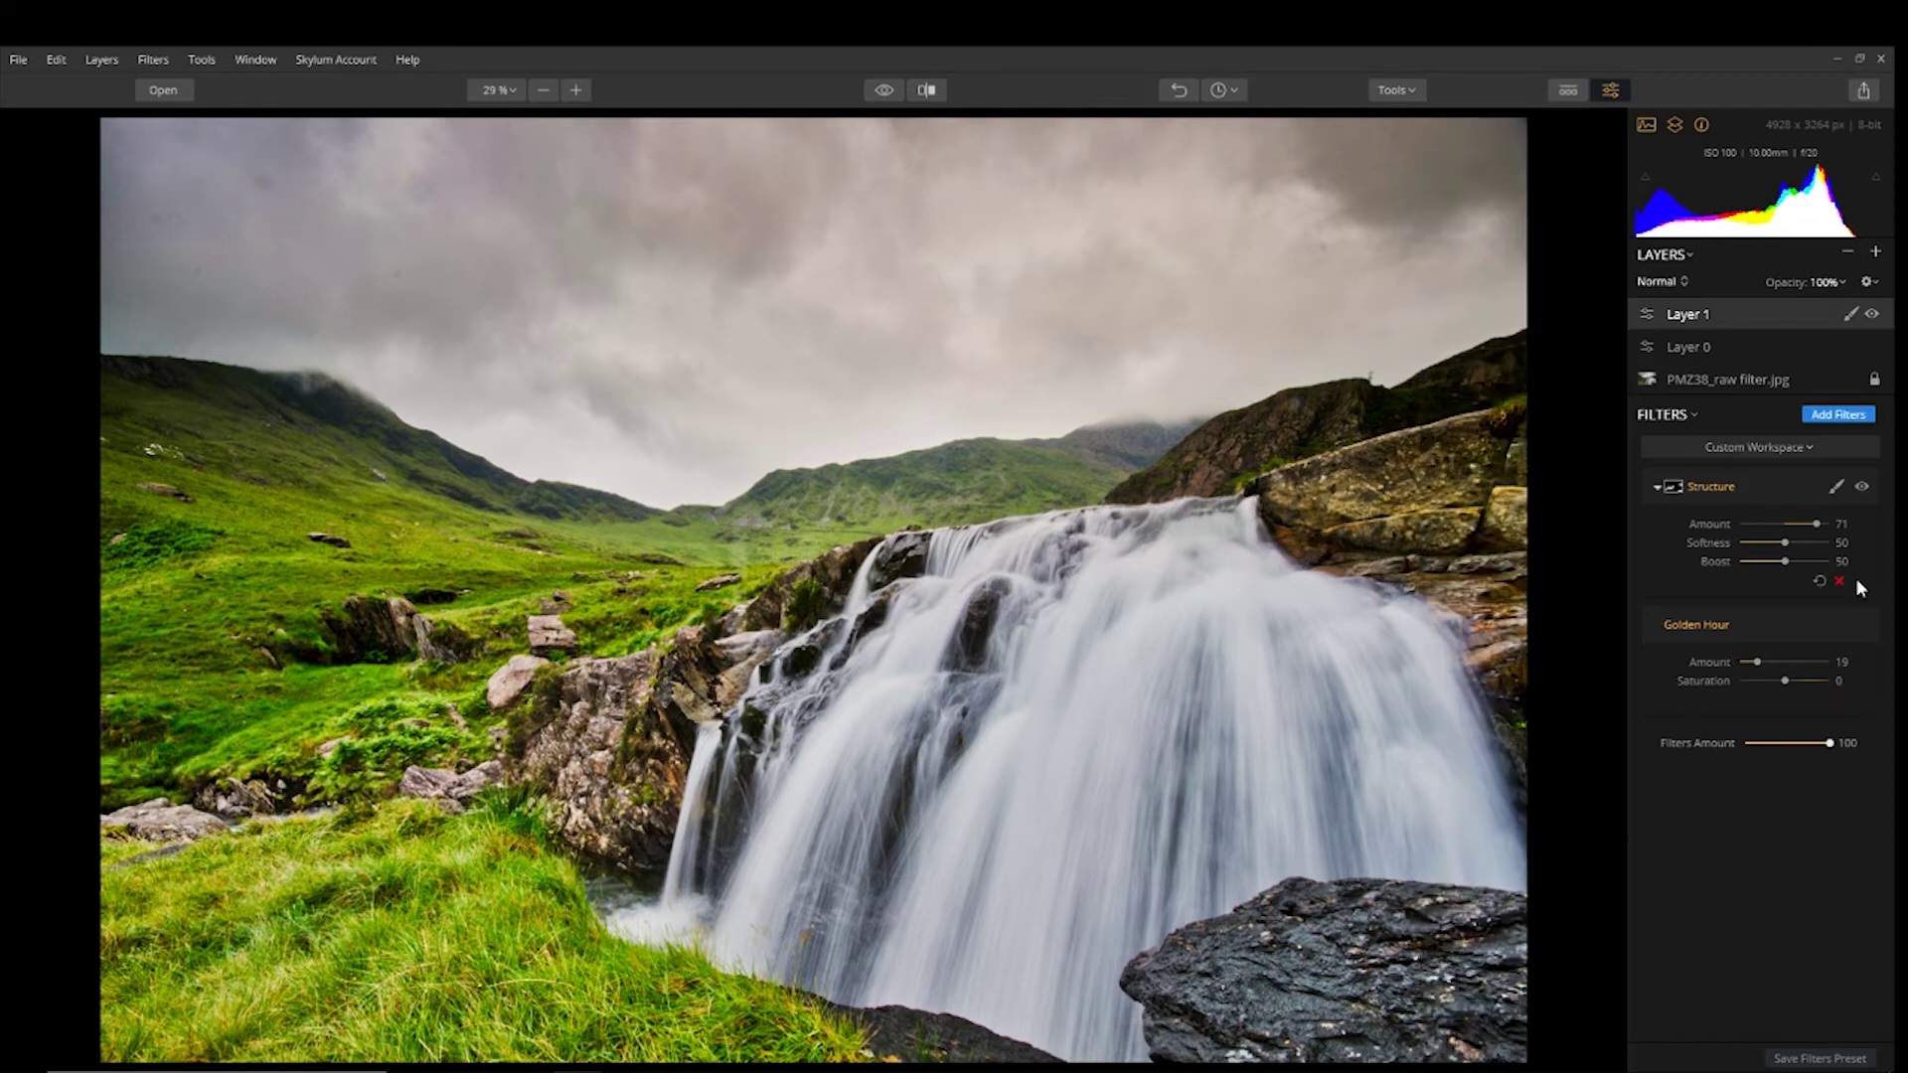
- Toggle Golden Hour off and on to judge its effect, leaving it enabled
{"action": "left_click", "coordinate": [1862, 626]}
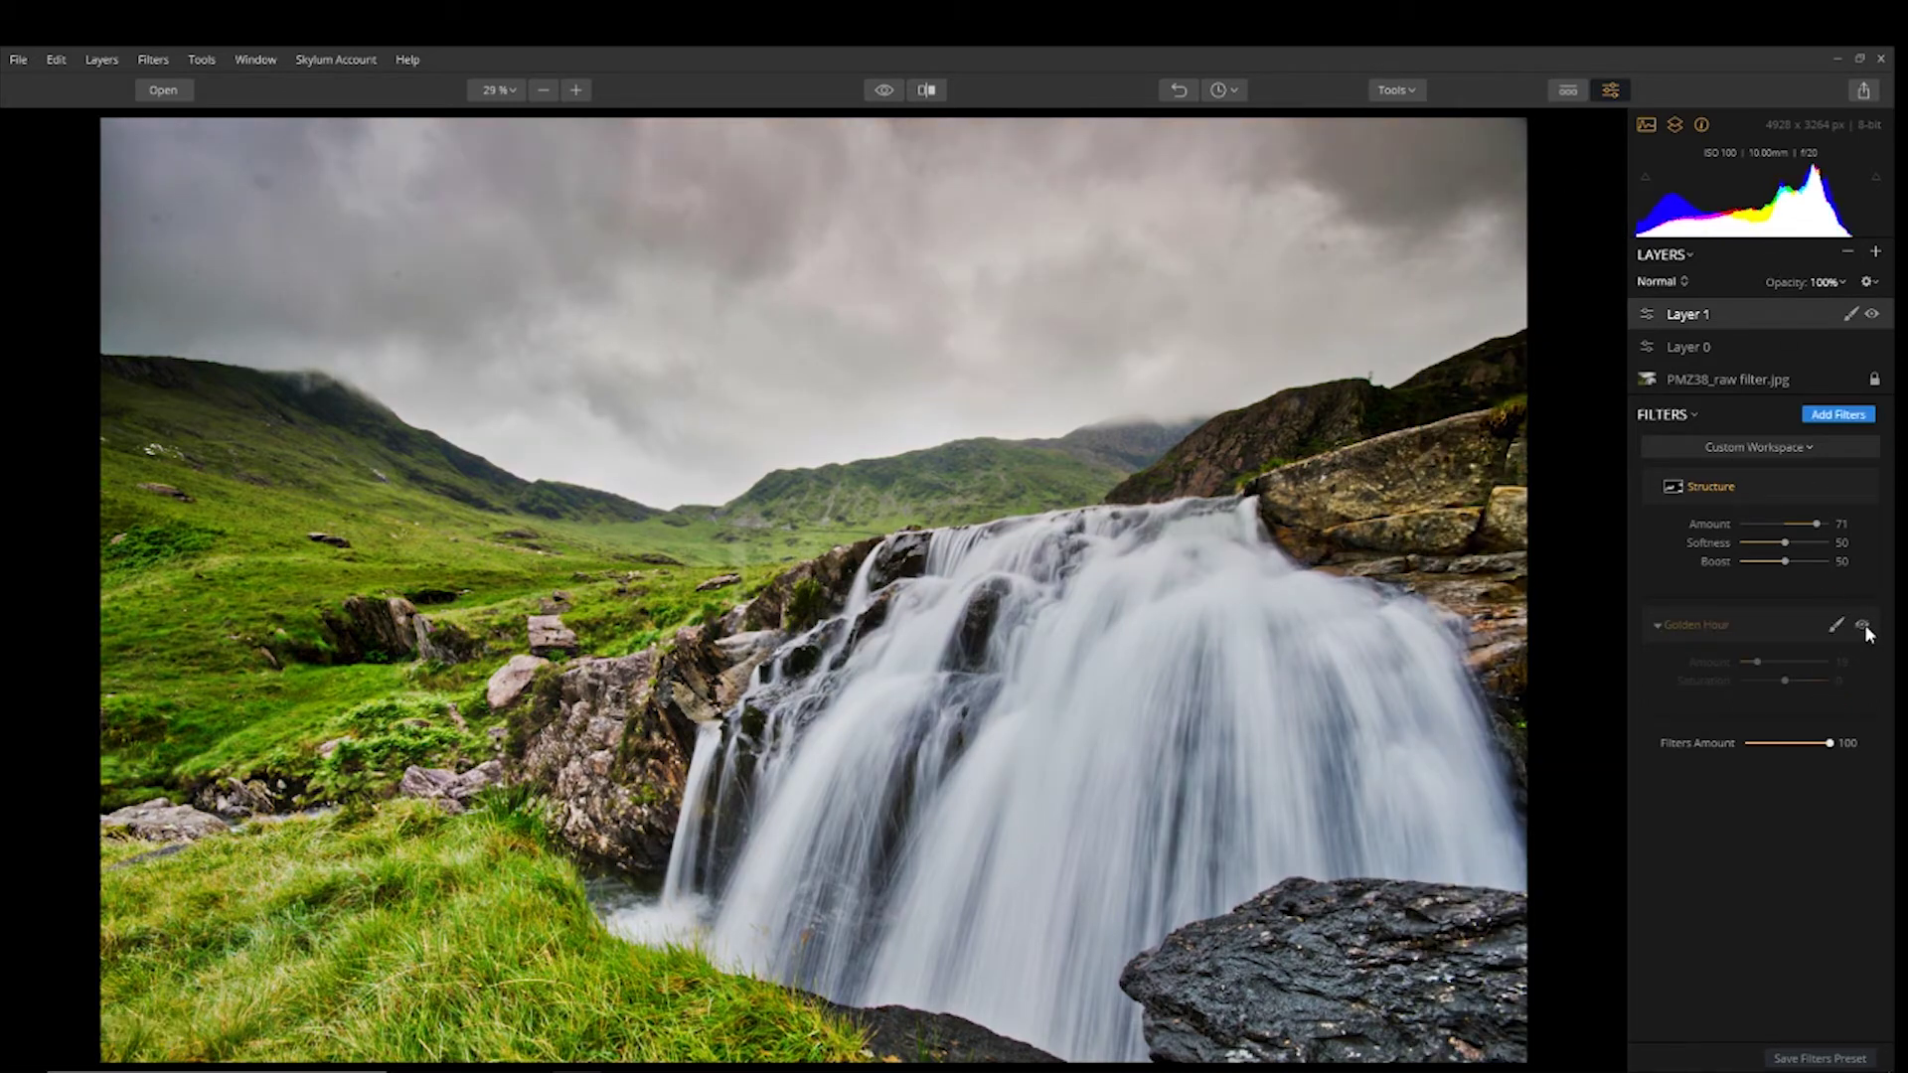
{"action": "left_click", "coordinate": [1862, 626]}
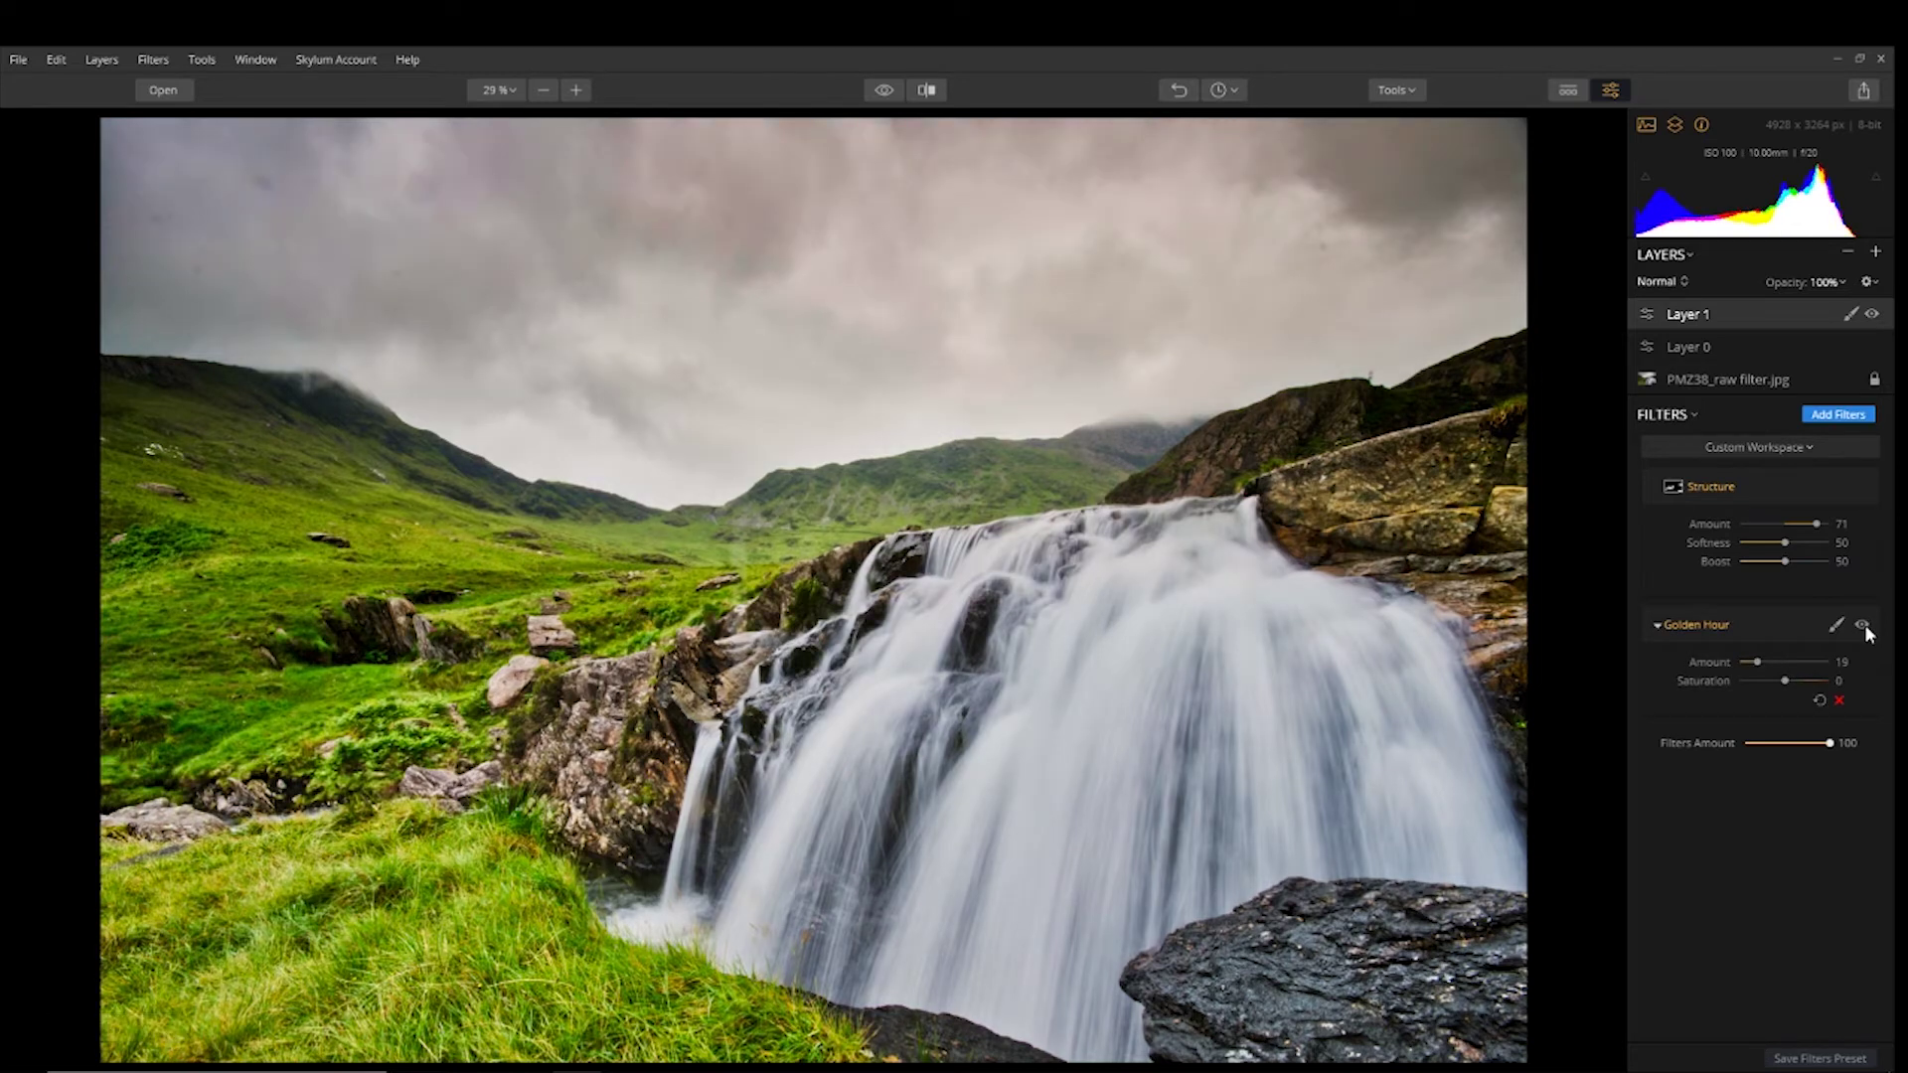
{"action": "left_click", "coordinate": [1862, 626]}
{"action": "left_click", "coordinate": [1862, 626]}
- Add a Color Temperature filter with Temperature set to -9
{"action": "left_click", "coordinate": [1846, 415]}
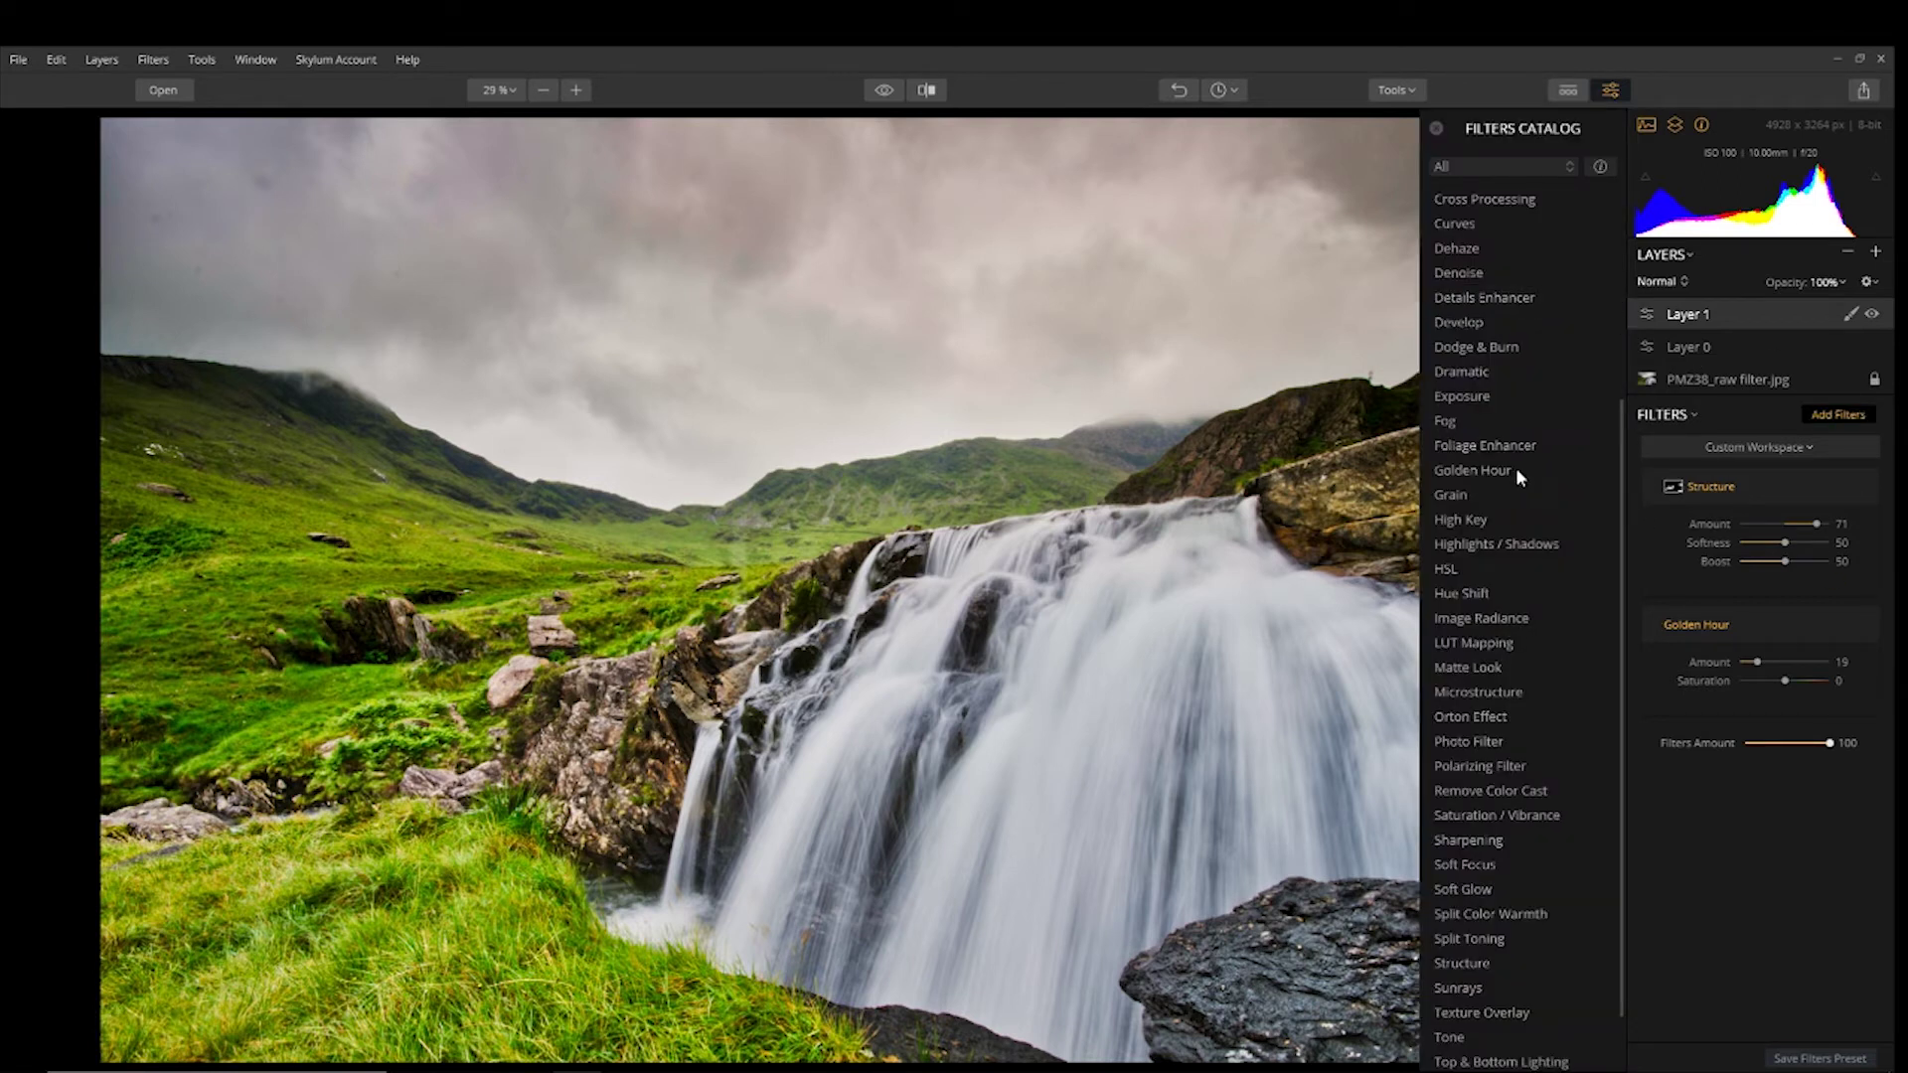
{"action": "scroll", "coordinate": [1515, 468], "scroll_direction": "up", "scroll_amount": 2}
{"action": "scroll", "coordinate": [1514, 469], "scroll_direction": "up", "scroll_amount": 3}
{"action": "left_click", "coordinate": [1507, 323]}
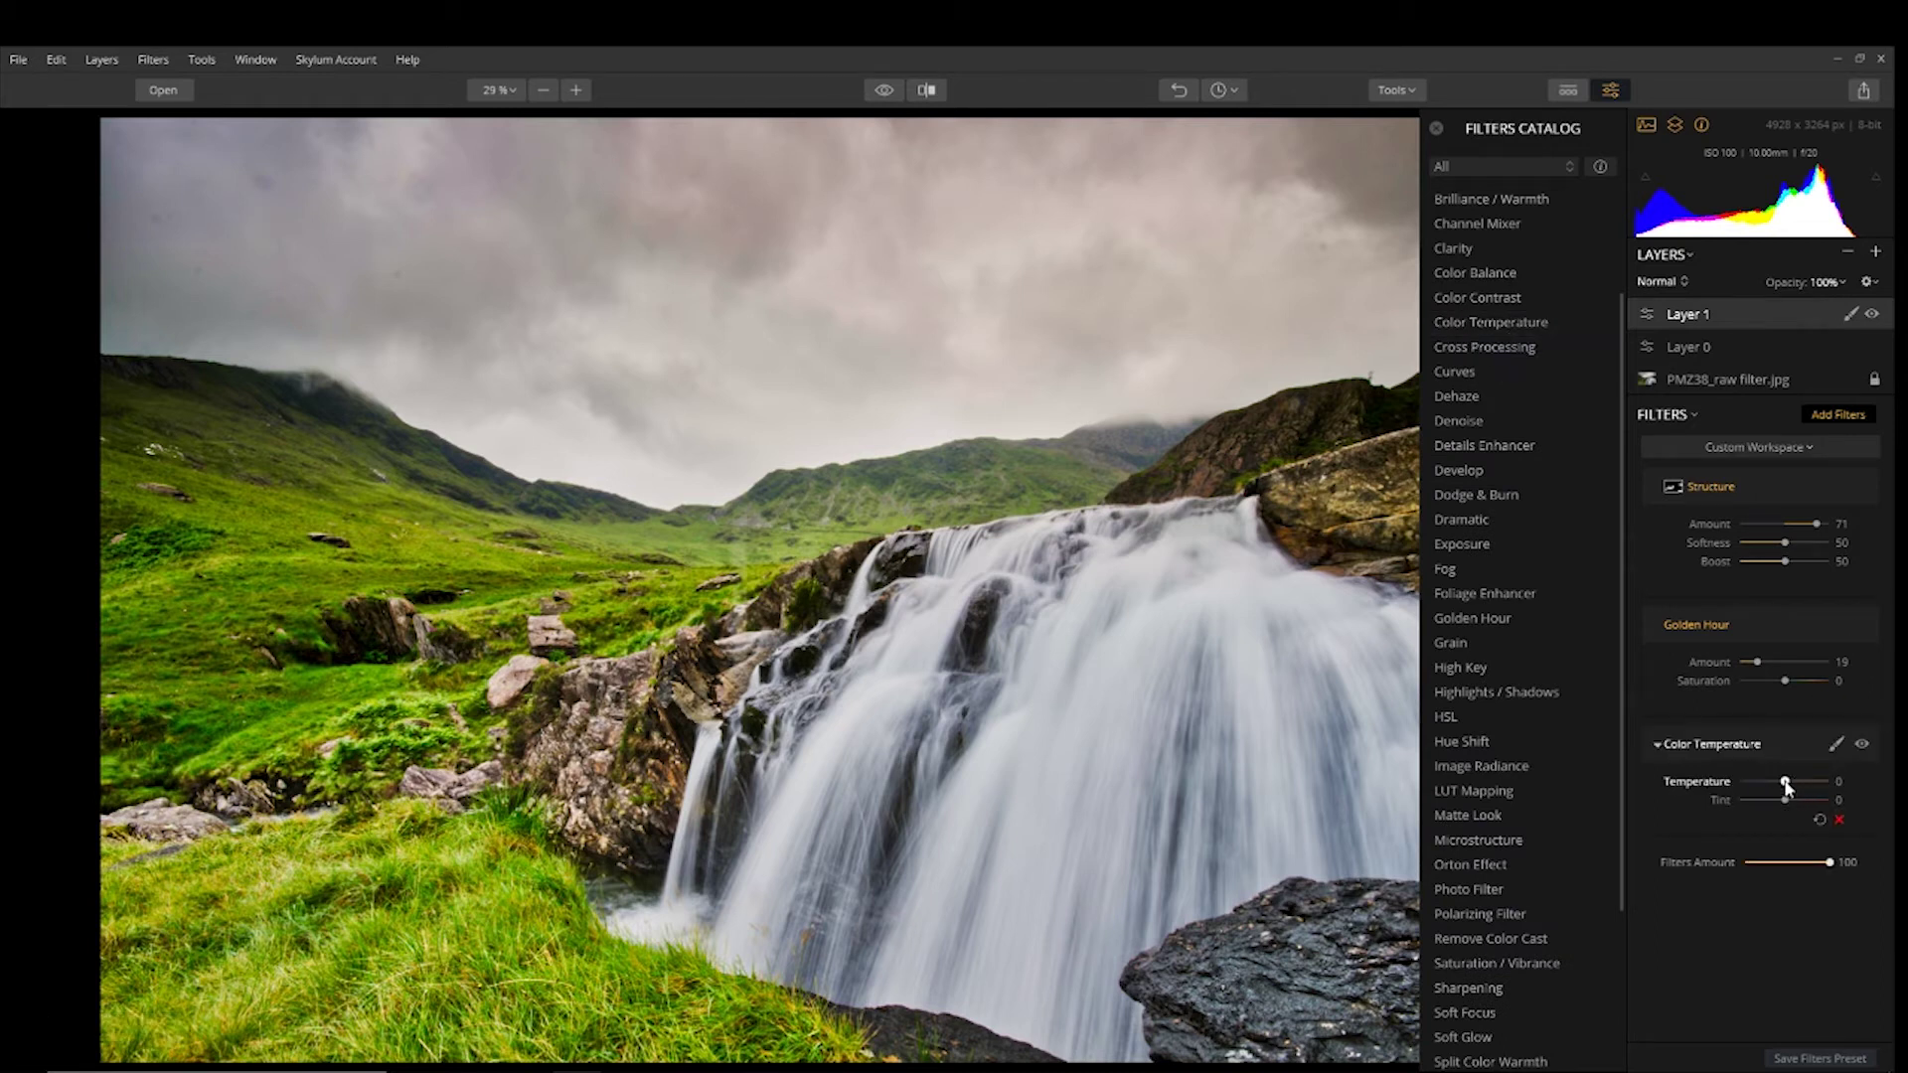
{"action": "left_click_drag", "start_coordinate": [1786, 782], "coordinate": [1781, 787]}
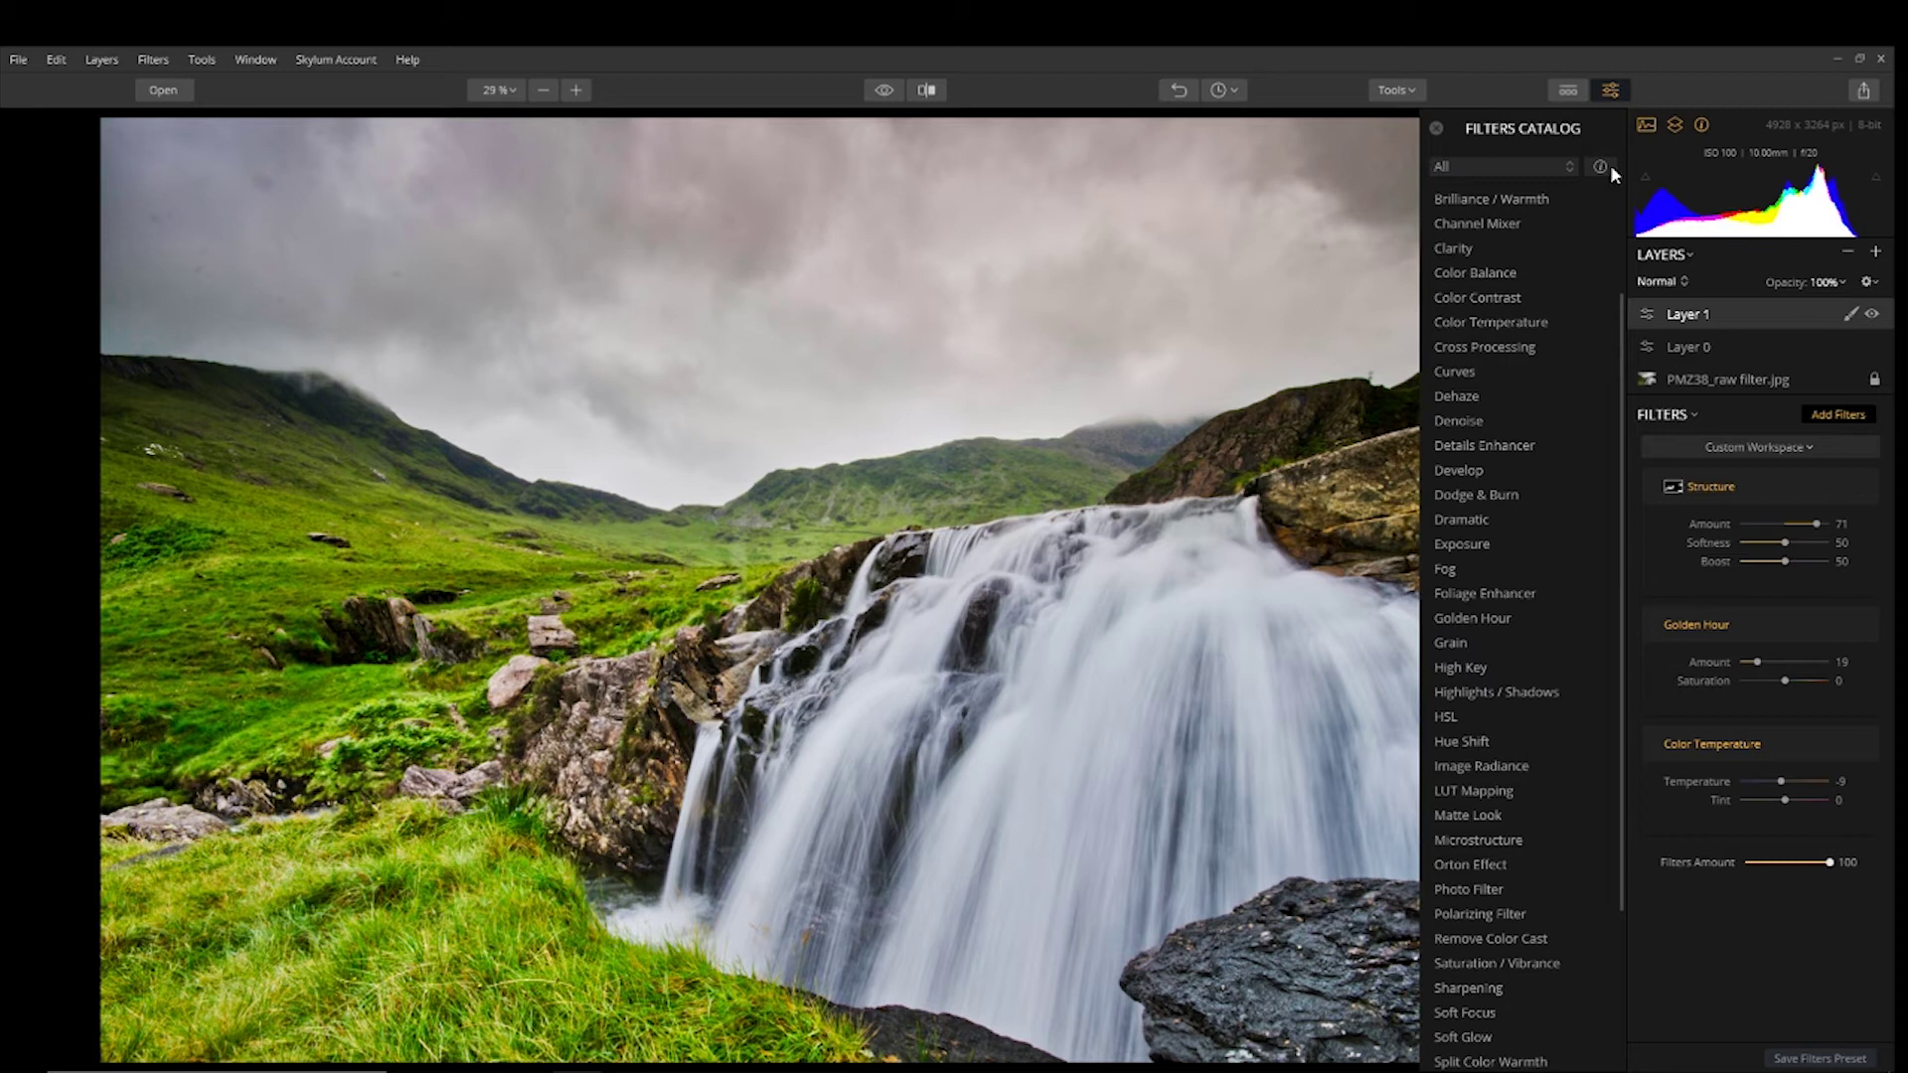
{"action": "left_click", "coordinate": [1435, 129]}
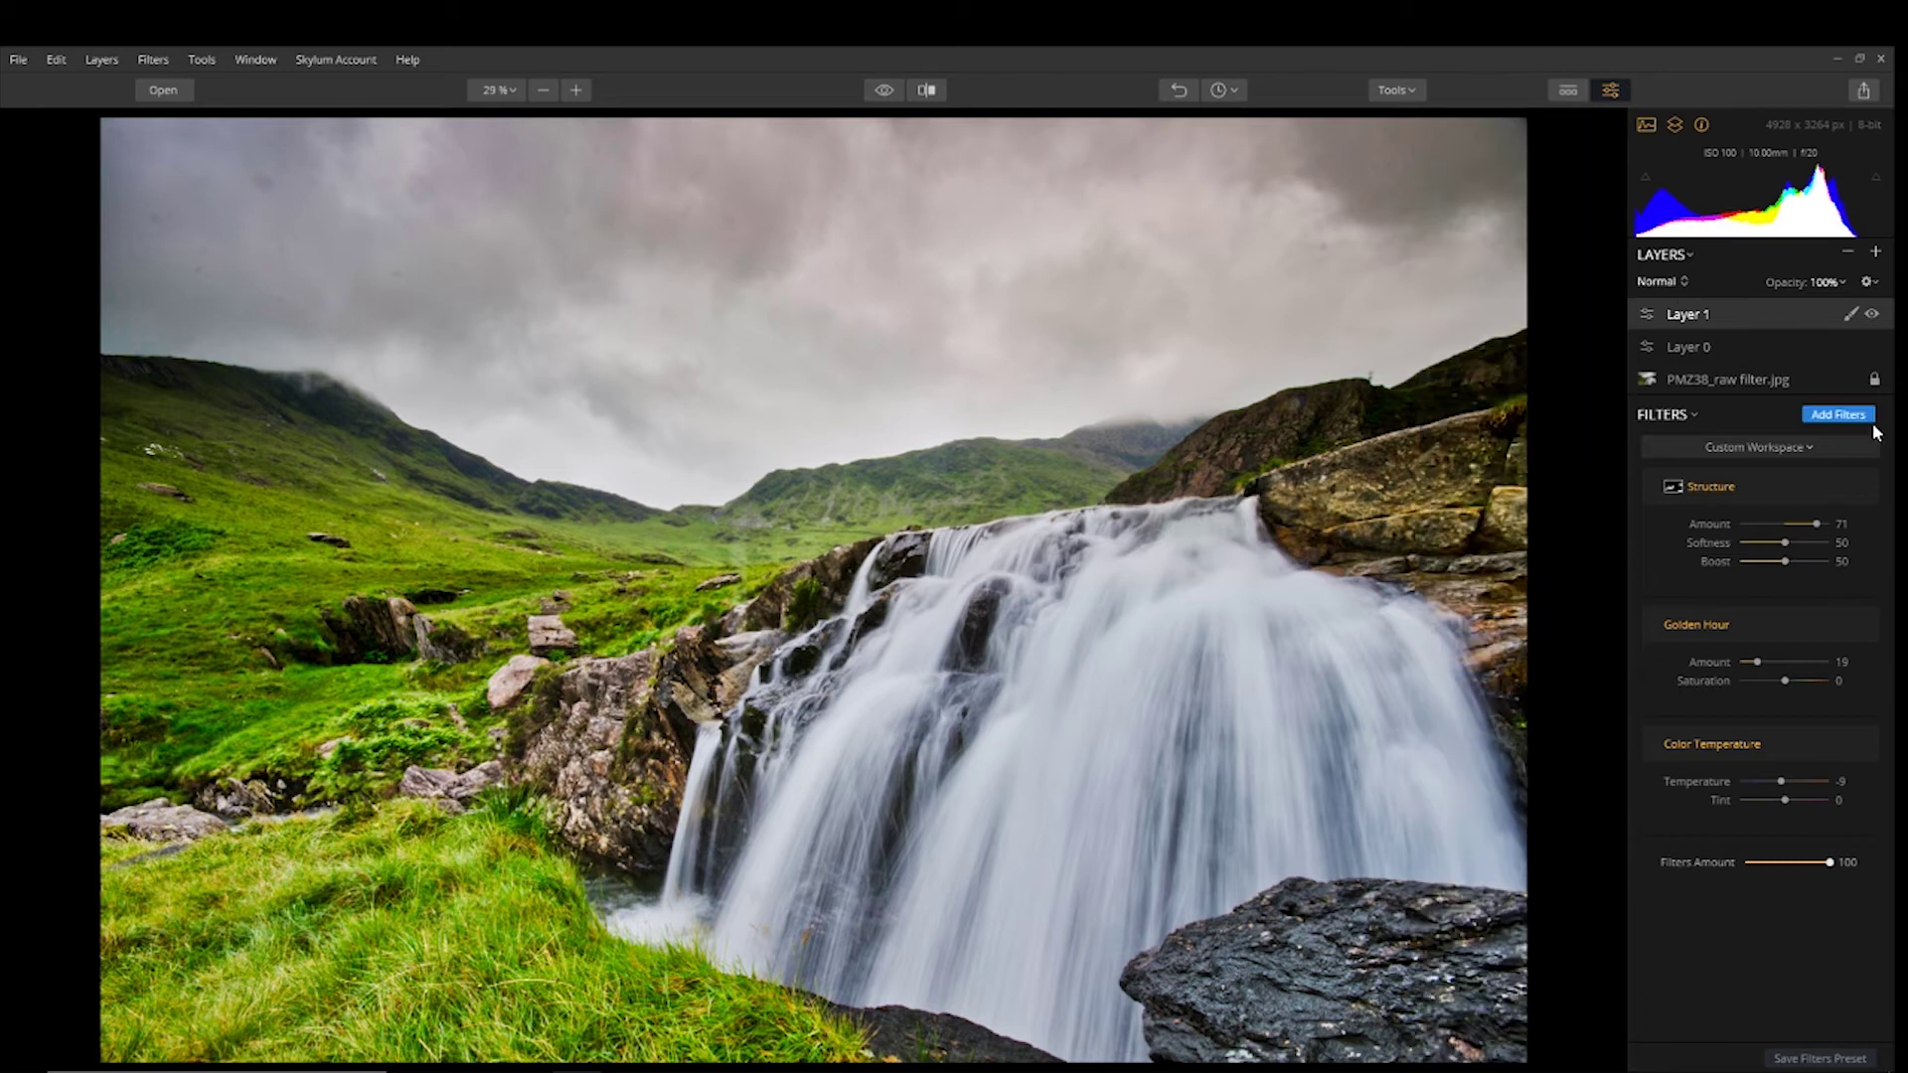
- Compare the cooled edit with the original photo, ending on the edited view
{"action": "left_click", "coordinate": [883, 90]}
{"action": "left_click", "coordinate": [883, 90]}
{"action": "left_click", "coordinate": [883, 90]}
{"action": "left_click", "coordinate": [884, 90]}
- Add a Foliage Enhancer filter at Amount 4 to Layer 2
{"action": "left_click", "coordinate": [1841, 447]}
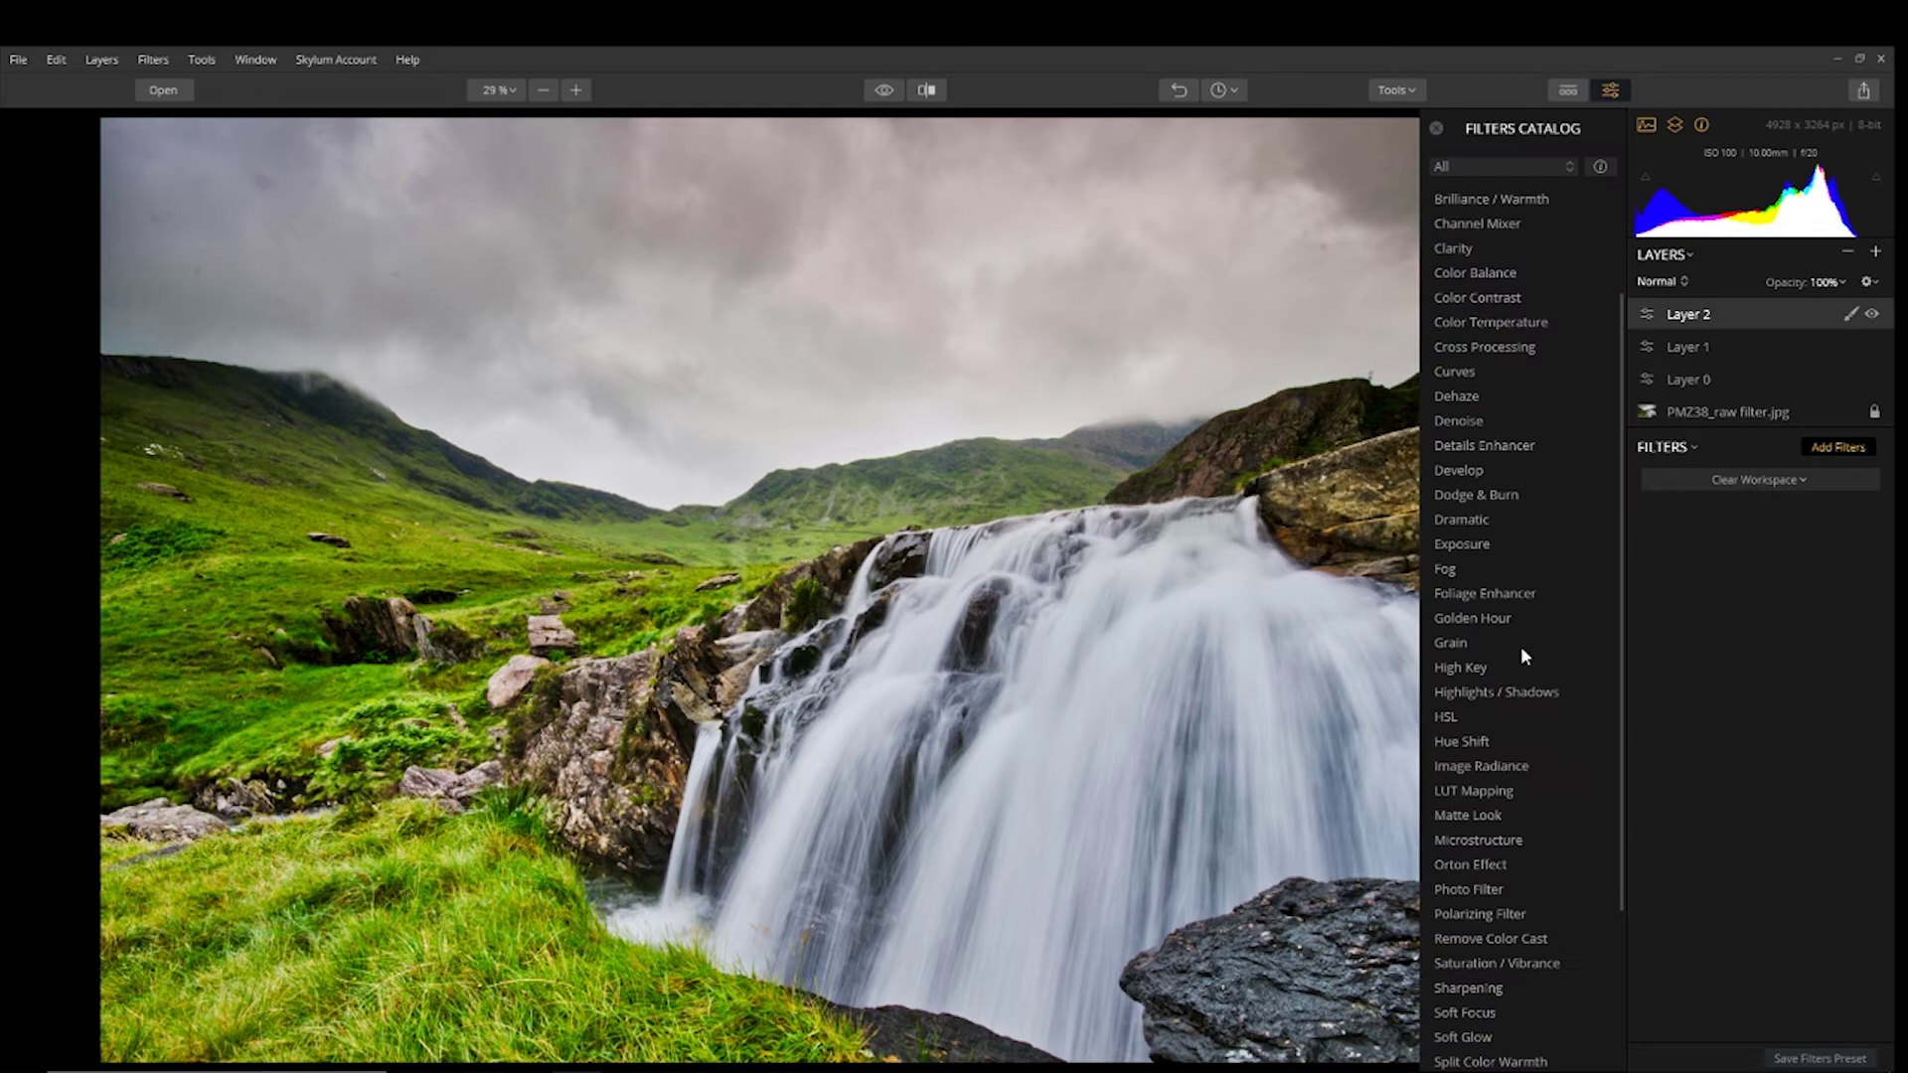
{"action": "left_click", "coordinate": [1484, 593]}
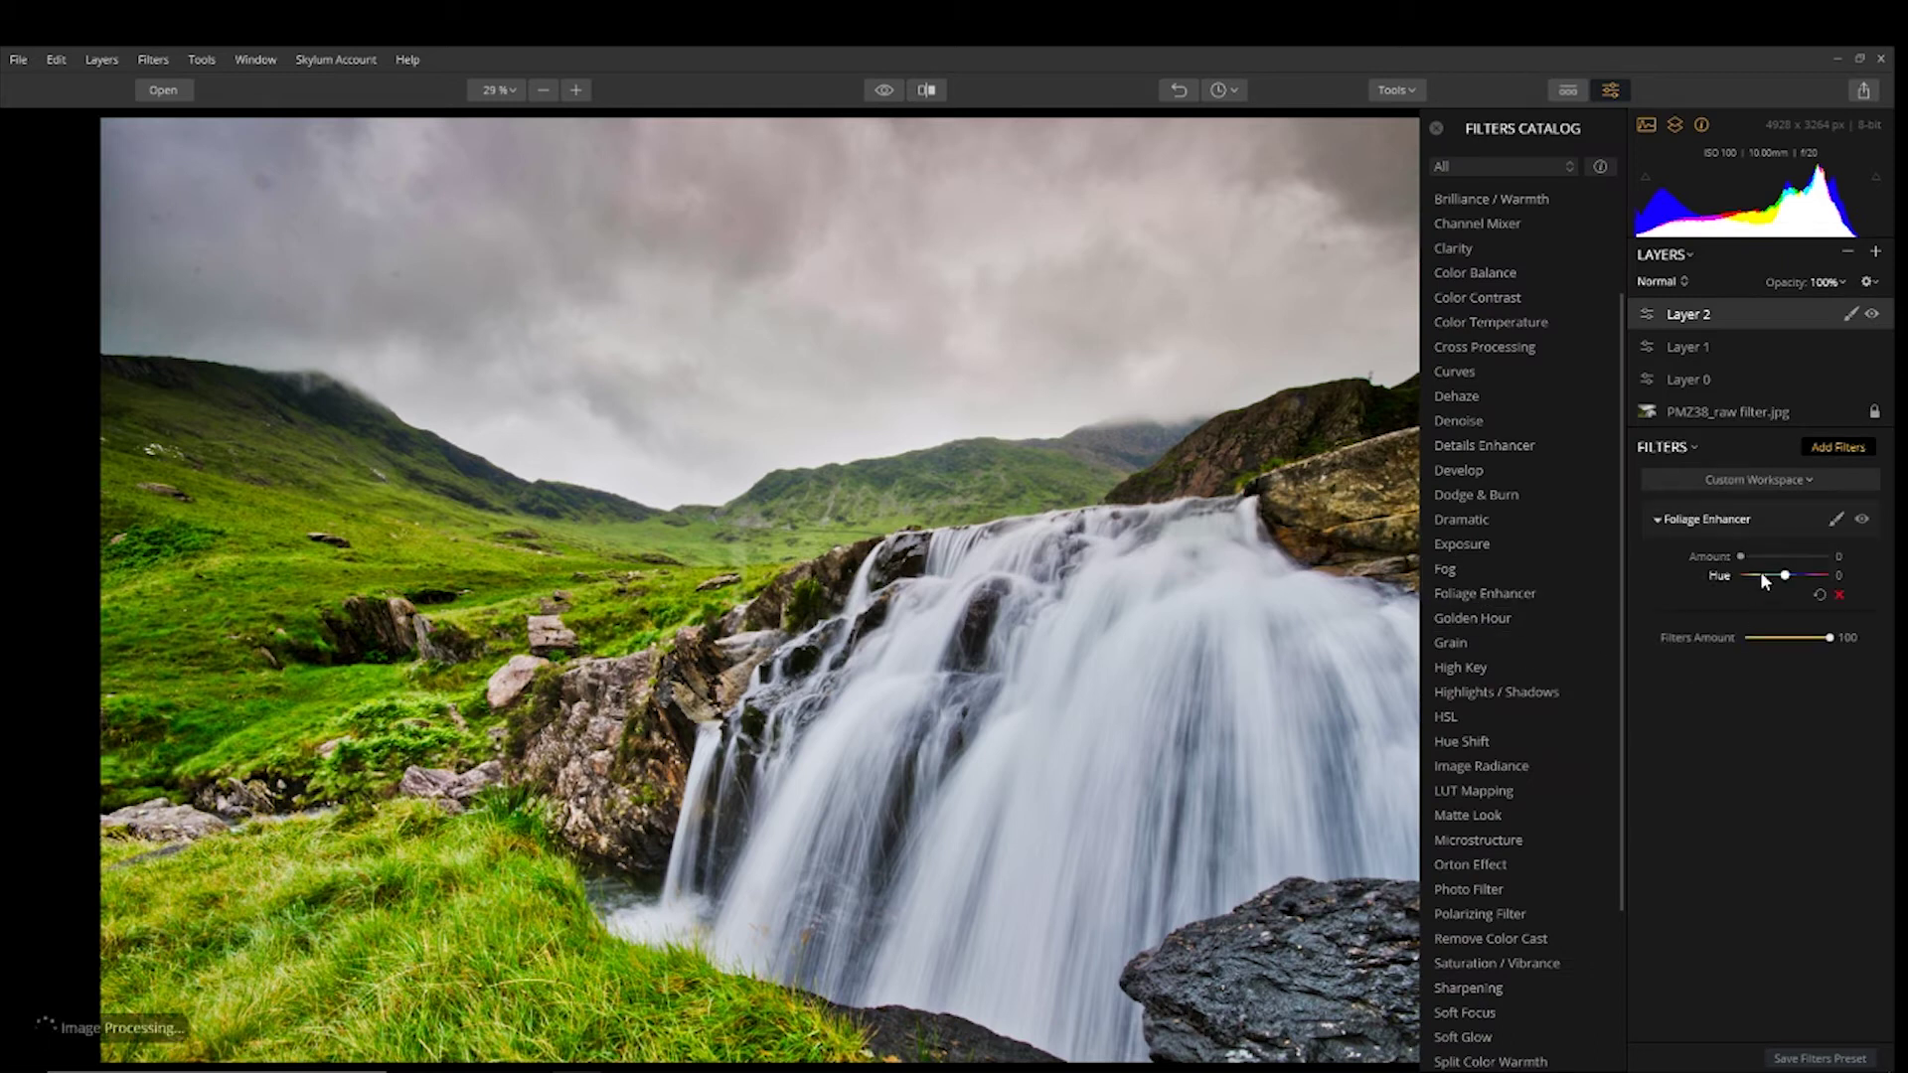
{"action": "left_click_drag", "start_coordinate": [1741, 557], "coordinate": [1744, 558]}
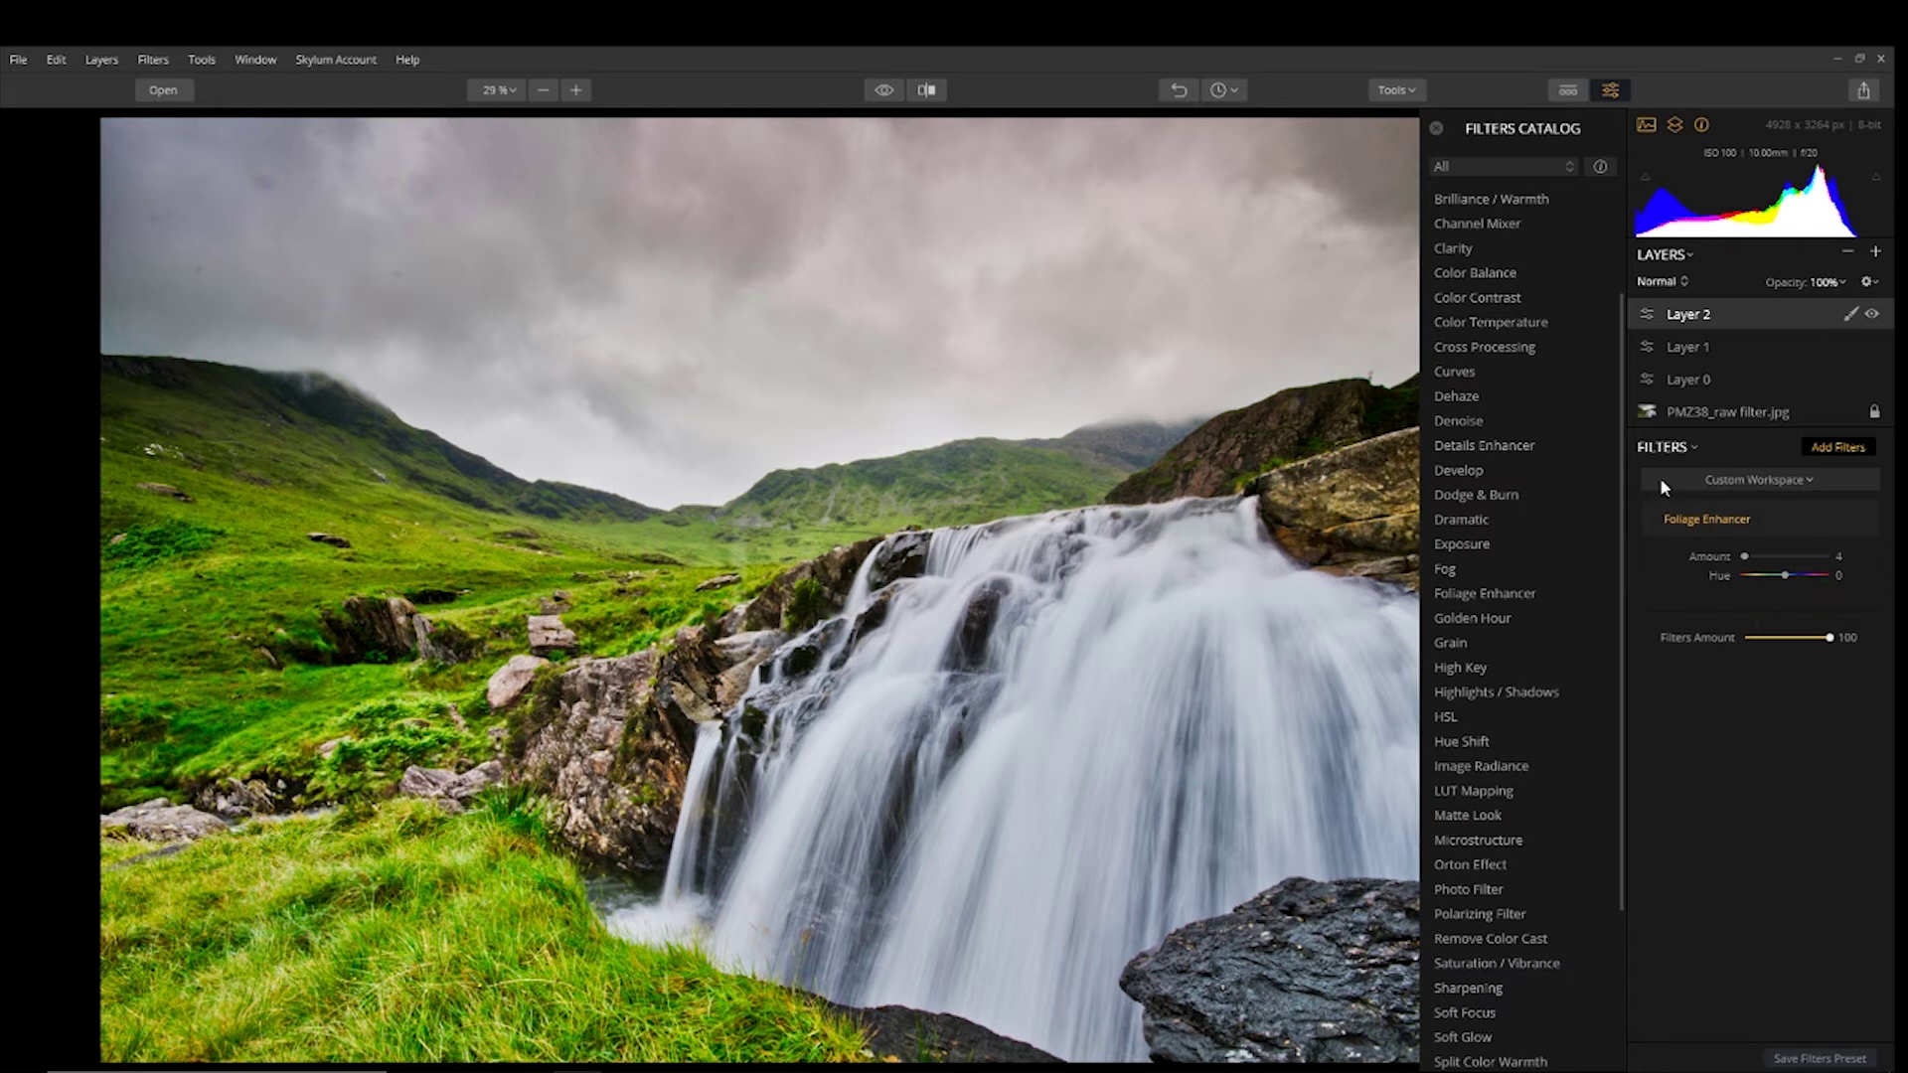
{"action": "left_click", "coordinate": [1435, 129]}
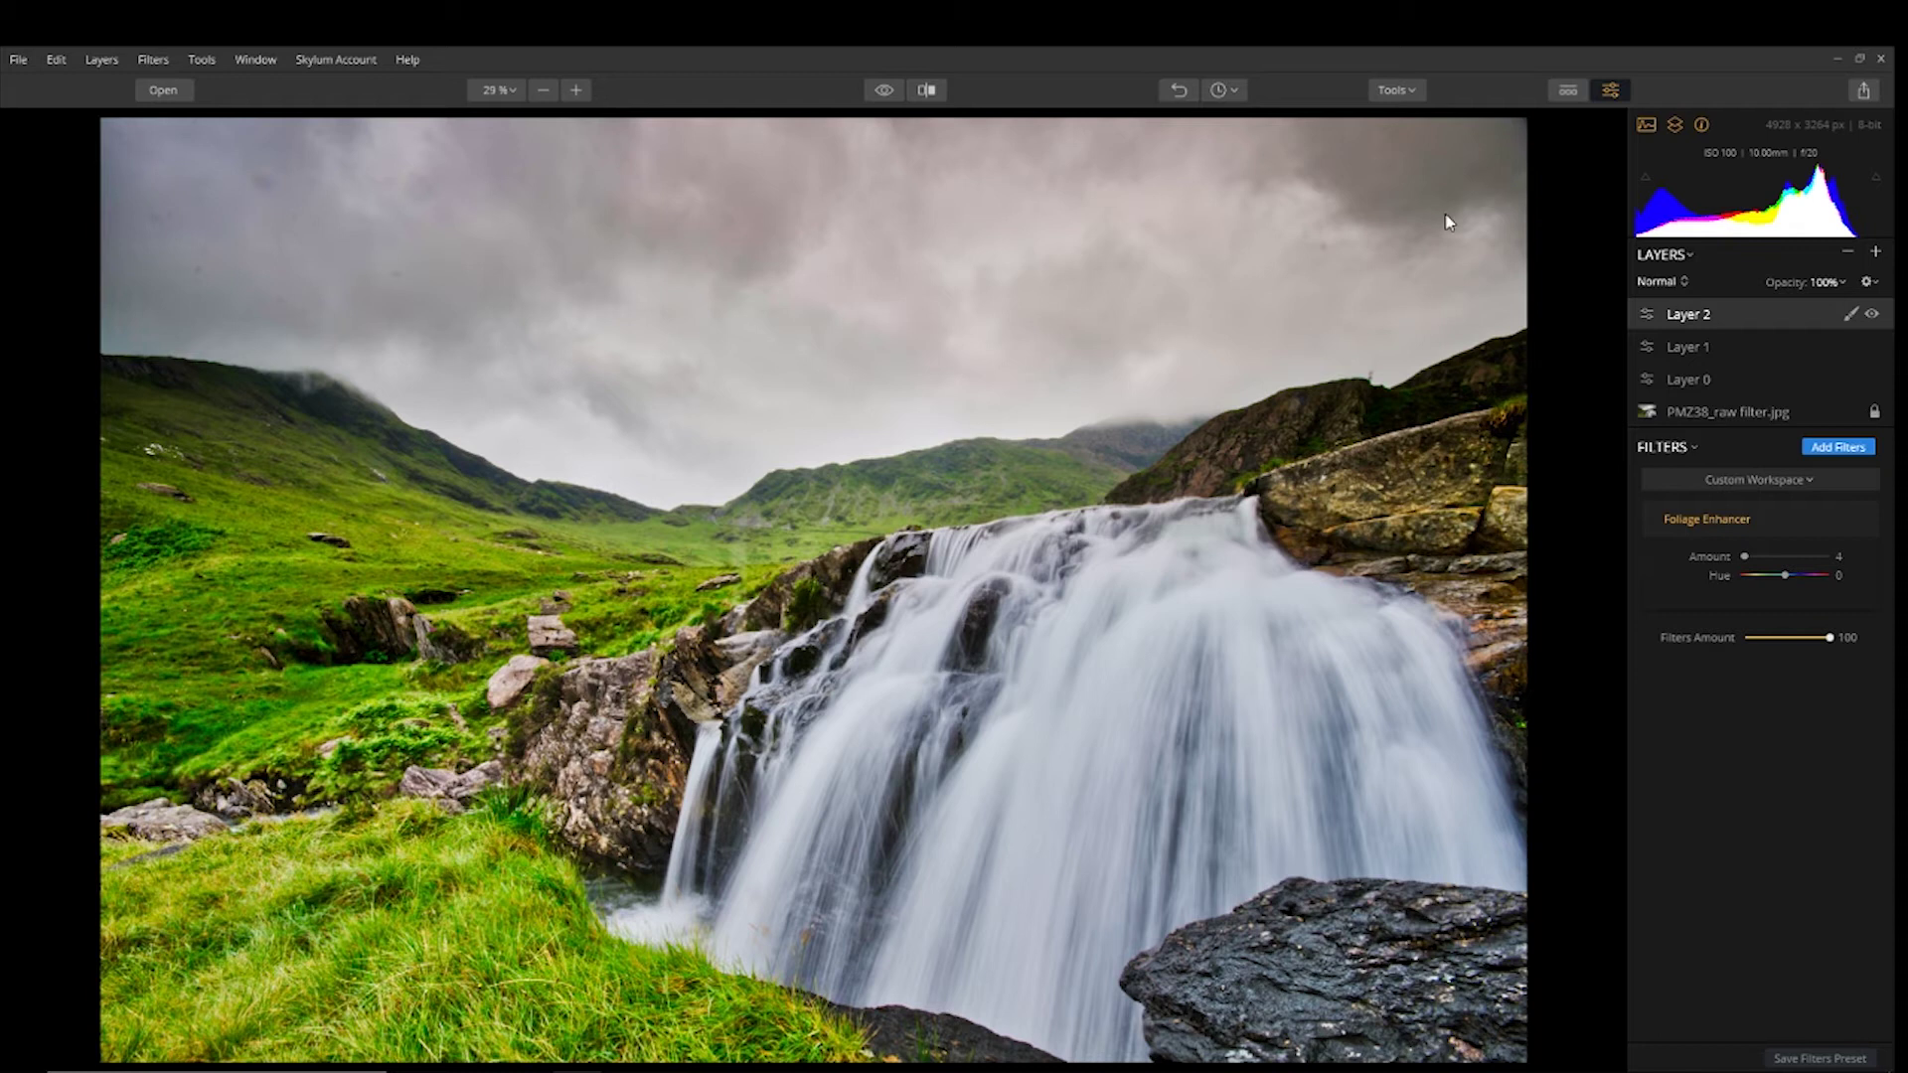
{"action": "left_click", "coordinate": [1826, 449]}
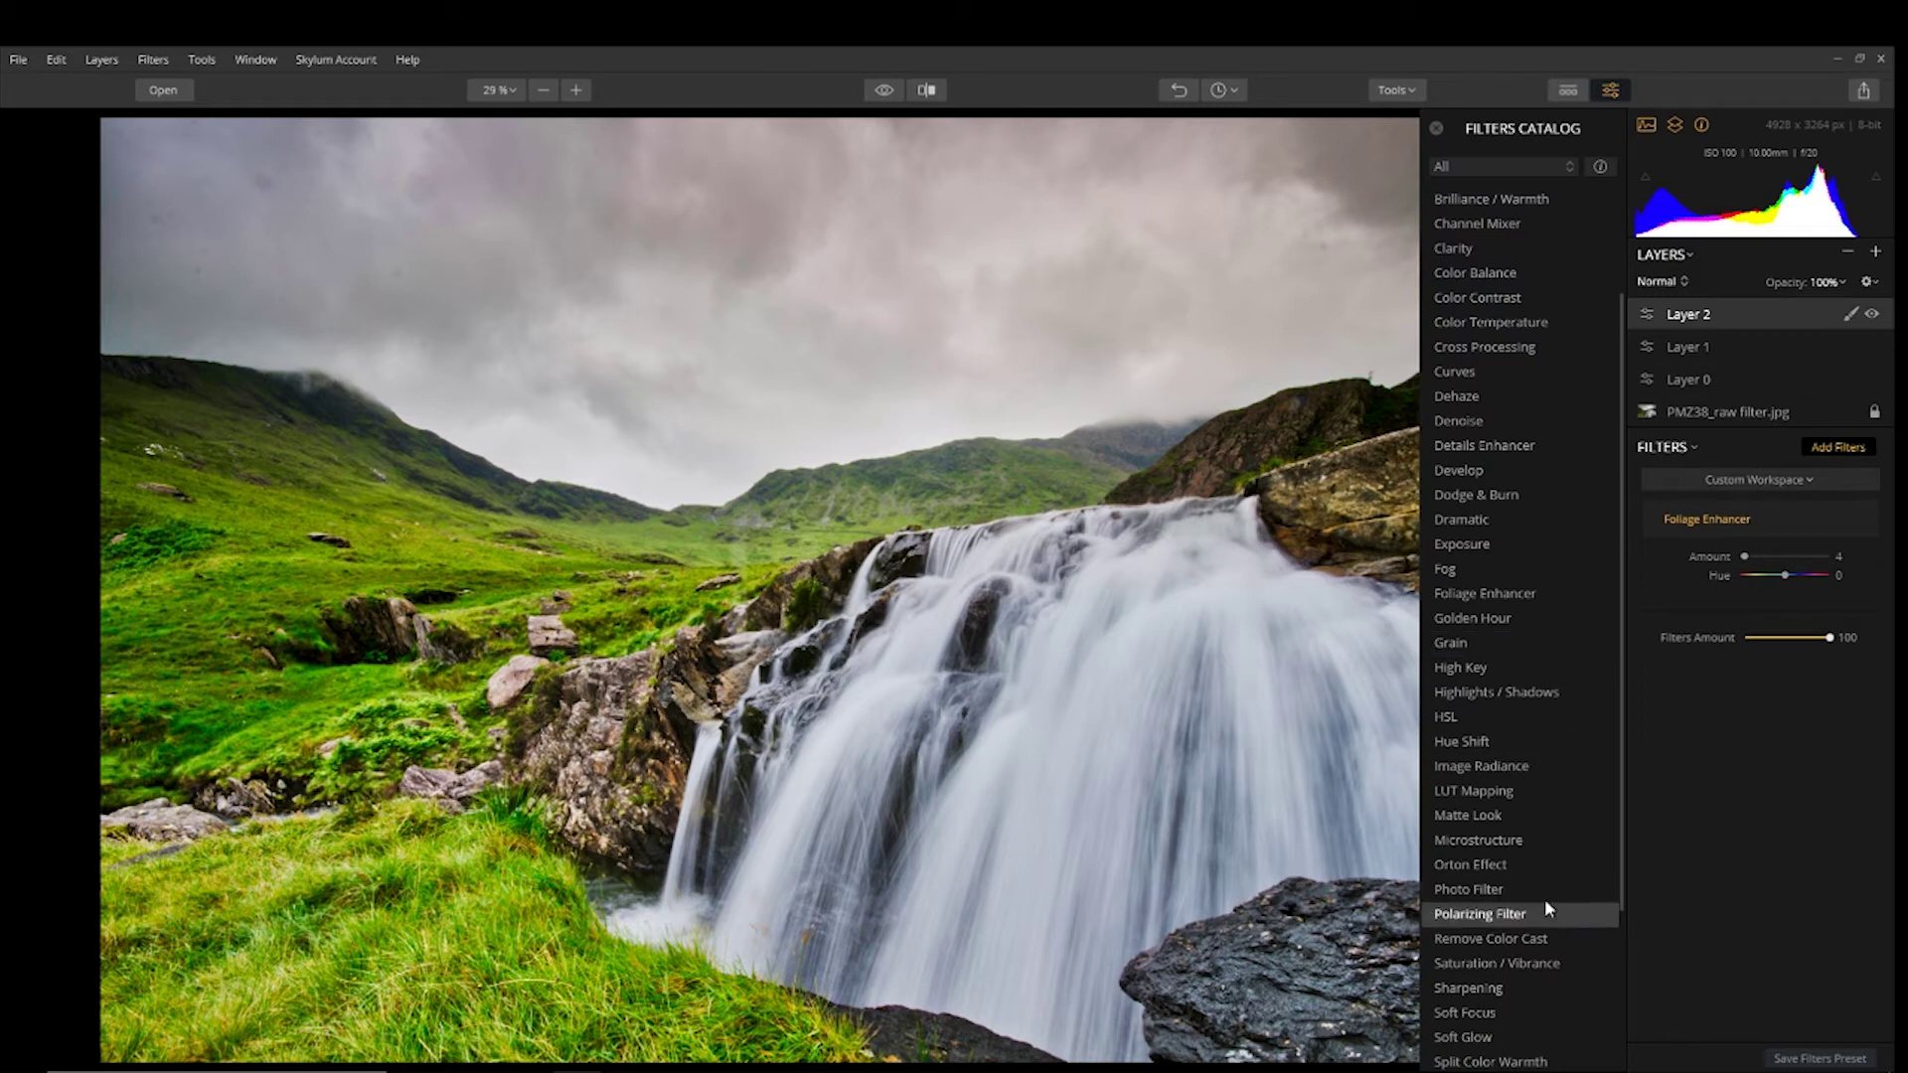
- Add an Orton Effect filter and brush its mask over the waterfall only
{"action": "left_click", "coordinate": [1550, 865]}
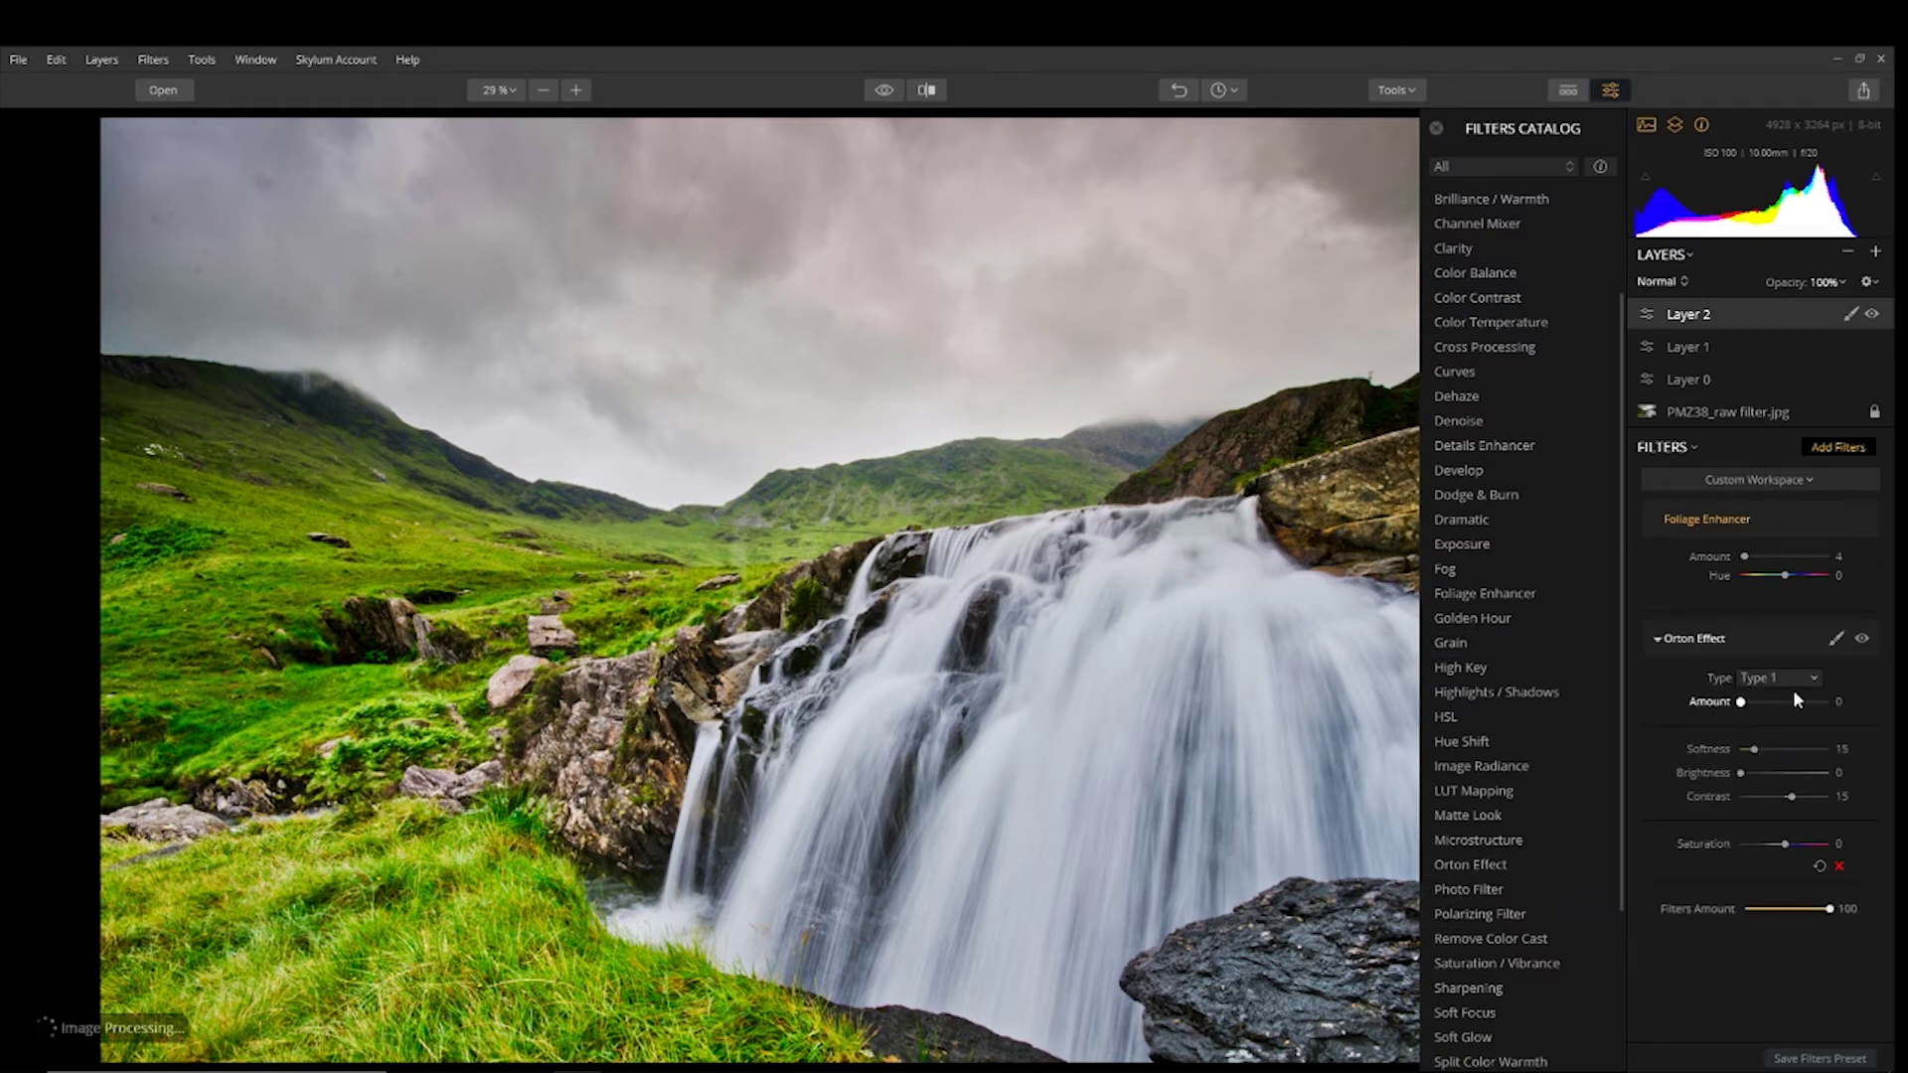
{"action": "left_click_drag", "start_coordinate": [1742, 703], "coordinate": [1803, 703]}
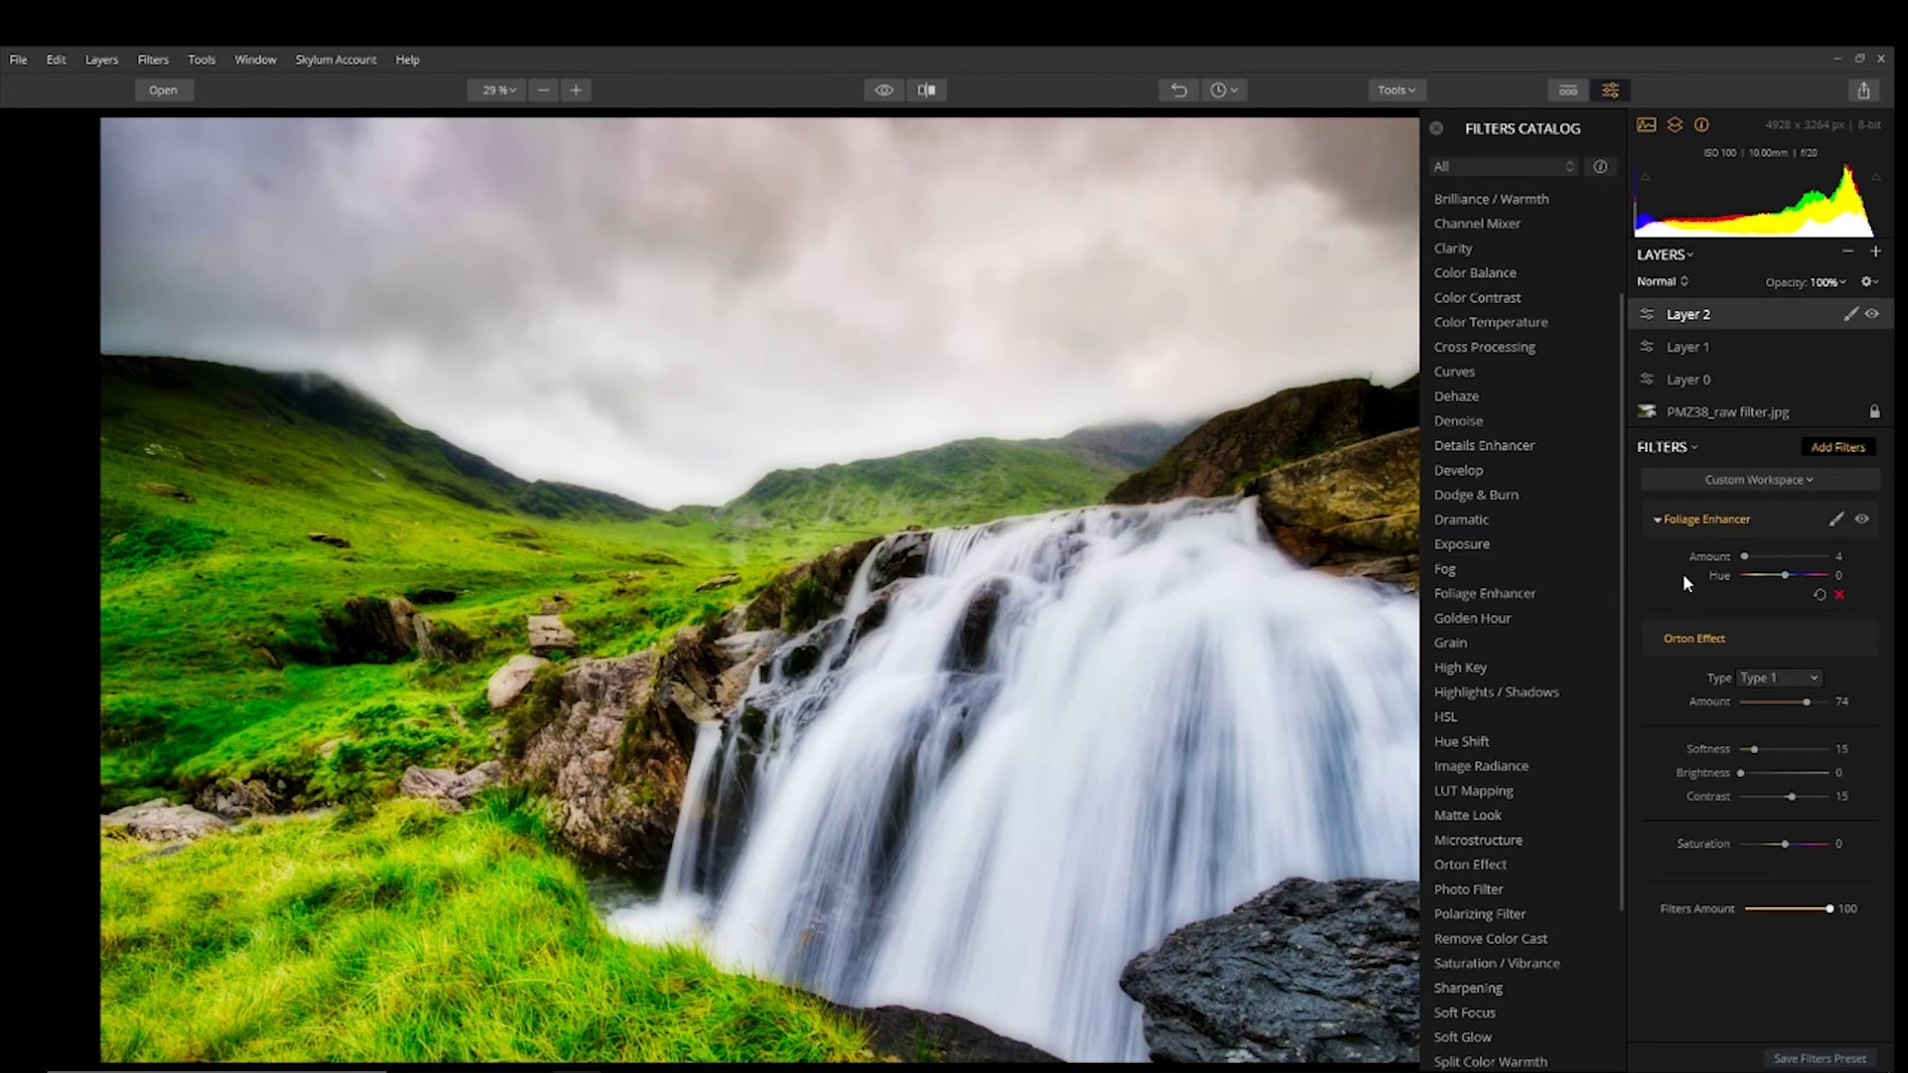
{"action": "left_click", "coordinate": [1837, 641]}
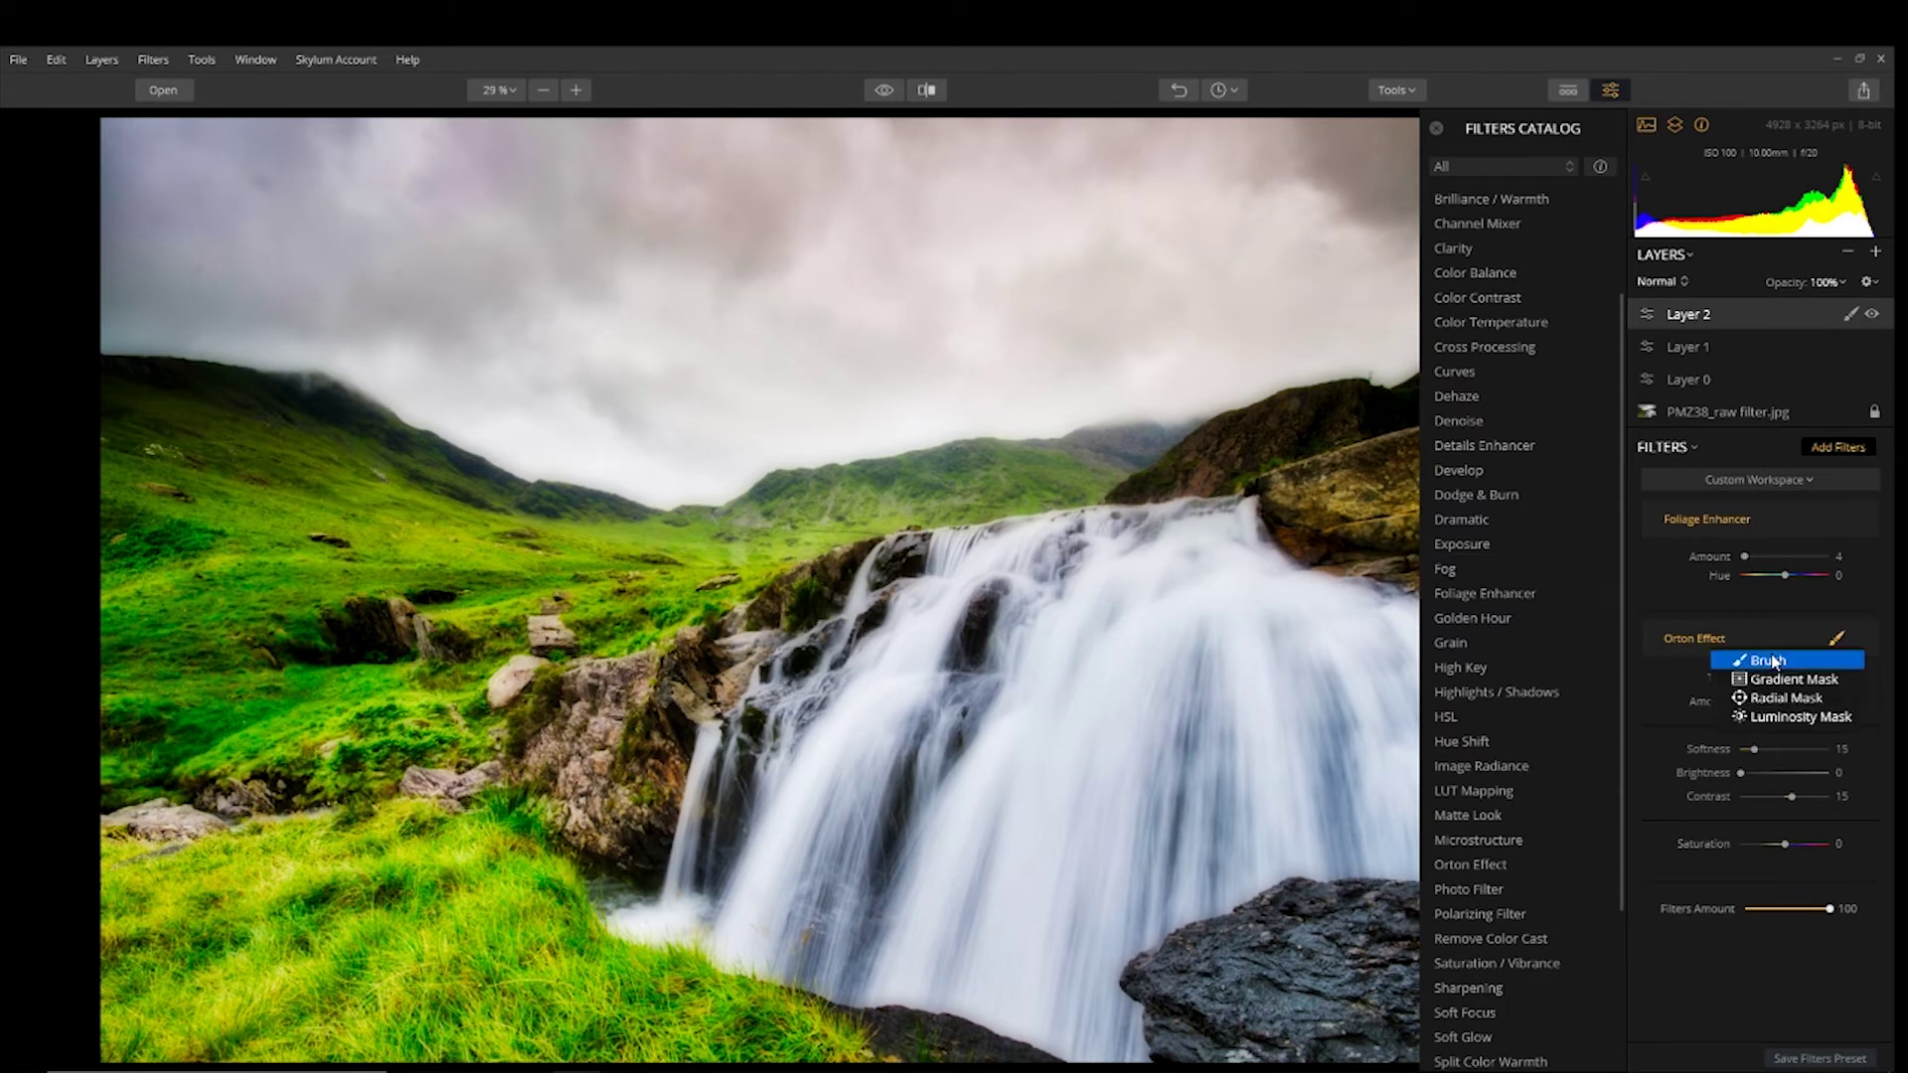
{"action": "left_click", "coordinate": [1771, 655]}
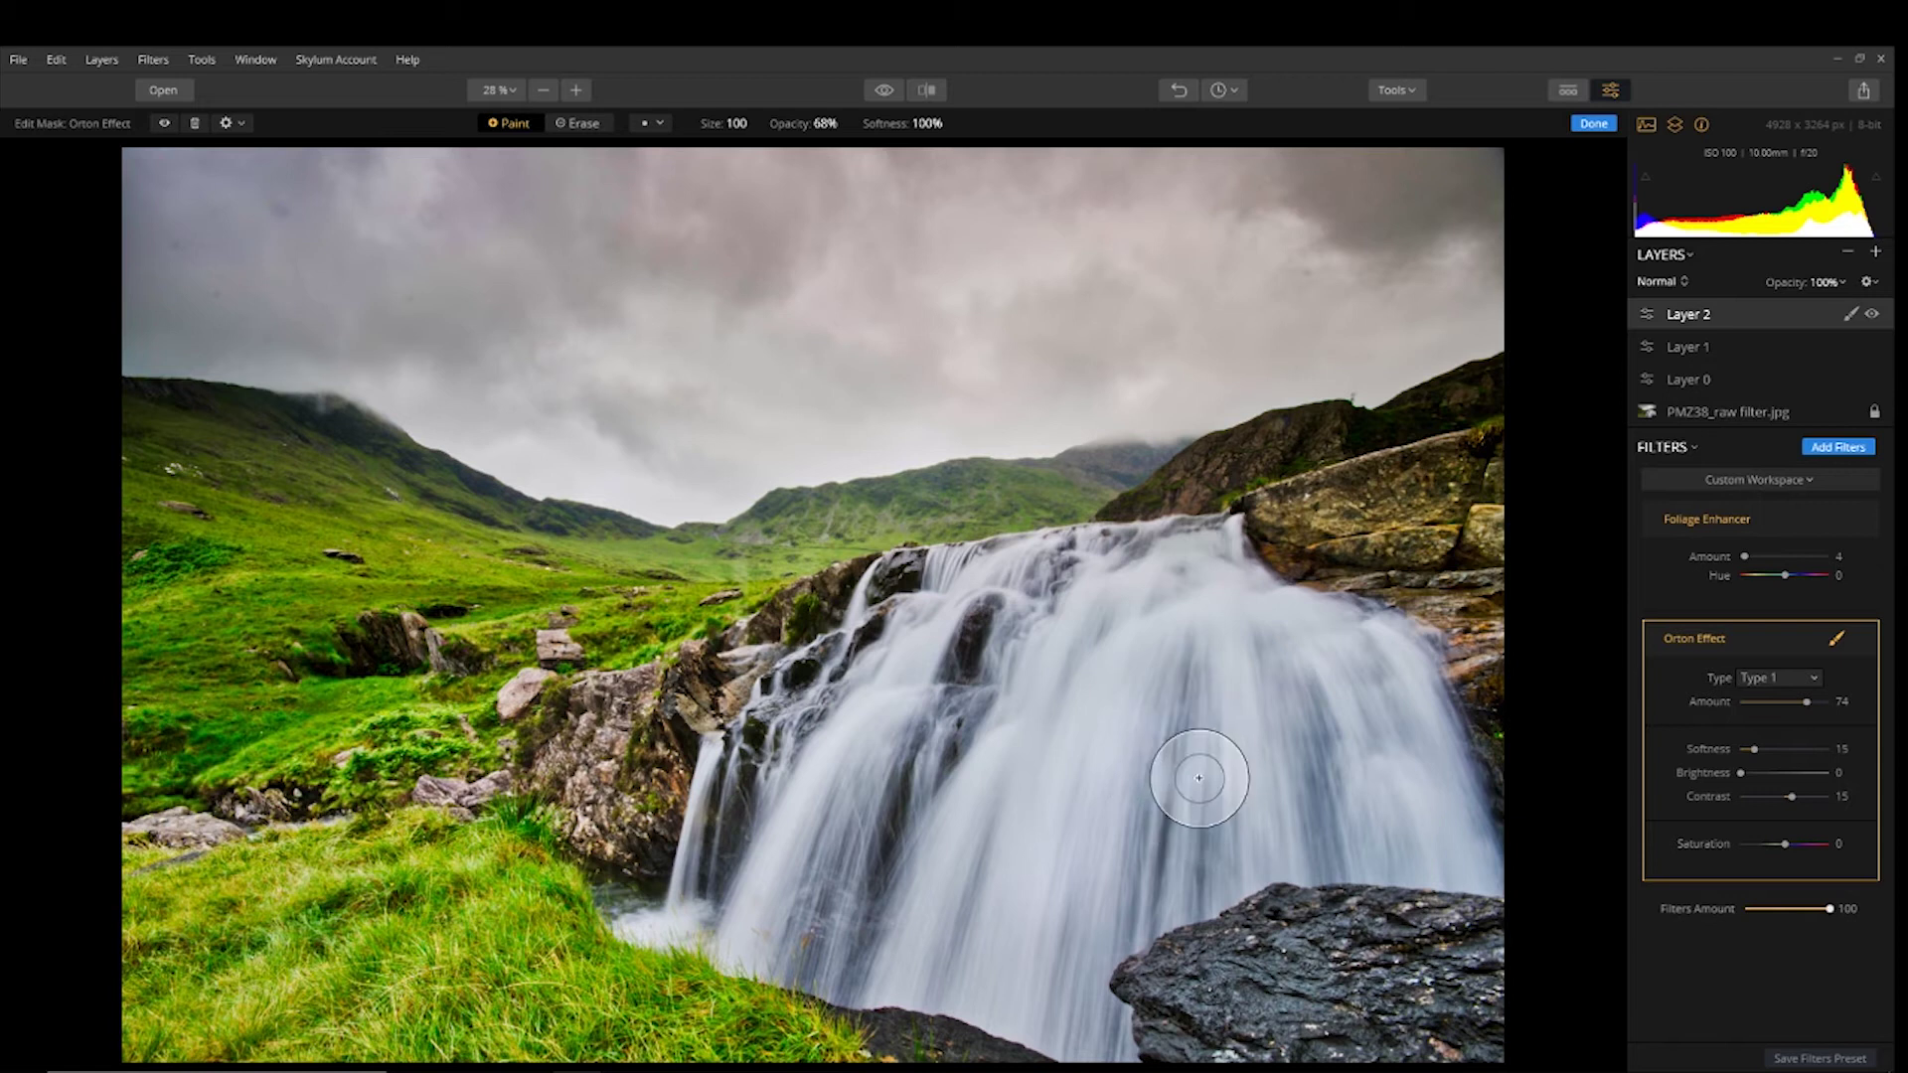
{"action": "mouse_move", "coordinate": [1198, 778]}
{"action": "left_mouse_down"}
{"action": "mouse_move", "coordinate": [1279, 702]}
{"action": "mouse_move", "coordinate": [1396, 822]}
{"action": "mouse_move", "coordinate": [1412, 807]}
{"action": "mouse_move", "coordinate": [1209, 659]}
{"action": "mouse_move", "coordinate": [1156, 588]}
{"action": "mouse_move", "coordinate": [1087, 624]}
{"action": "mouse_move", "coordinate": [1019, 623]}
{"action": "mouse_move", "coordinate": [881, 755]}
{"action": "mouse_move", "coordinate": [950, 600]}
{"action": "mouse_move", "coordinate": [809, 920]}
{"action": "mouse_move", "coordinate": [954, 881]}
{"action": "mouse_move", "coordinate": [1076, 709]}
{"action": "mouse_move", "coordinate": [1049, 956]}
{"action": "mouse_move", "coordinate": [1182, 559]}
{"action": "mouse_move", "coordinate": [1214, 635]}
{"action": "mouse_move", "coordinate": [1131, 595]}
{"action": "mouse_move", "coordinate": [922, 638]}
{"action": "mouse_move", "coordinate": [897, 768]}
{"action": "left_mouse_up"}
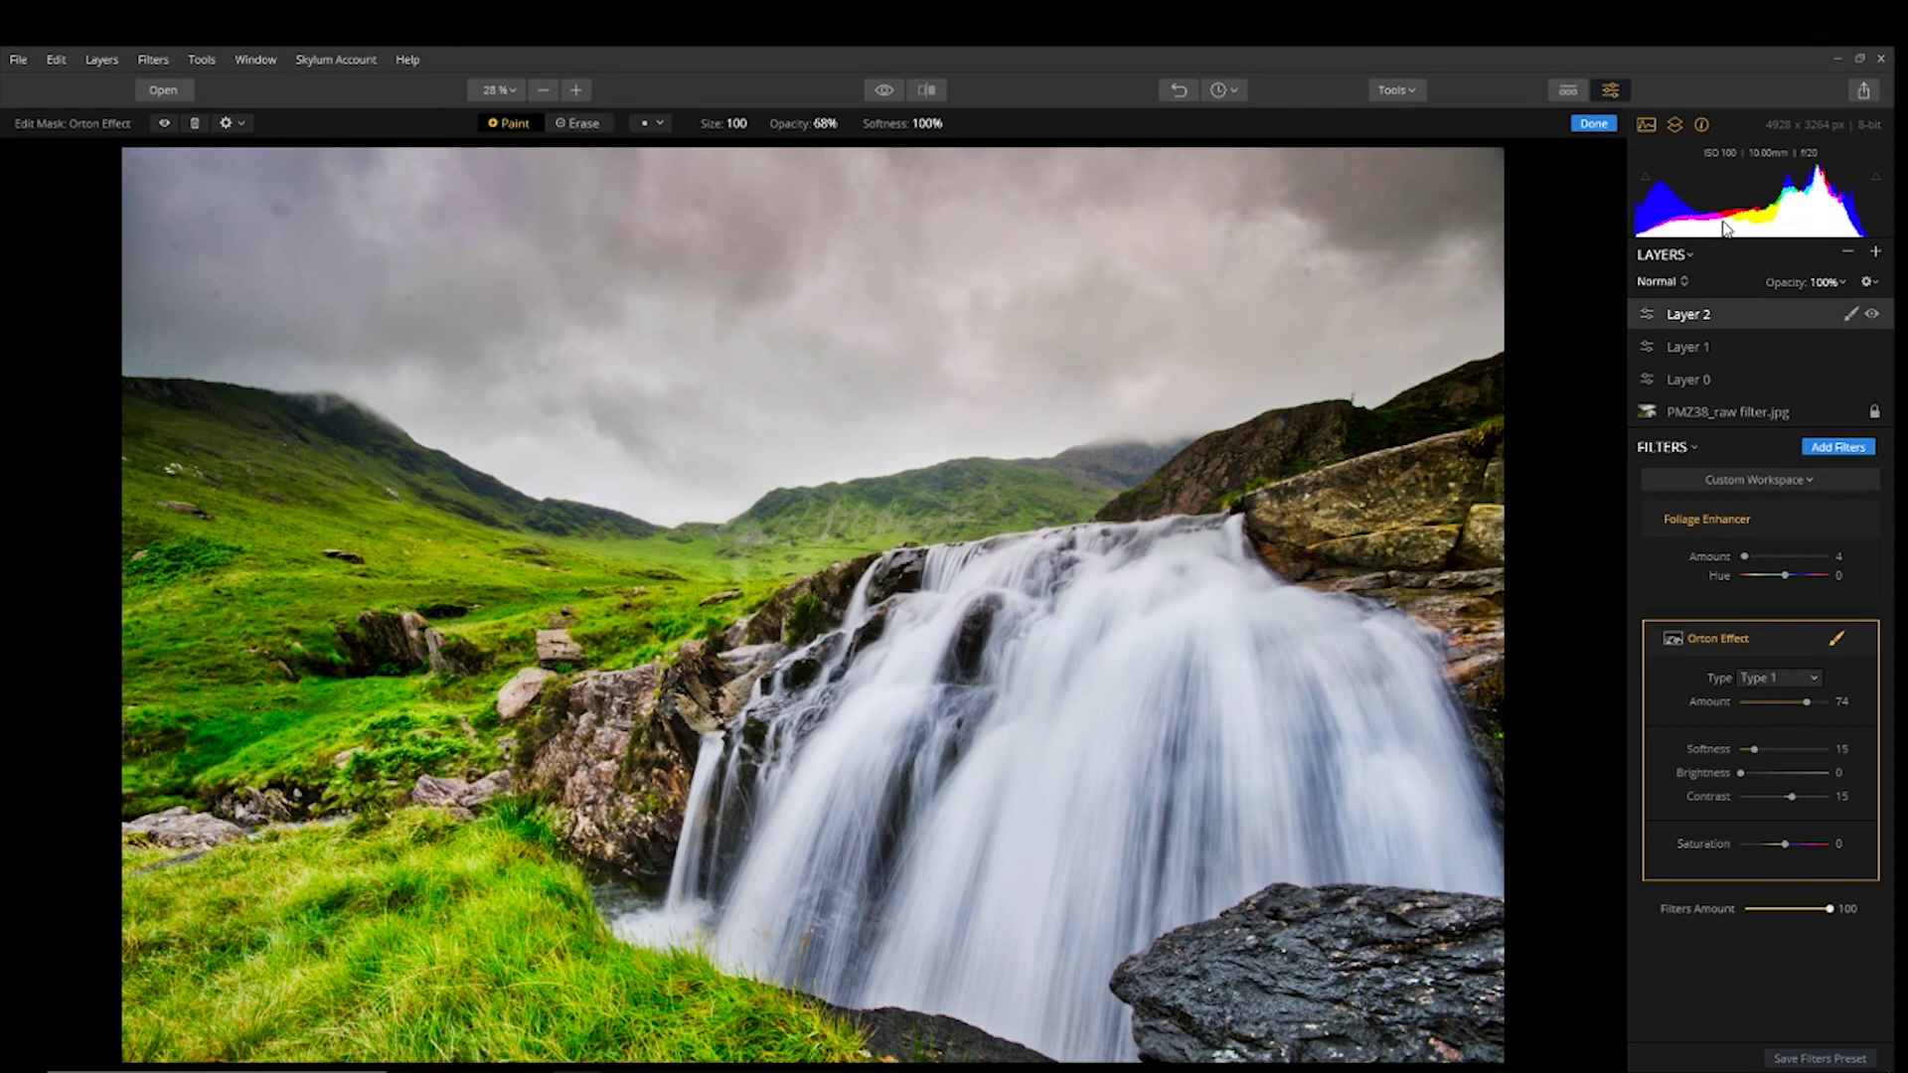
{"action": "left_click", "coordinate": [1591, 123]}
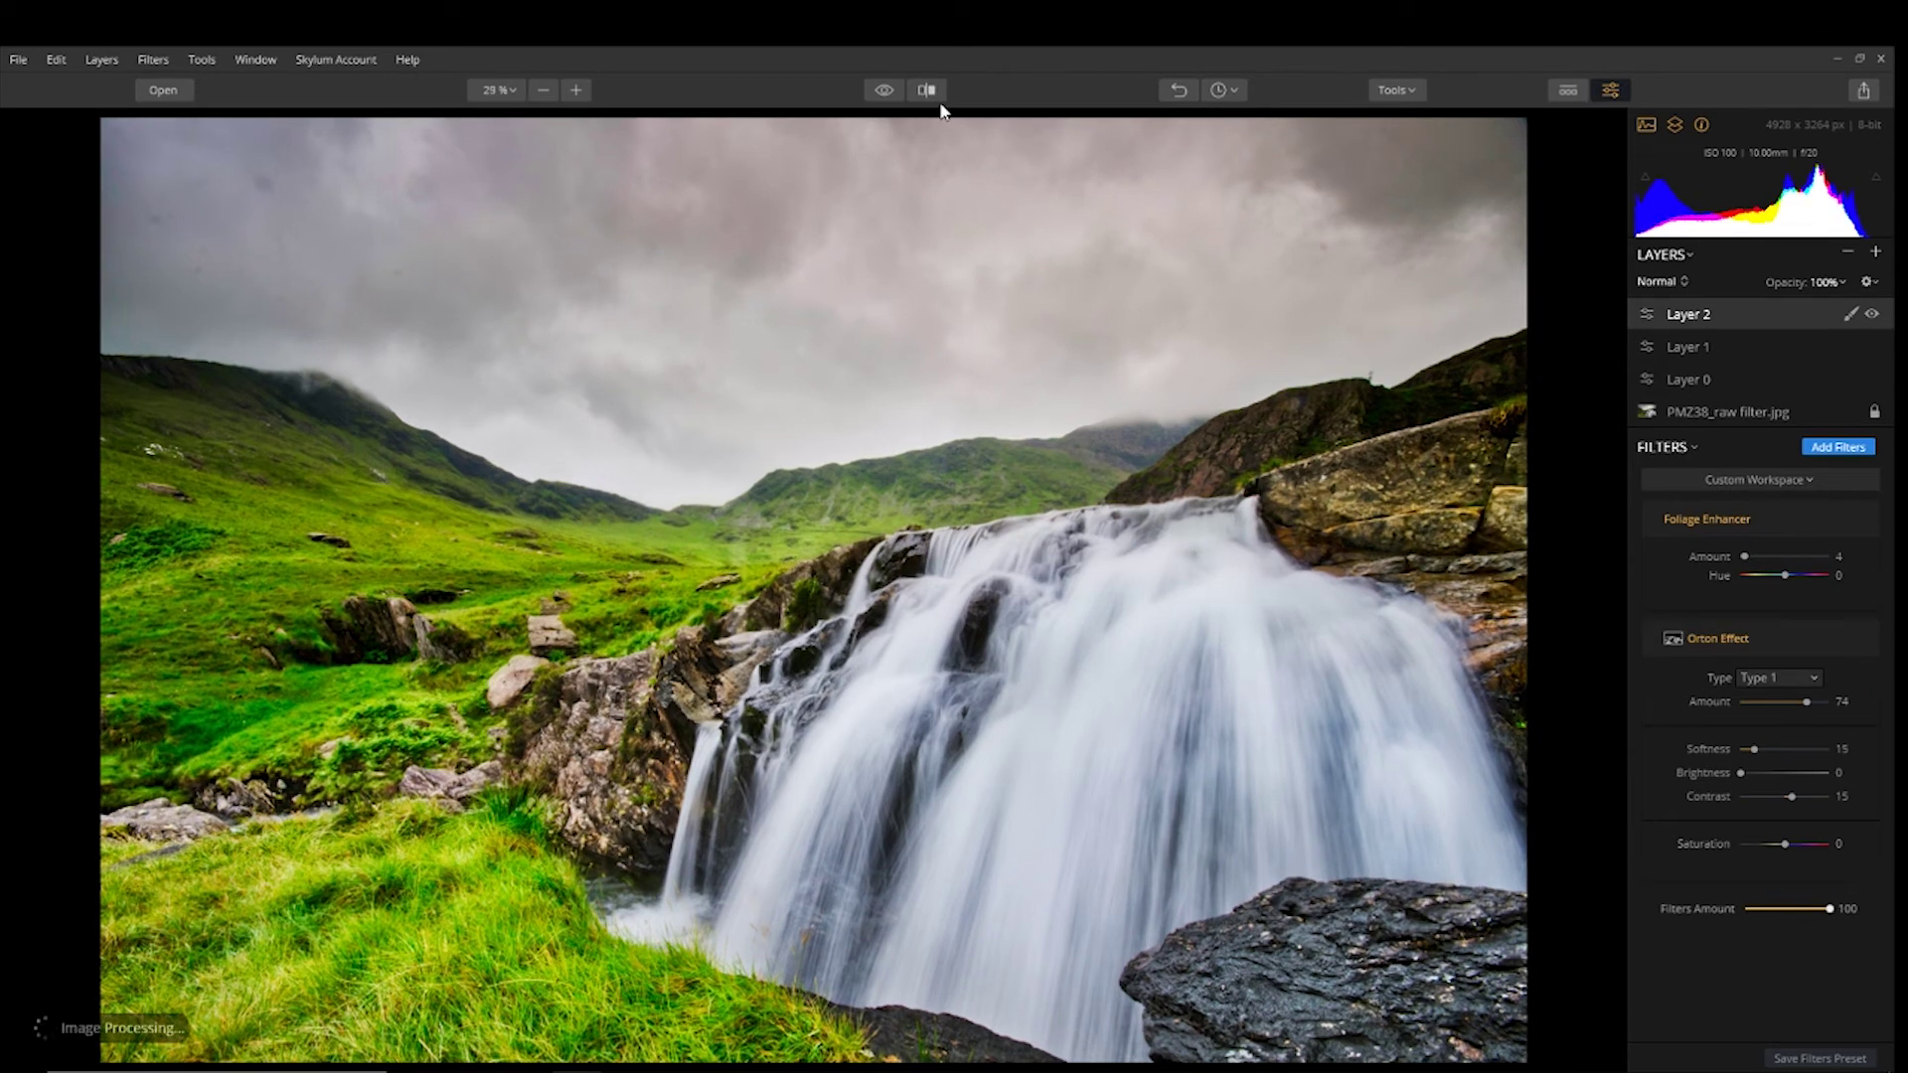
- Flip between the original and edited photo, ending on the edited version
{"action": "left_click", "coordinate": [882, 91]}
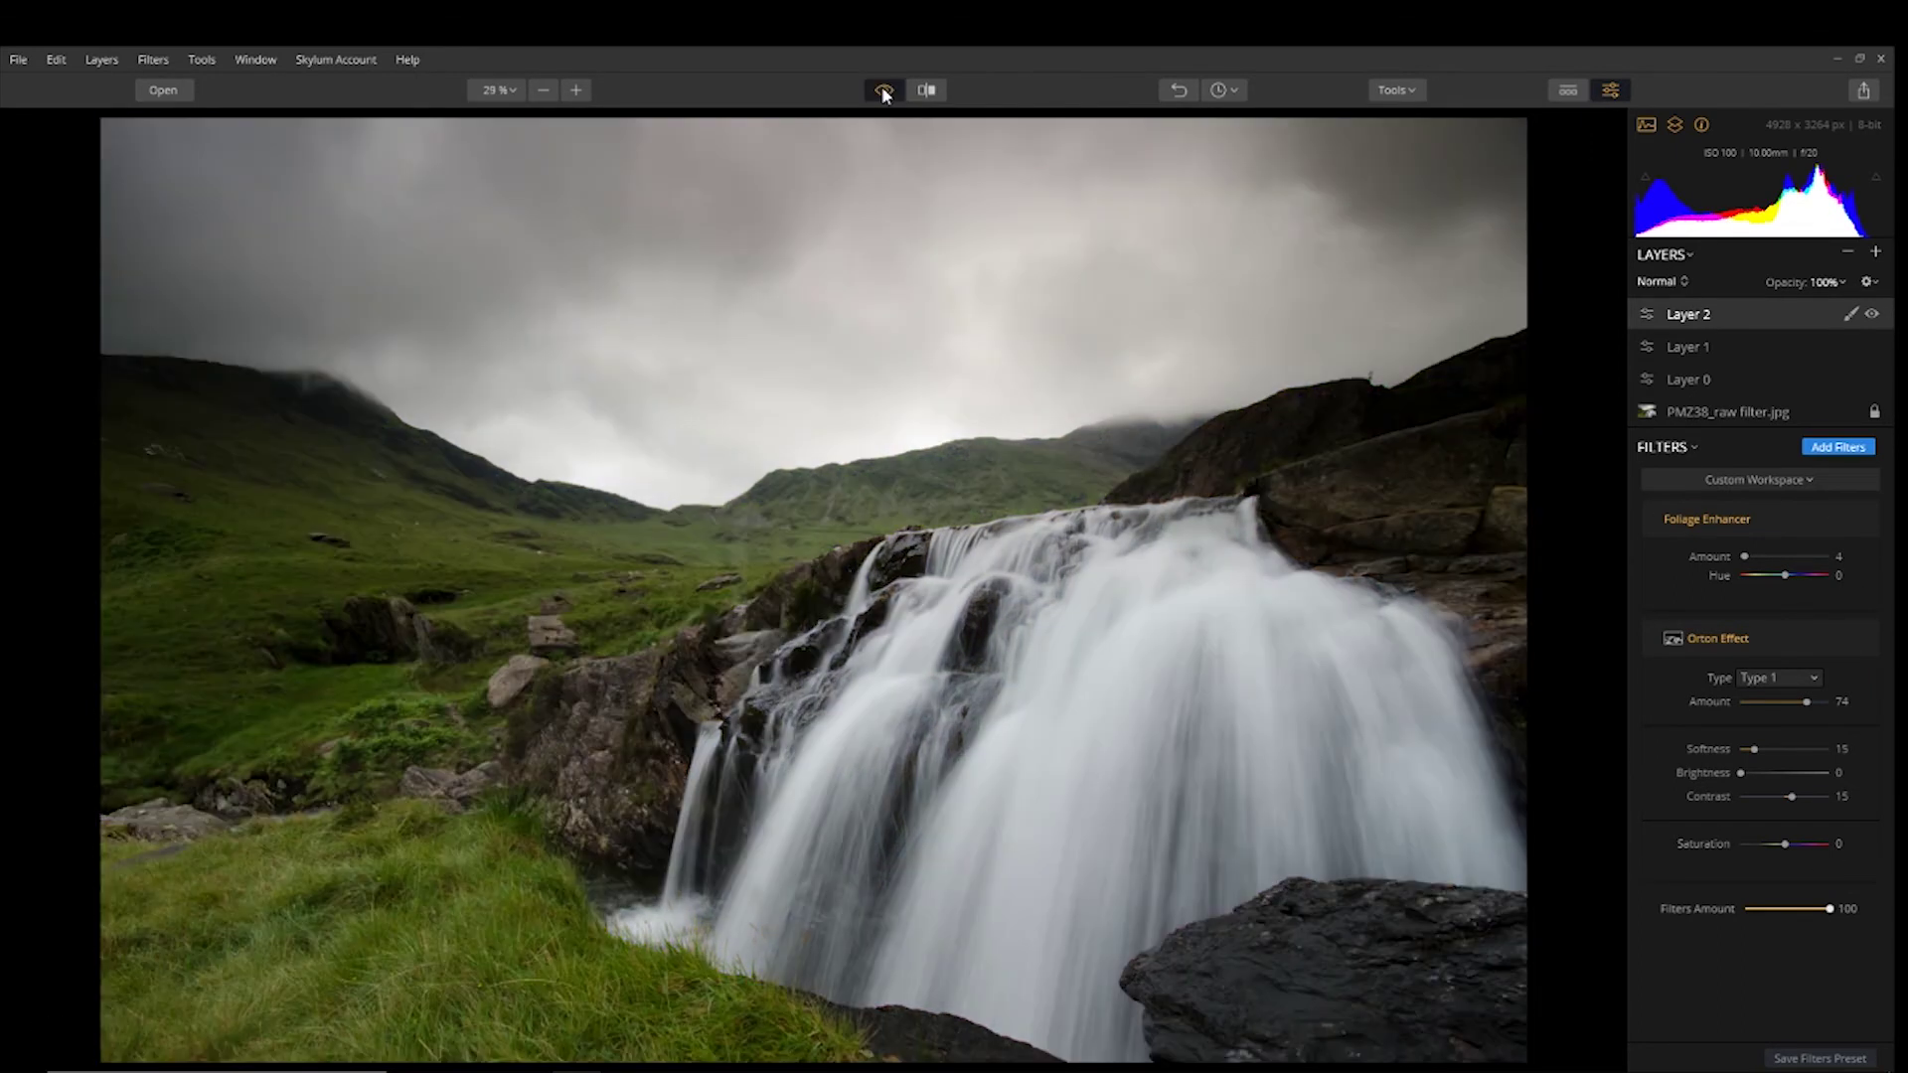
{"action": "left_click", "coordinate": [883, 91]}
{"action": "left_click", "coordinate": [883, 92]}
{"action": "left_click", "coordinate": [883, 91]}
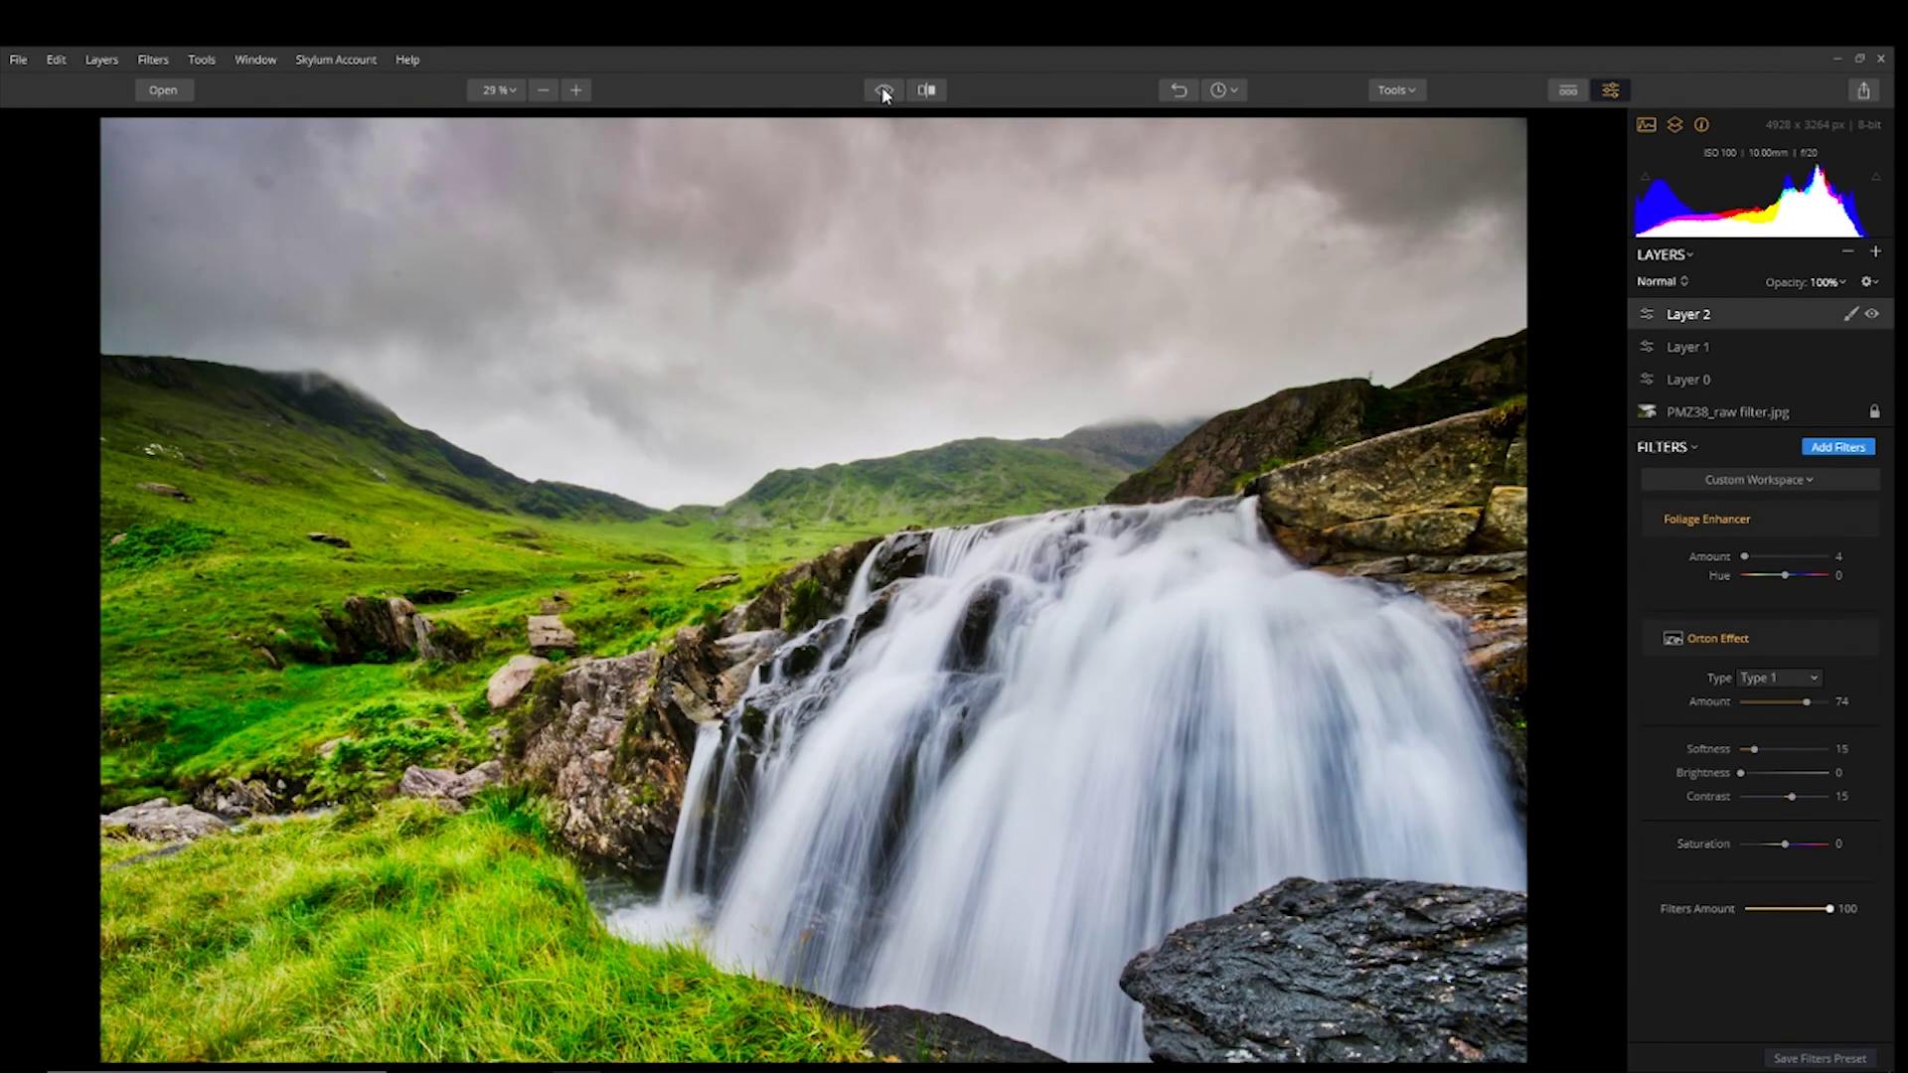
{"action": "left_click", "coordinate": [884, 91]}
{"action": "left_click", "coordinate": [883, 92]}
- Open the Filters Catalog and scroll down to the Sunrays filter
{"action": "left_click", "coordinate": [1840, 448]}
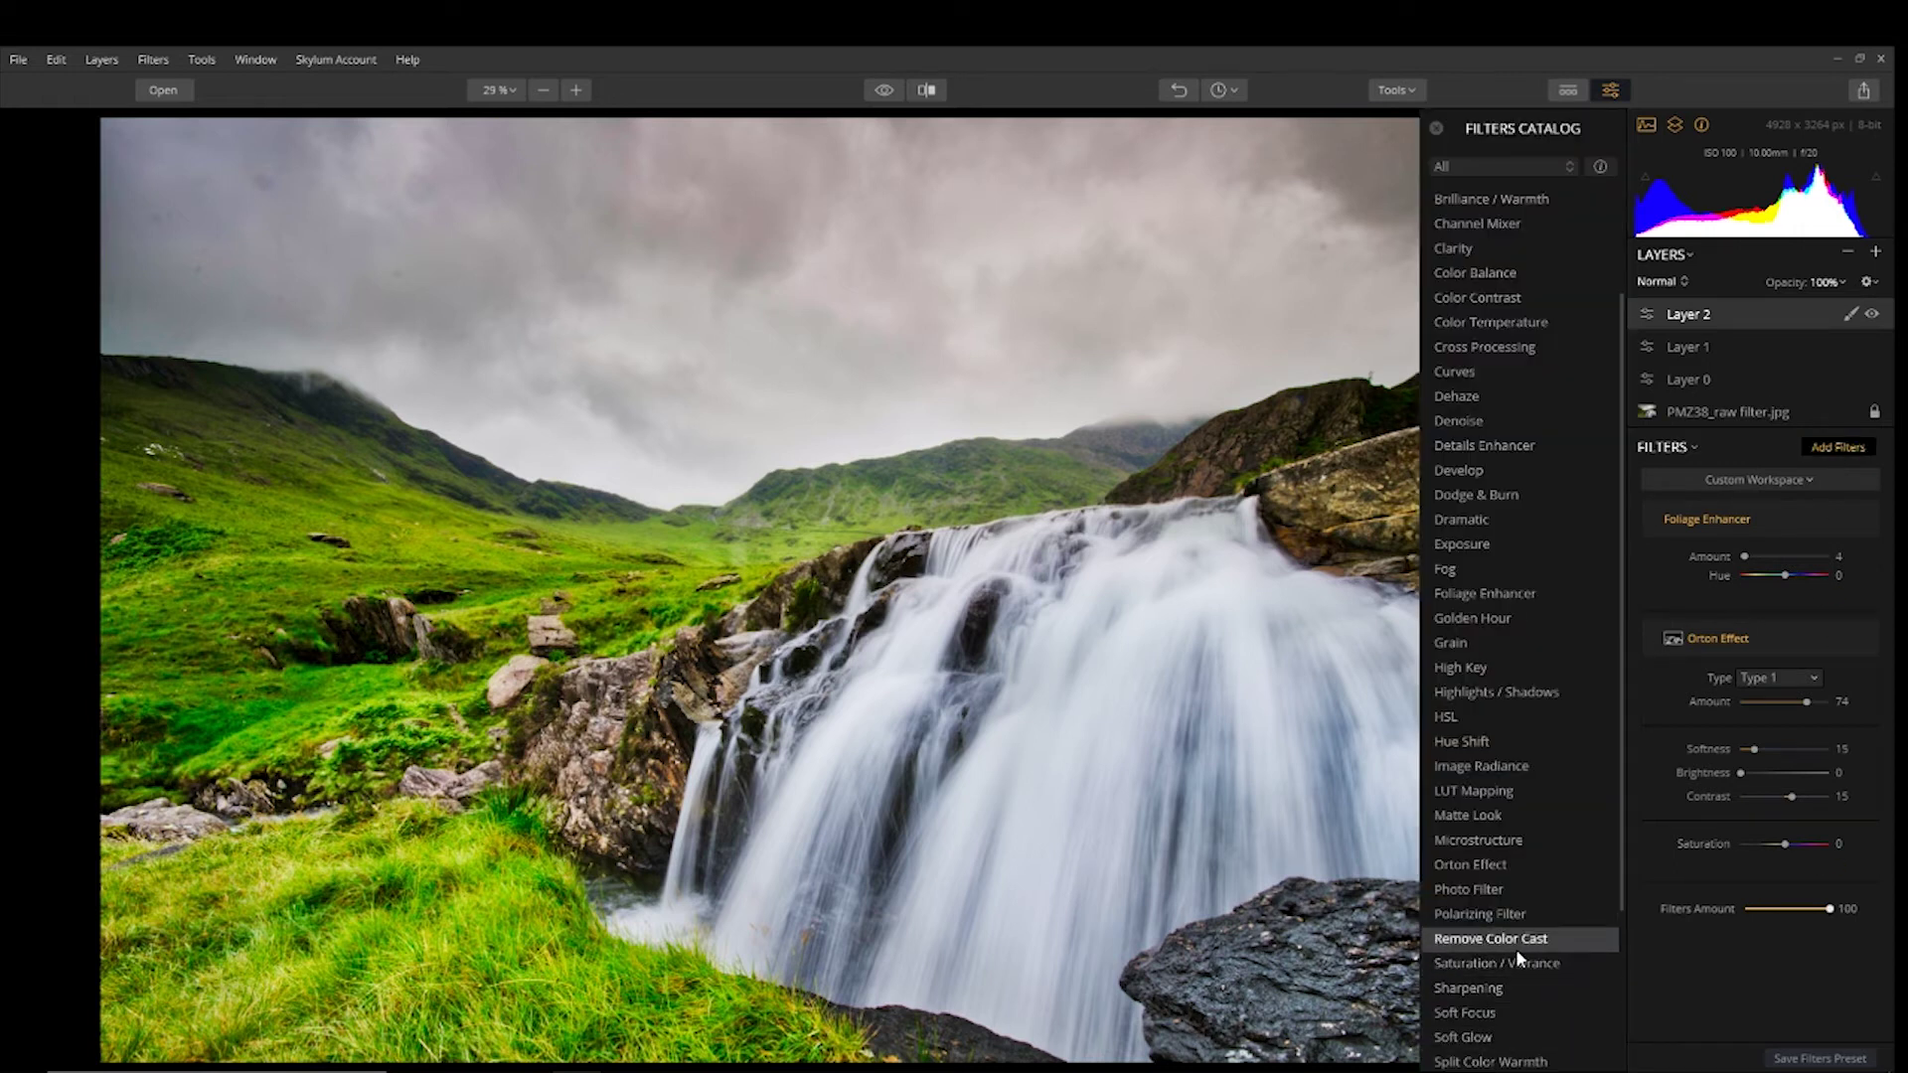
{"action": "scroll", "coordinate": [1511, 994], "scroll_direction": "down", "scroll_amount": 1}
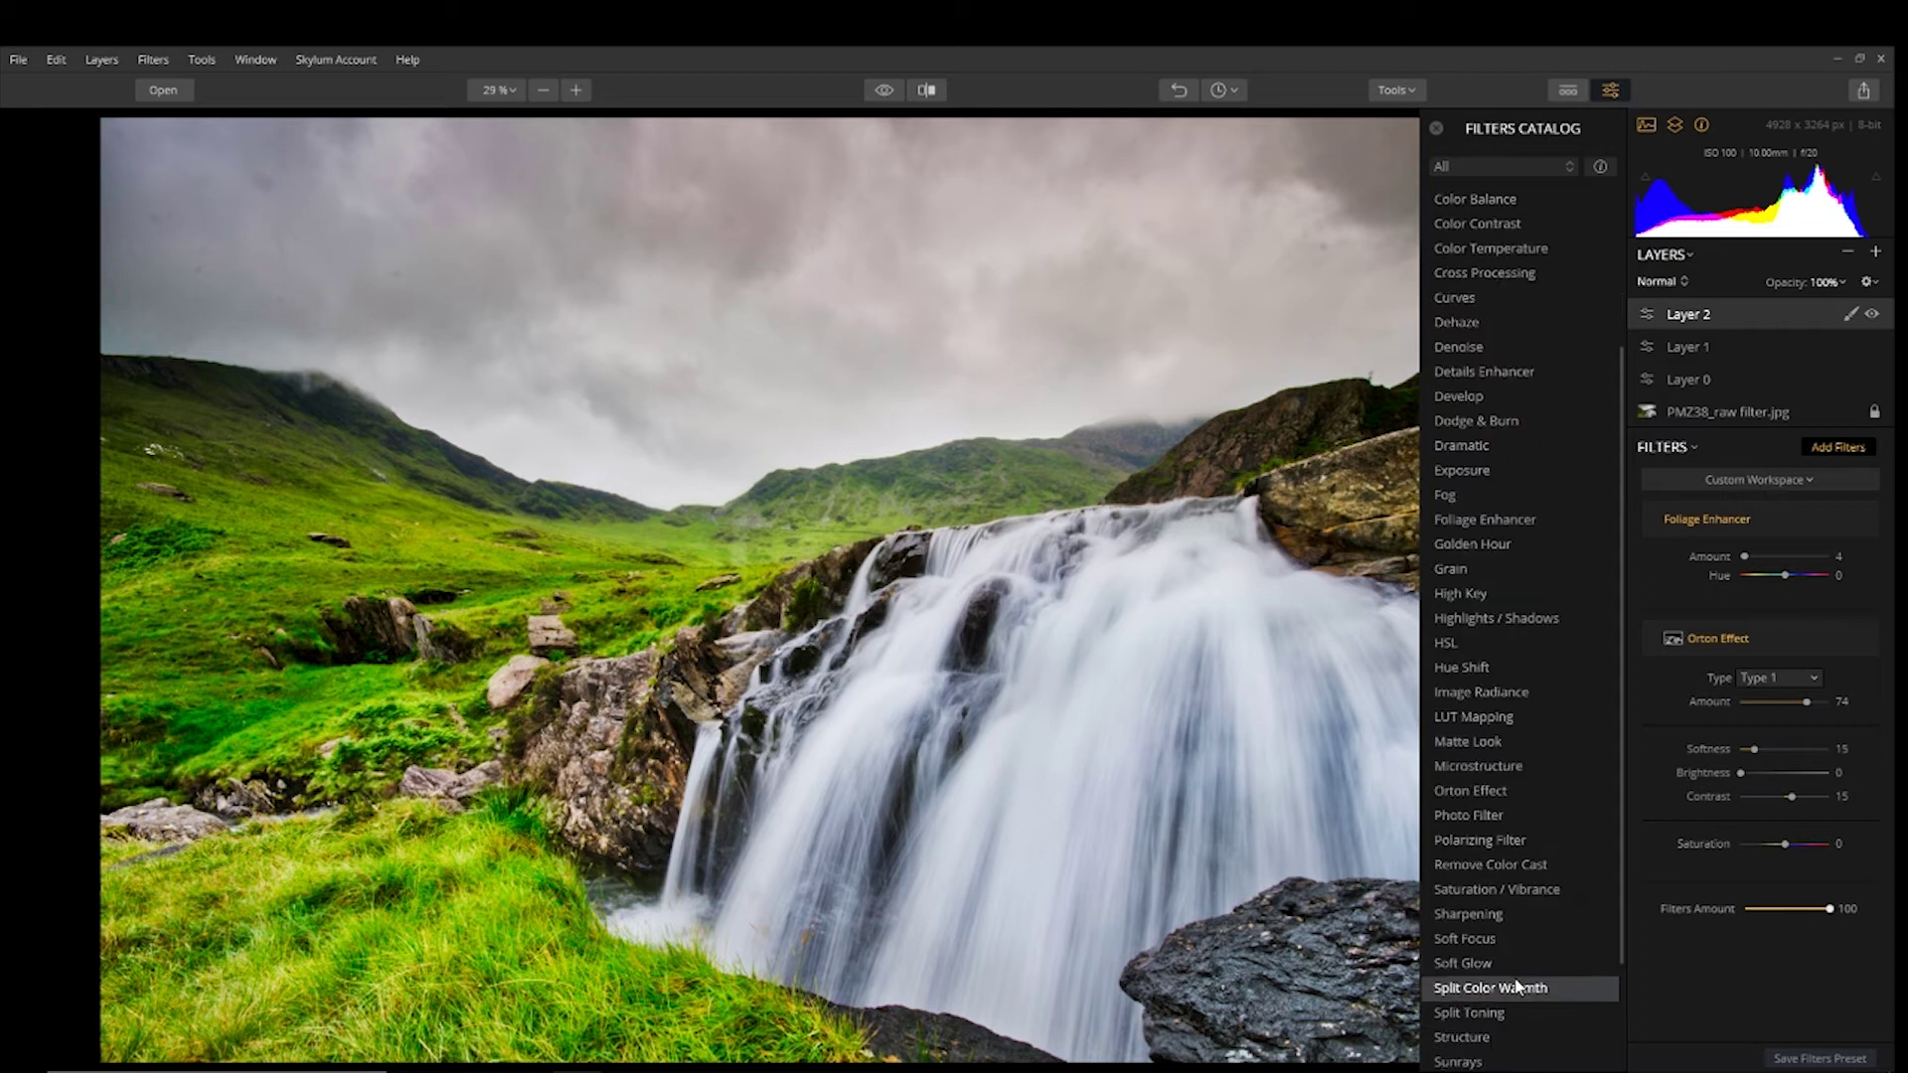
{"action": "scroll", "coordinate": [1470, 1039], "scroll_direction": "down", "scroll_amount": 1}
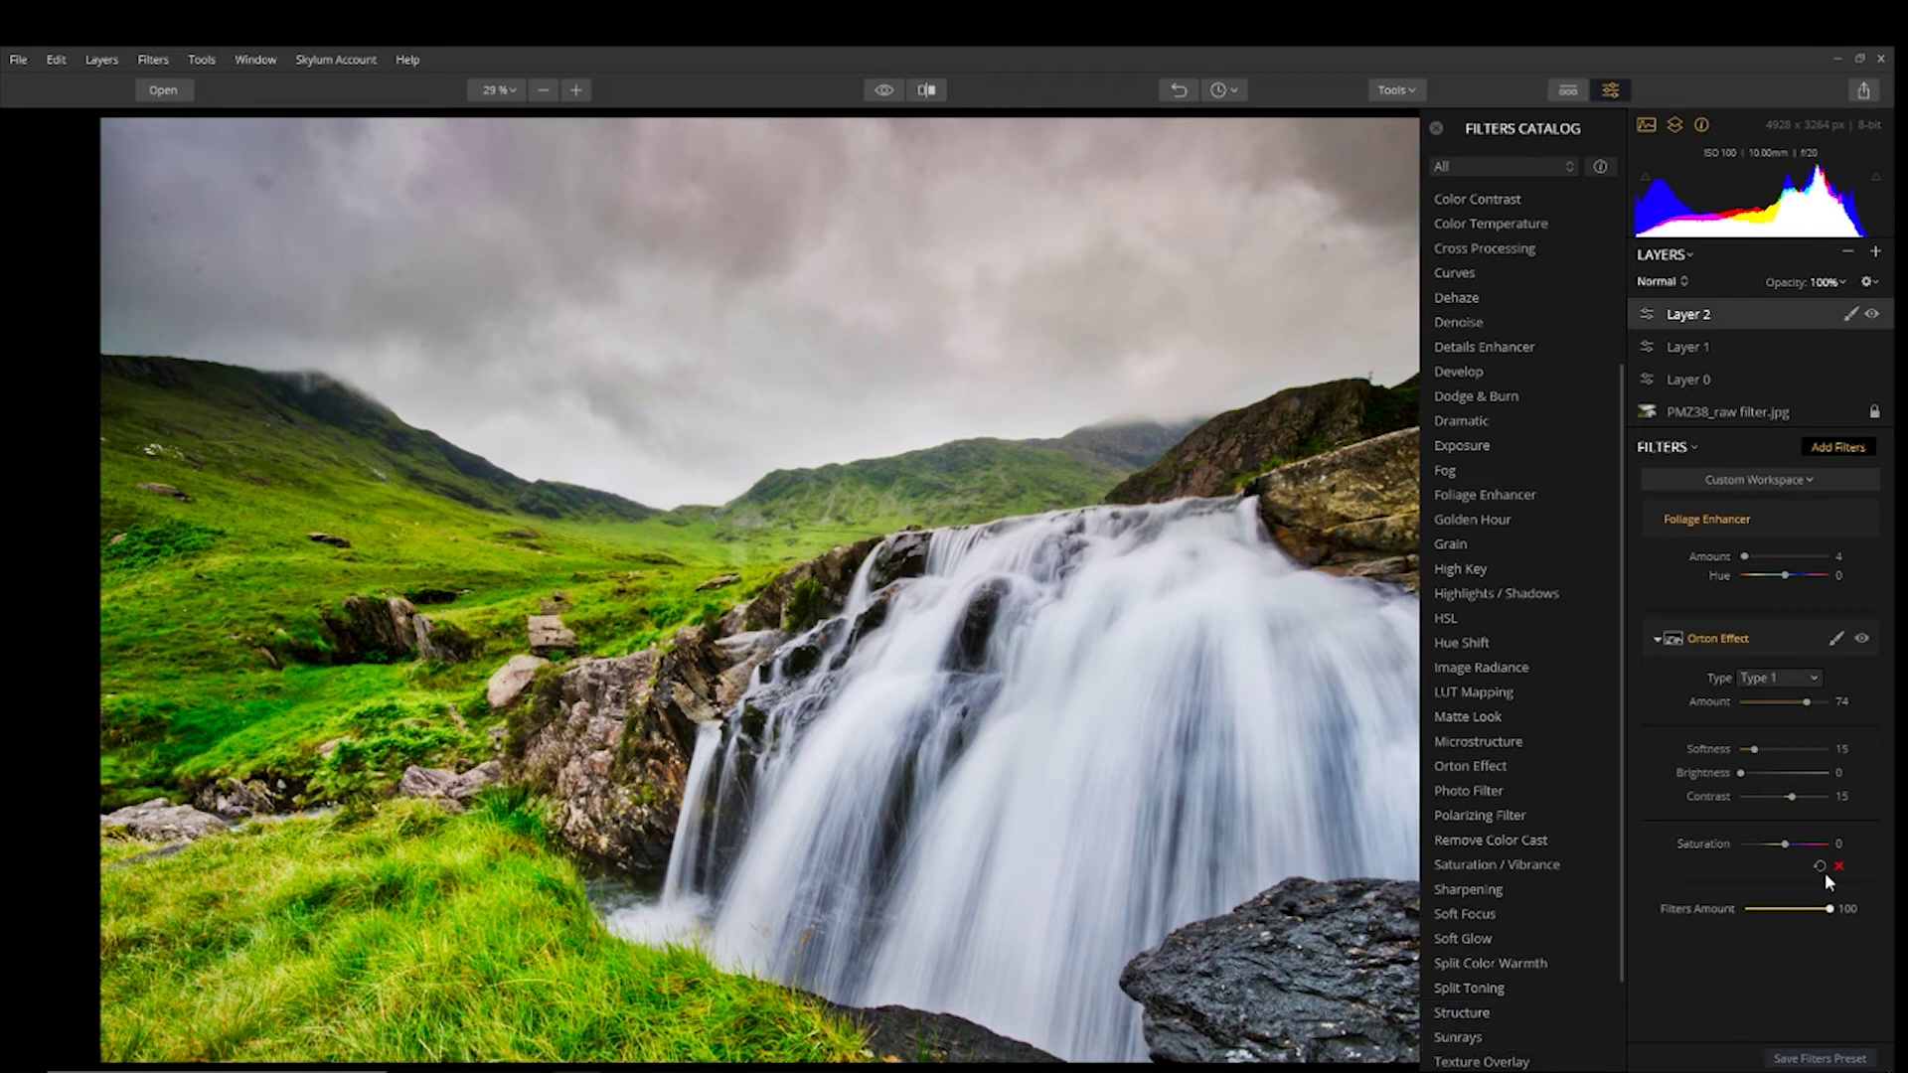
- Add a Sunrays filter to Layer 2 and centre the sun low on the valley ridge
{"action": "left_click", "coordinate": [1461, 1039]}
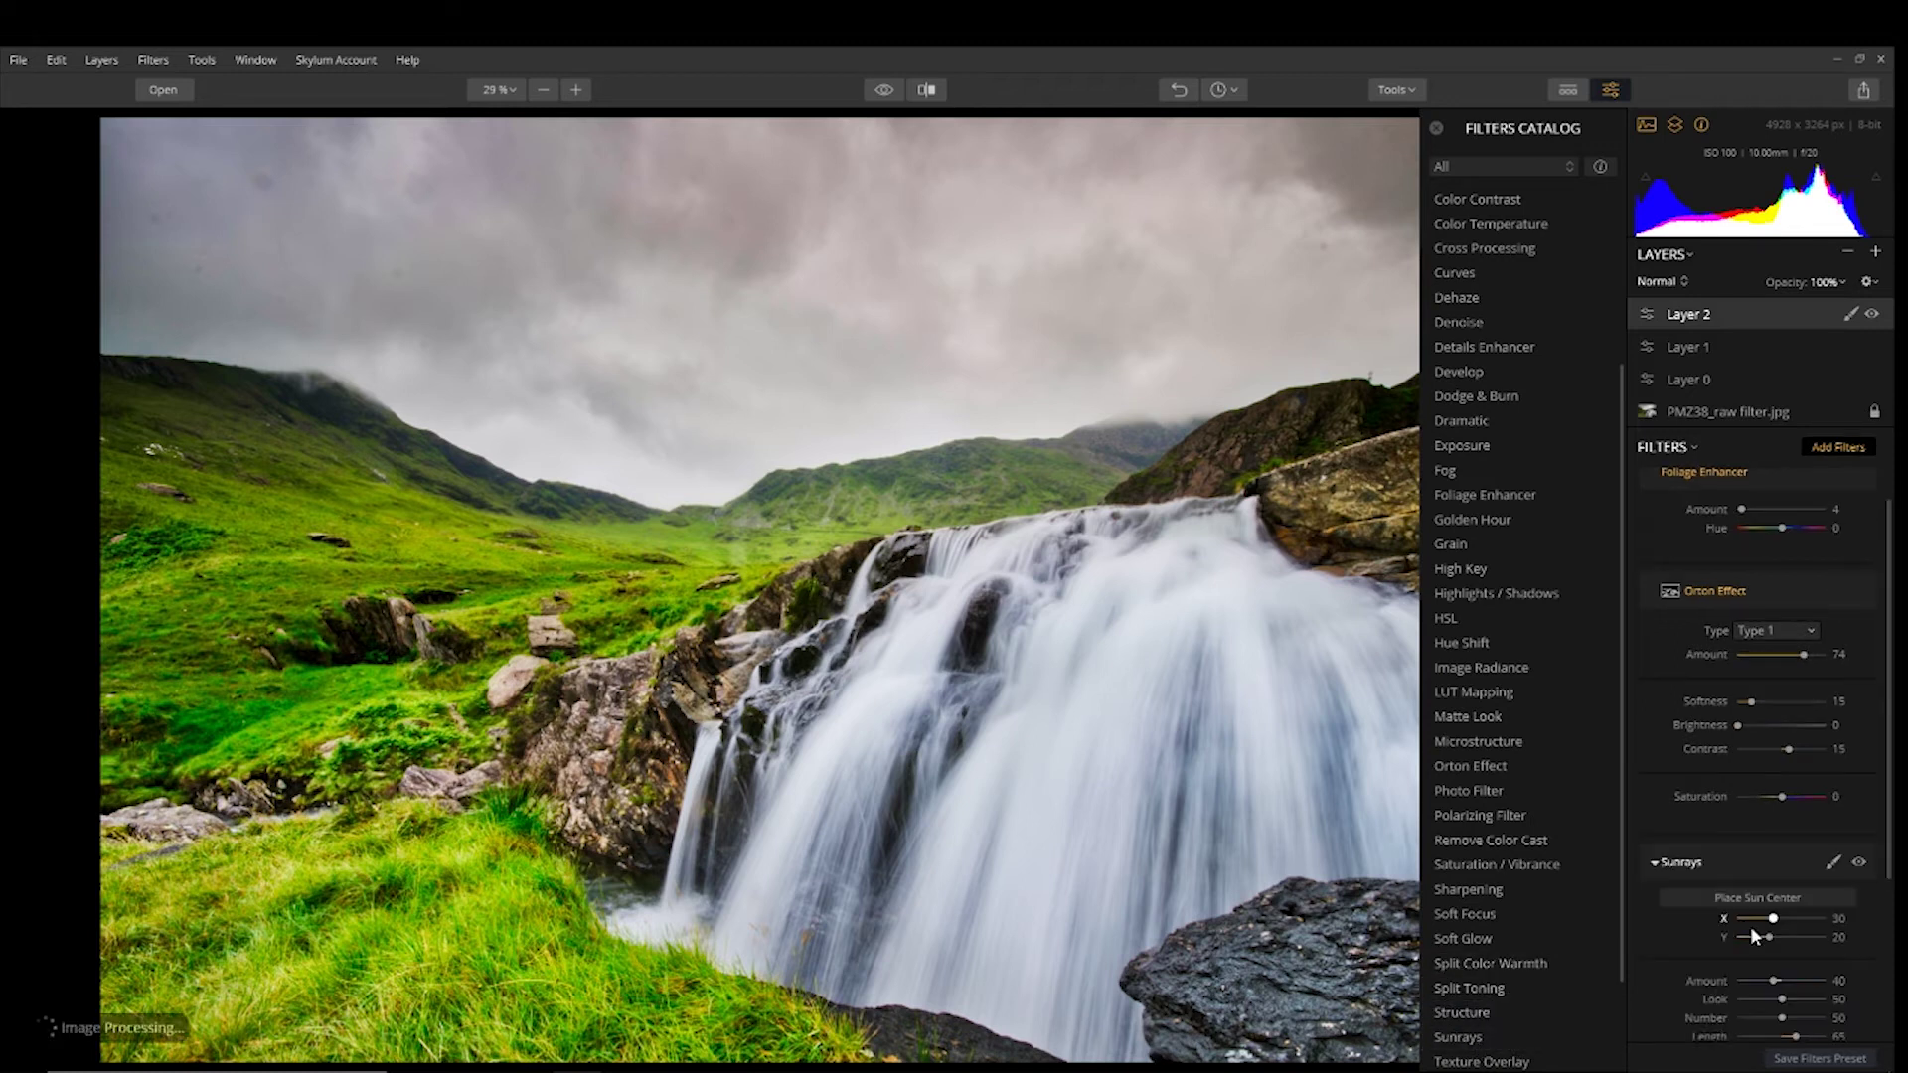
{"action": "scroll", "coordinate": [1749, 926], "scroll_direction": "down", "scroll_amount": 3}
{"action": "left_click", "coordinate": [1779, 652]}
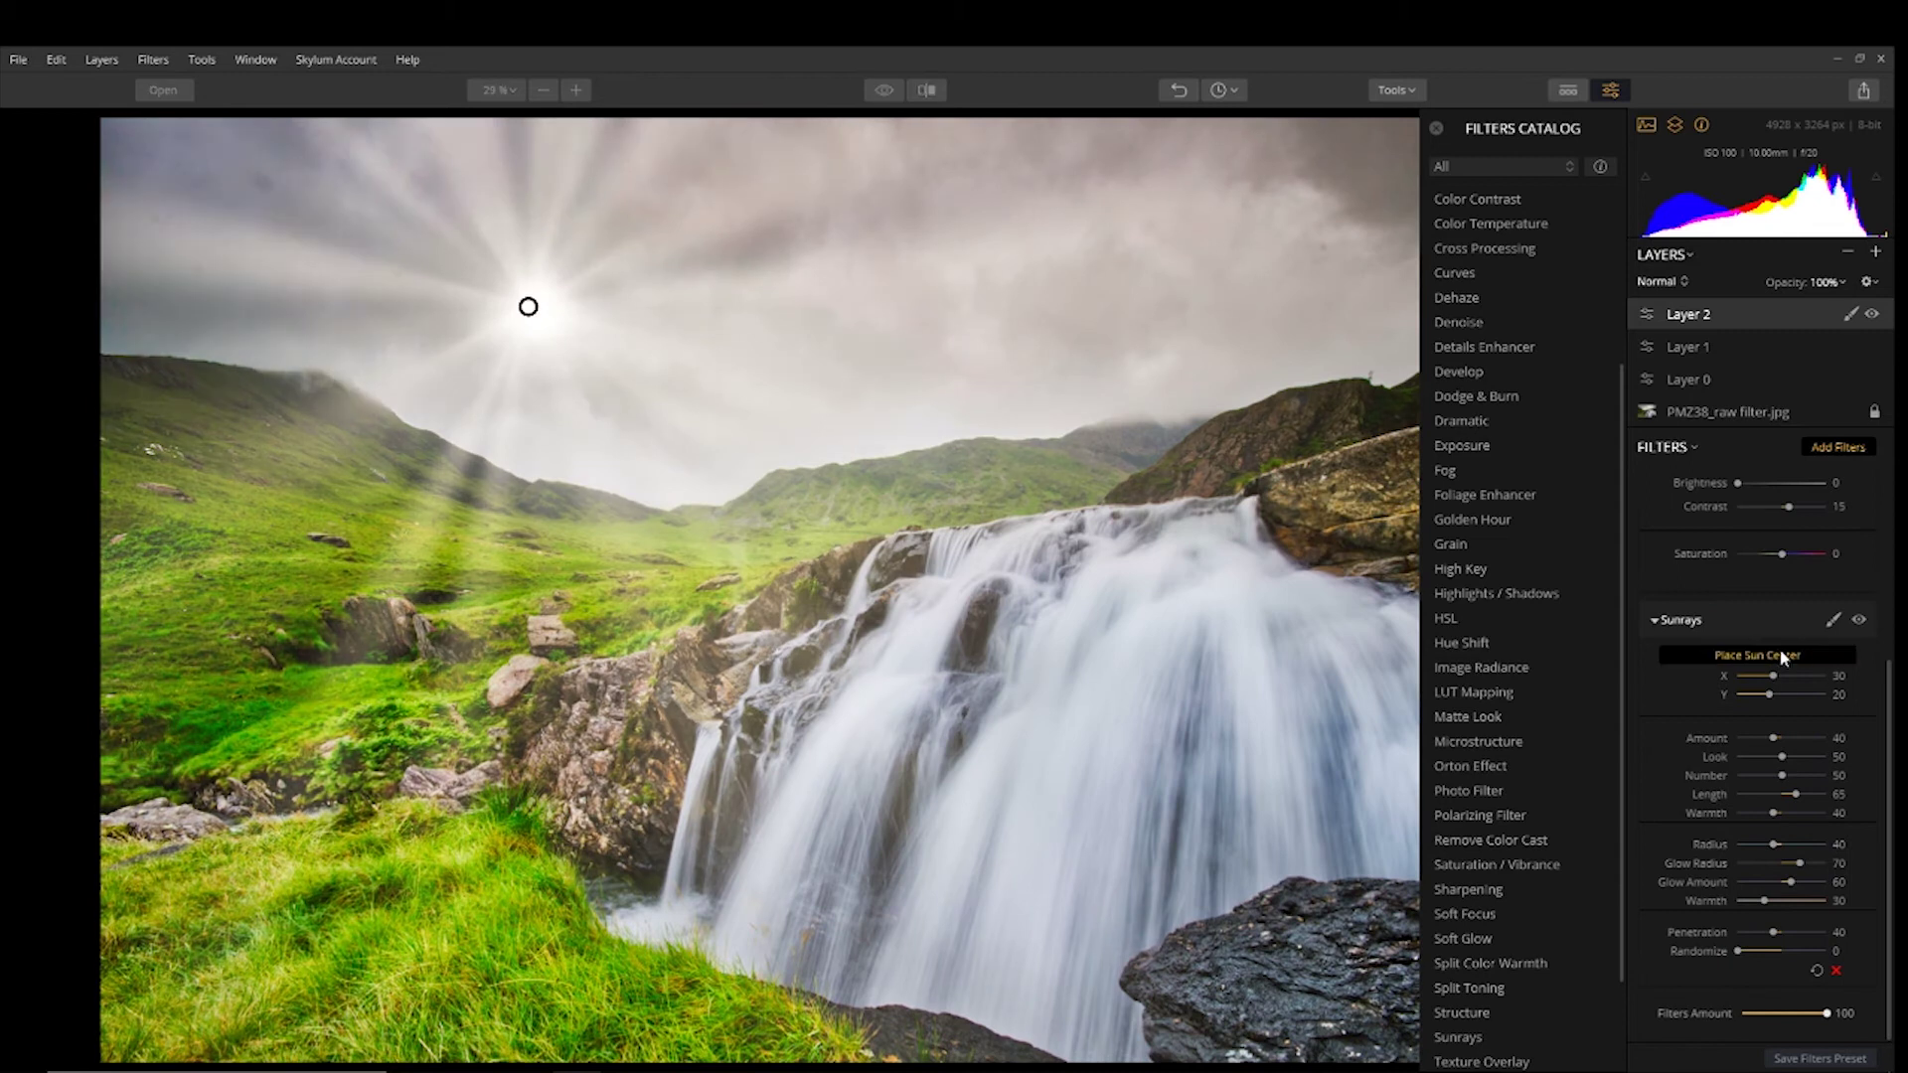
{"action": "mouse_move", "coordinate": [528, 306]}
{"action": "left_mouse_down"}
{"action": "mouse_move", "coordinate": [689, 438]}
{"action": "mouse_move", "coordinate": [715, 510]}
{"action": "left_mouse_up"}
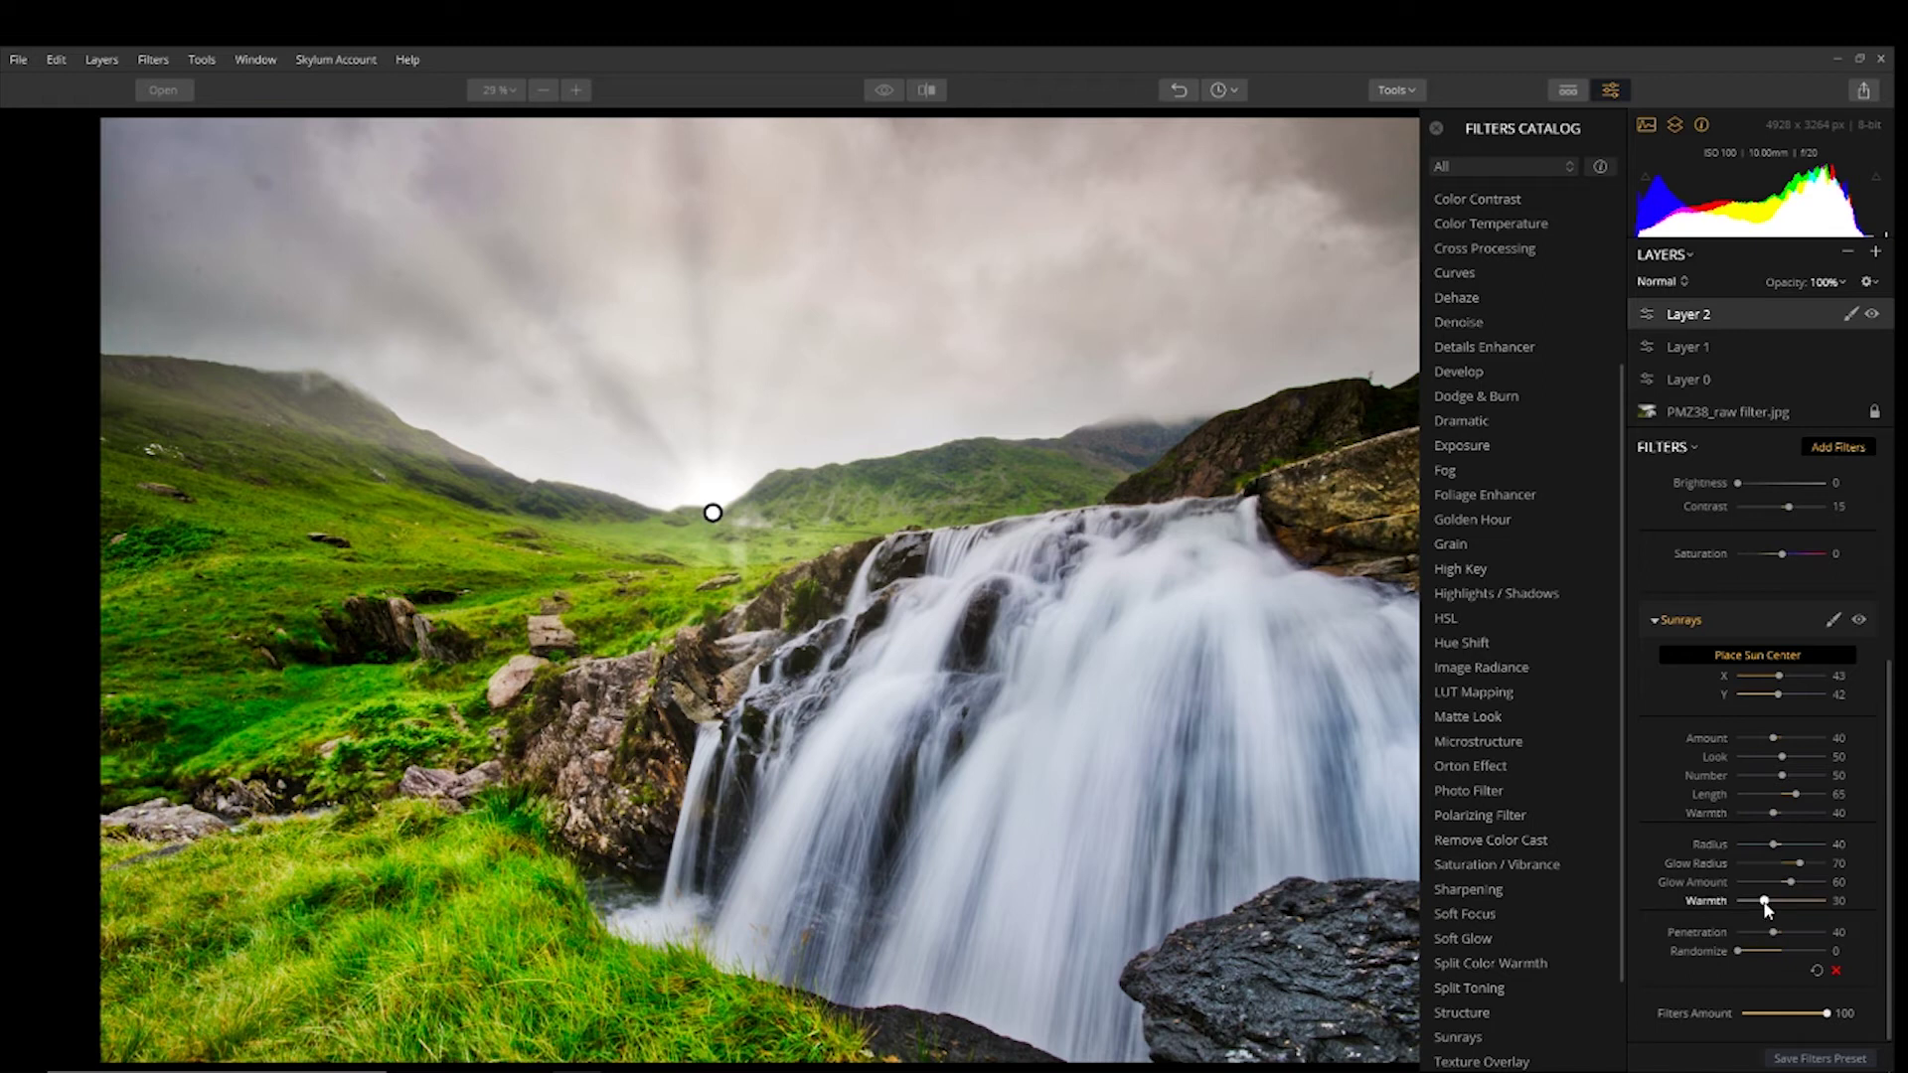
- Warm the sun glow and rays, then set Randomize 26, Look 60 and Amount 20
{"action": "left_click_drag", "start_coordinate": [1765, 902], "coordinate": [1789, 902]}
{"action": "left_click", "coordinate": [1787, 813]}
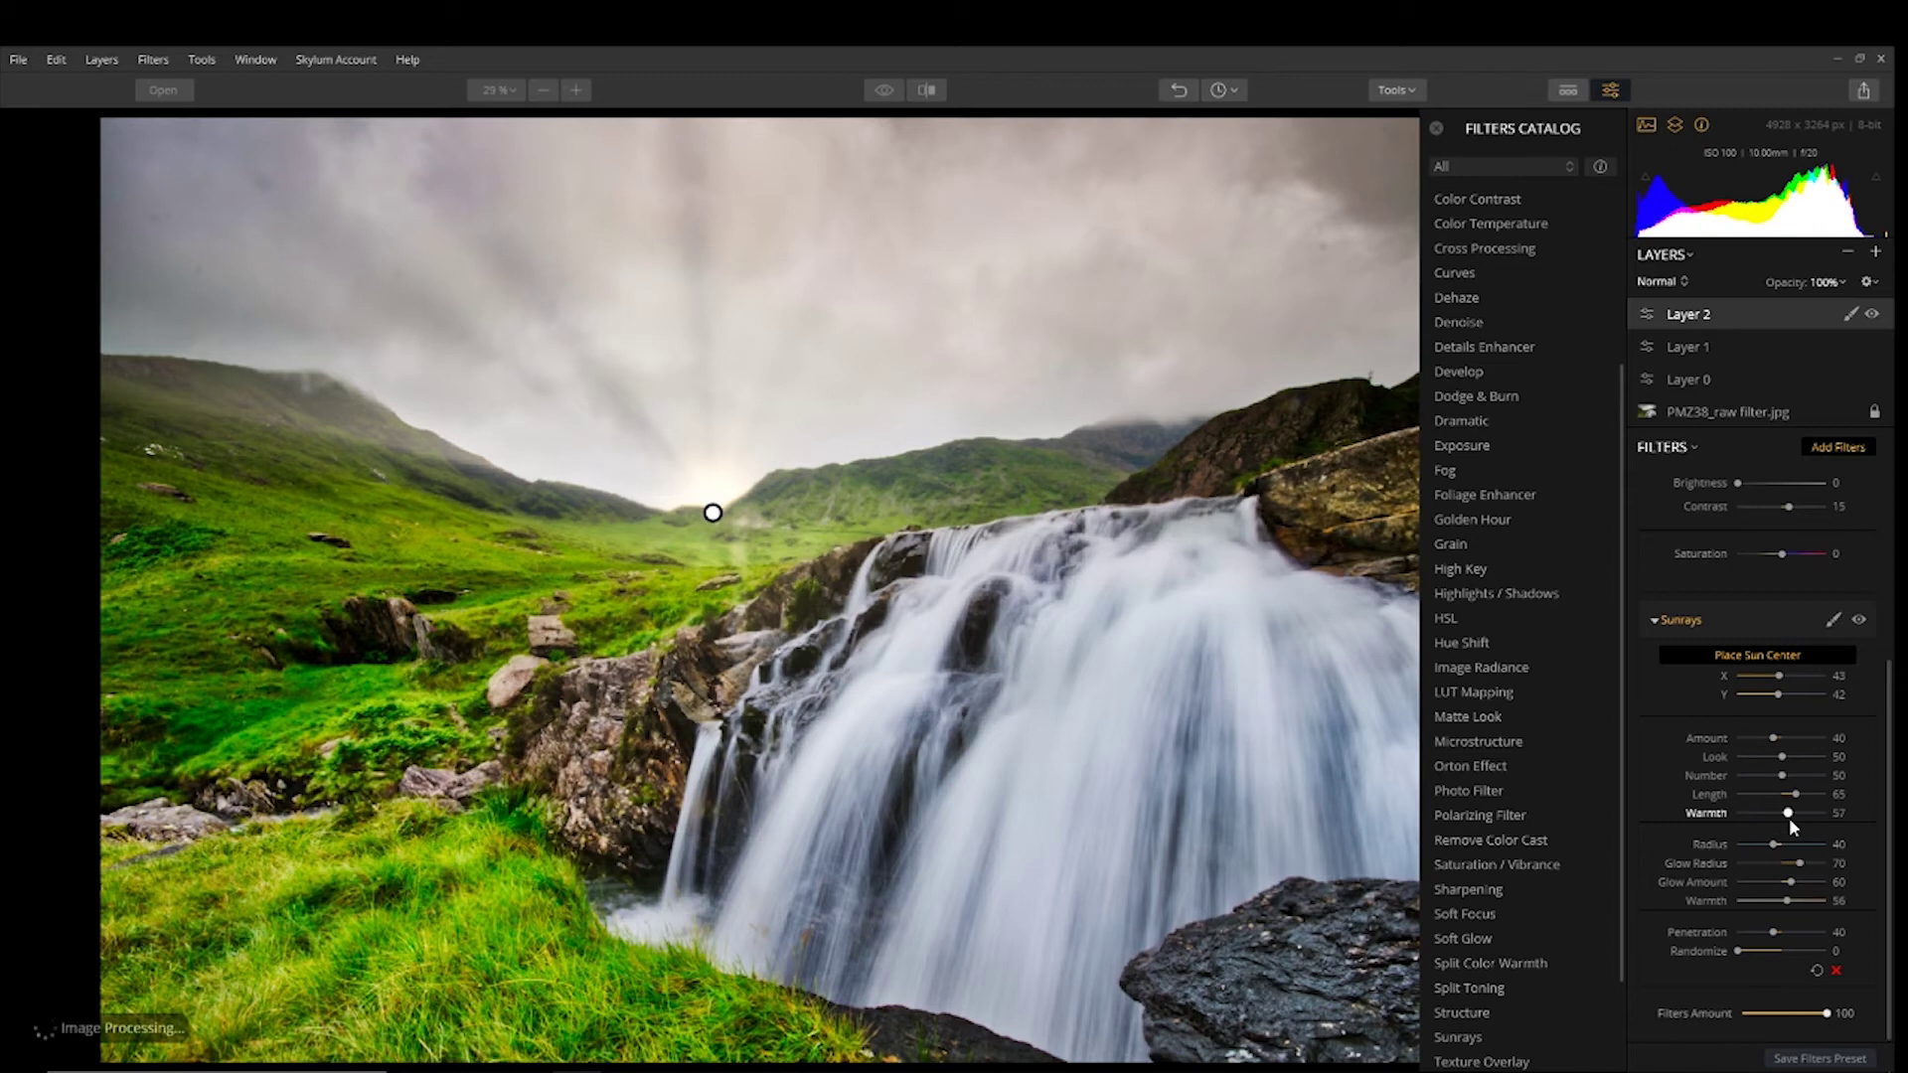
{"action": "left_click_drag", "start_coordinate": [1790, 820], "coordinate": [1804, 837]}
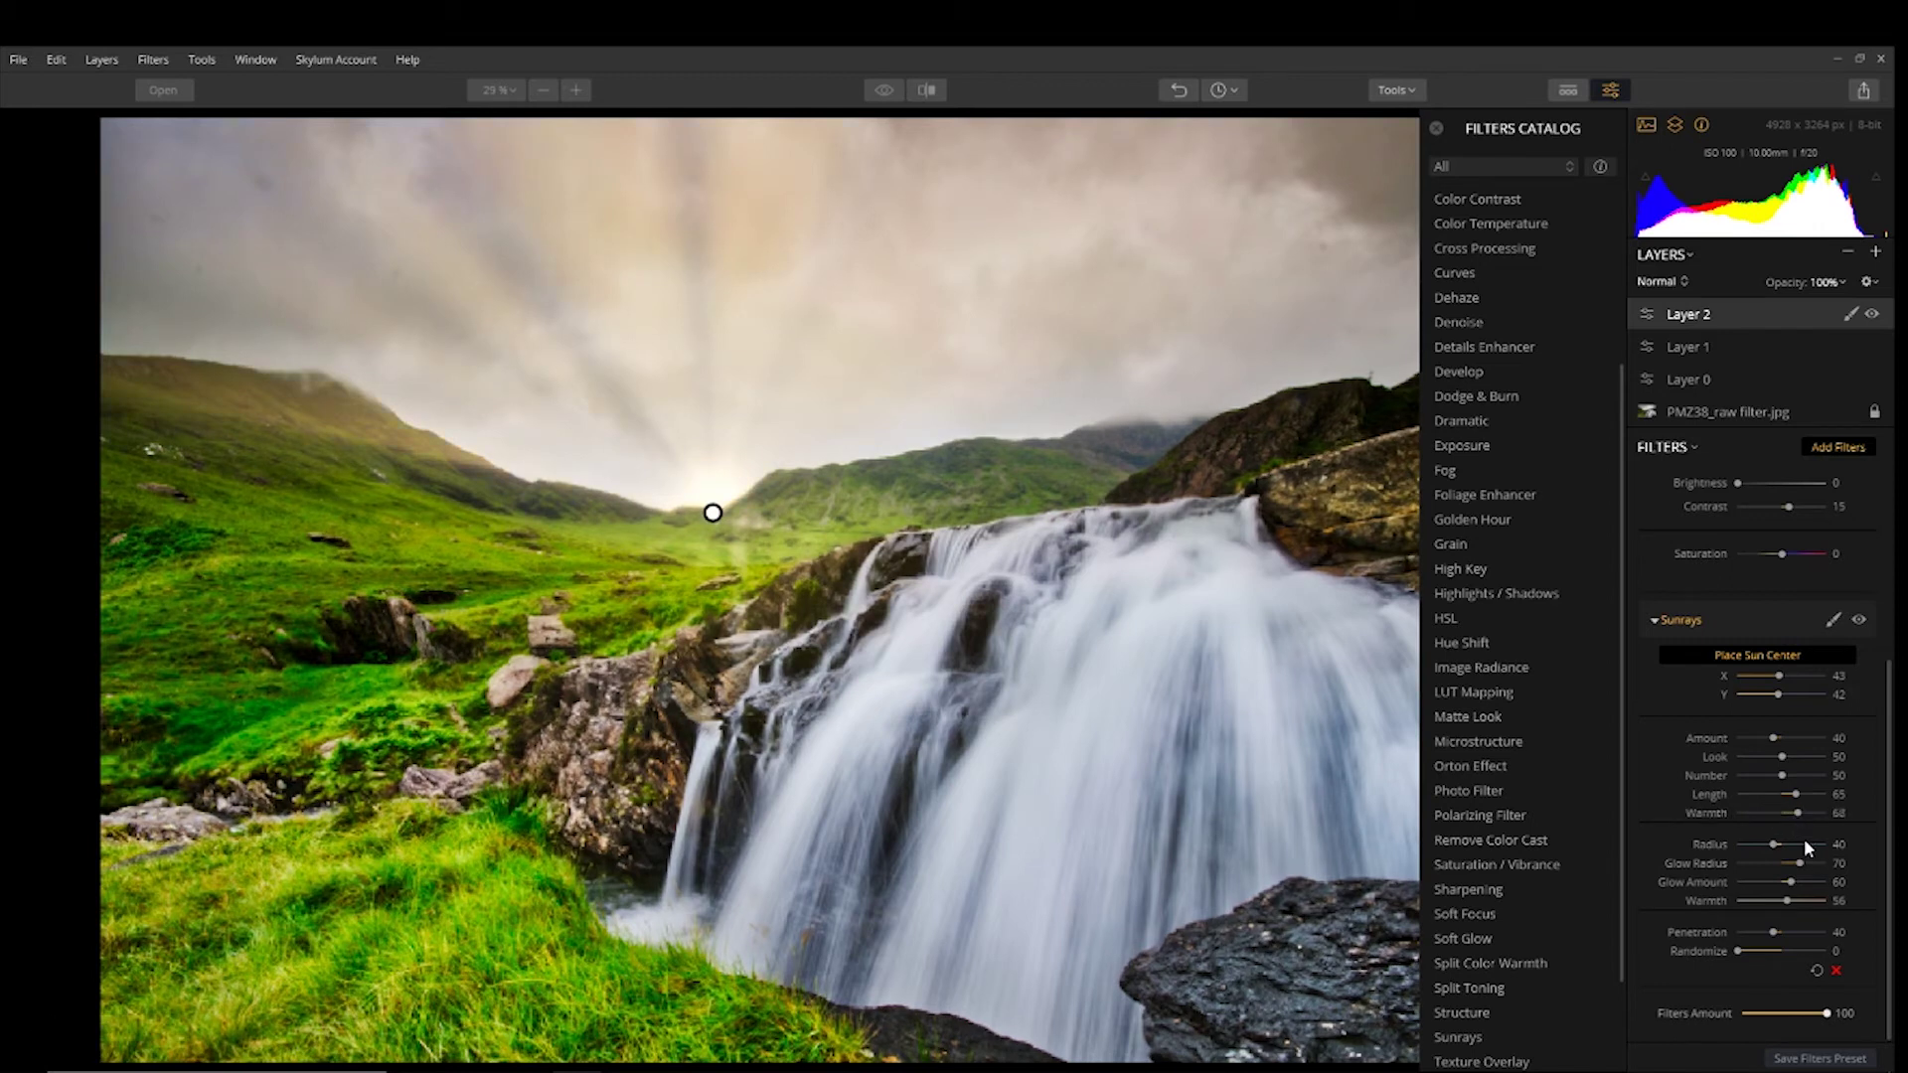
{"action": "left_click_drag", "start_coordinate": [1739, 956], "coordinate": [1762, 960]}
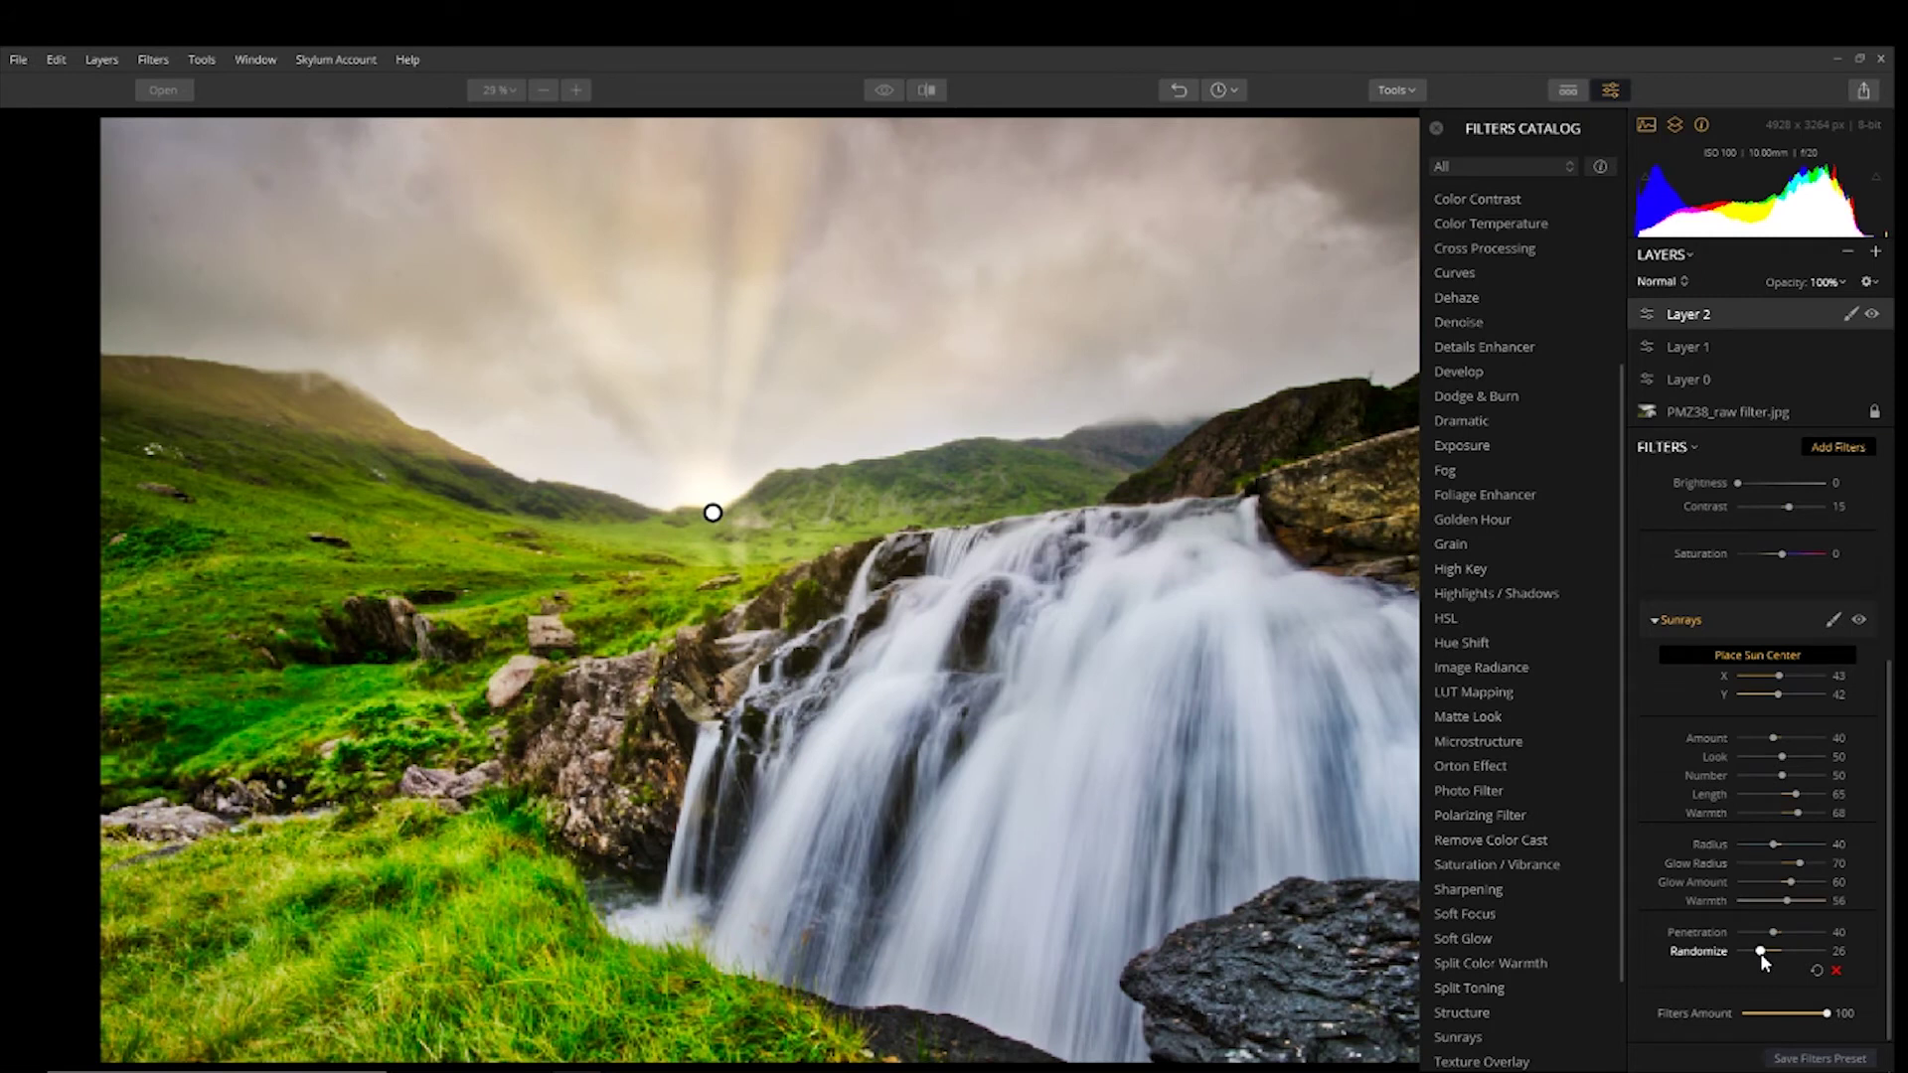
{"action": "left_click_drag", "start_coordinate": [1773, 739], "coordinate": [1760, 743]}
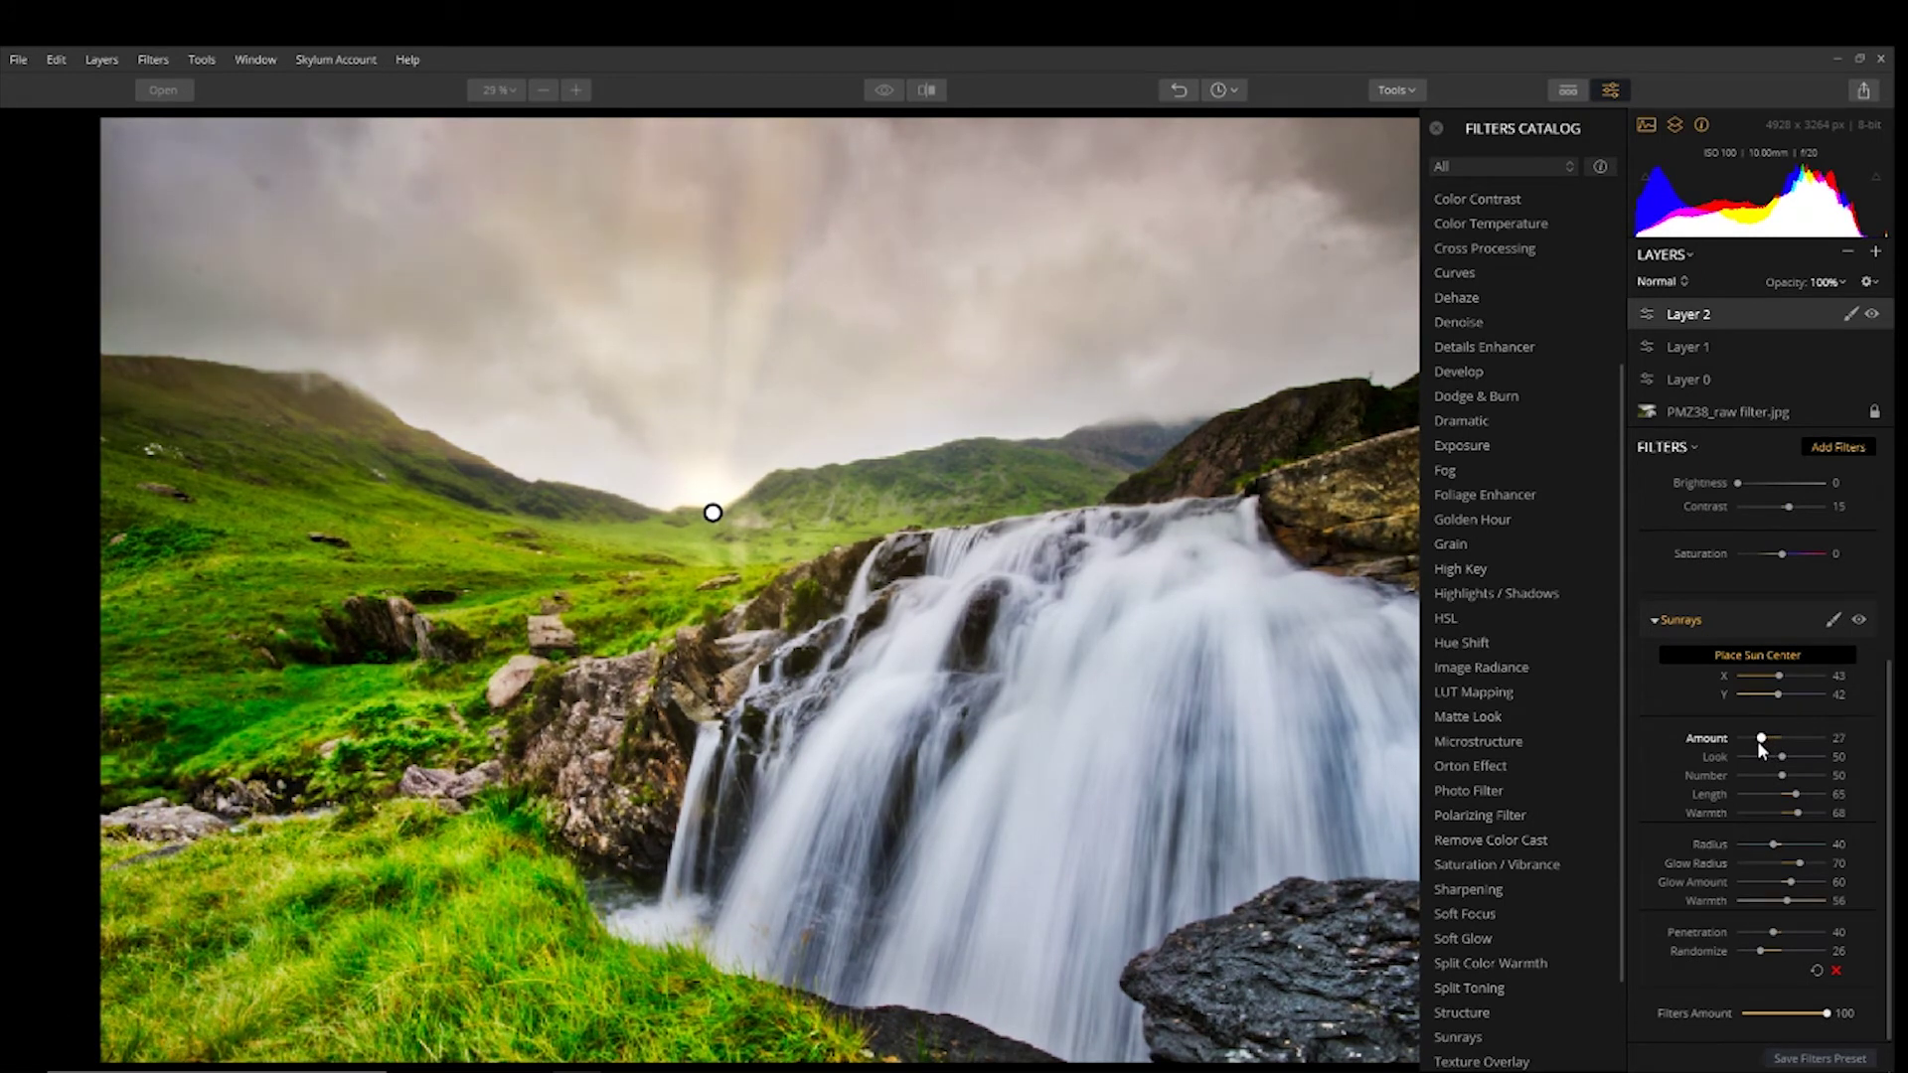
{"action": "left_click_drag", "start_coordinate": [1782, 757], "coordinate": [1794, 760]}
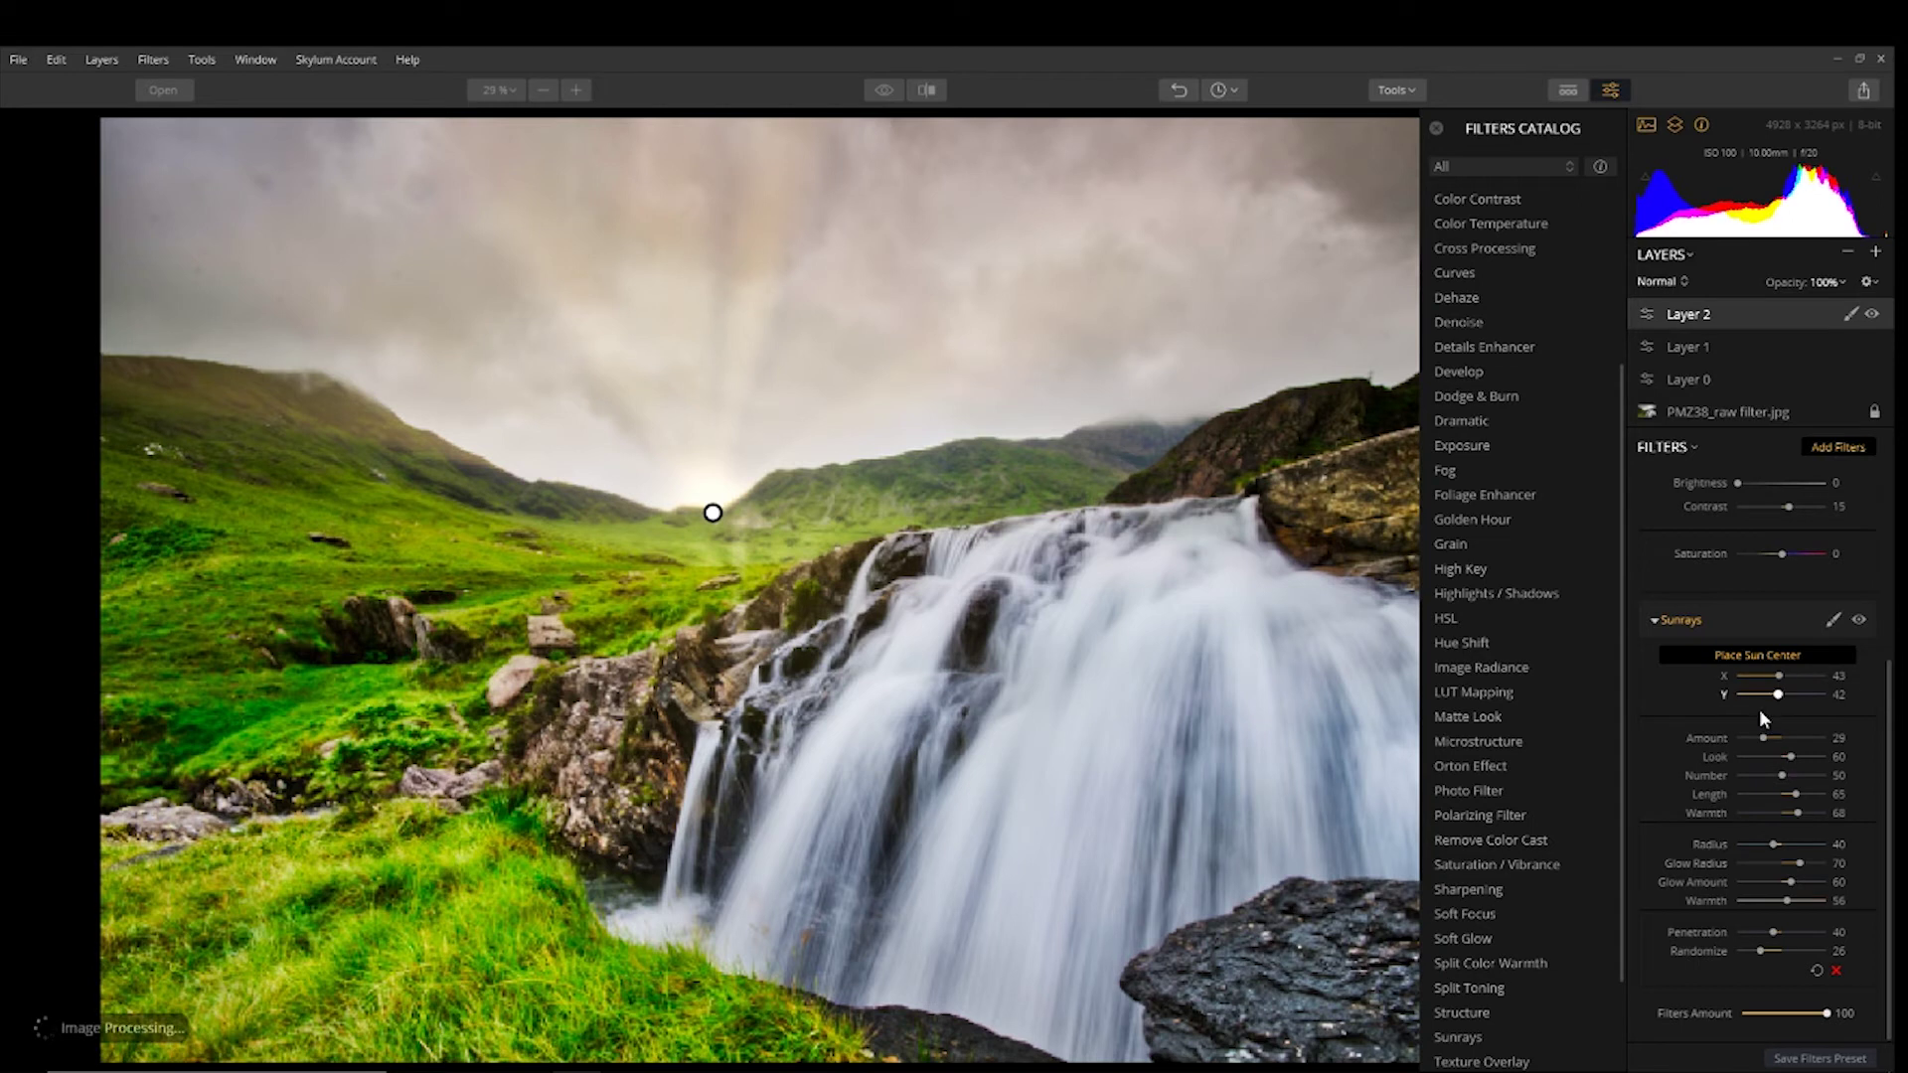
{"action": "left_click_drag", "start_coordinate": [1762, 741], "coordinate": [1754, 742]}
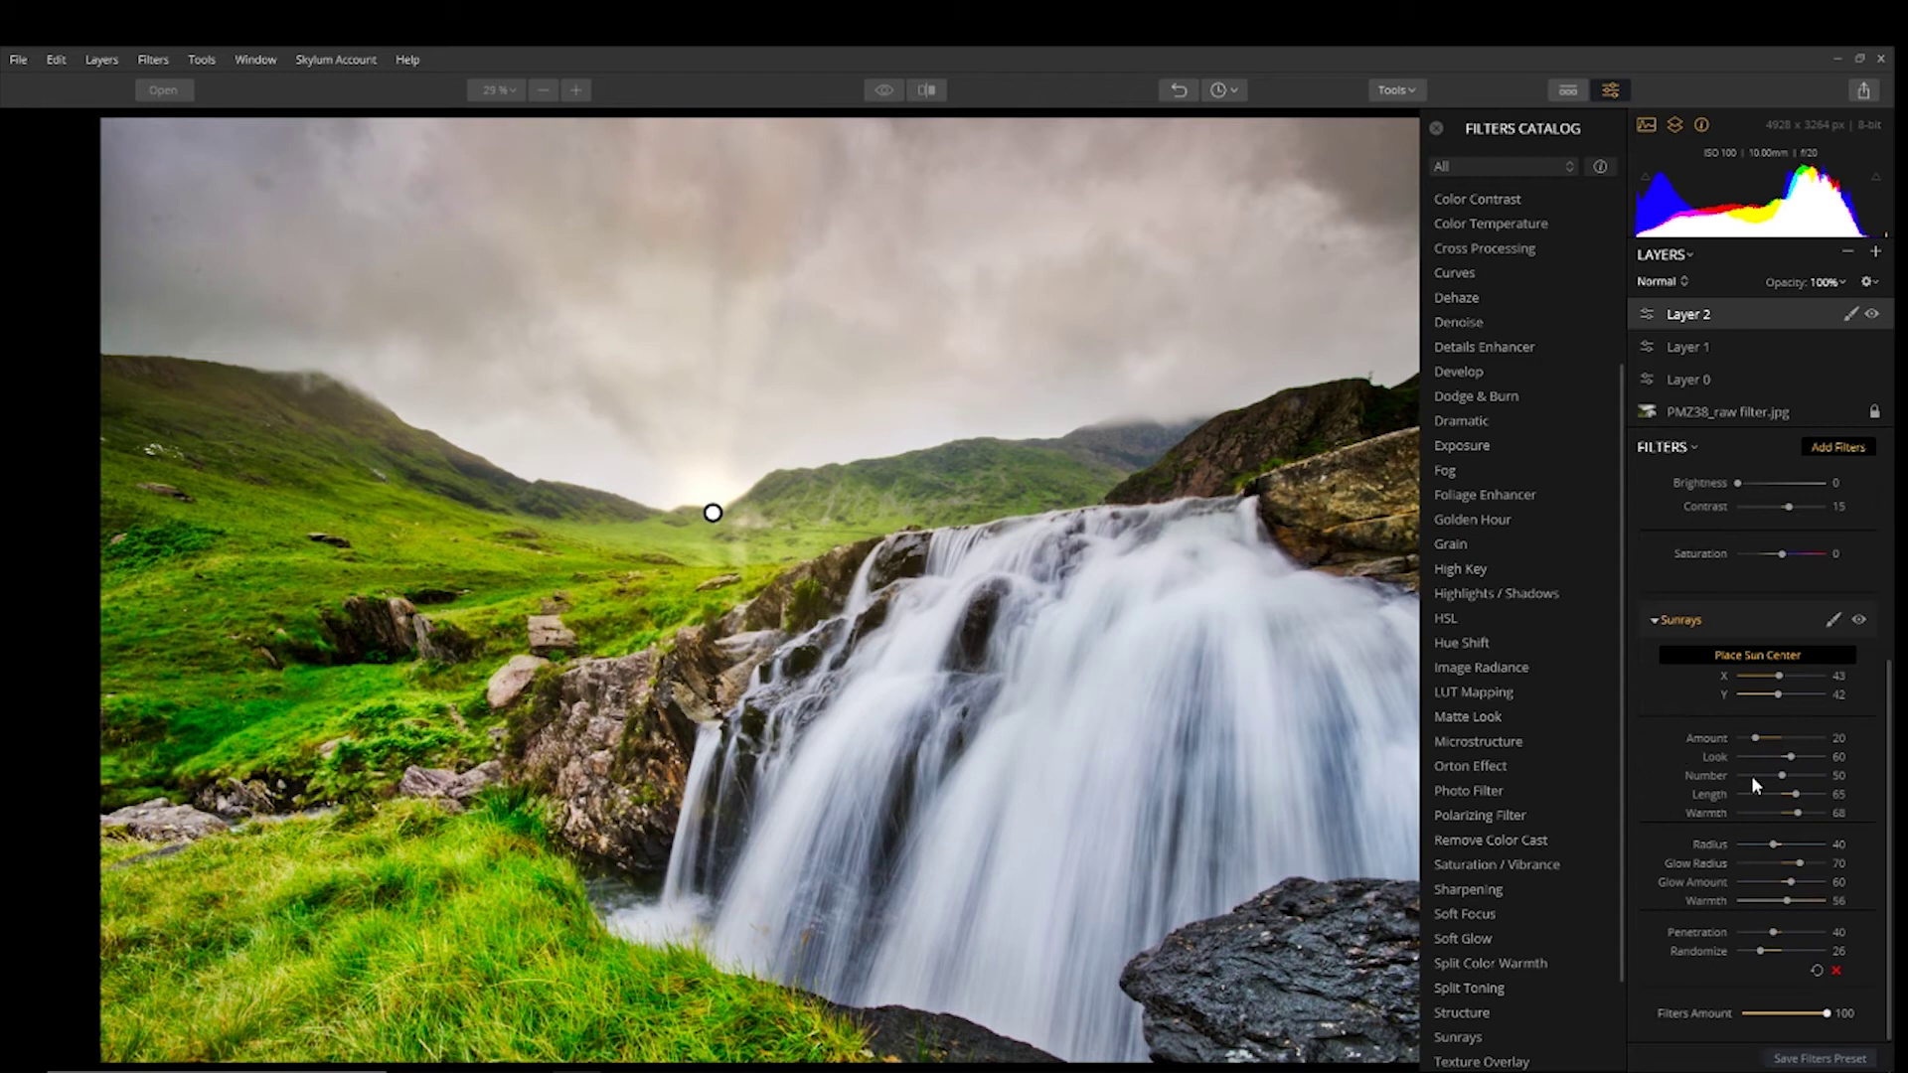
- Finish placing the sun centre and toggle the Sunrays filter off and on to compare
{"action": "left_click", "coordinate": [1768, 653]}
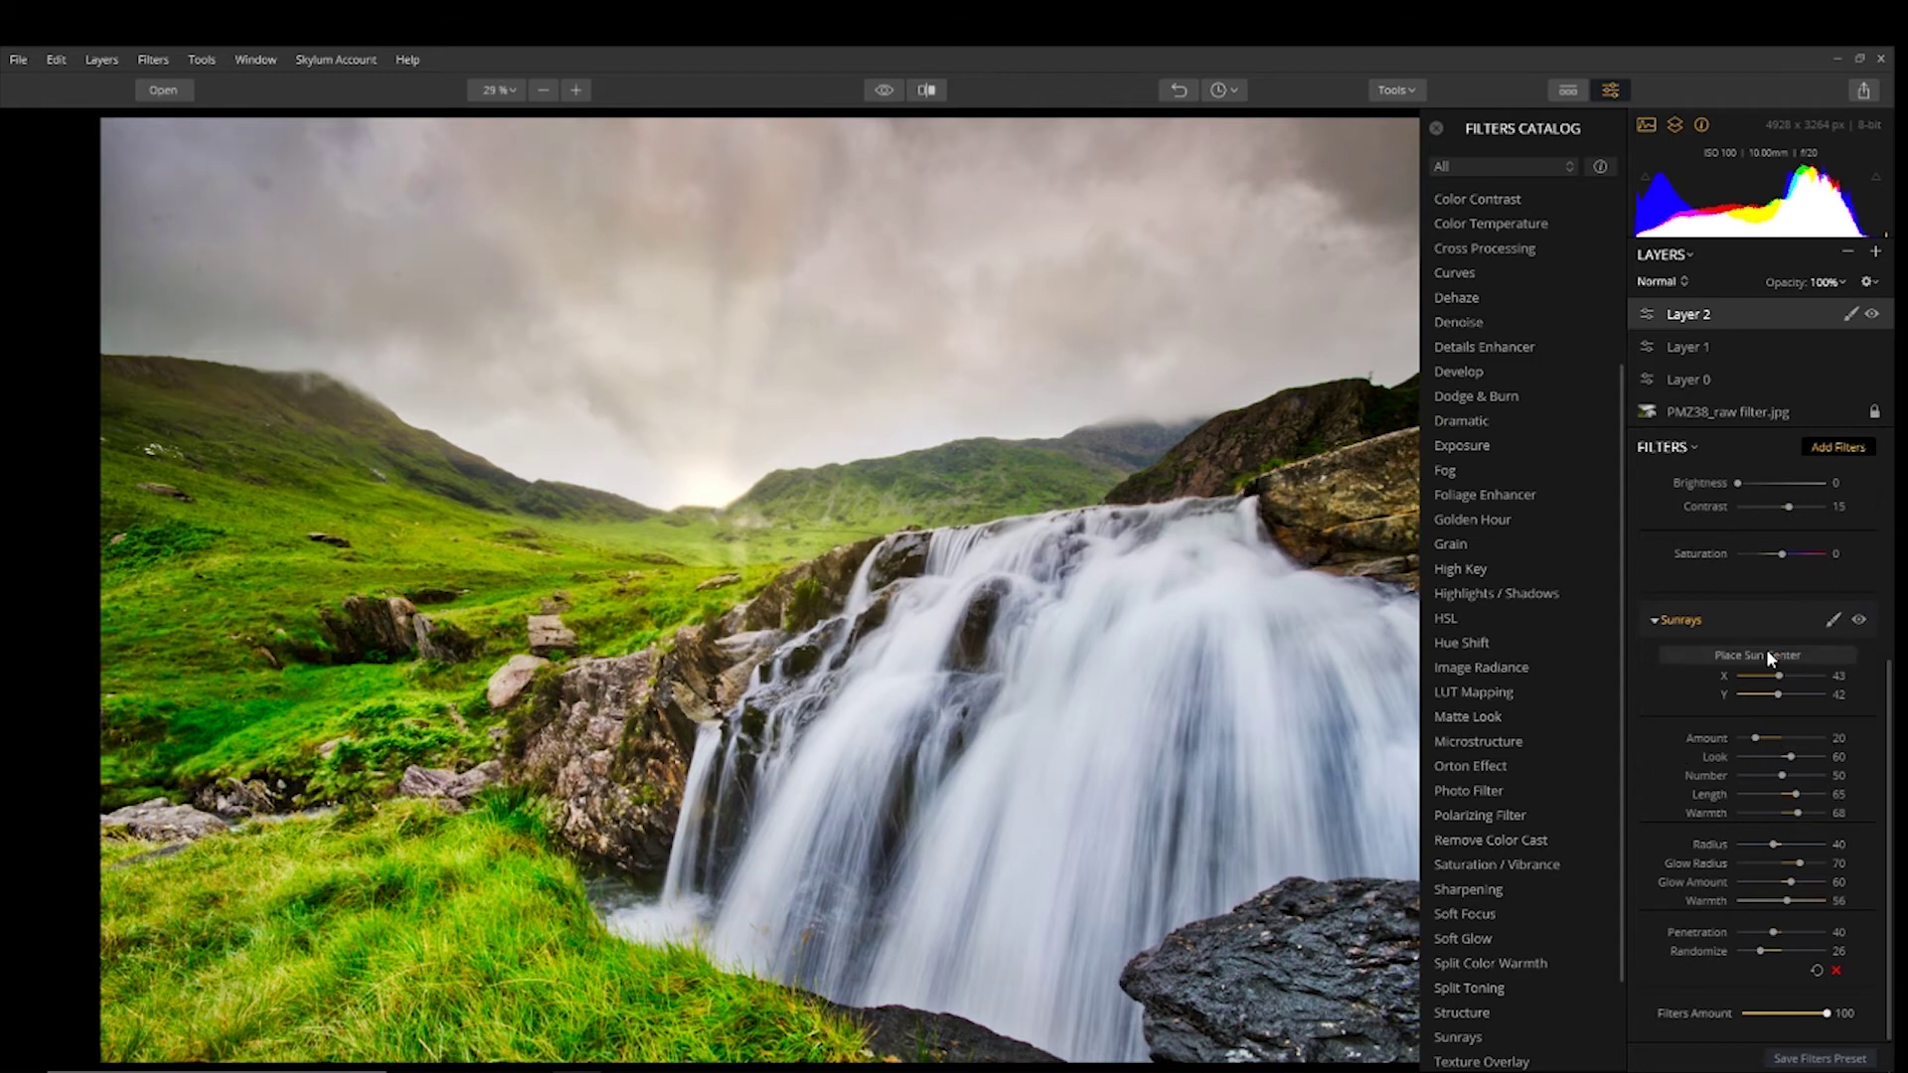
{"action": "left_click", "coordinate": [1859, 621]}
{"action": "left_click", "coordinate": [1859, 621]}
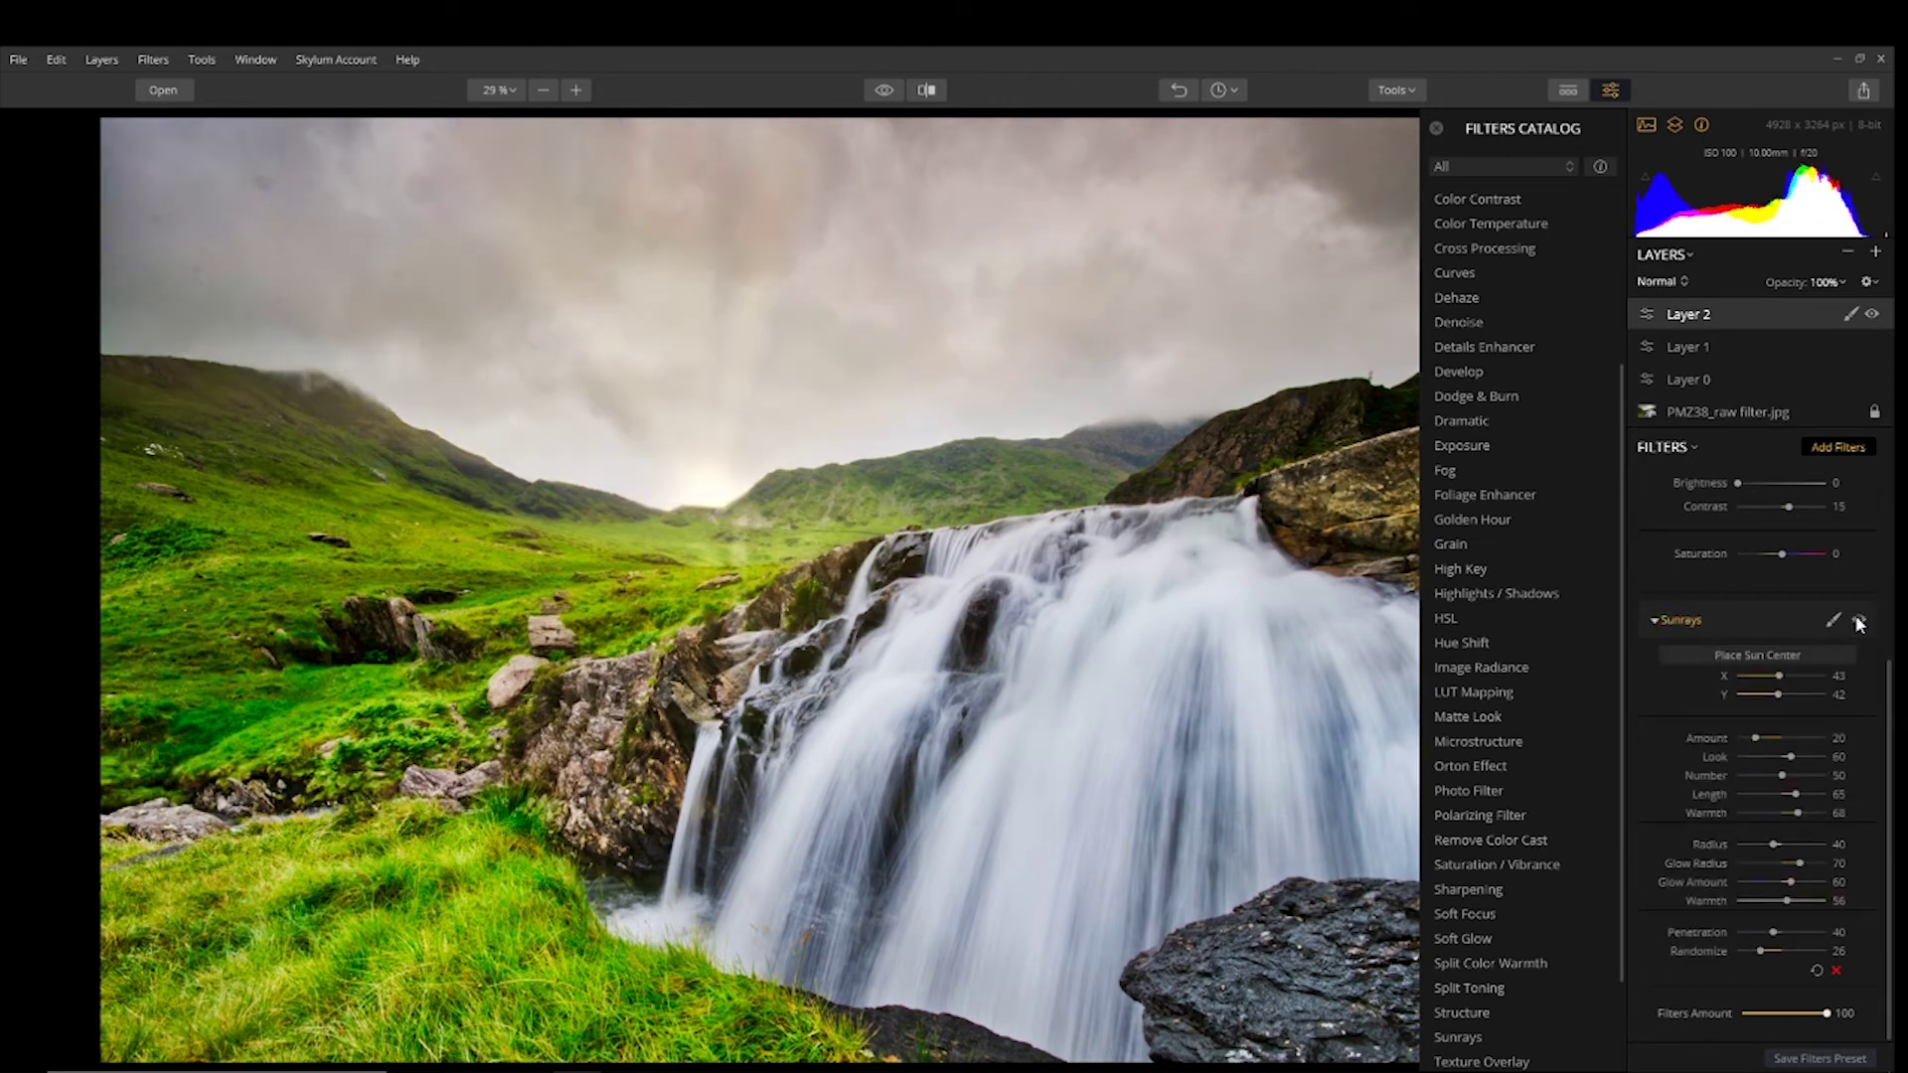
{"action": "left_click", "coordinate": [1859, 621]}
{"action": "left_click", "coordinate": [1859, 621]}
- Close the Filters Catalog, compare the edit with the original, and start adding a new layer
{"action": "left_click", "coordinate": [1437, 129]}
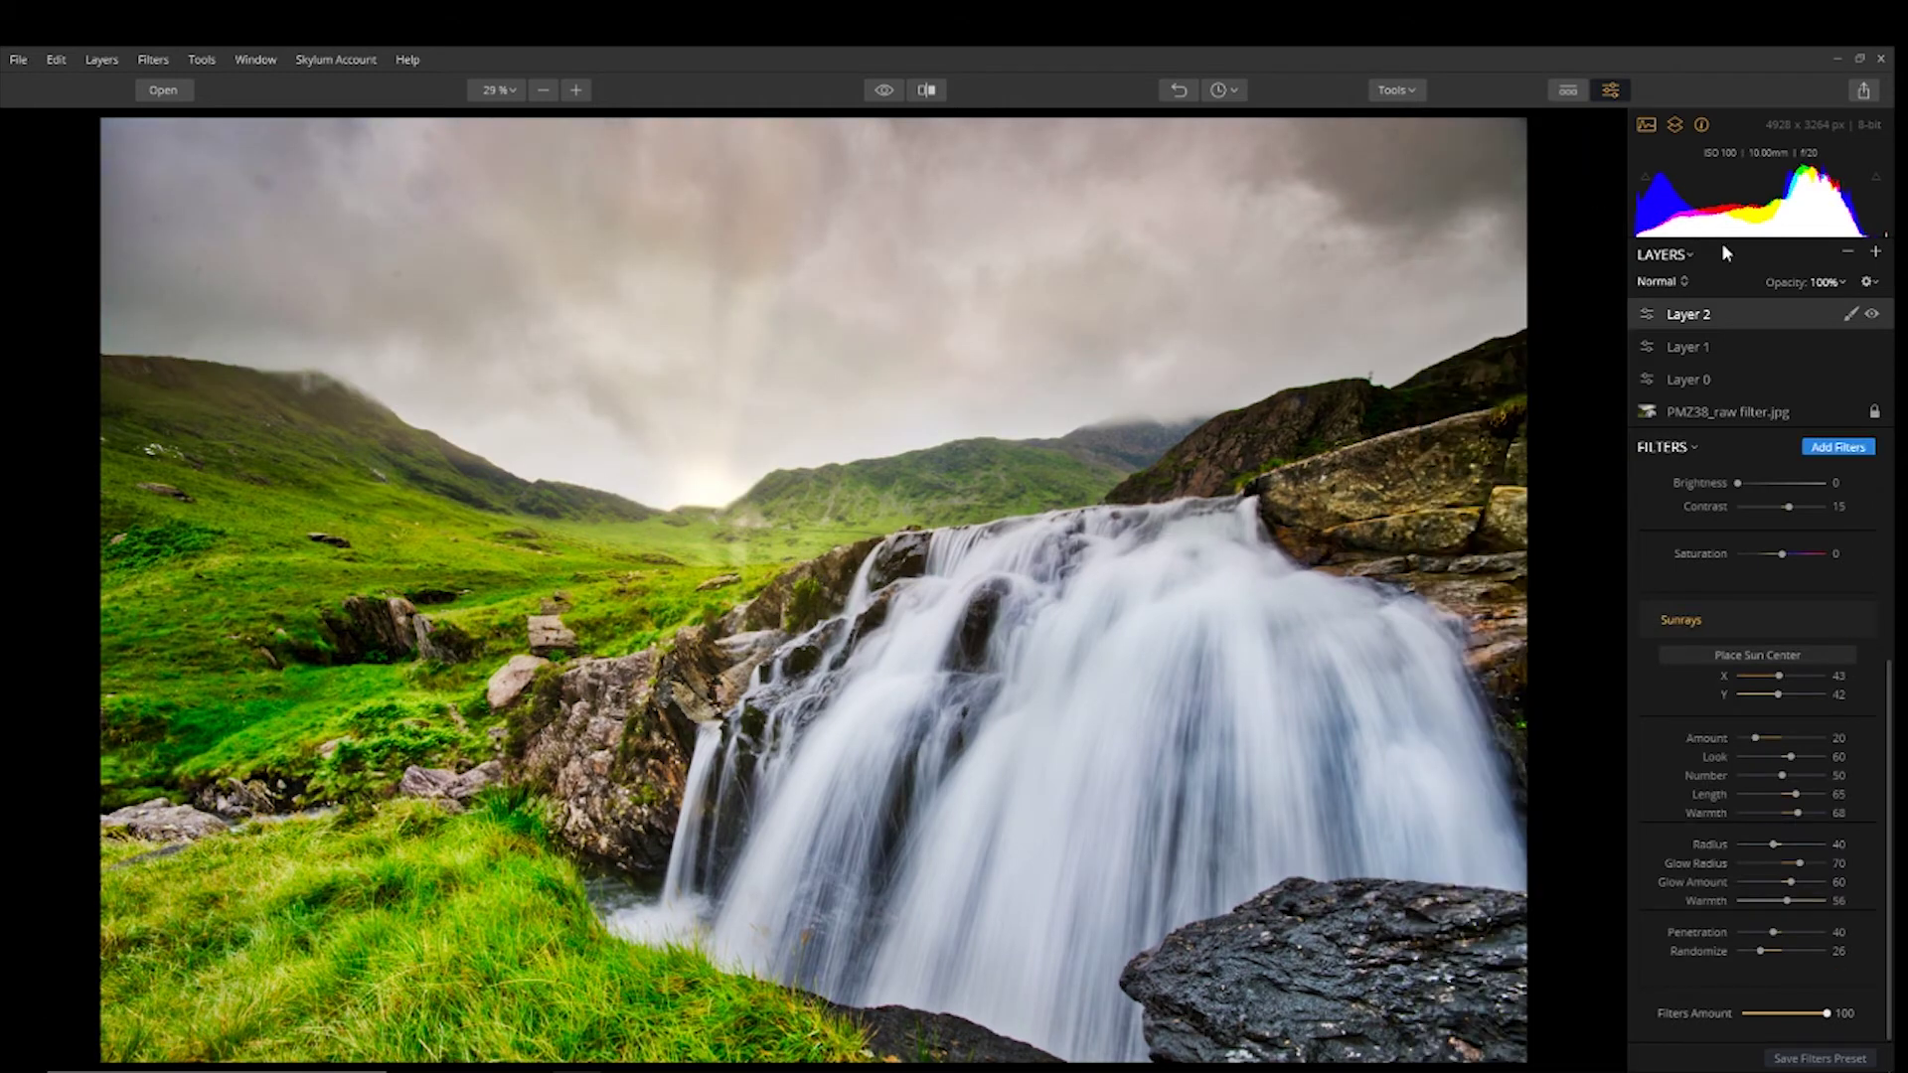
{"action": "left_click", "coordinate": [879, 87]}
{"action": "left_click", "coordinate": [878, 87]}
{"action": "left_click", "coordinate": [880, 90]}
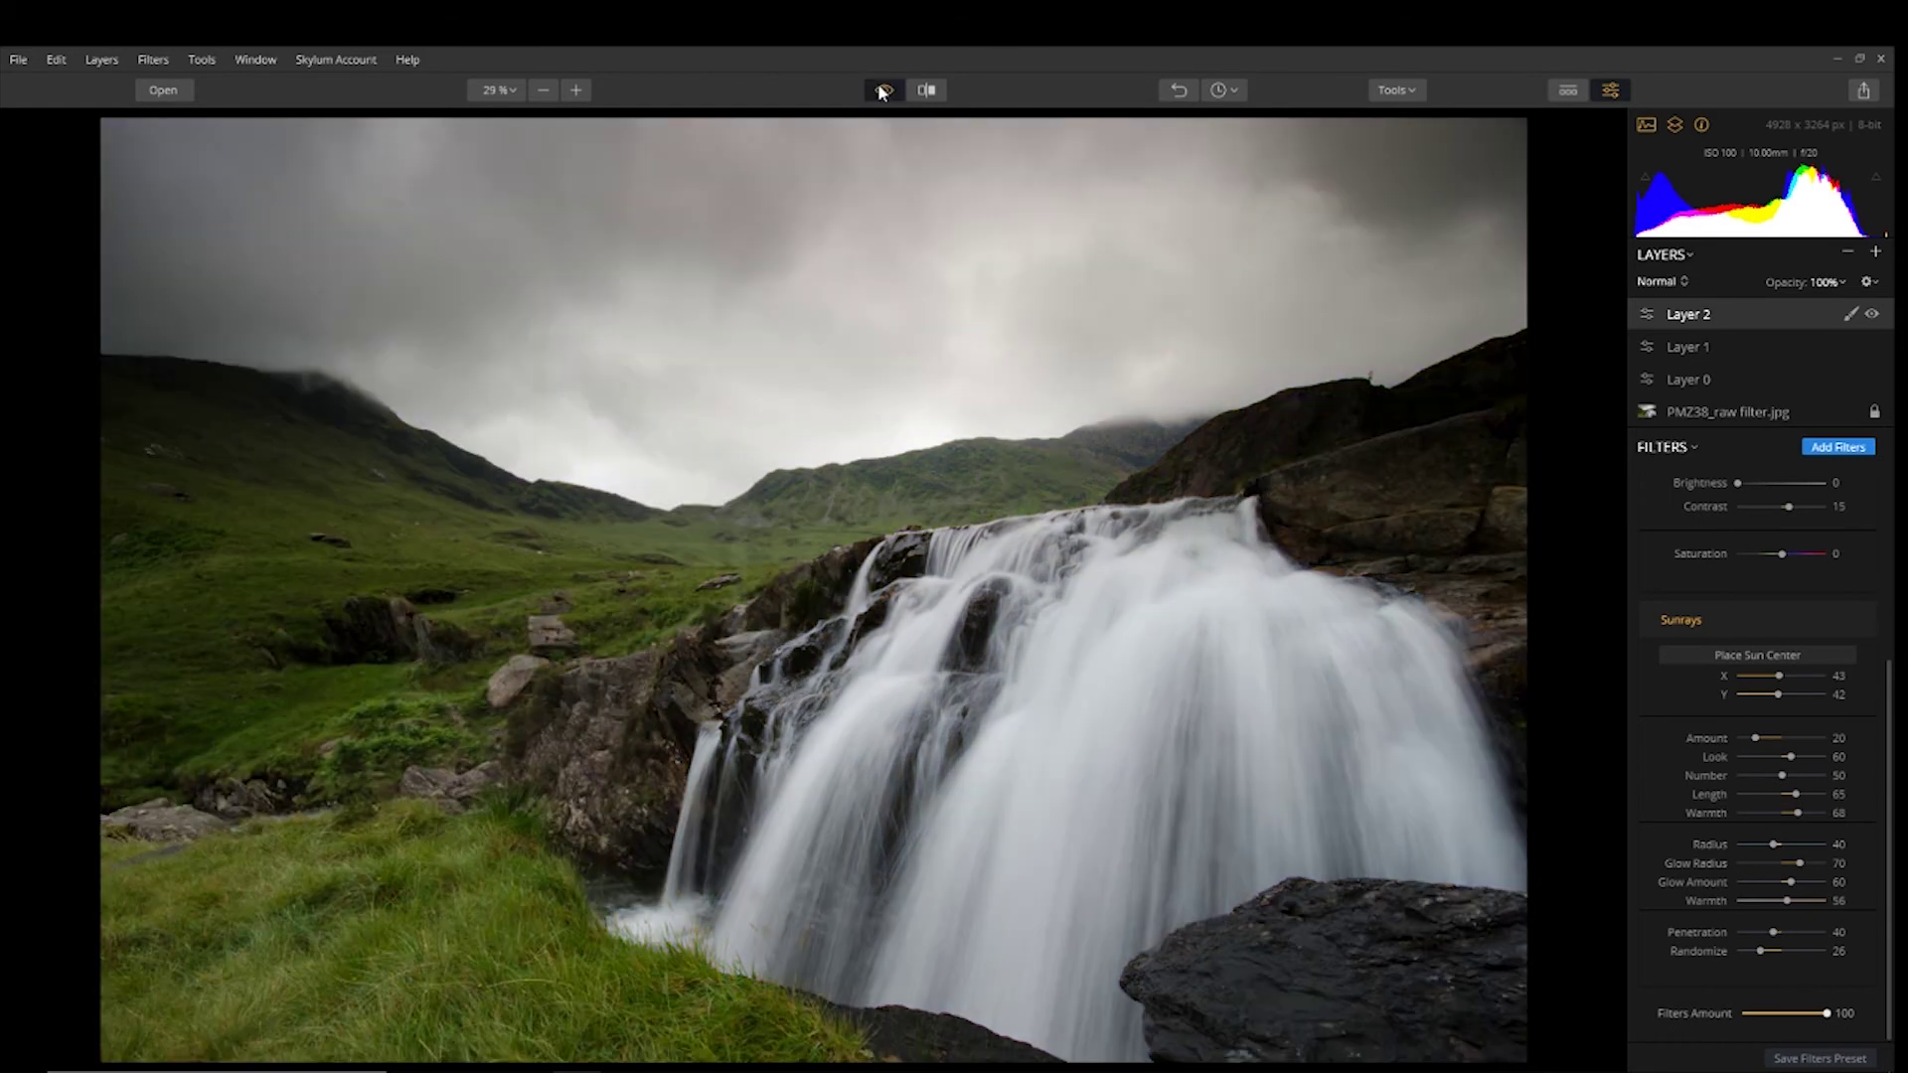
{"action": "left_click", "coordinate": [880, 90]}
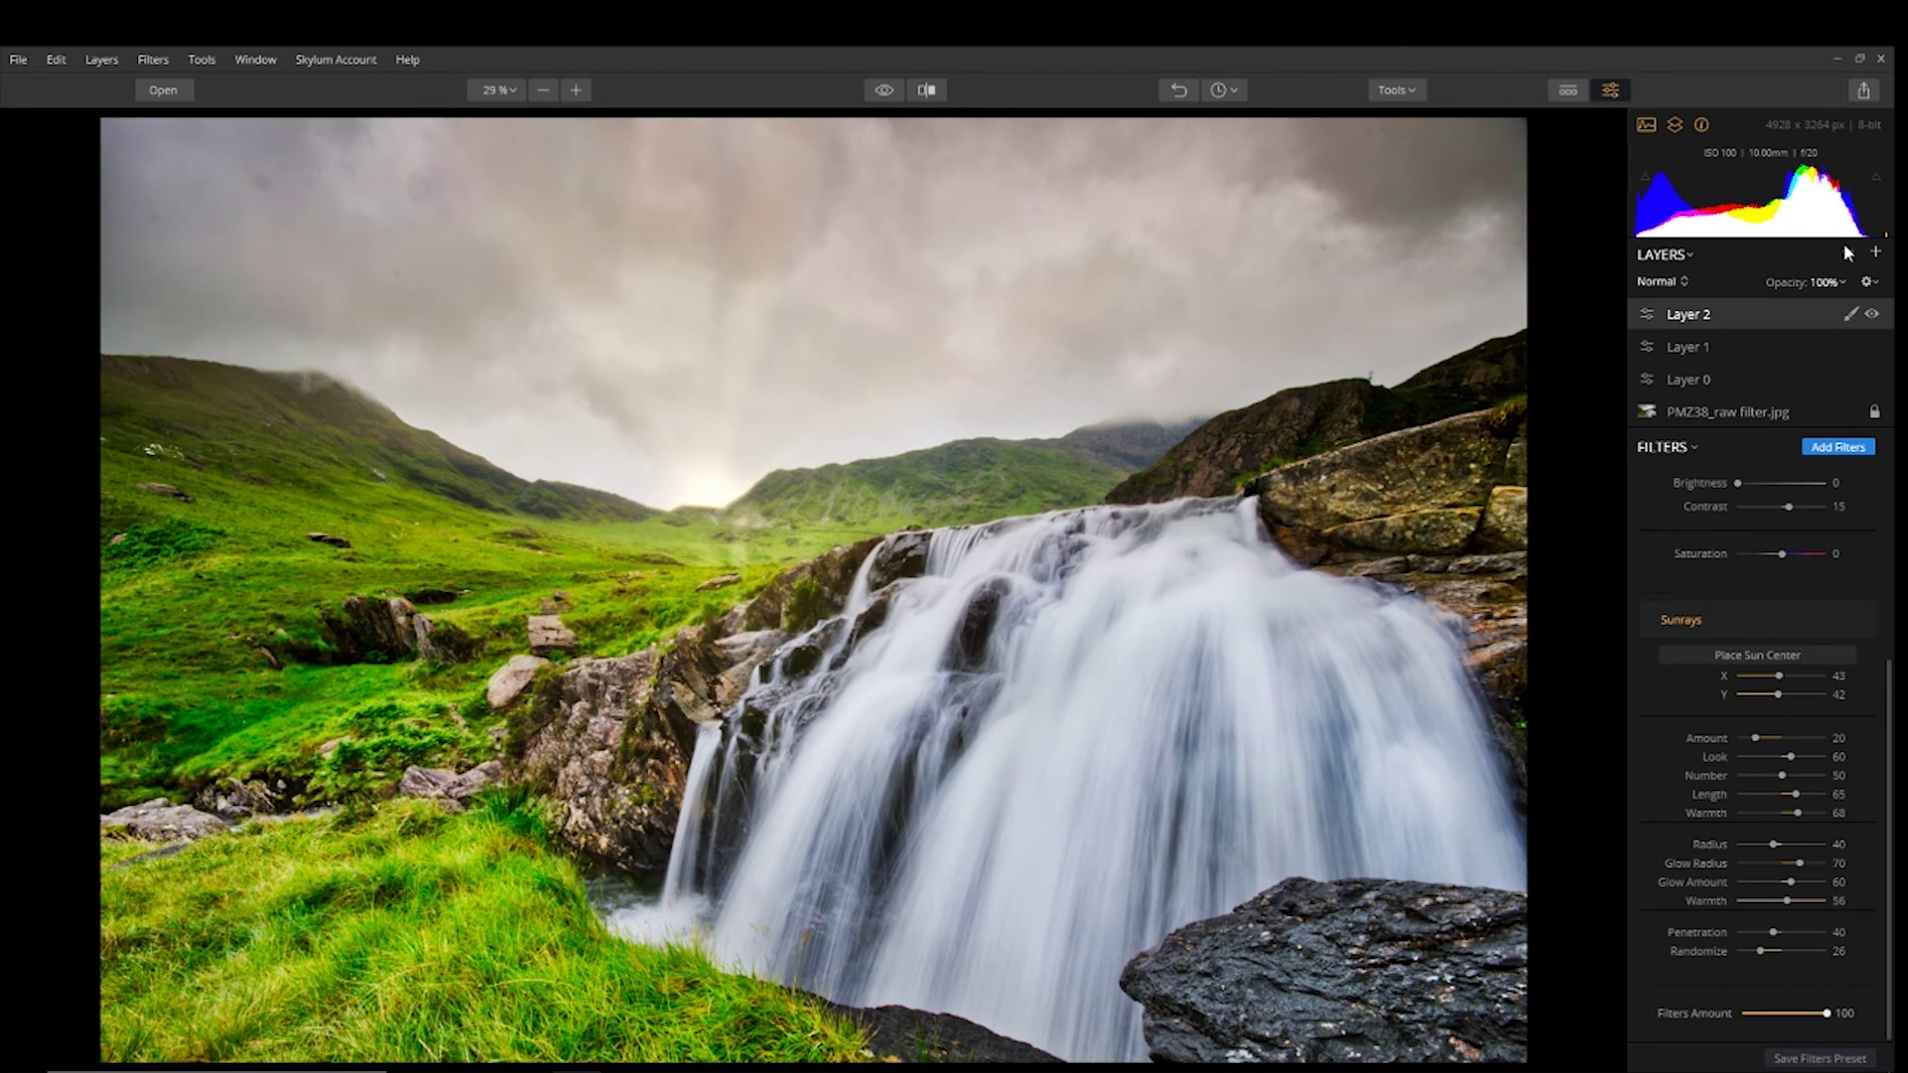
{"action": "left_click", "coordinate": [1877, 255]}
- Add adjustment Layer 3 with a Dodge & Burn filter and start painting
{"action": "left_click", "coordinate": [1838, 272]}
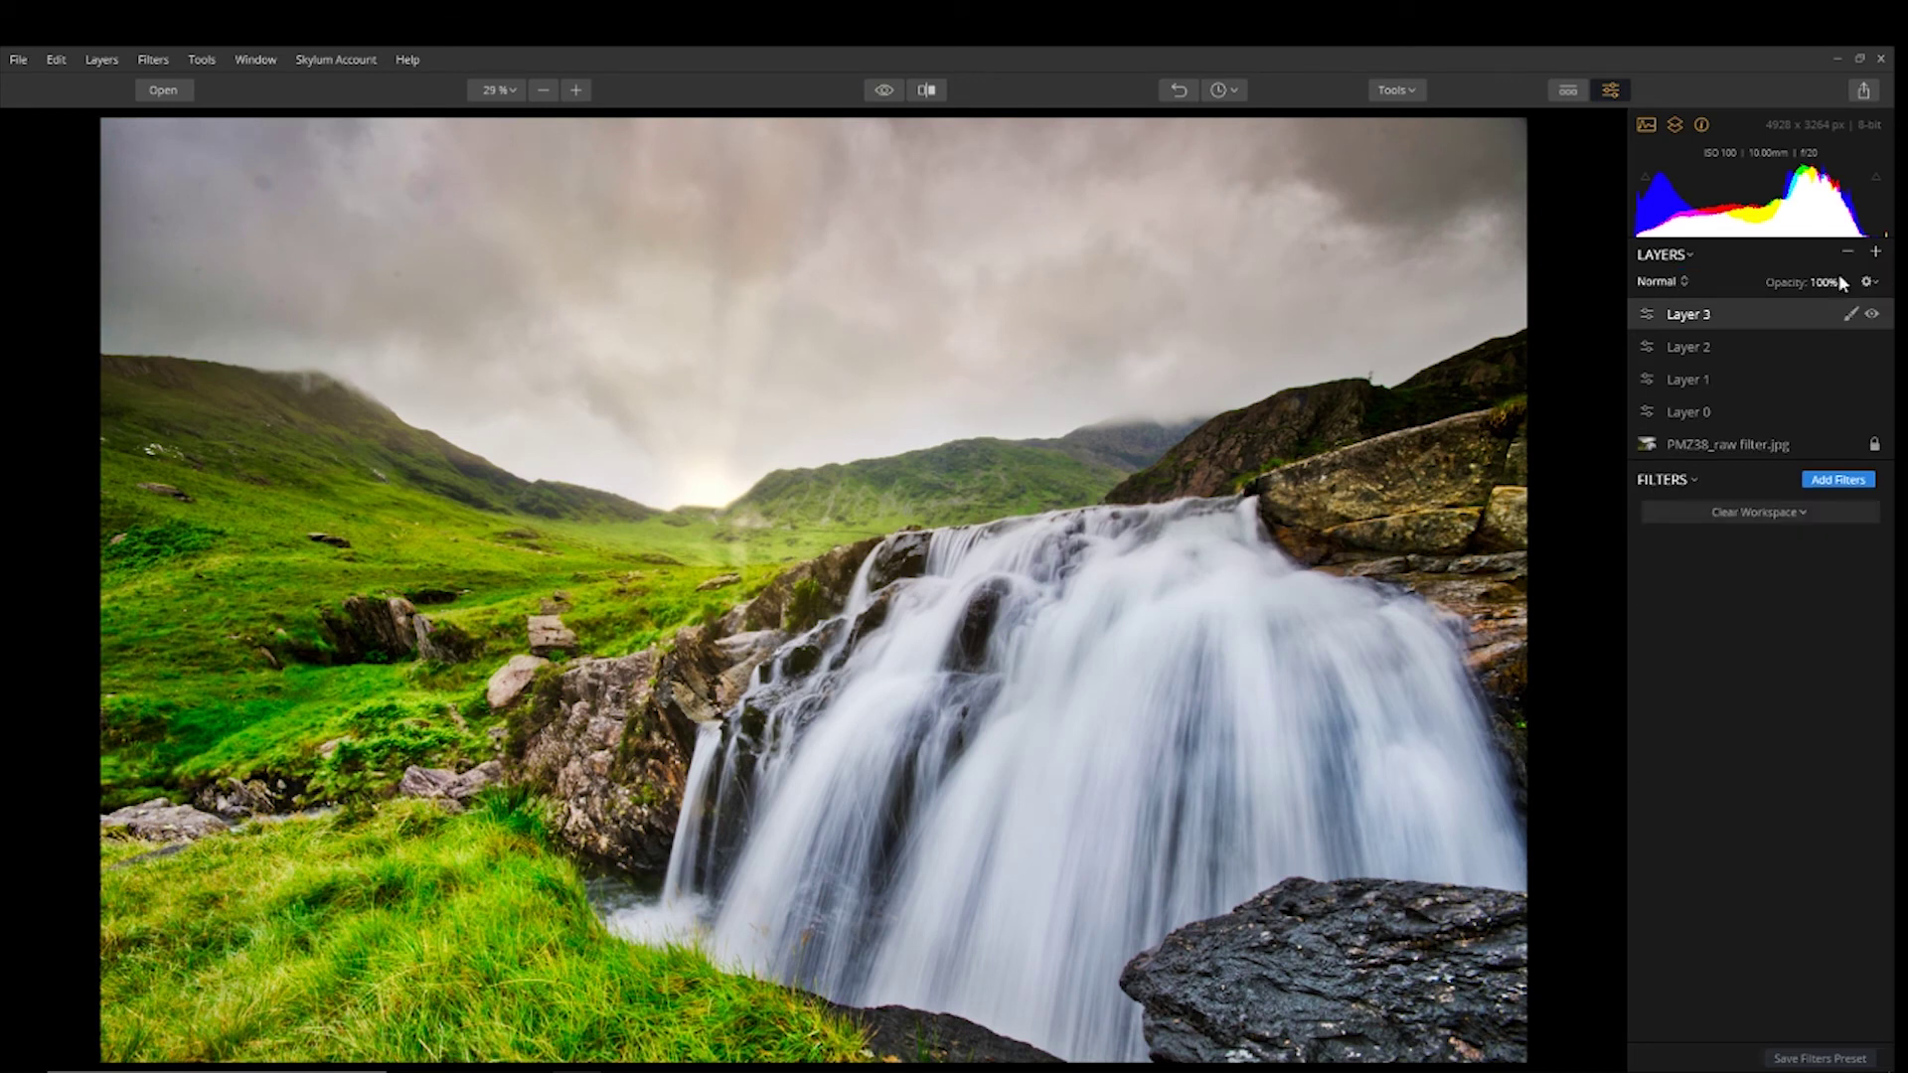
{"action": "left_click", "coordinate": [1837, 481]}
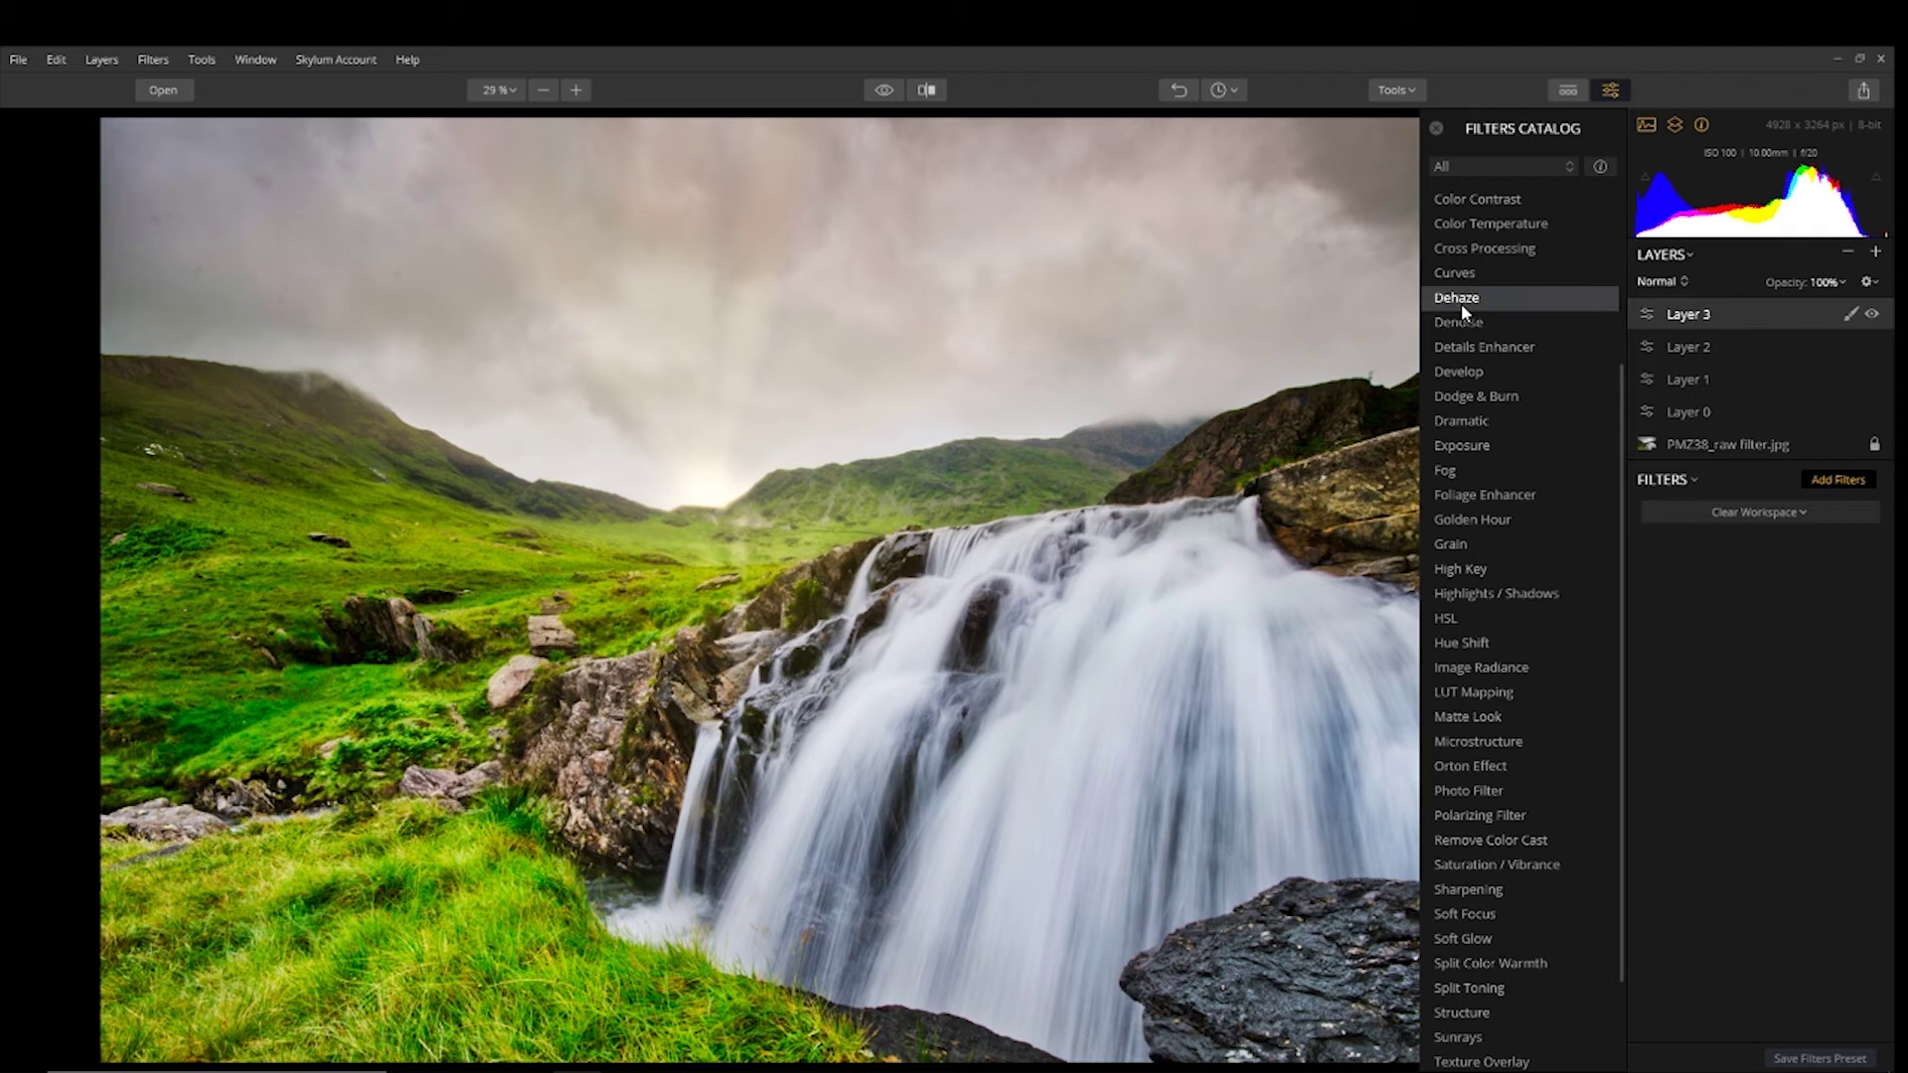
{"action": "left_click", "coordinate": [1495, 400]}
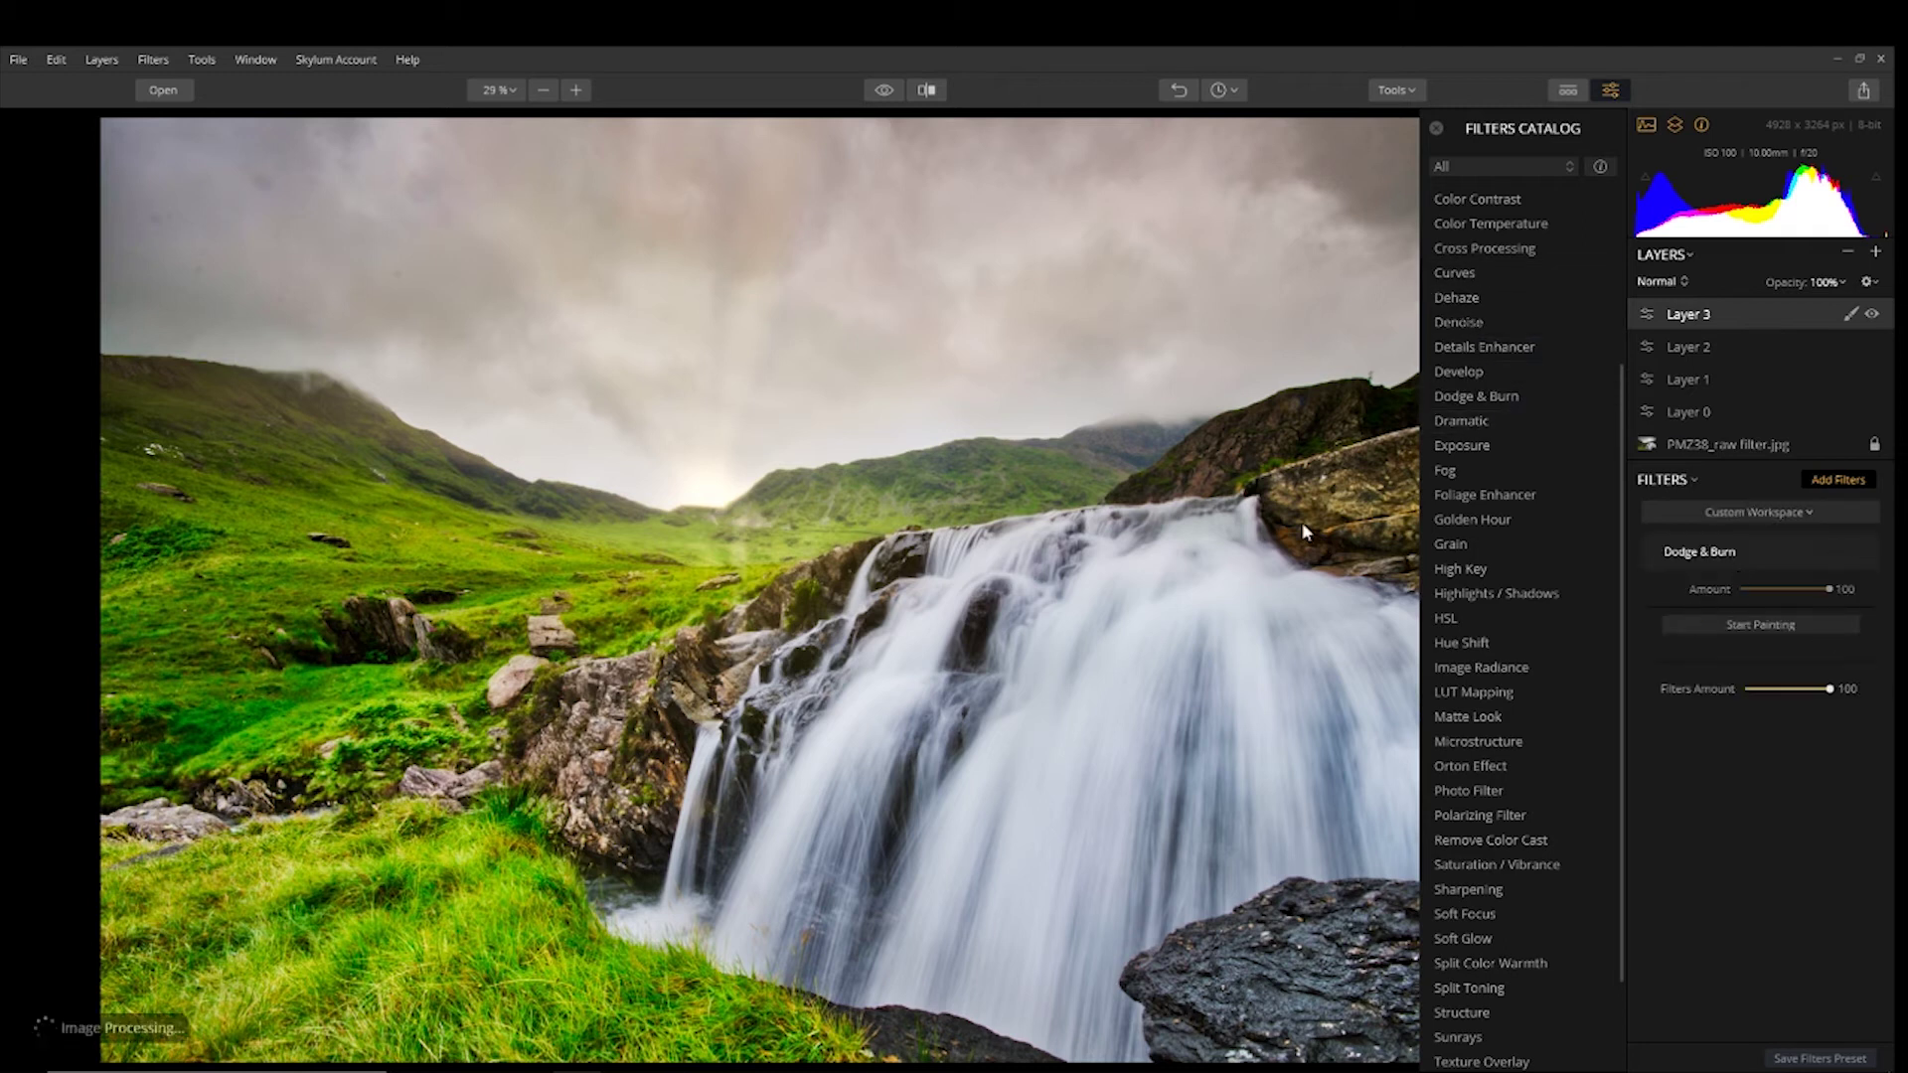
{"action": "left_click", "coordinate": [1755, 624]}
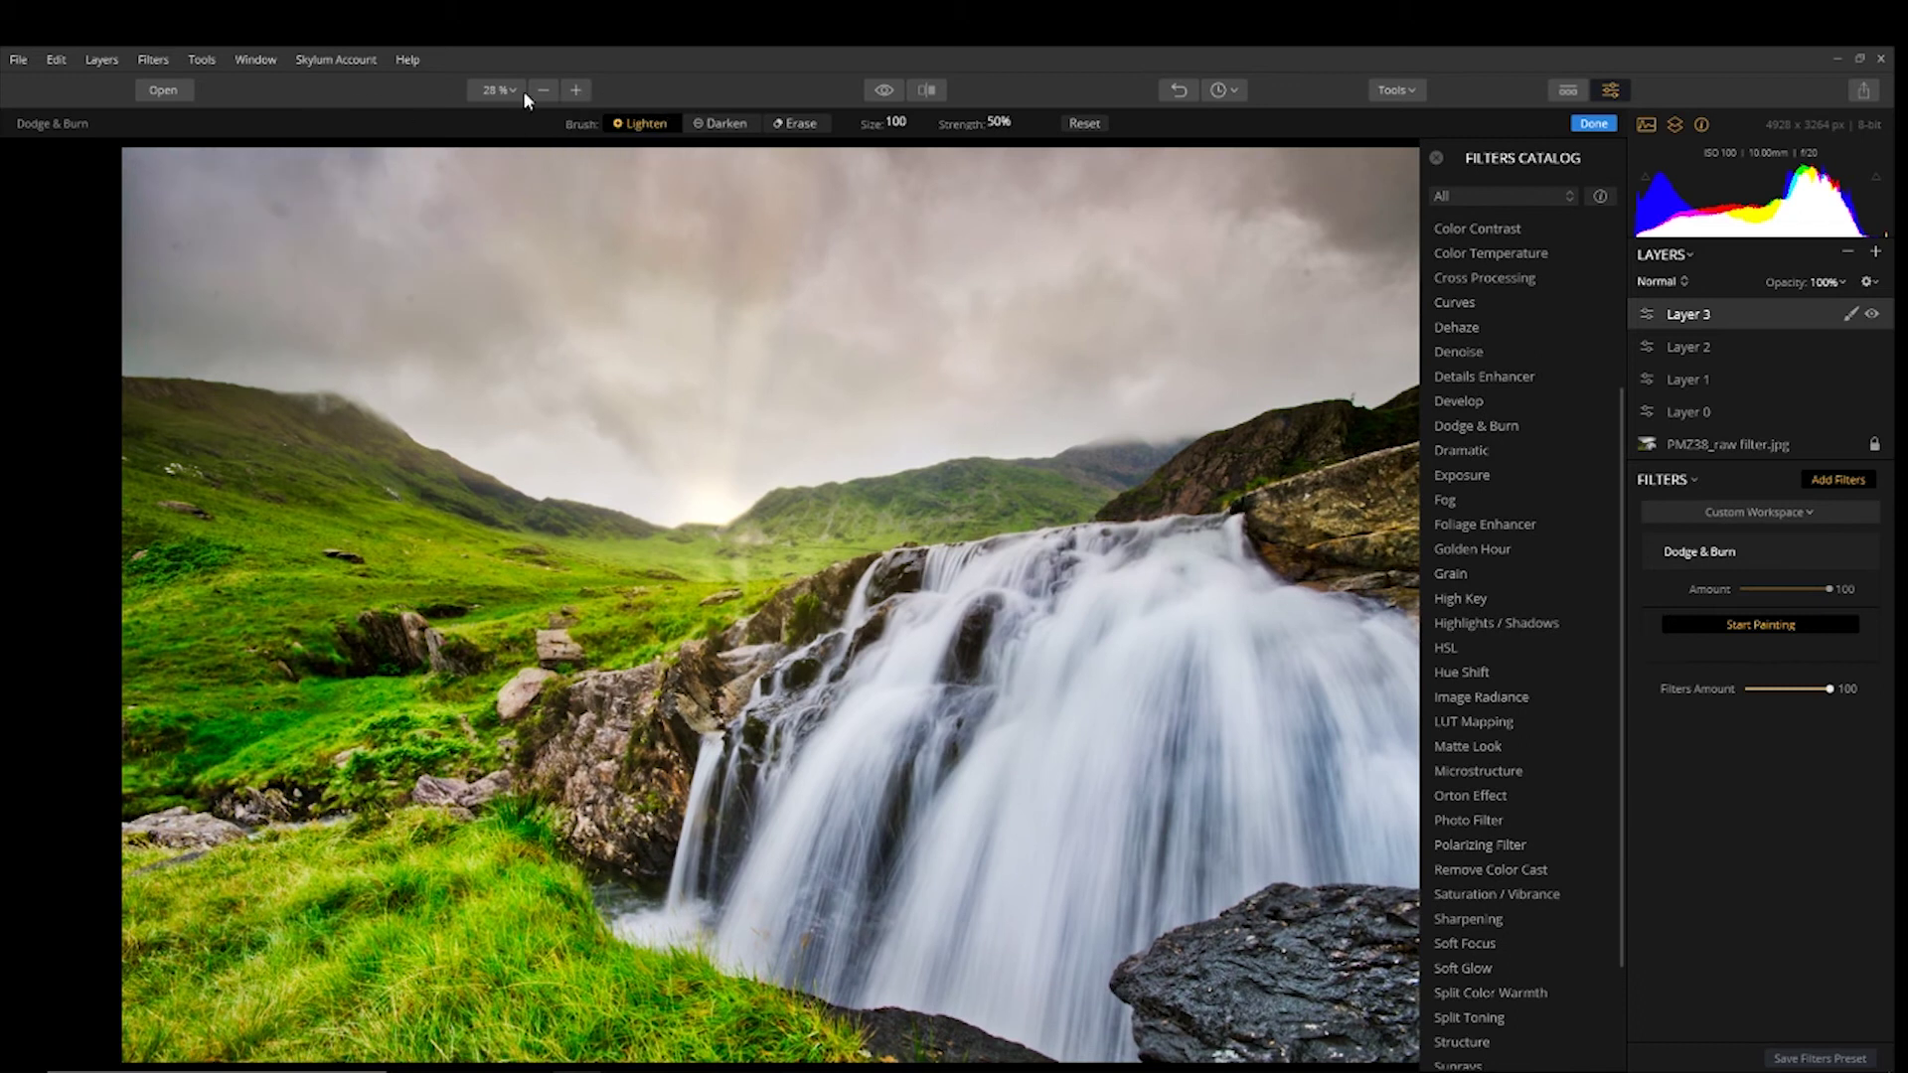
- Lighten the left hillsides and right-hand ridge, erasing some lightening over the central hills
{"action": "mouse_move", "coordinate": [394, 510]}
{"action": "left_mouse_down"}
{"action": "mouse_move", "coordinate": [278, 432]}
{"action": "mouse_move", "coordinate": [101, 424]}
{"action": "mouse_move", "coordinate": [298, 434]}
{"action": "left_mouse_up"}
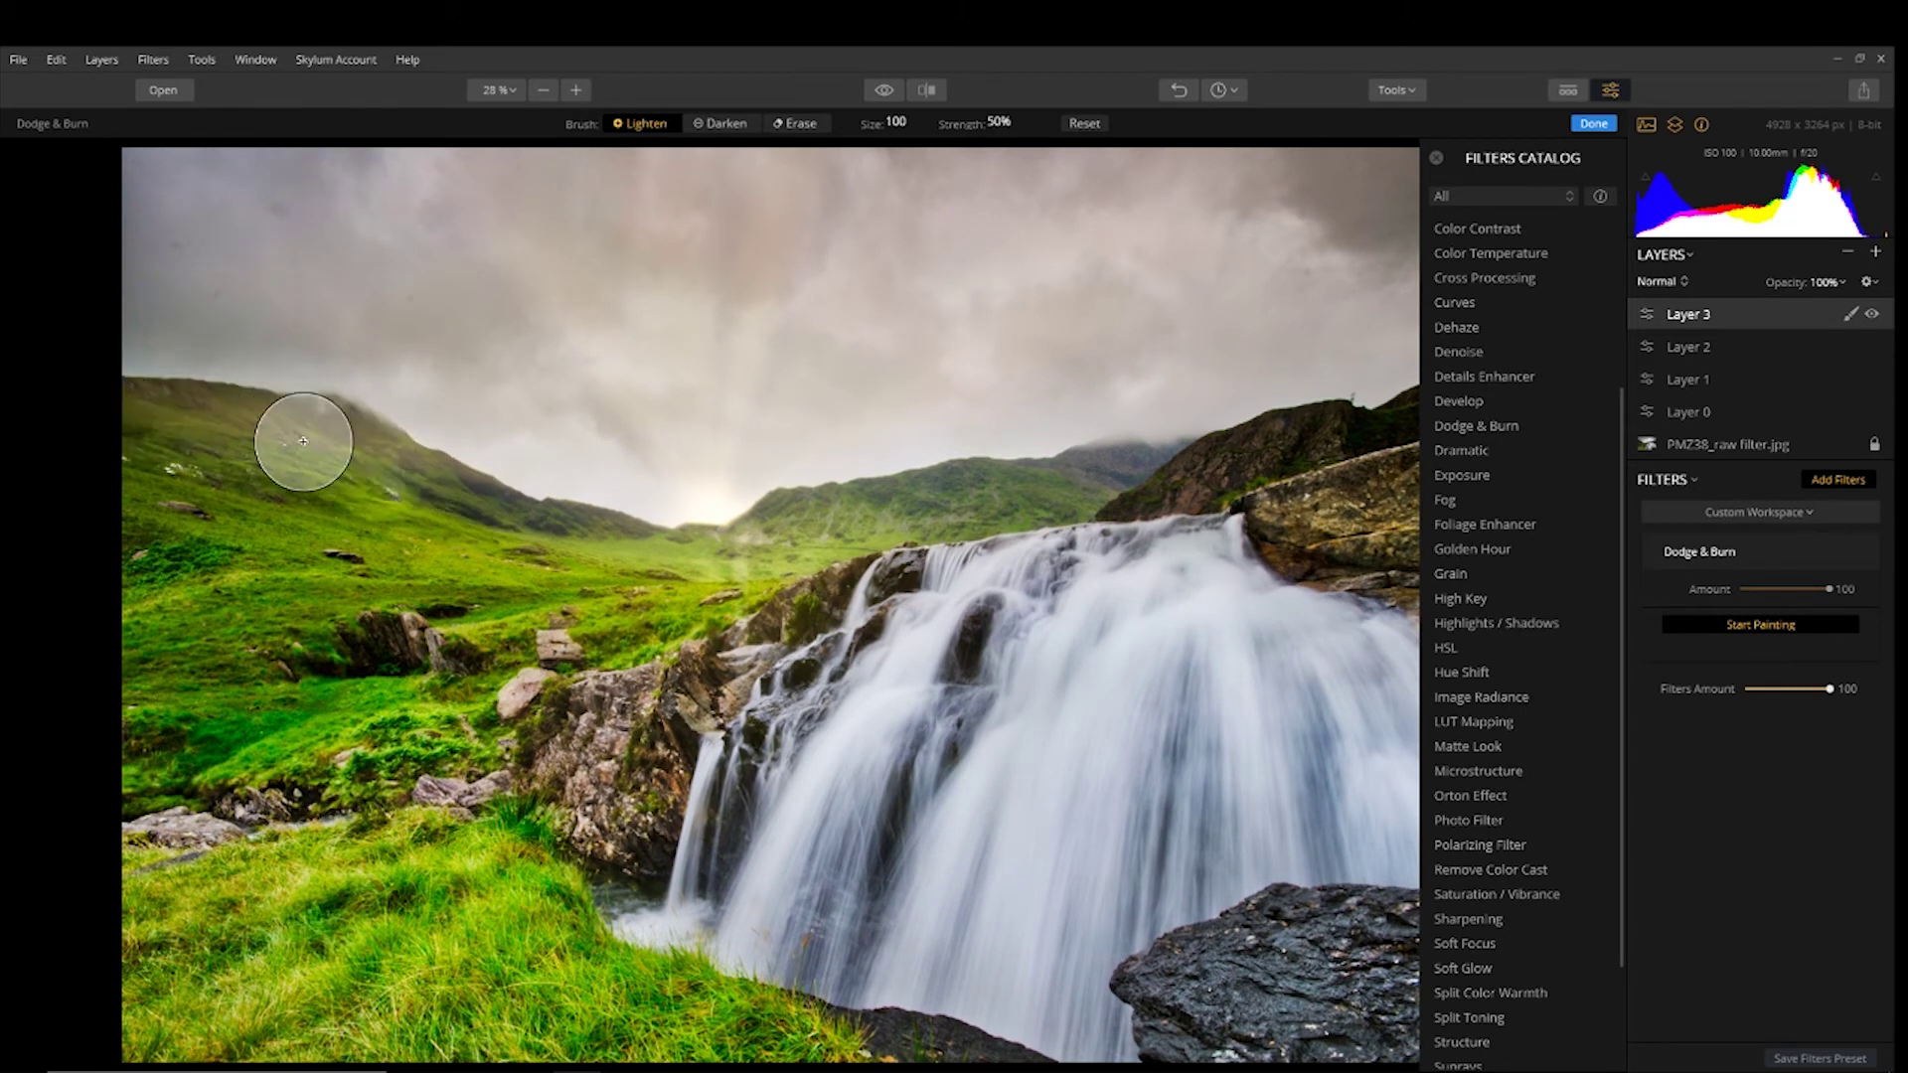
{"action": "left_click_drag", "start_coordinate": [763, 507], "coordinate": [1398, 424]}
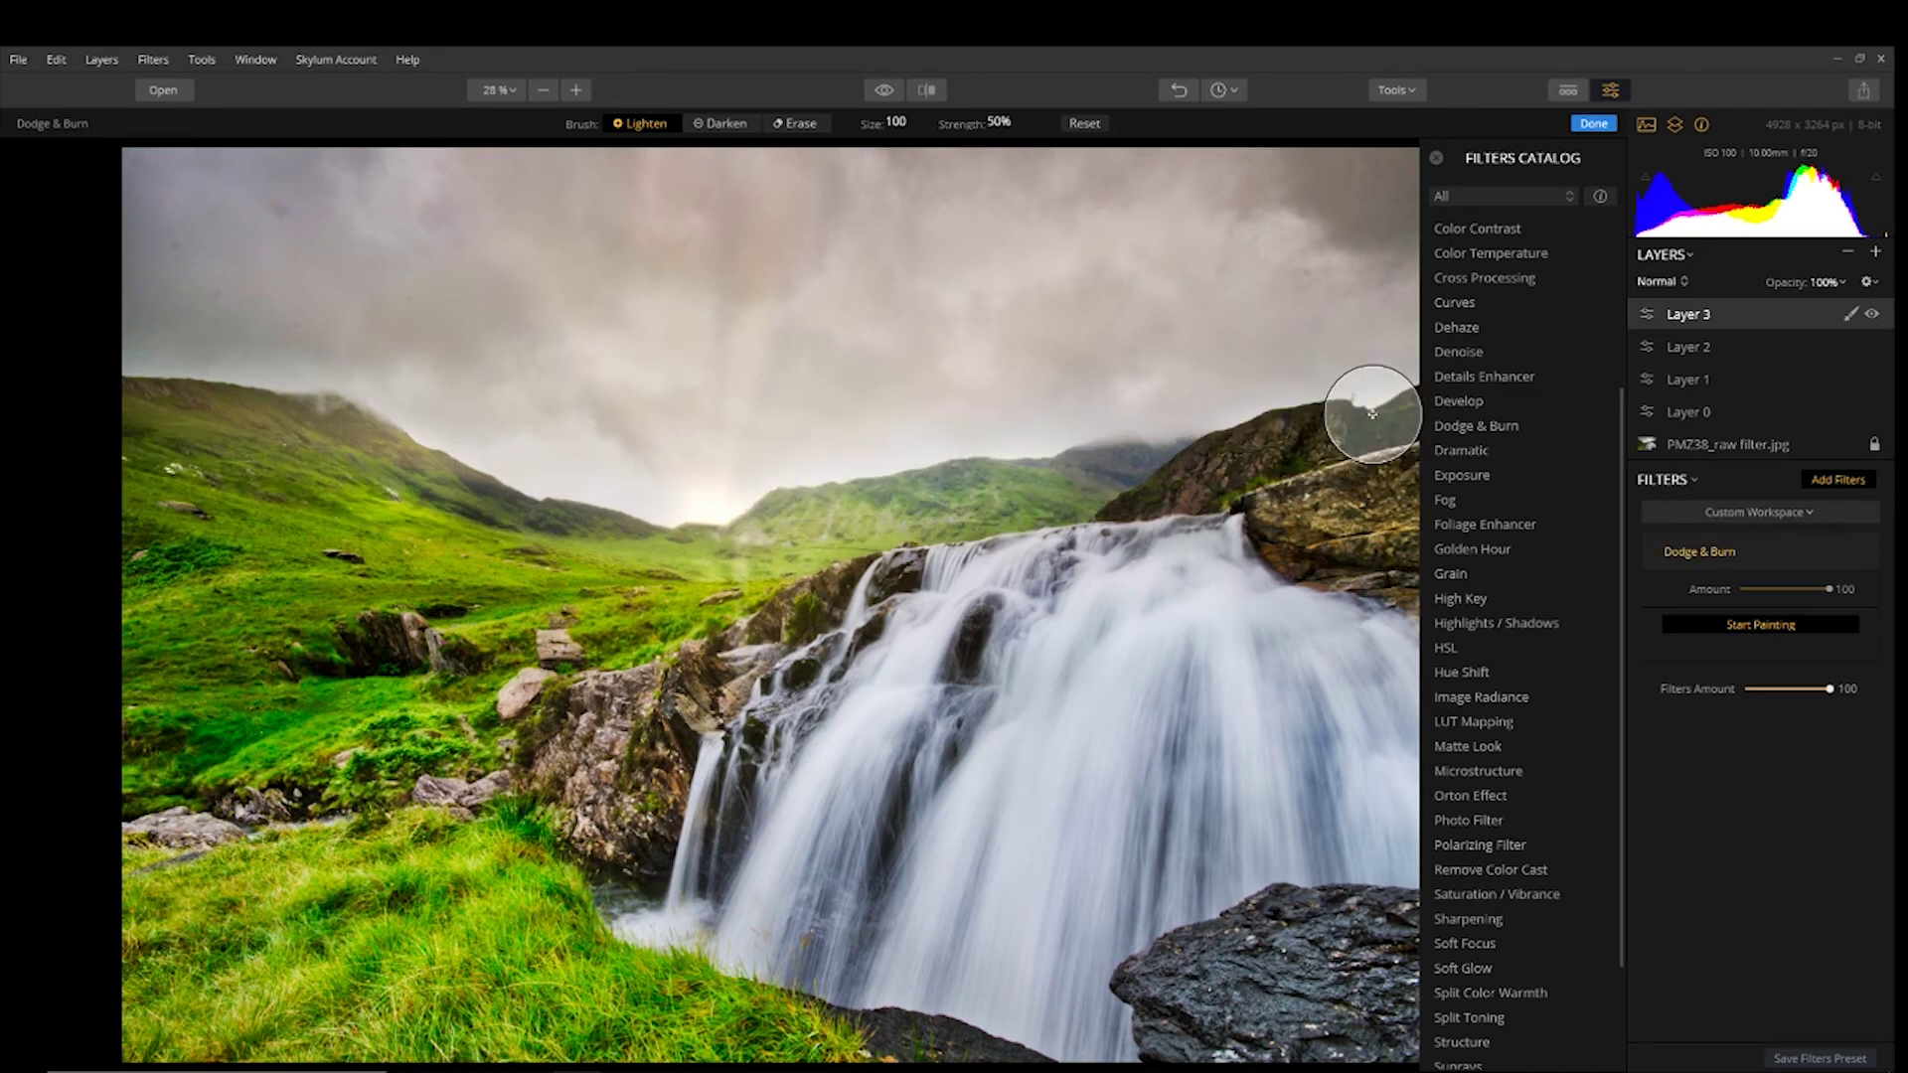
{"action": "left_click", "coordinate": [1436, 157]}
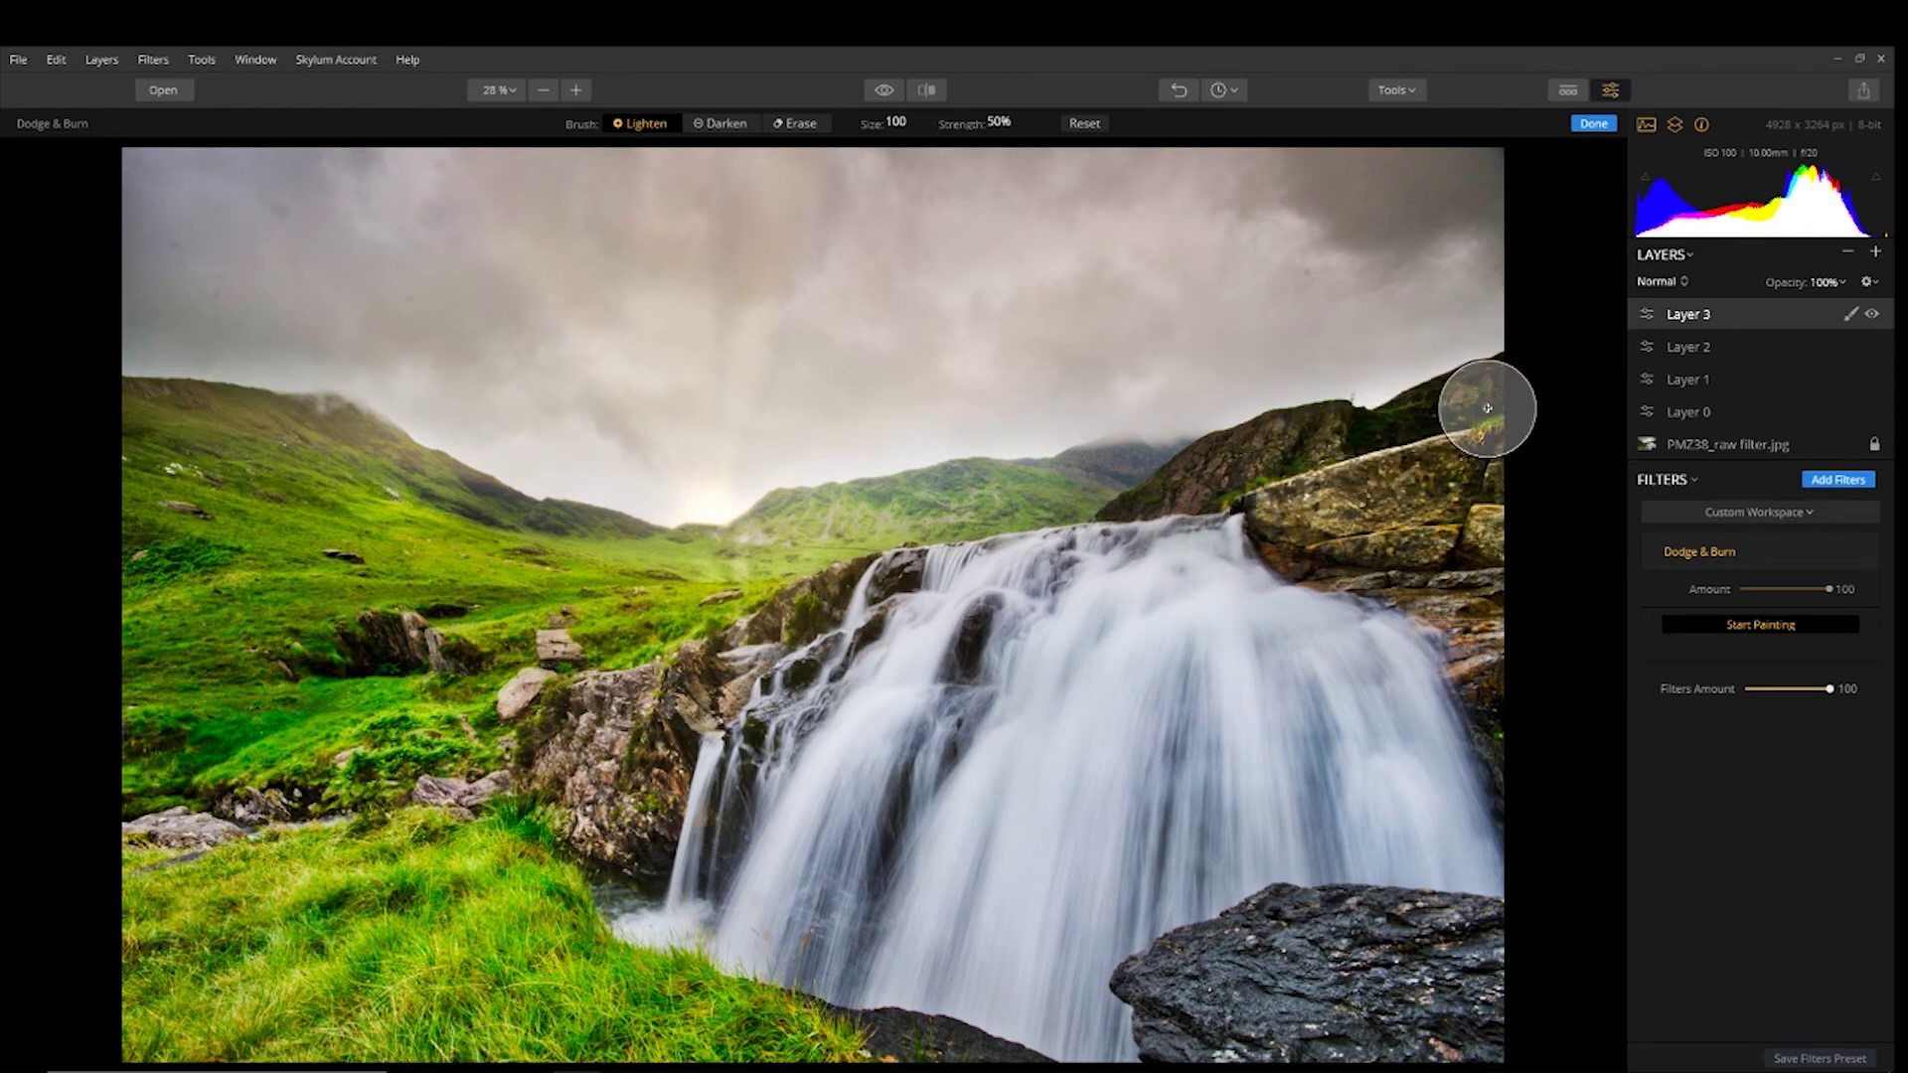
{"action": "mouse_move", "coordinate": [1012, 500]}
{"action": "left_mouse_down"}
{"action": "mouse_move", "coordinate": [583, 543]}
{"action": "mouse_move", "coordinate": [319, 477]}
{"action": "left_mouse_up"}
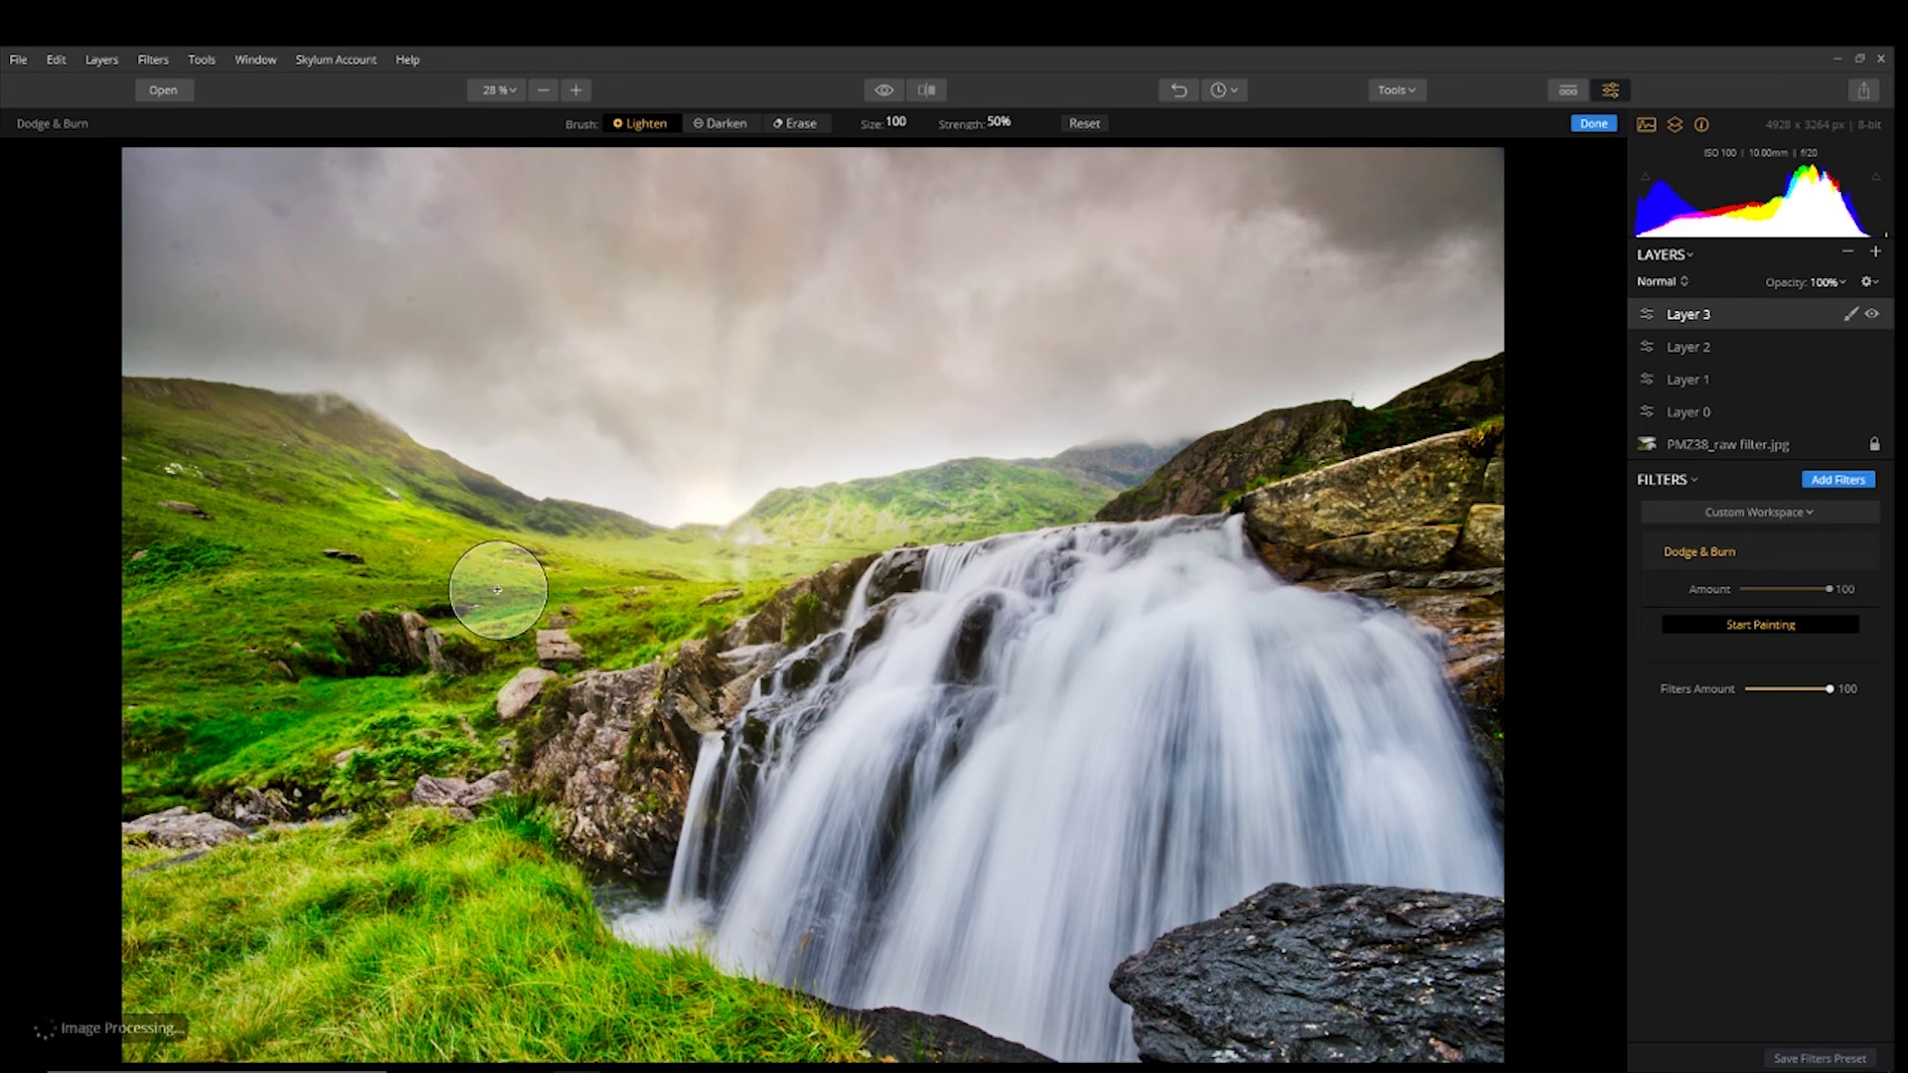
{"action": "left_click", "coordinate": [800, 123]}
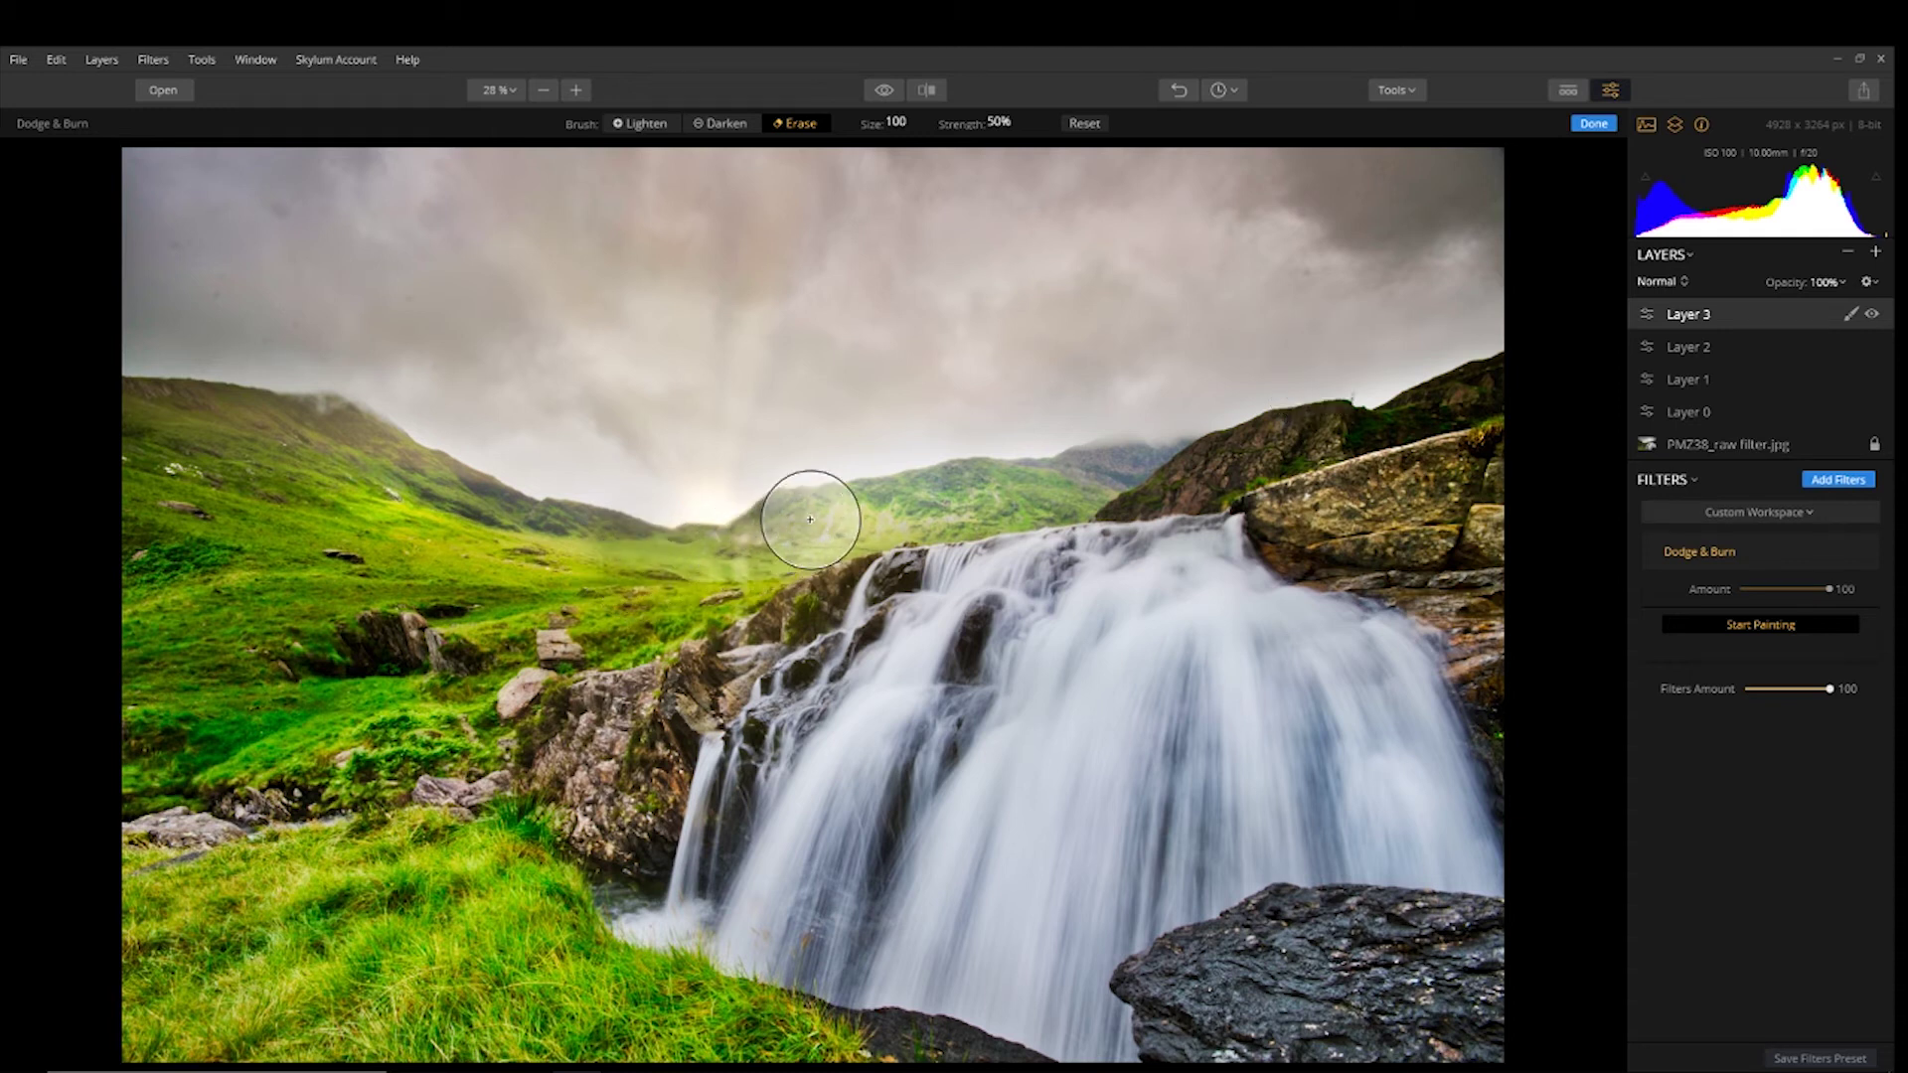
{"action": "left_click_drag", "start_coordinate": [636, 549], "coordinate": [596, 541]}
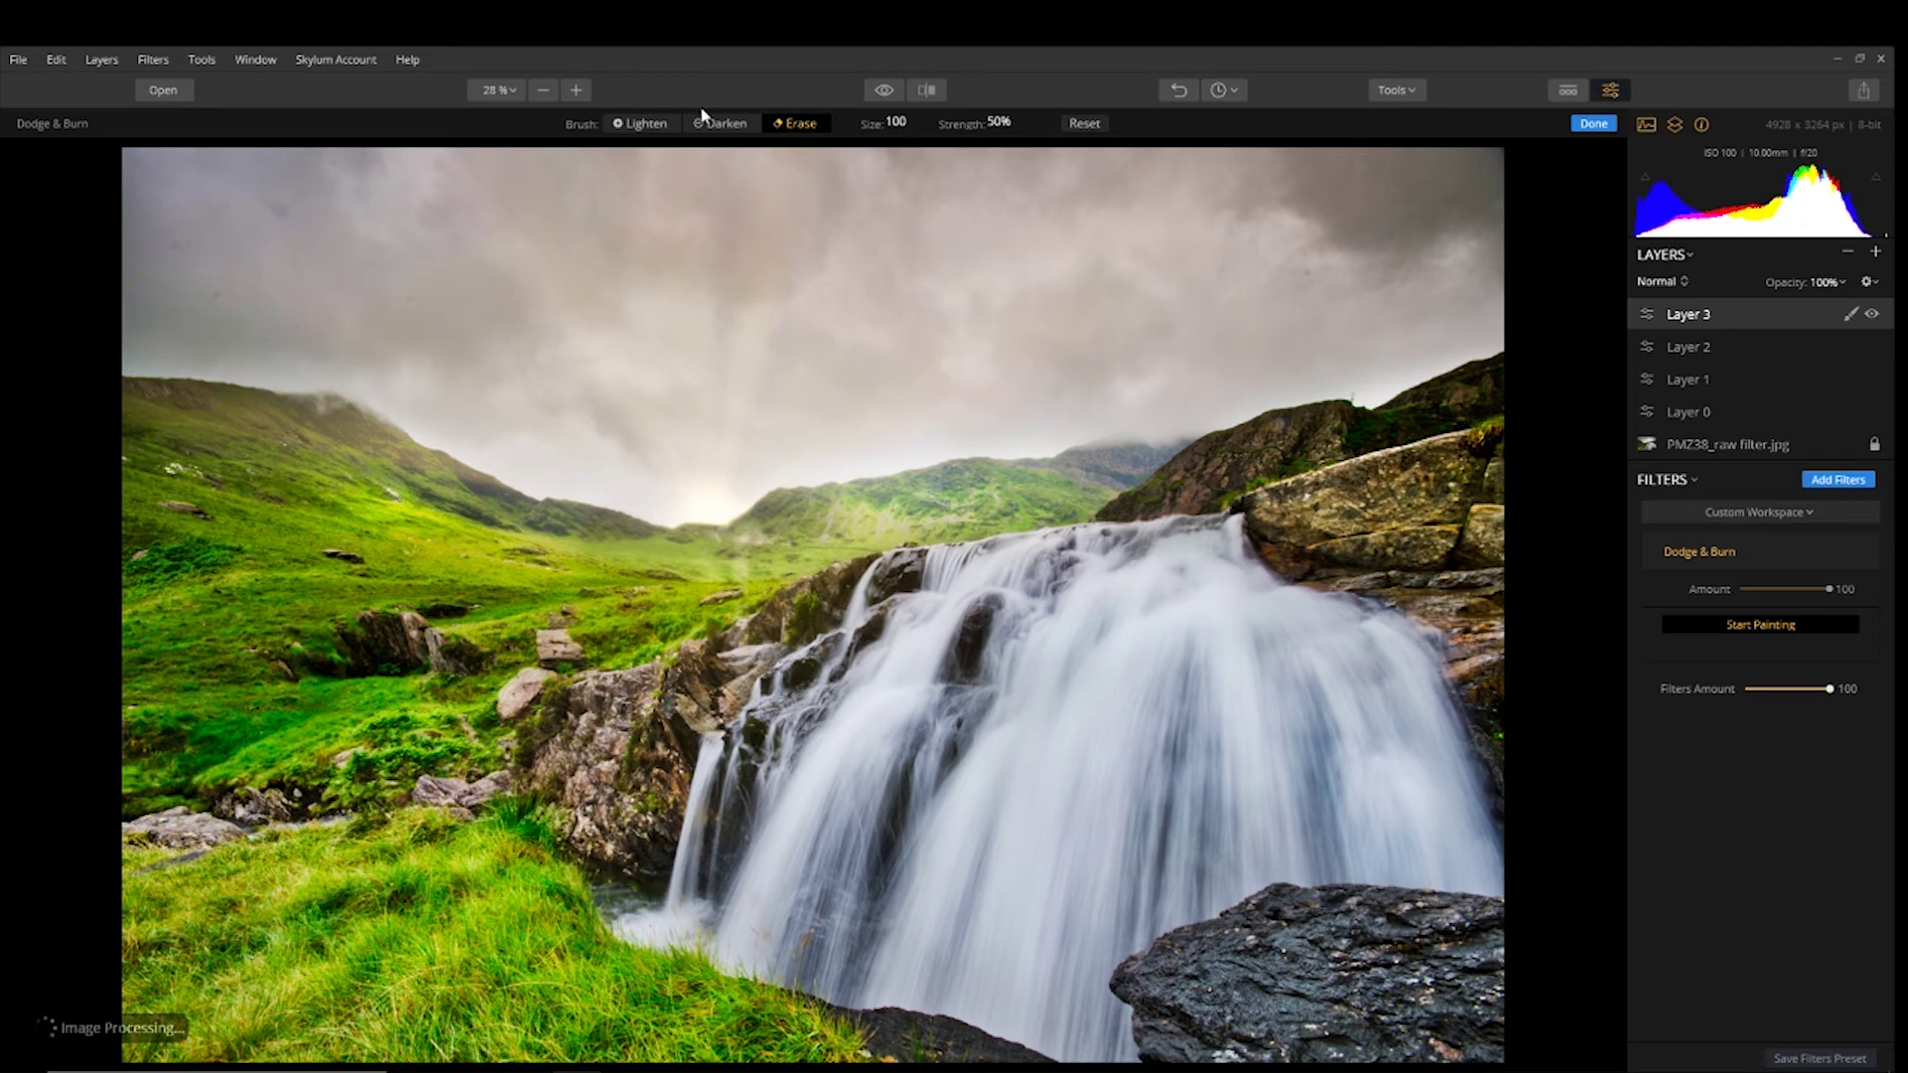
{"action": "left_click", "coordinate": [1594, 124]}
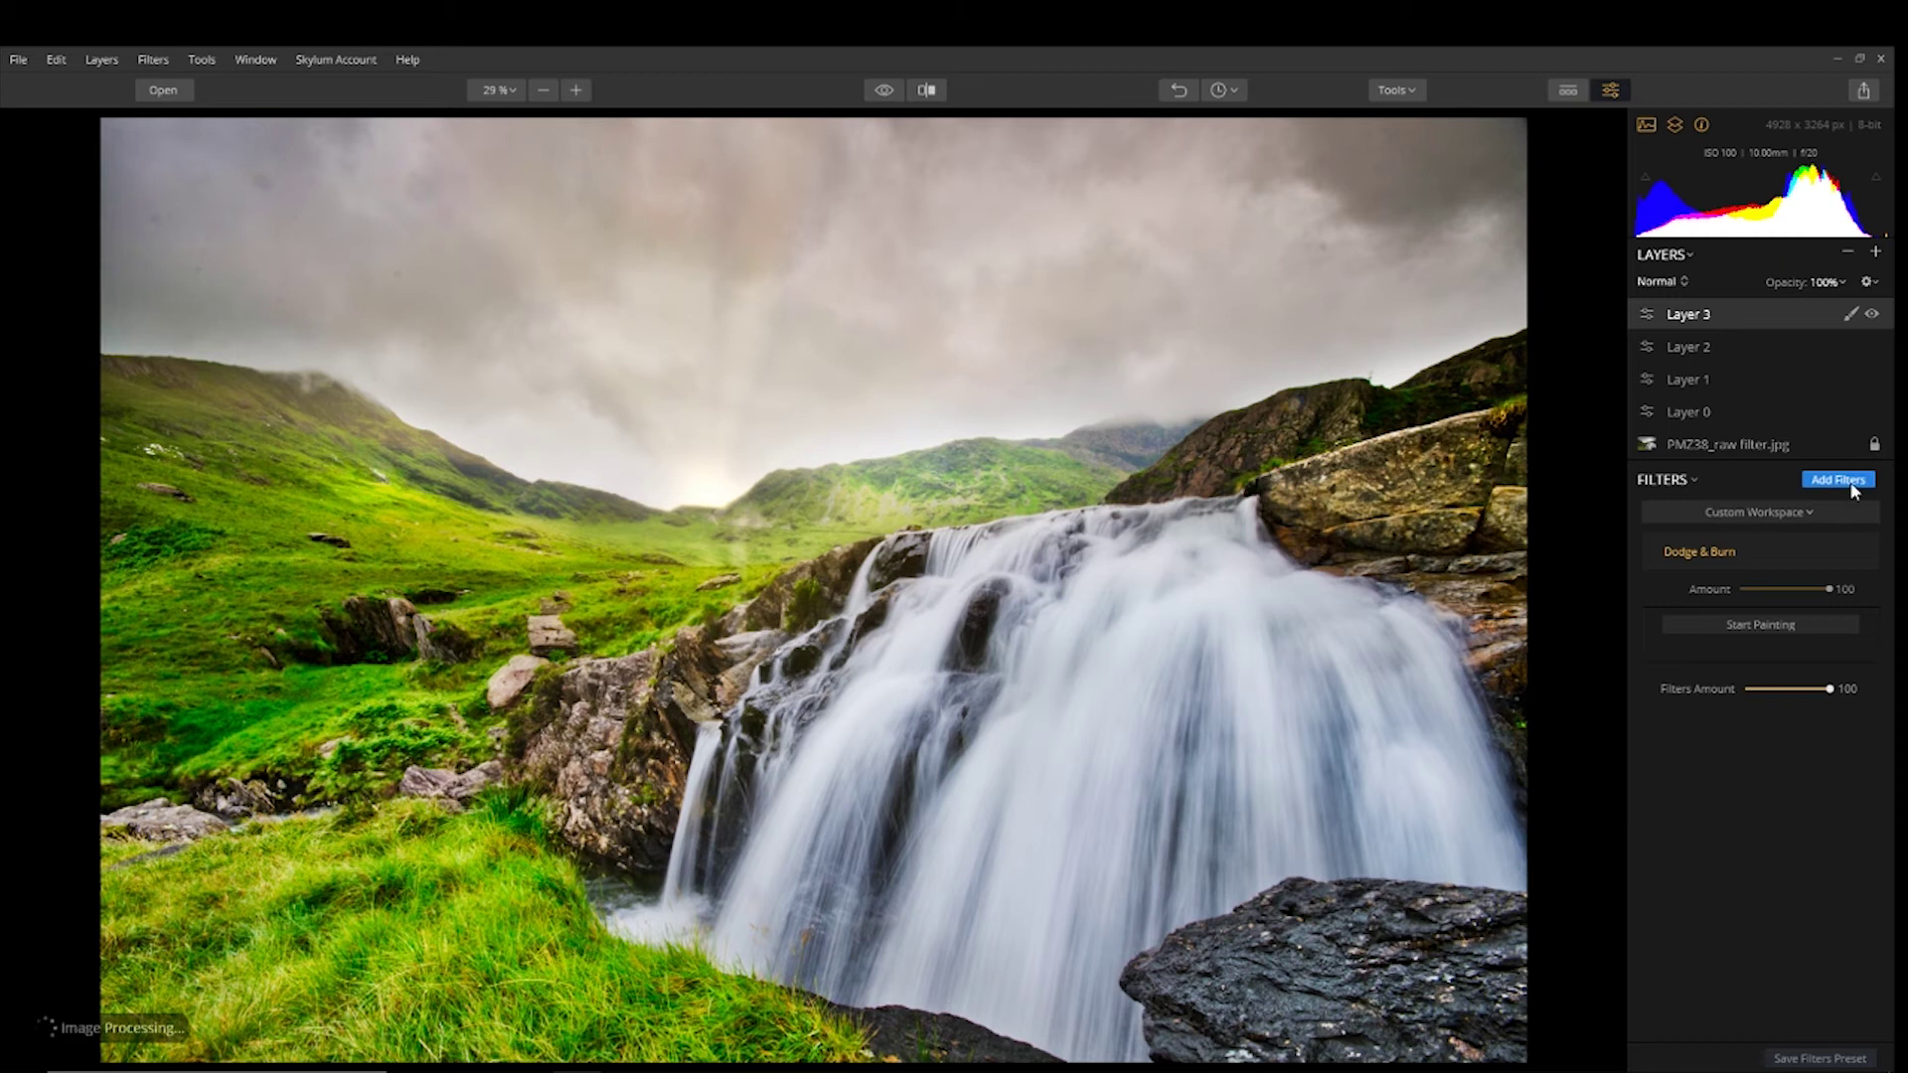
{"action": "left_click", "coordinate": [1838, 480]}
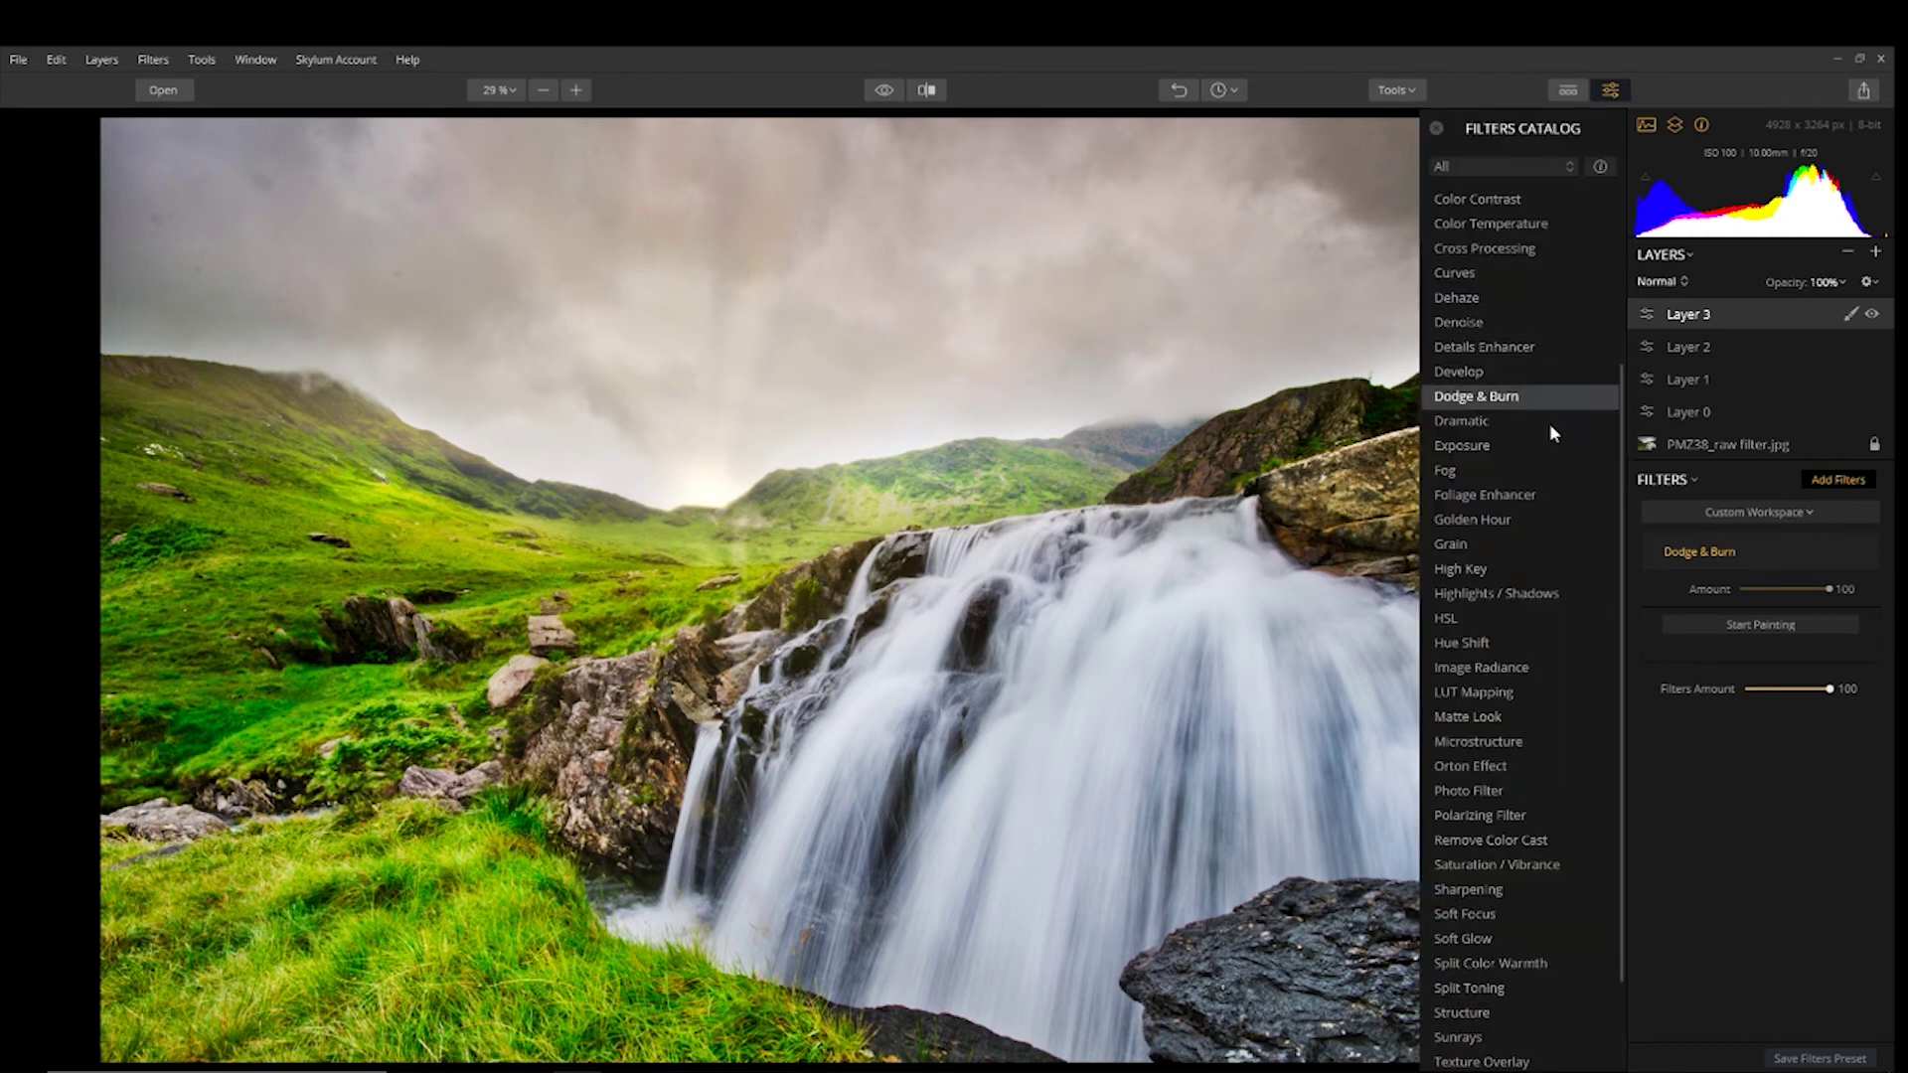
- Add Brilliance / Warmth to Layer 3 with Vividness 7 and compare it against the original
{"action": "scroll", "coordinate": [1496, 574], "scroll_direction": "up", "scroll_amount": 3}
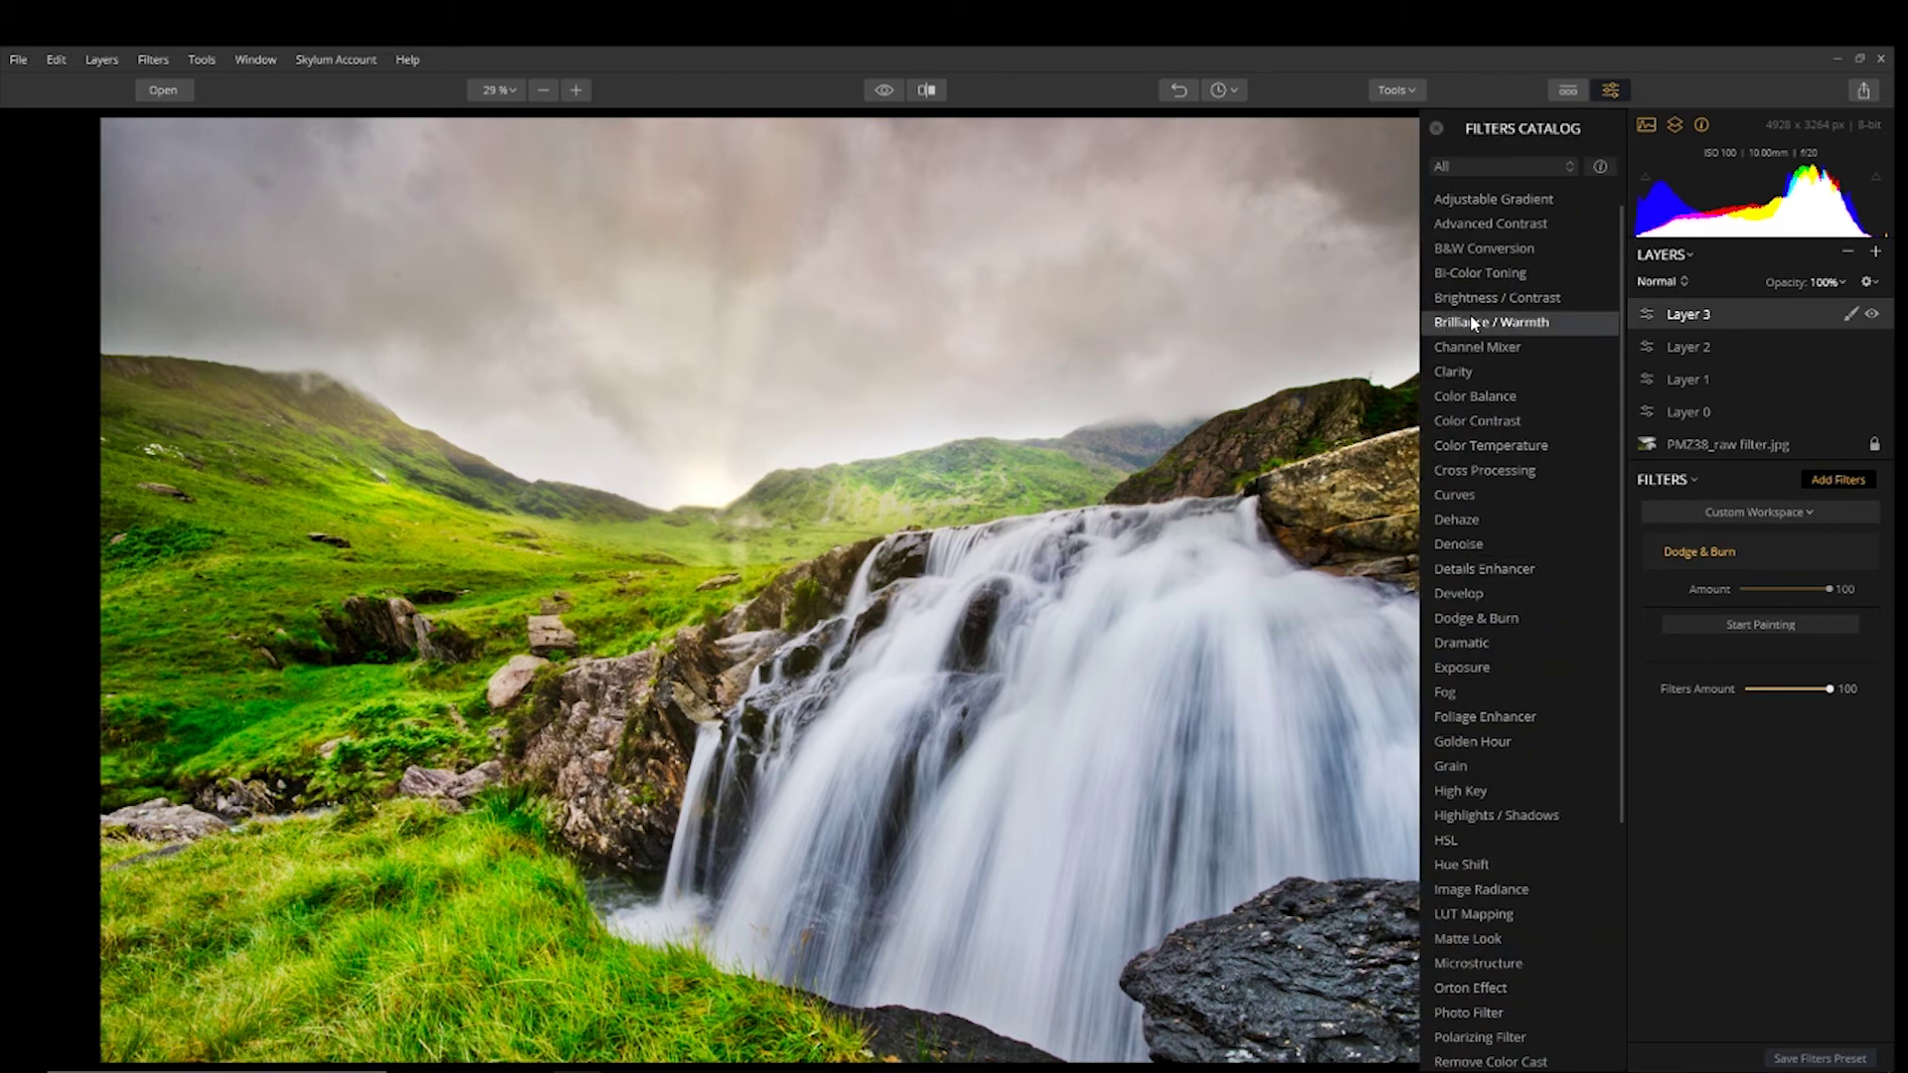
{"action": "mouse_move", "coordinate": [1469, 320]}
{"action": "left_mouse_down"}
{"action": "mouse_move", "coordinate": [1752, 733]}
{"action": "mouse_move", "coordinate": [1790, 731]}
{"action": "left_mouse_up"}
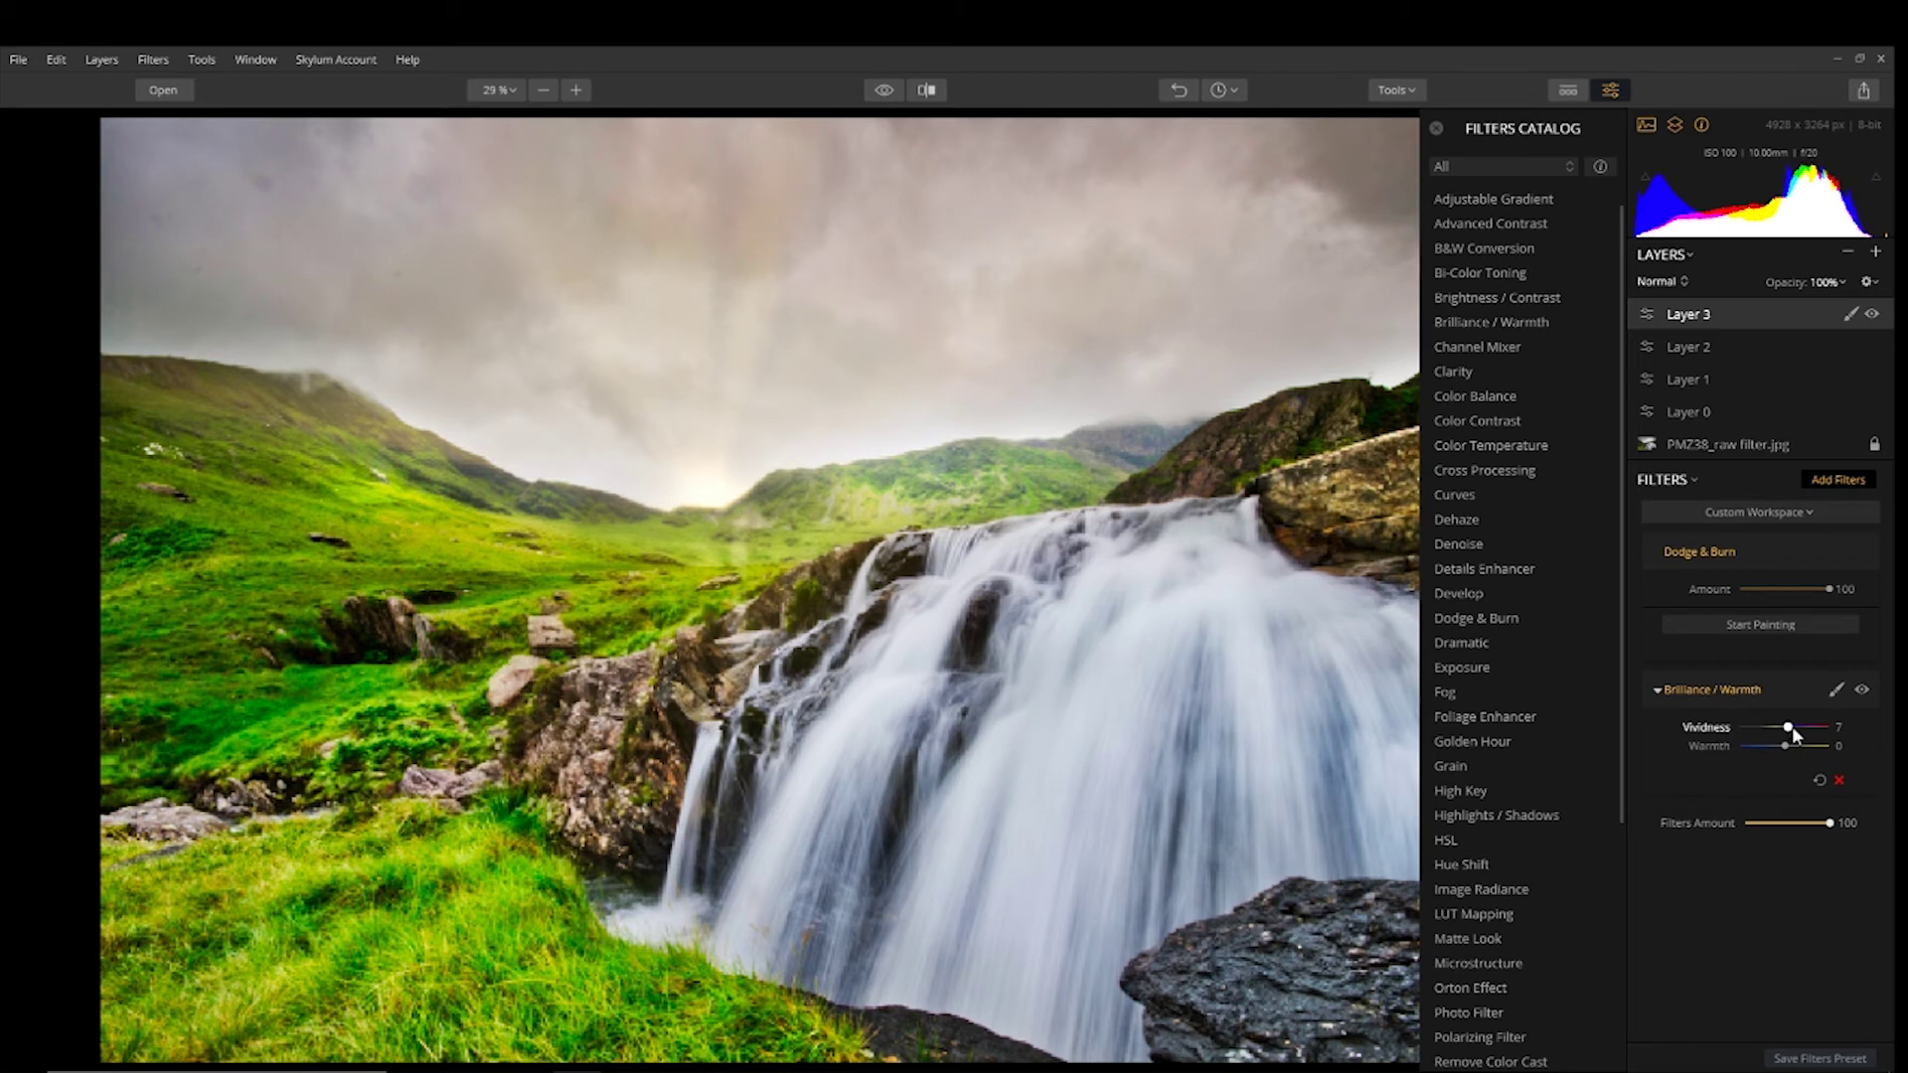
{"action": "left_click", "coordinate": [882, 89]}
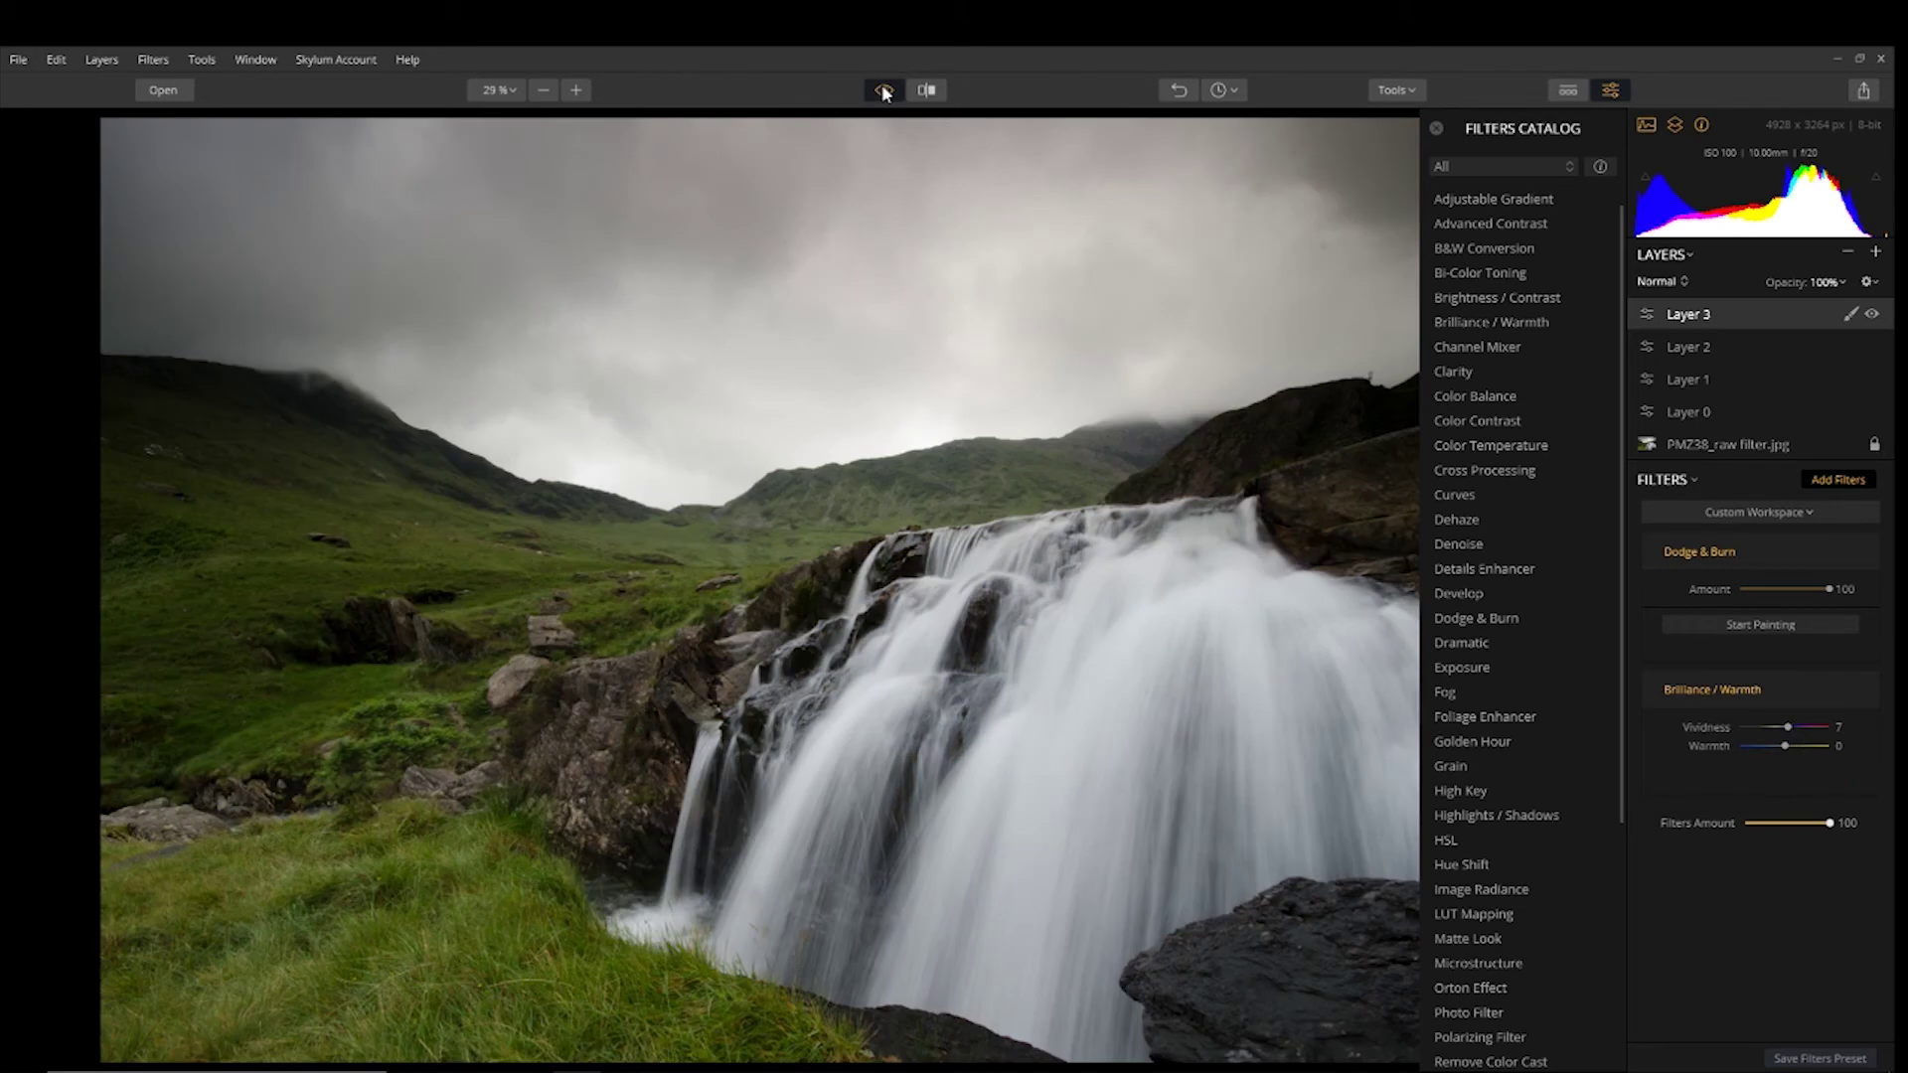
{"action": "left_click", "coordinate": [882, 89]}
{"action": "left_click", "coordinate": [881, 88]}
{"action": "left_click", "coordinate": [883, 90]}
{"action": "scroll", "coordinate": [1571, 840], "scroll_direction": "down", "scroll_amount": 3}
{"action": "scroll", "coordinate": [1571, 838], "scroll_direction": "down", "scroll_amount": 2}
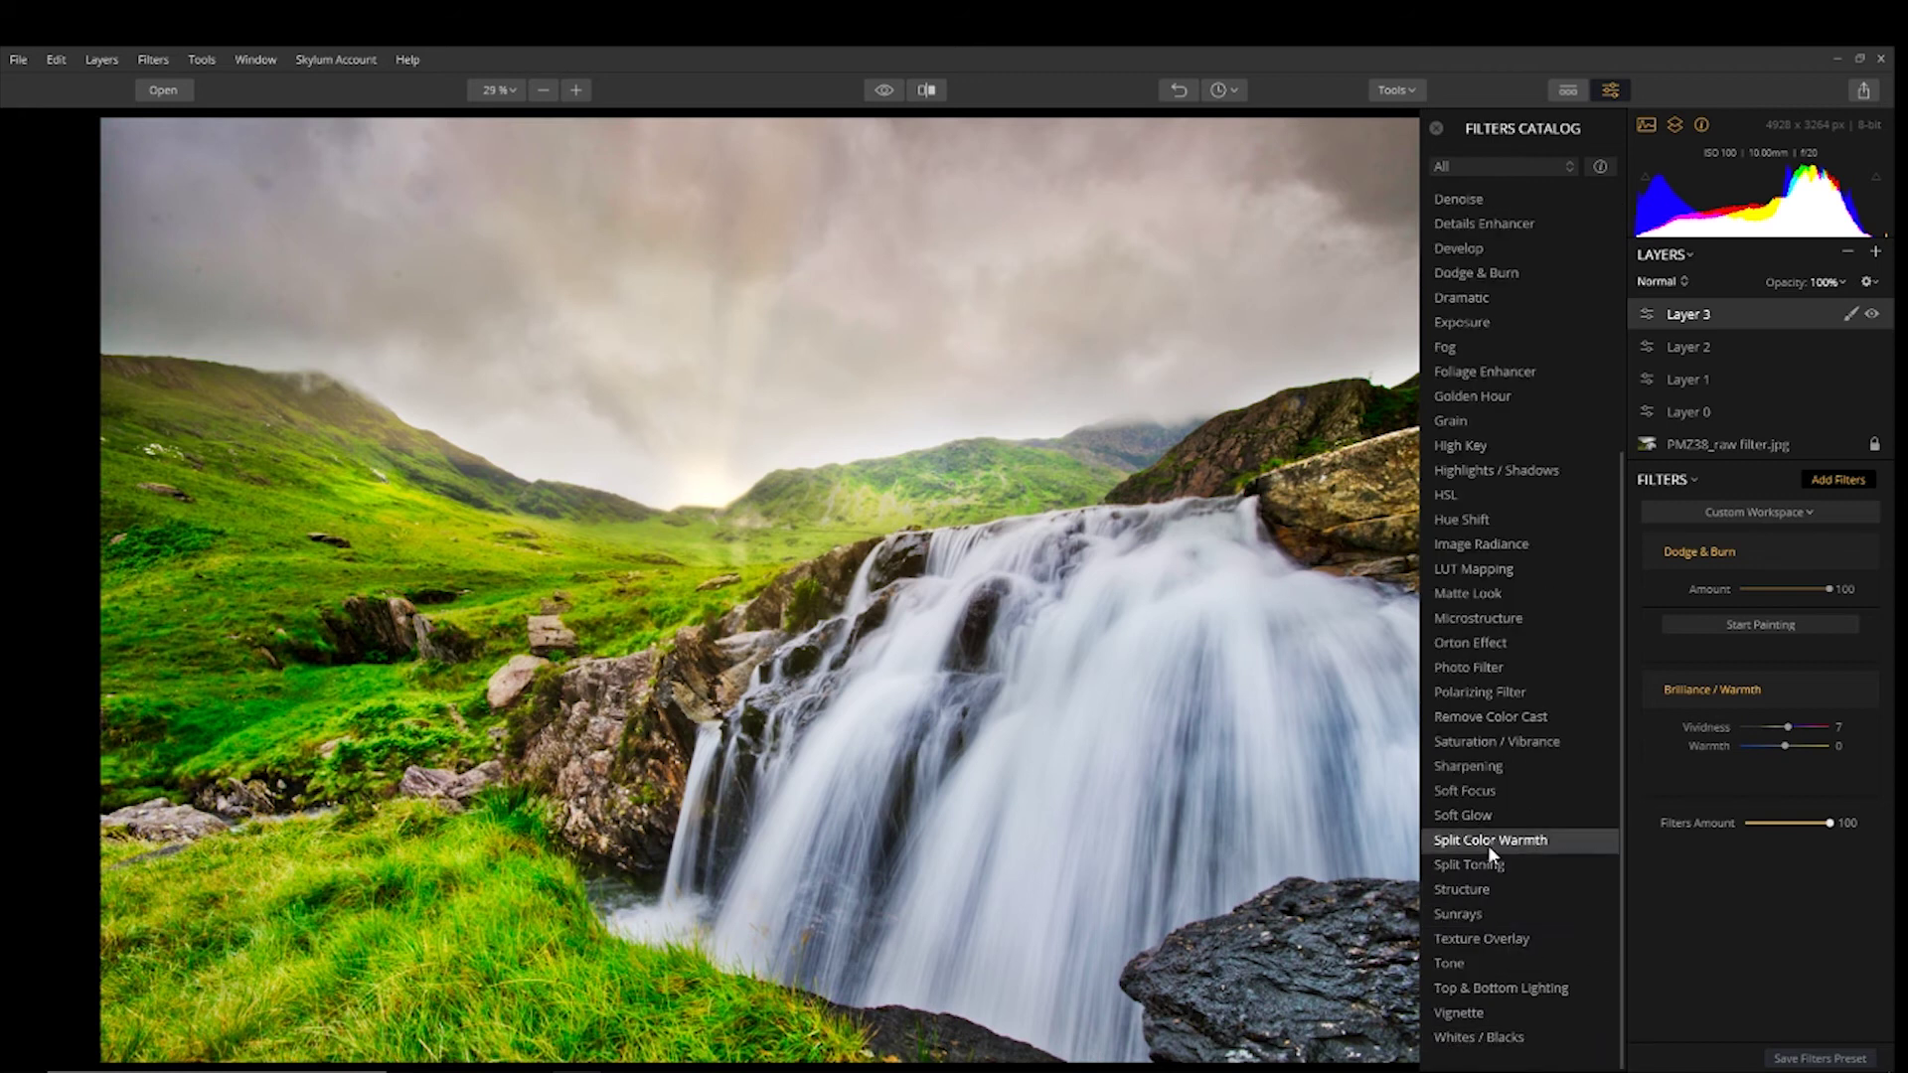
- Add Saturation / Vibrance with Saturation at -53 and Vibrance at 44
{"action": "left_click", "coordinate": [1515, 743]}
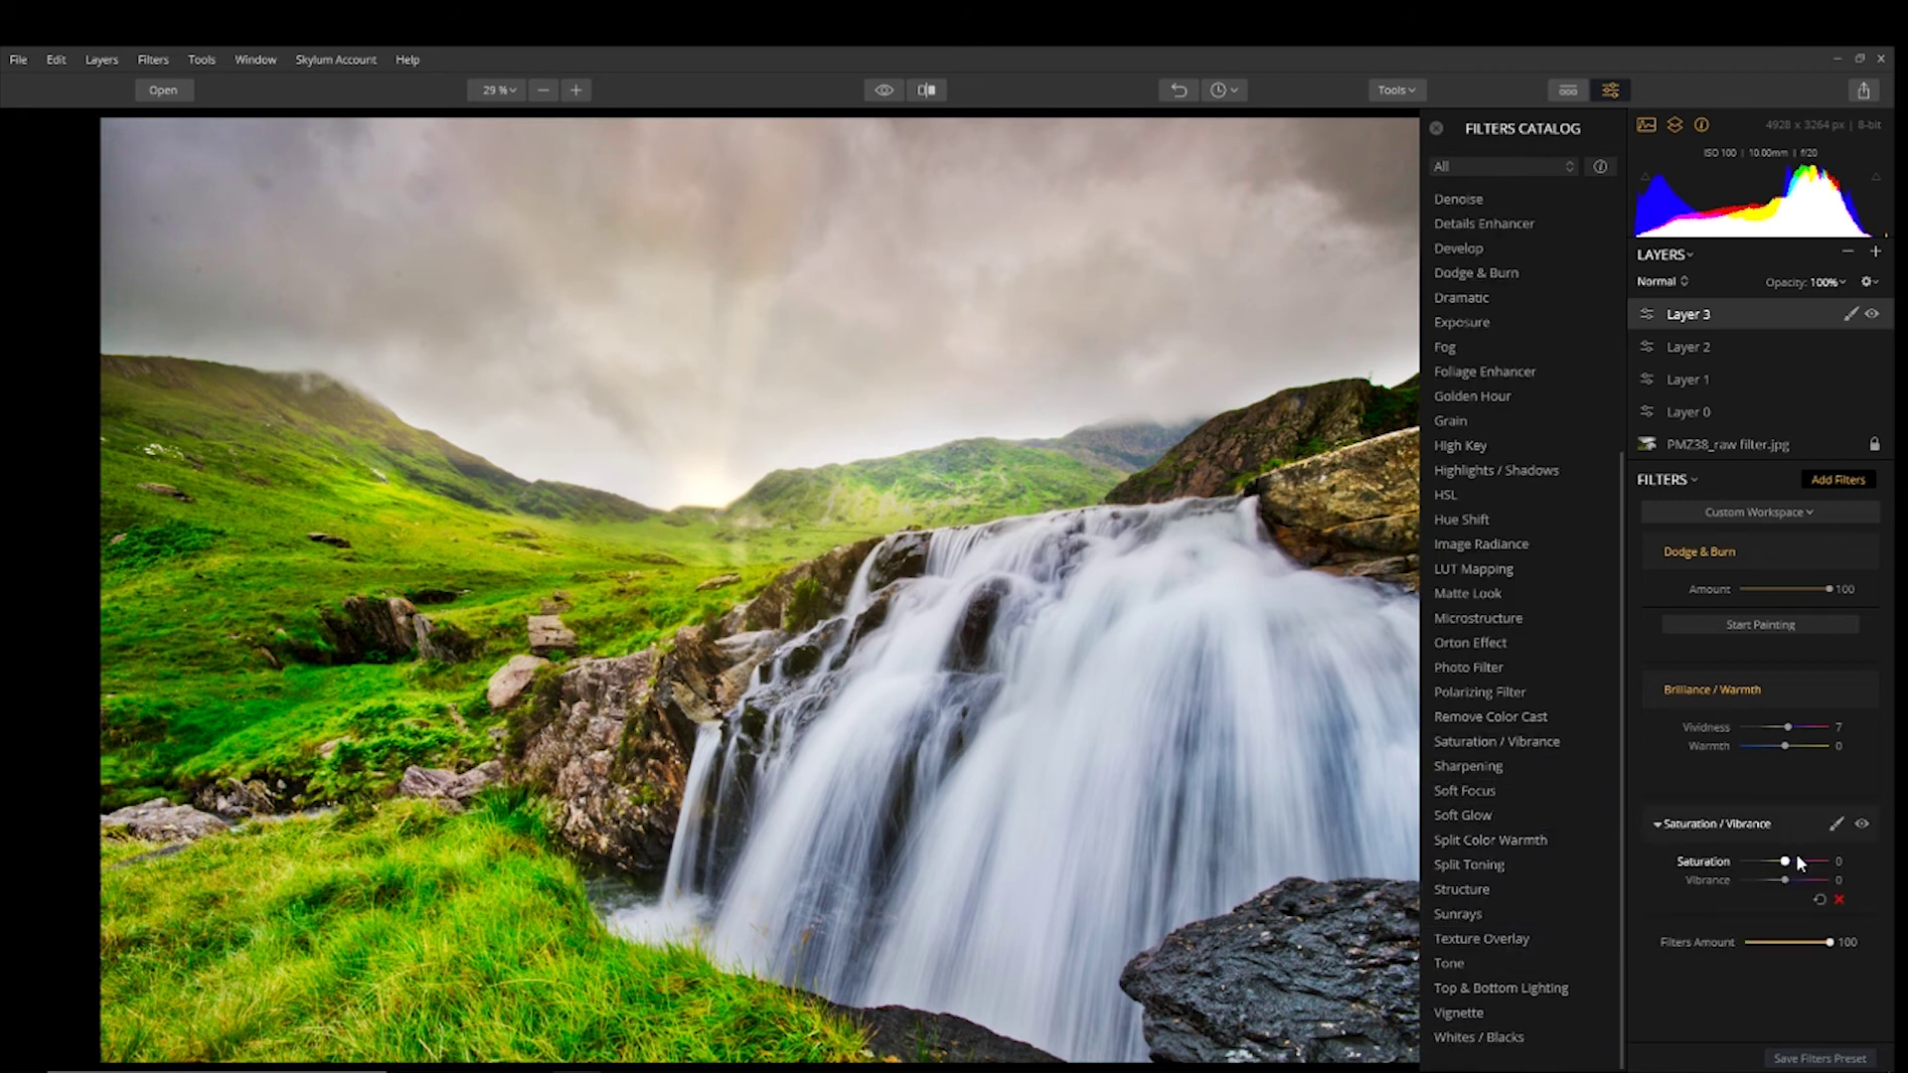
{"action": "left_click_drag", "start_coordinate": [1784, 861], "coordinate": [1771, 863]}
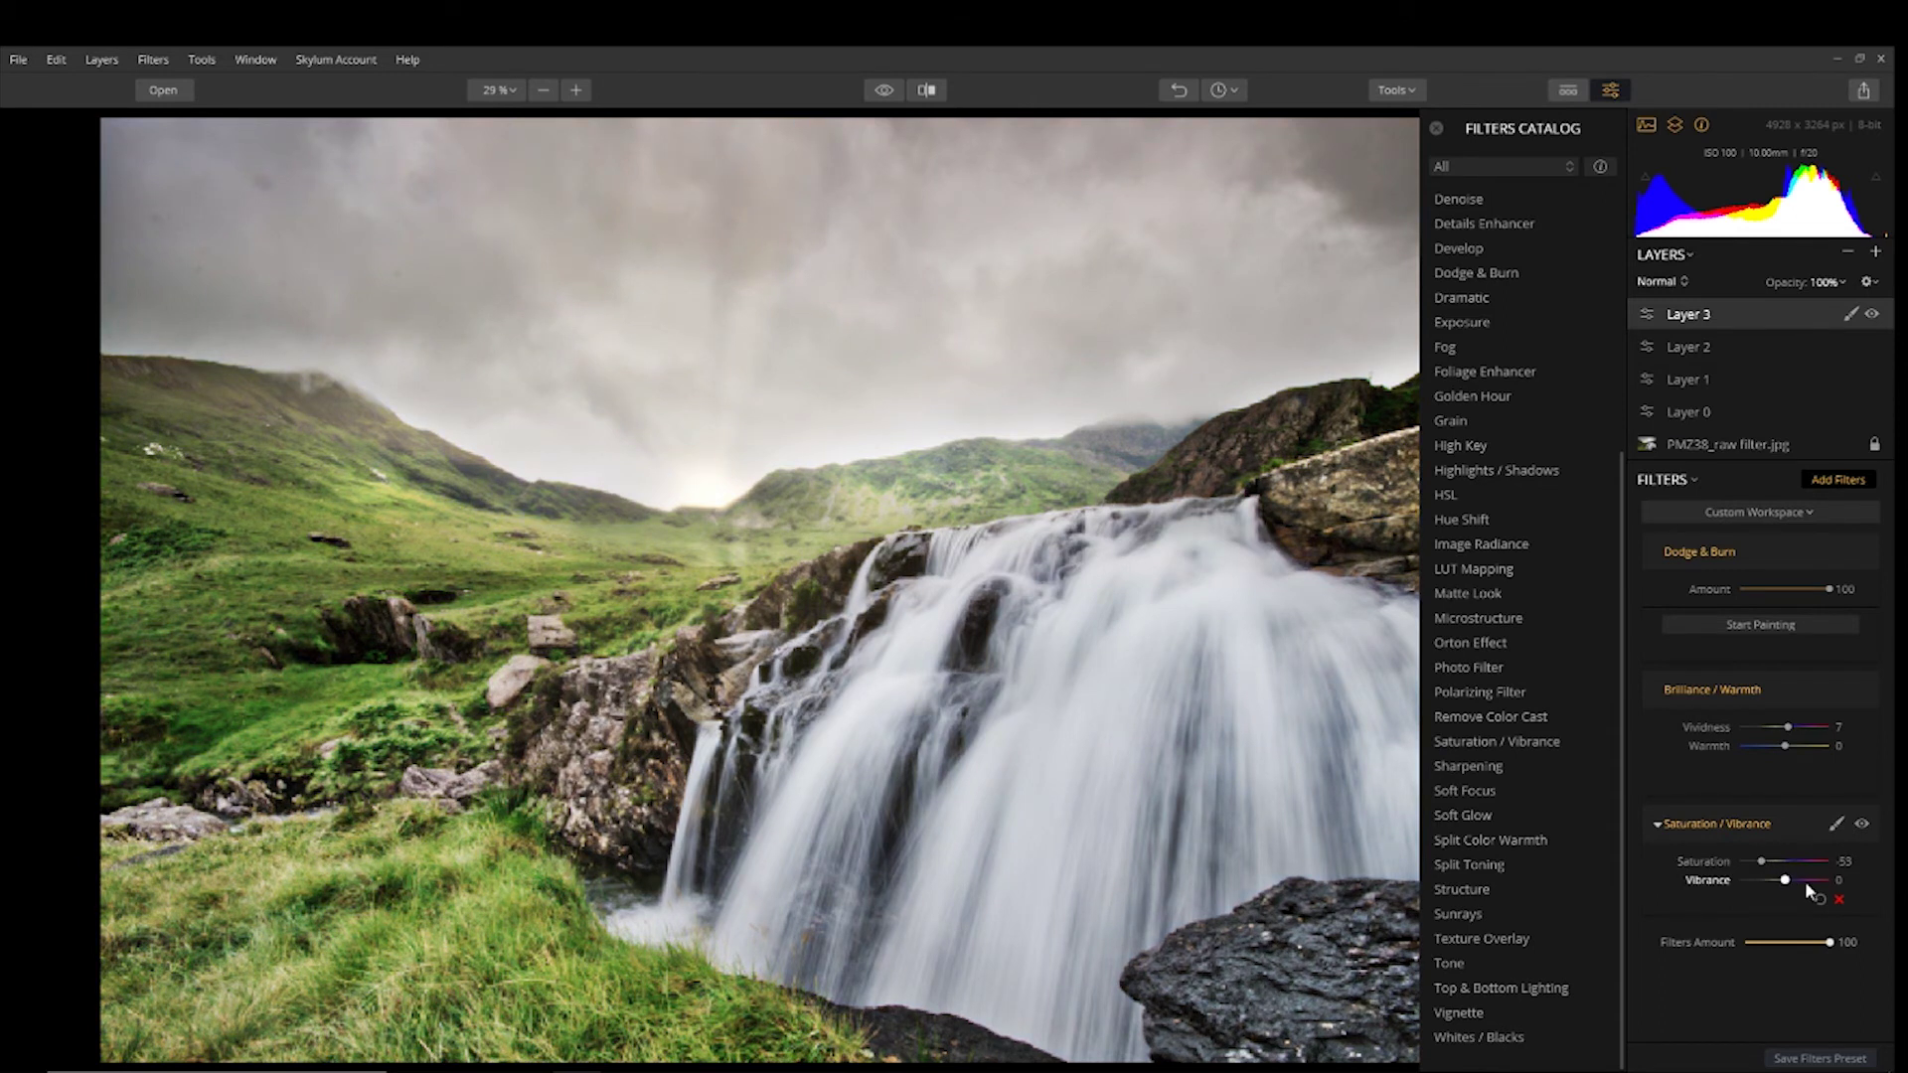
{"action": "left_click_drag", "start_coordinate": [1785, 882], "coordinate": [1806, 884]}
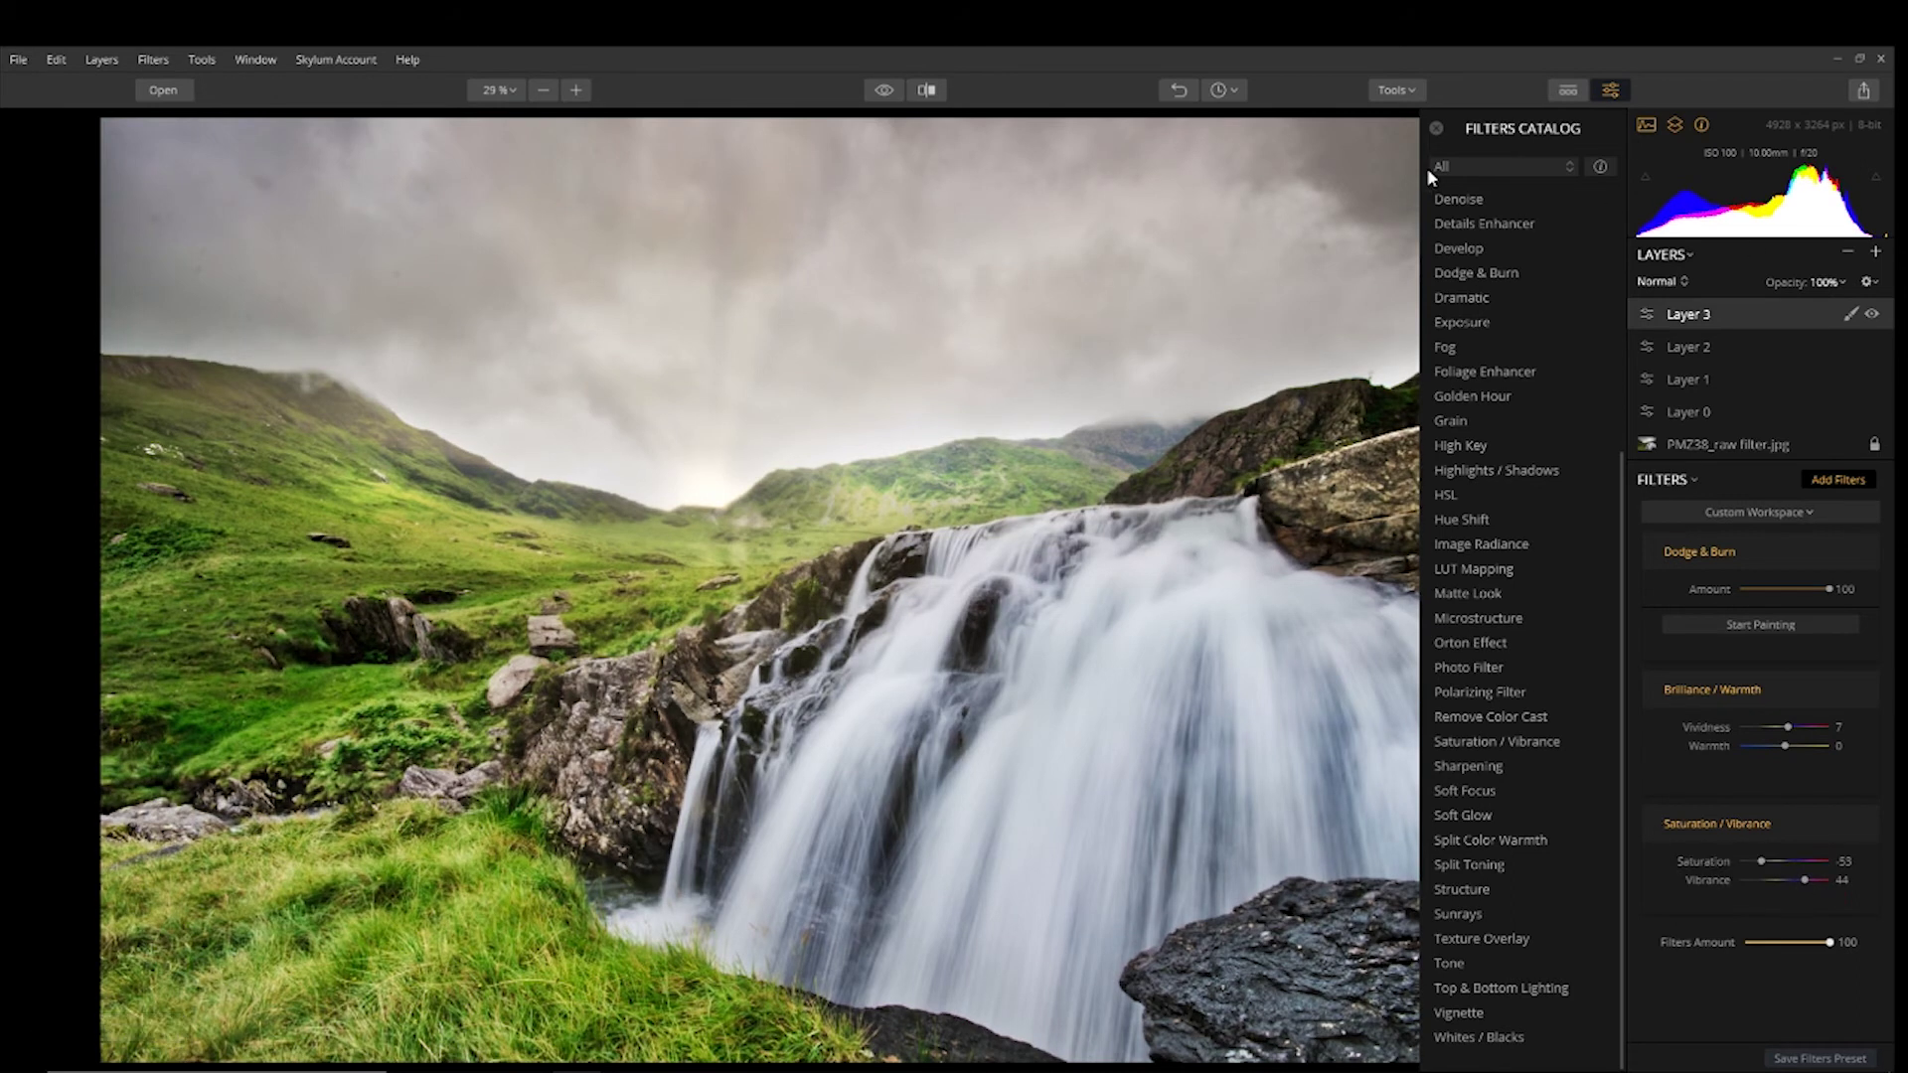
- Close the catalog, ease Saturation to -47, and toggle the Saturation / Vibrance filter to check
{"action": "left_click", "coordinate": [1438, 130]}
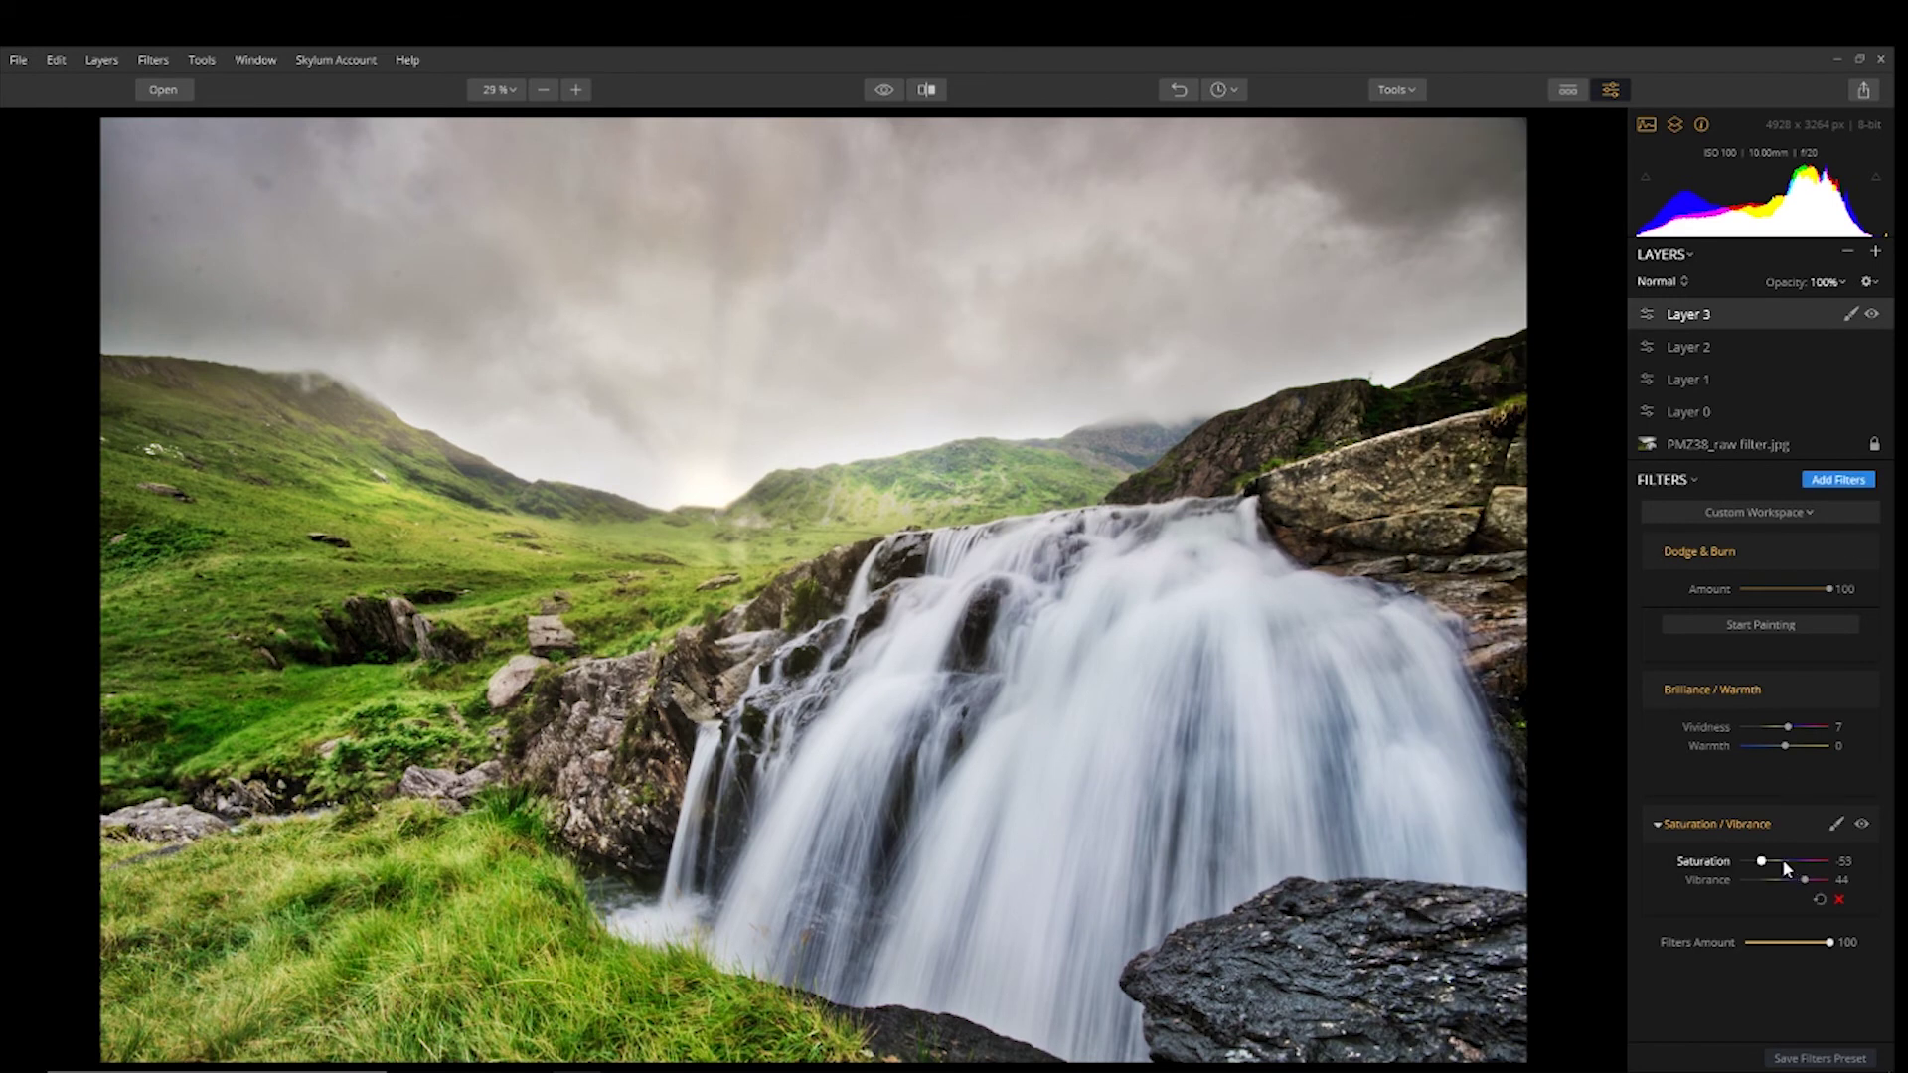
{"action": "left_click_drag", "start_coordinate": [1766, 868], "coordinate": [1768, 868]}
{"action": "left_click", "coordinate": [1862, 825]}
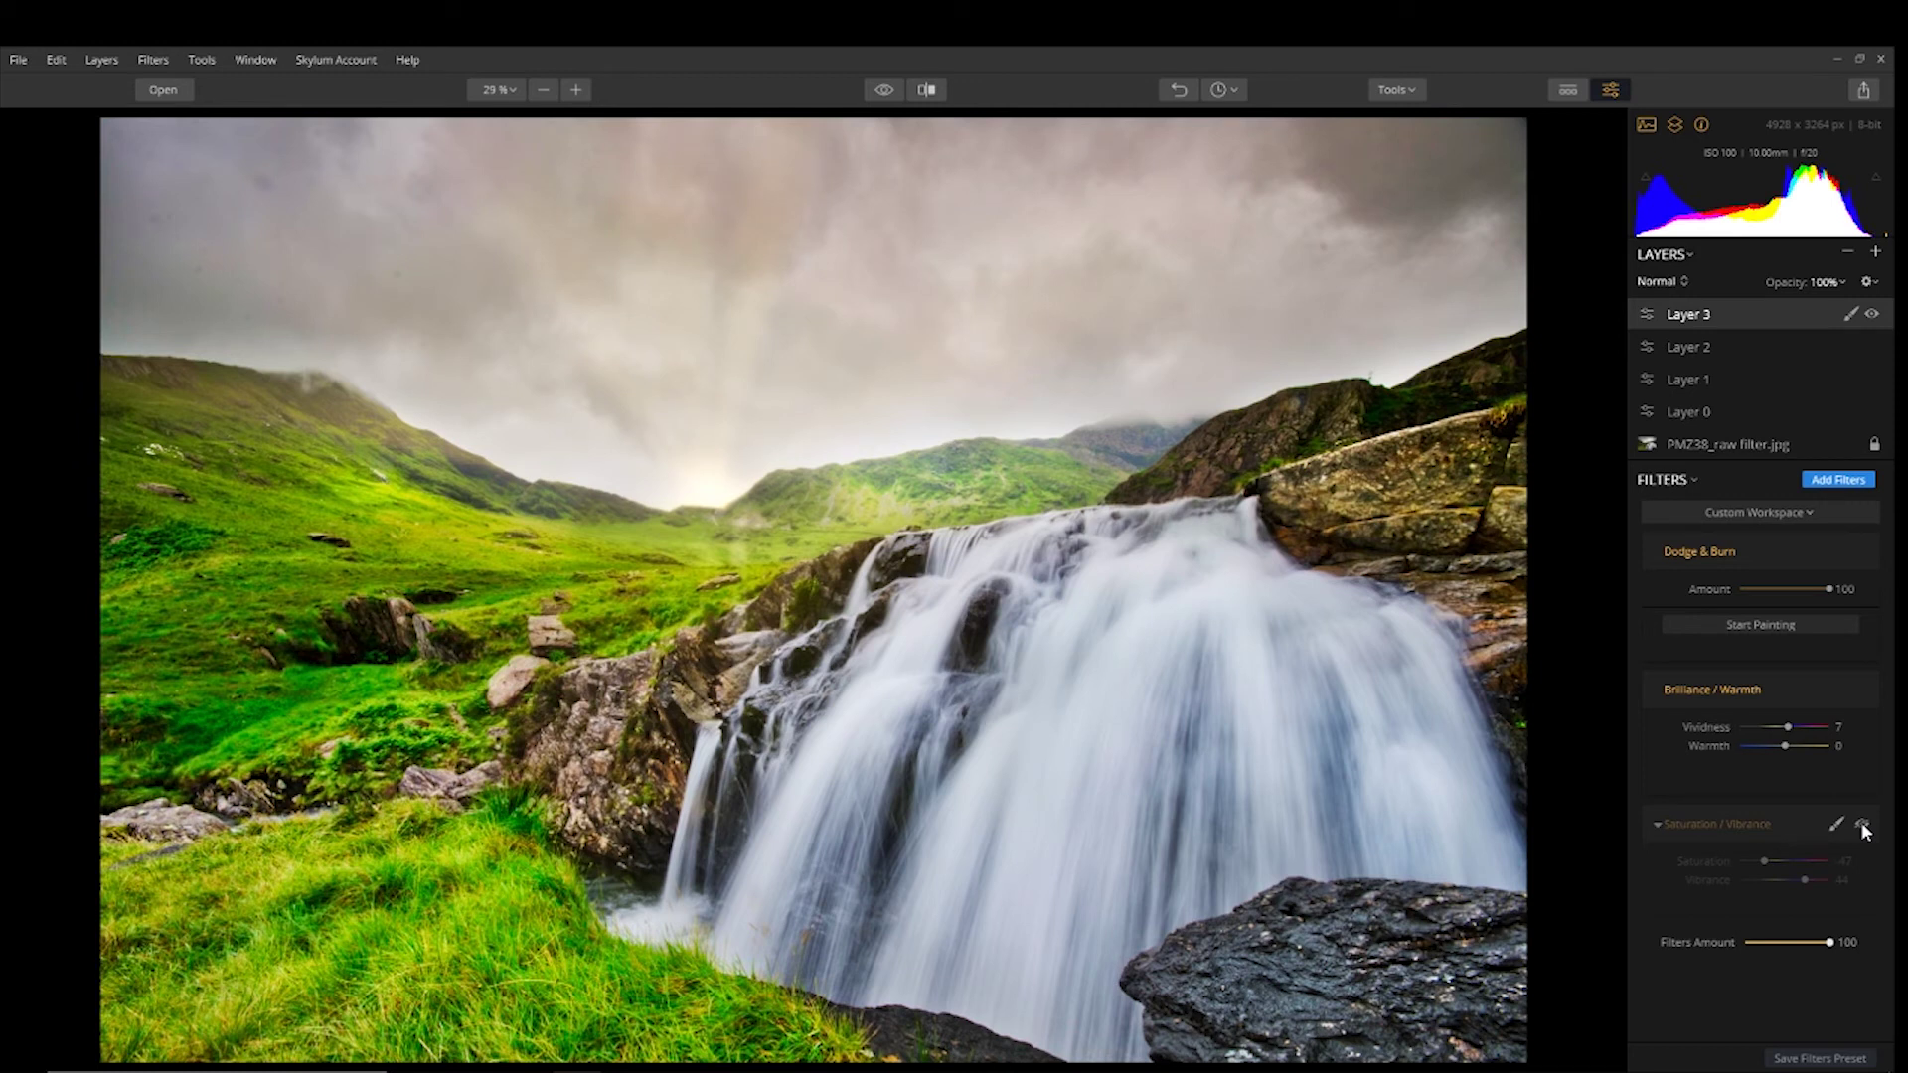
{"action": "left_click", "coordinate": [1862, 826]}
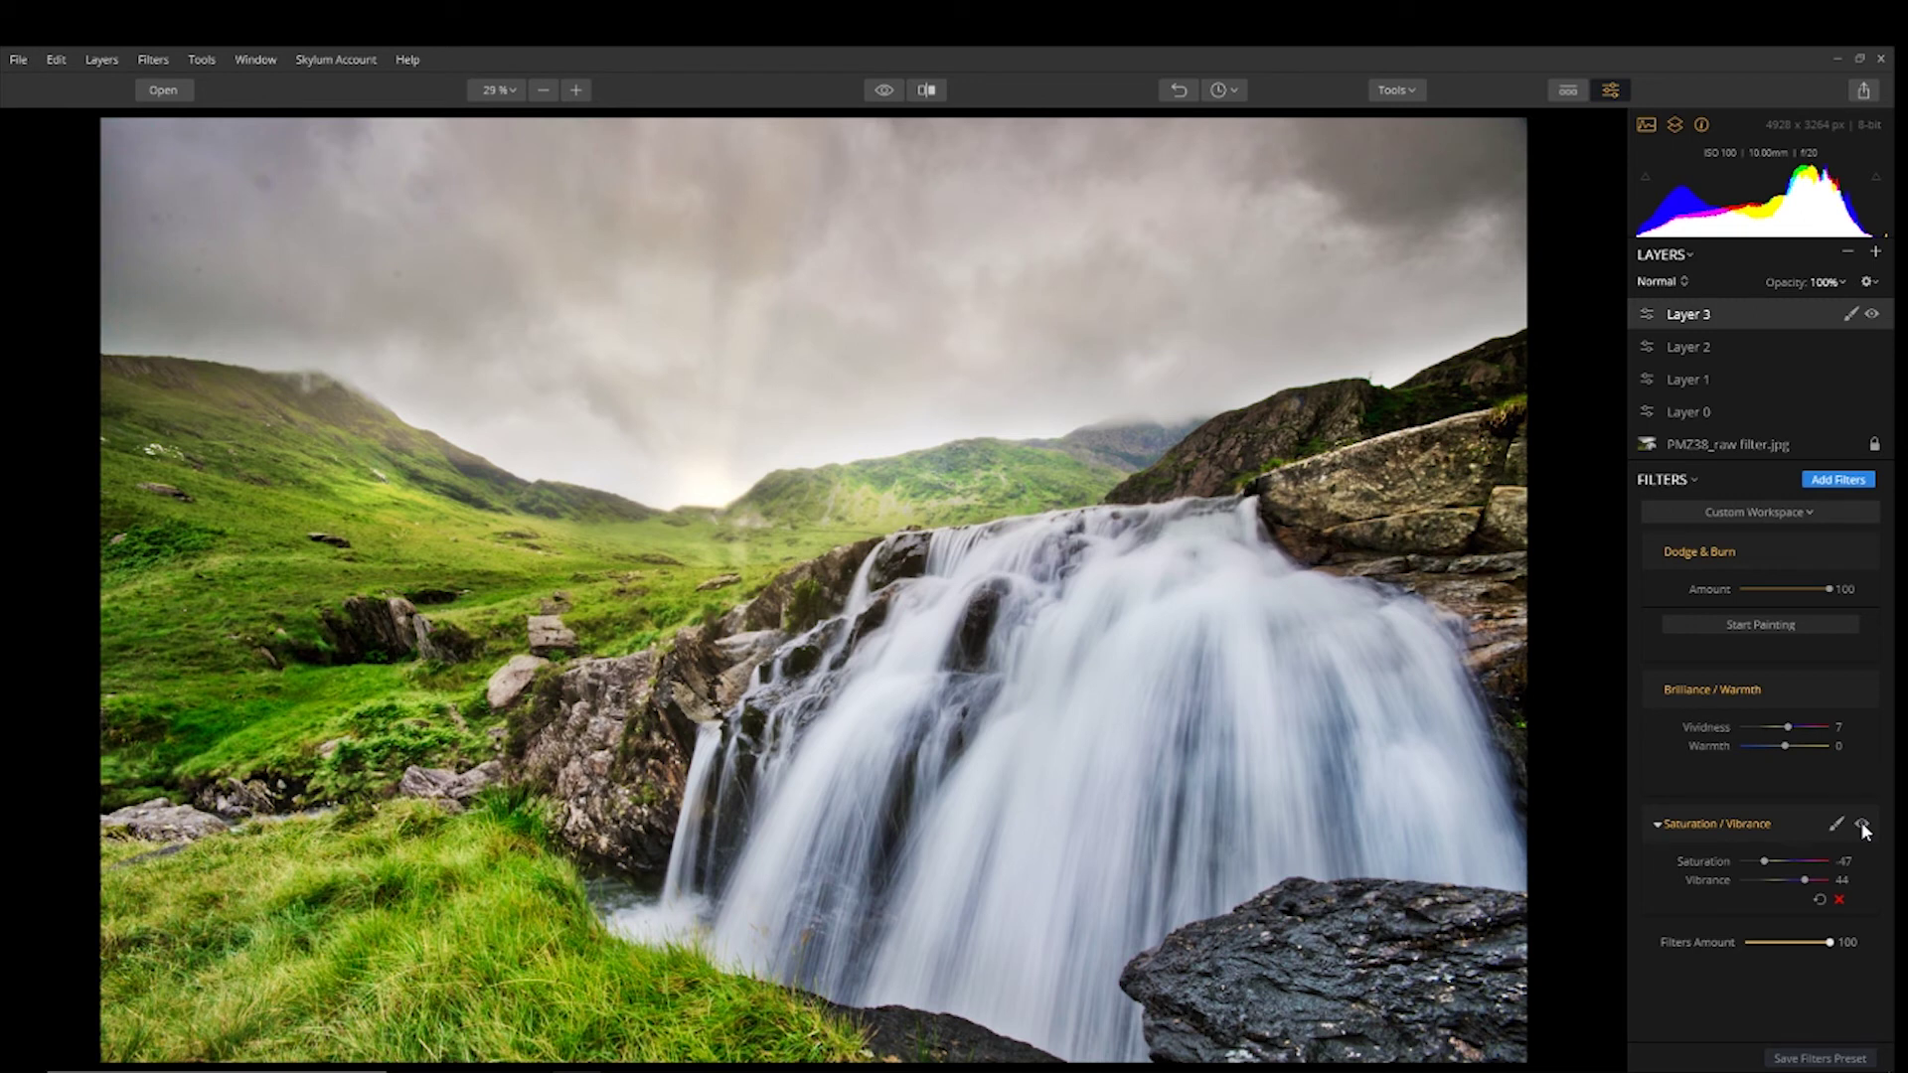
- Set Vibrance 51, Vividness 11 and Saturation -49, then compare with the original
{"action": "left_click_drag", "start_coordinate": [1805, 880], "coordinate": [1808, 882]}
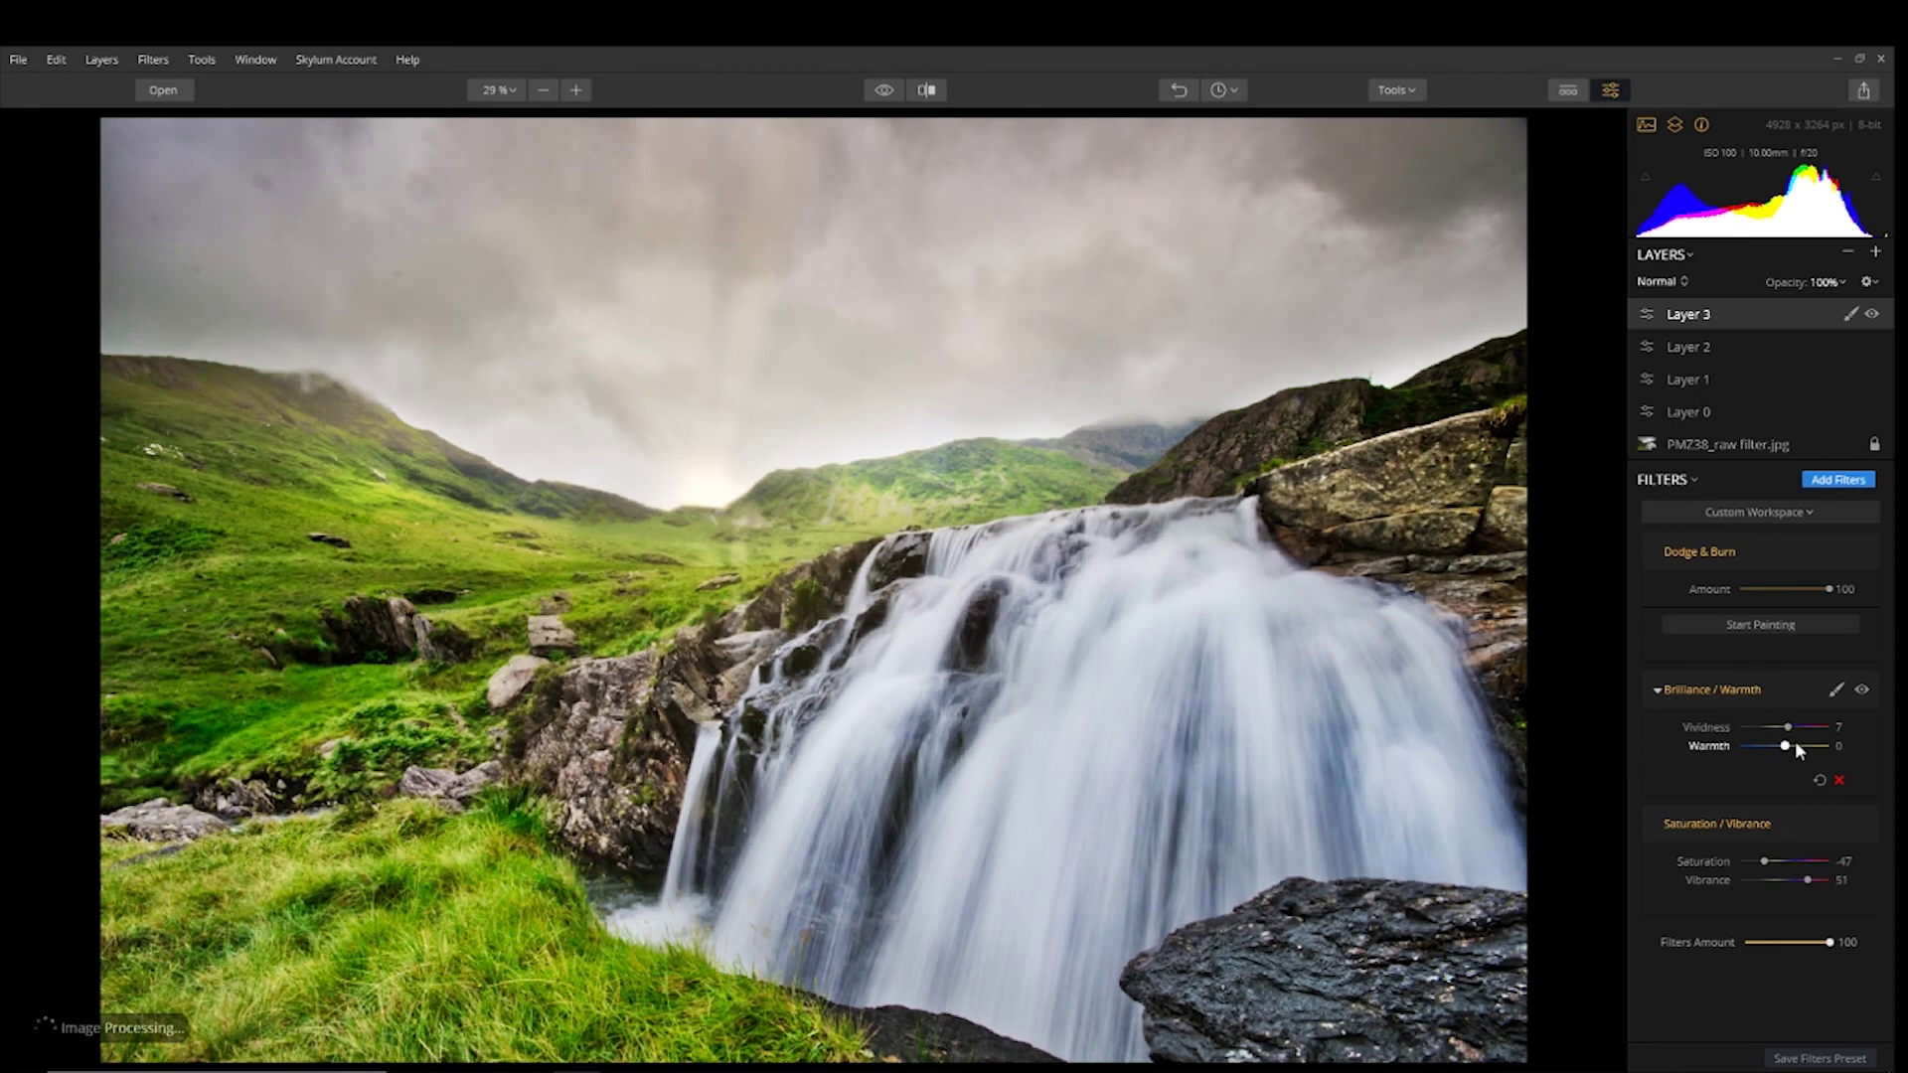
{"action": "left_click_drag", "start_coordinate": [1793, 724], "coordinate": [1796, 728]}
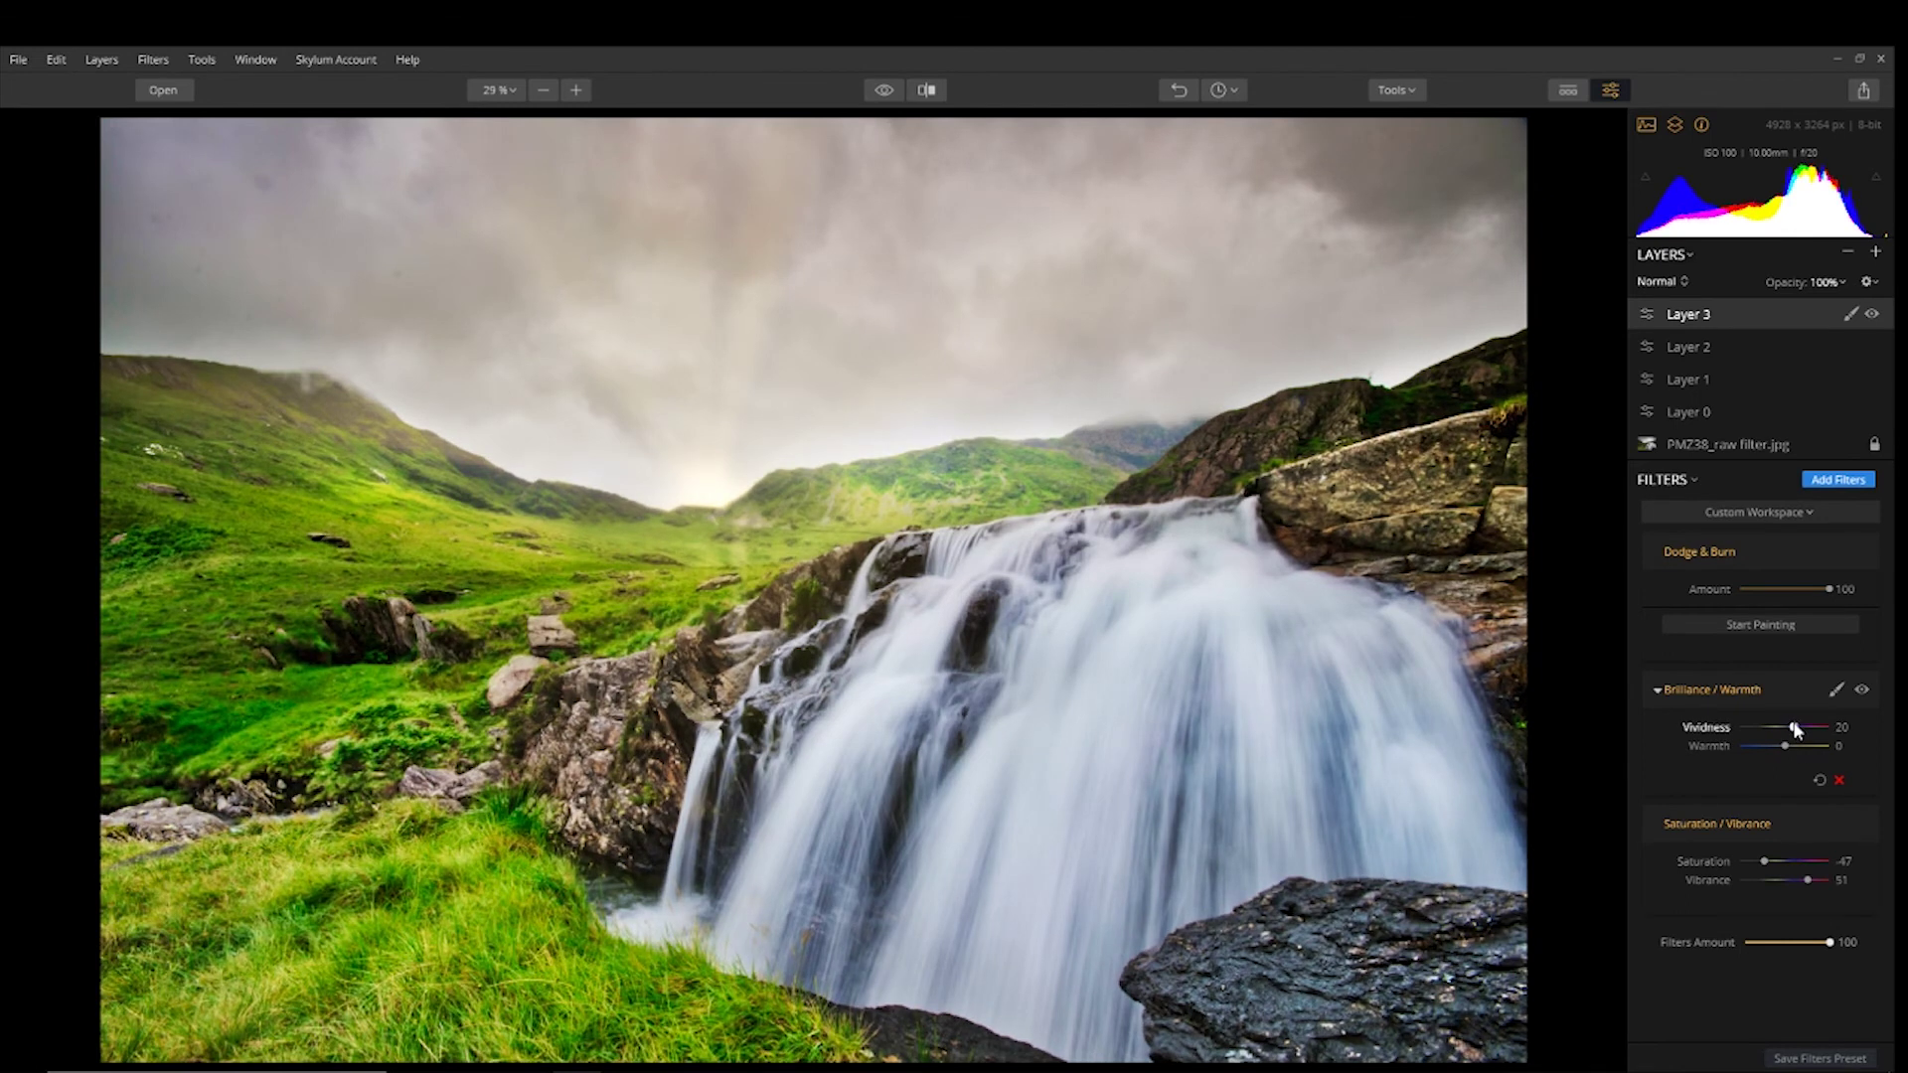
{"action": "left_click_drag", "start_coordinate": [1792, 733], "coordinate": [1790, 732]}
{"action": "left_click_drag", "start_coordinate": [1770, 860], "coordinate": [1763, 861]}
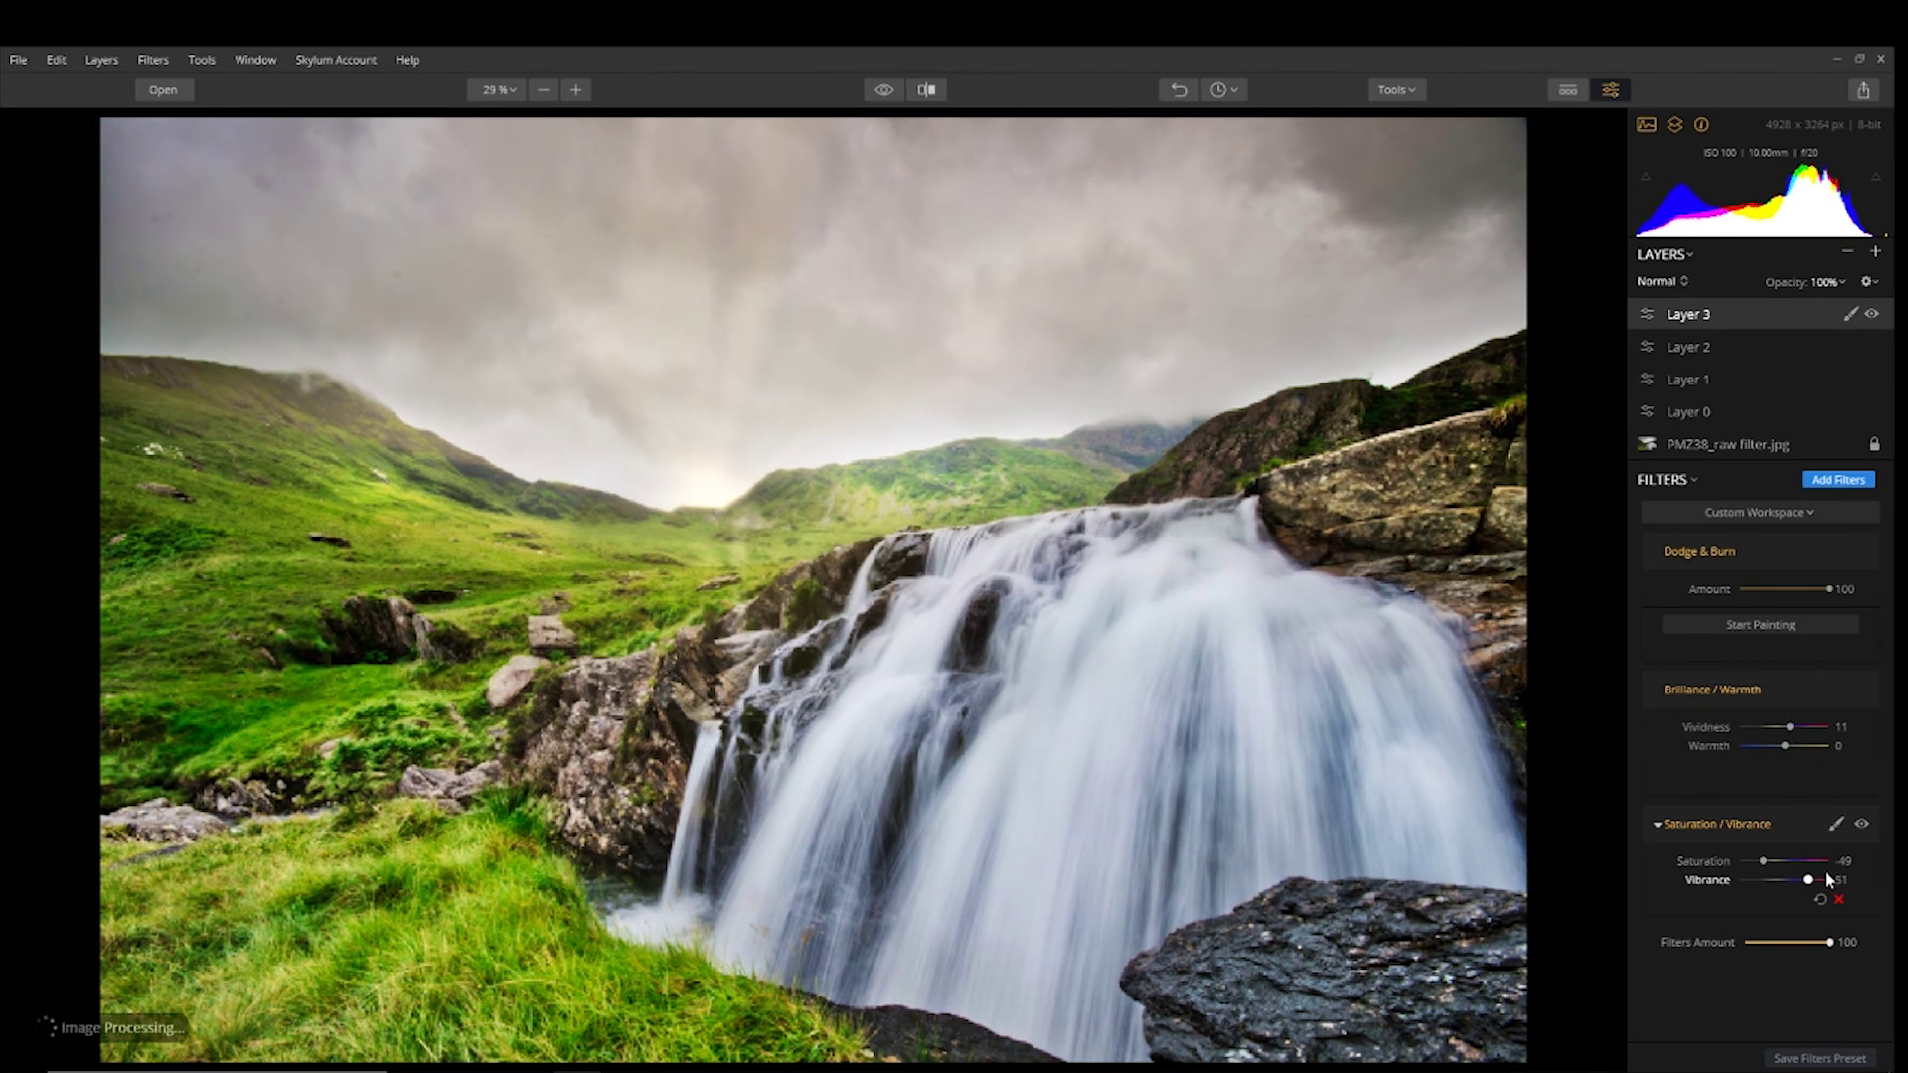
{"action": "left_click", "coordinate": [882, 89]}
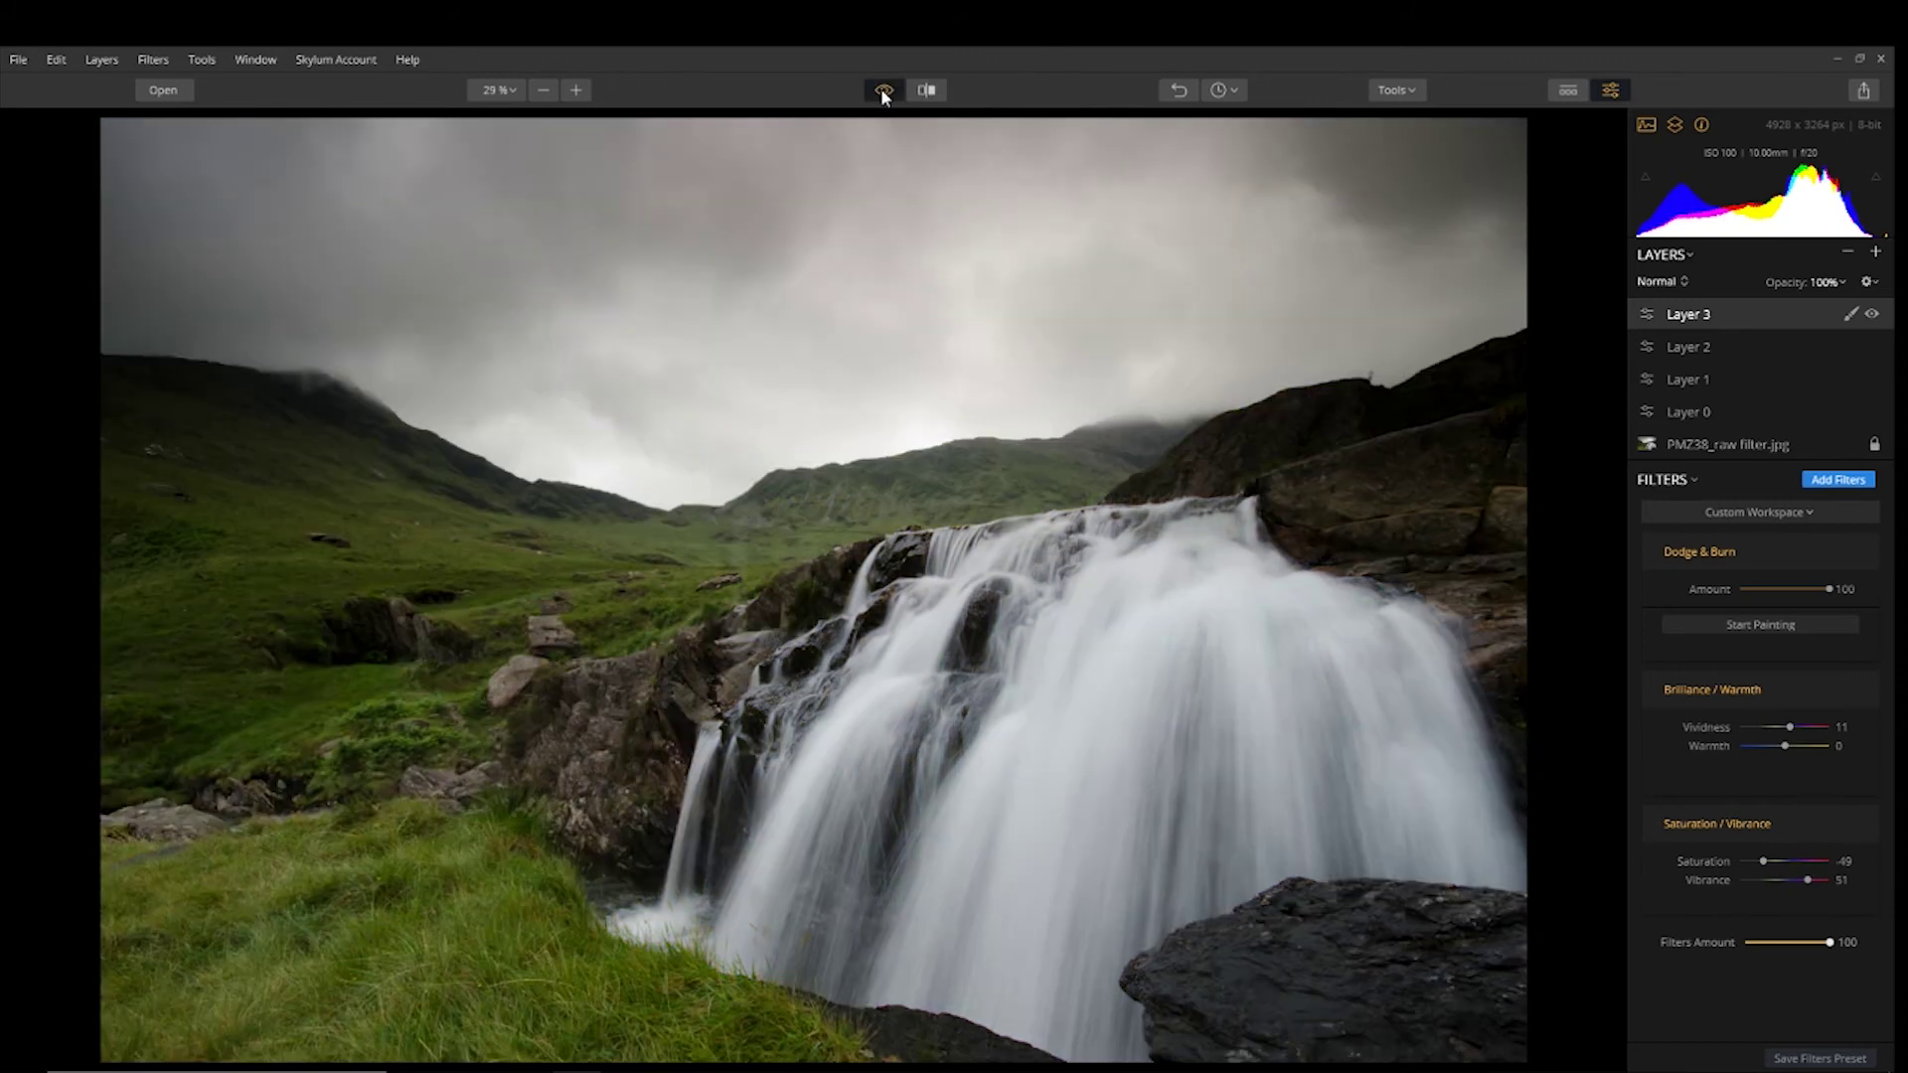
{"action": "left_click", "coordinate": [881, 89]}
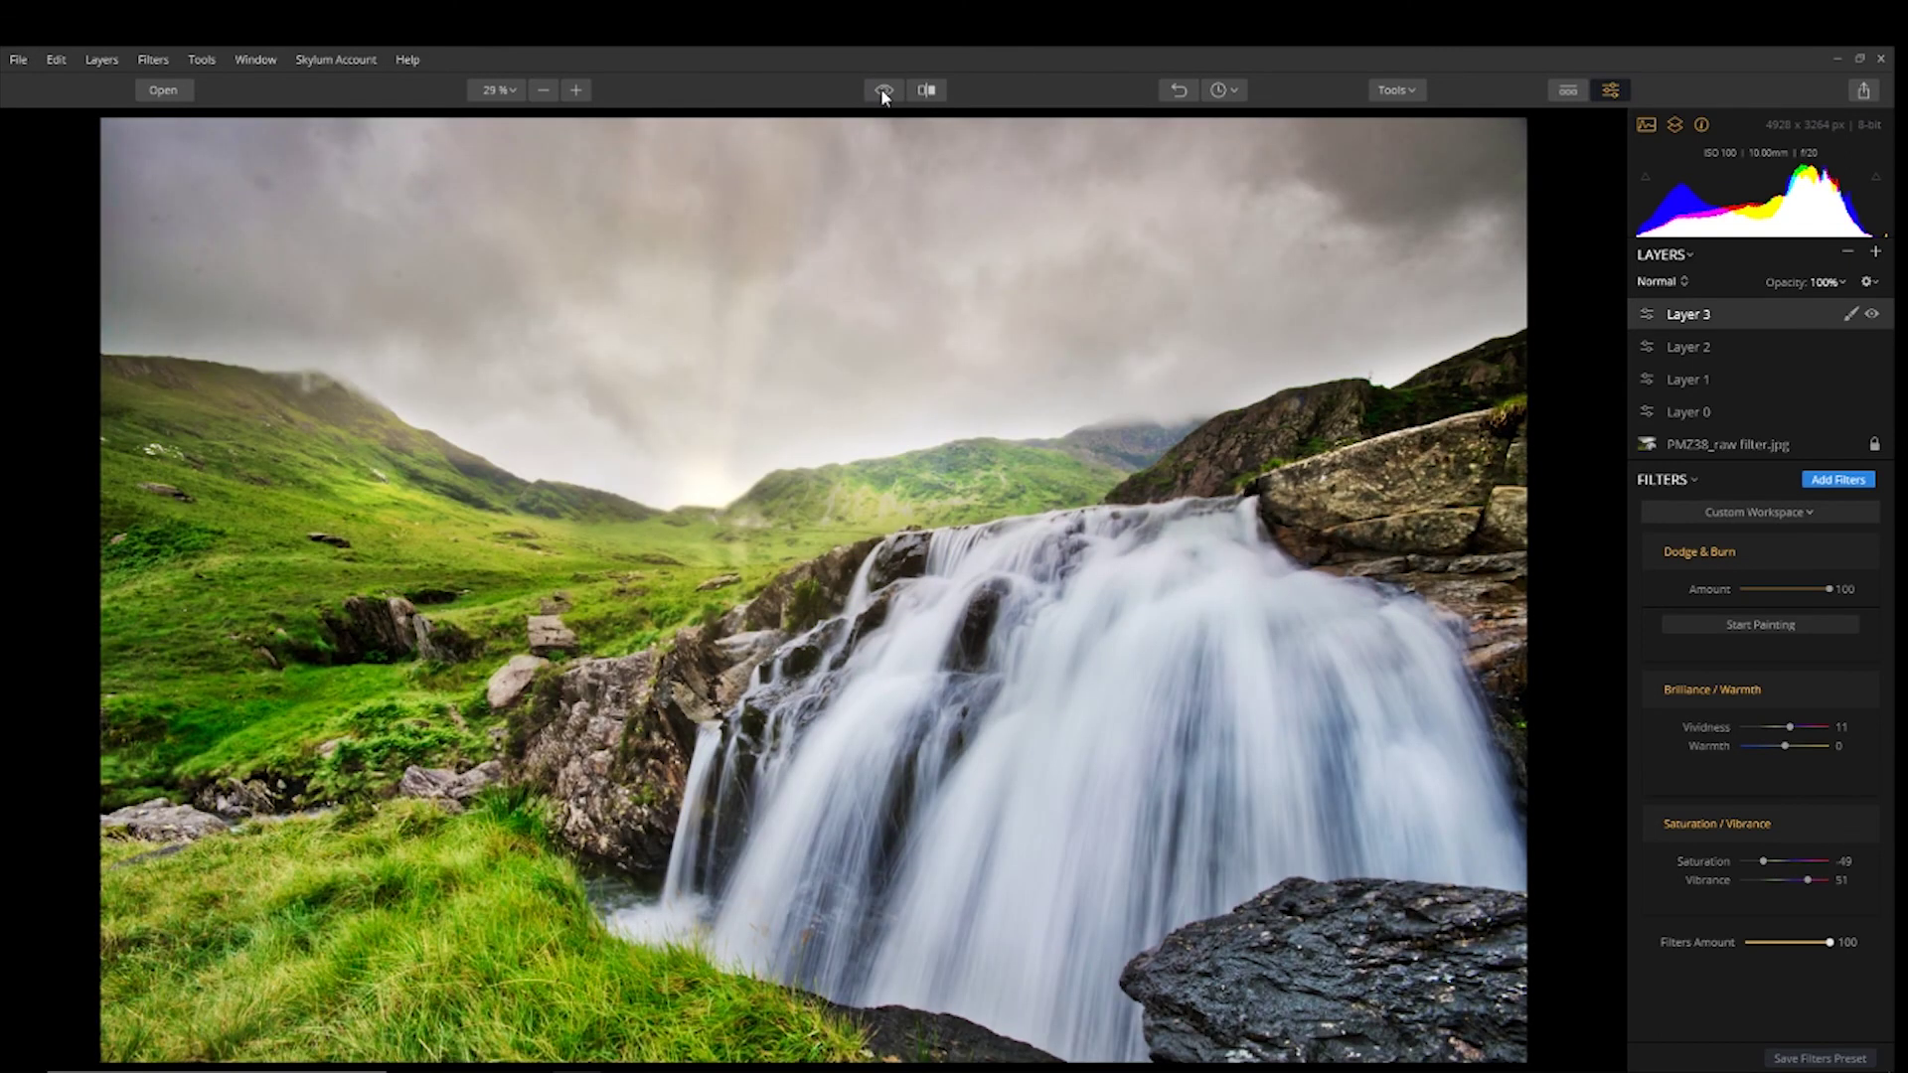
{"action": "left_click", "coordinate": [882, 89]}
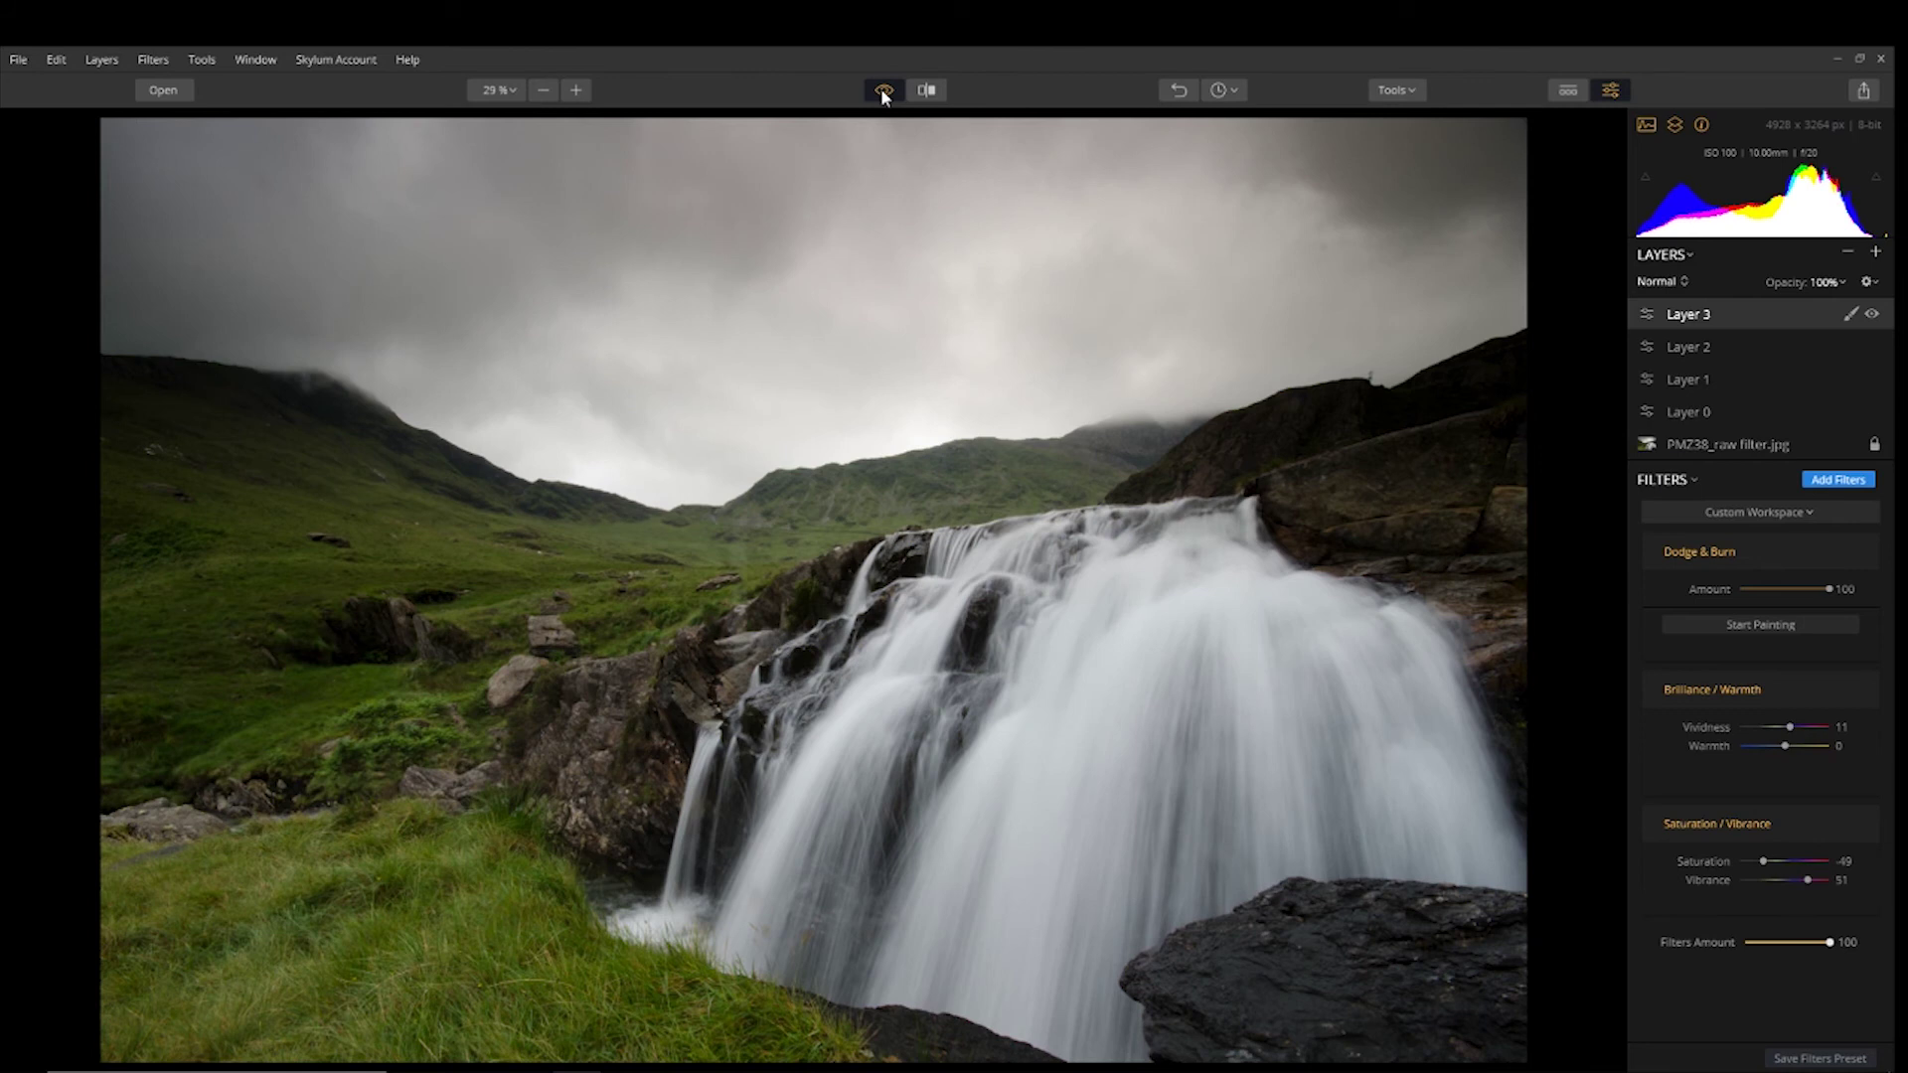
{"action": "left_click", "coordinate": [881, 90]}
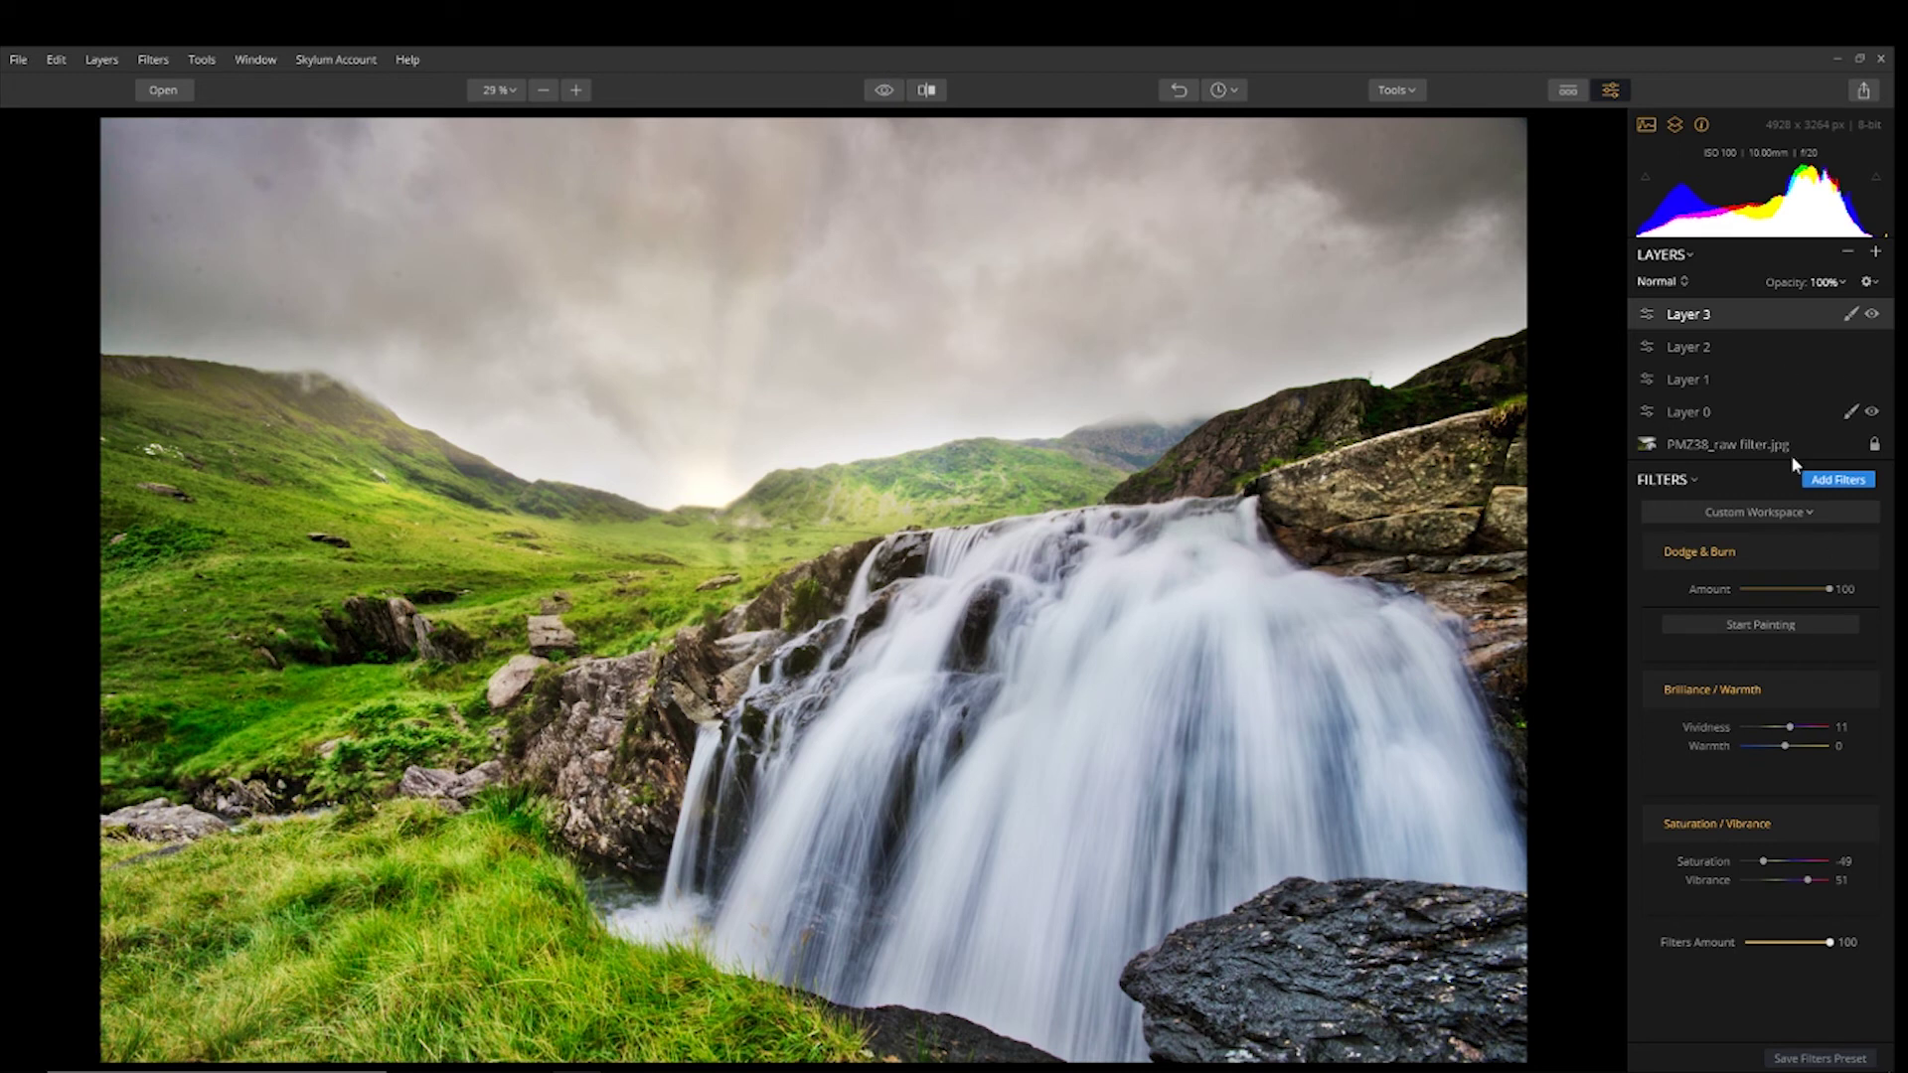
- Add a new adjustment layer, Layer 4, with a Color Balance filter
{"action": "left_click", "coordinate": [1877, 253]}
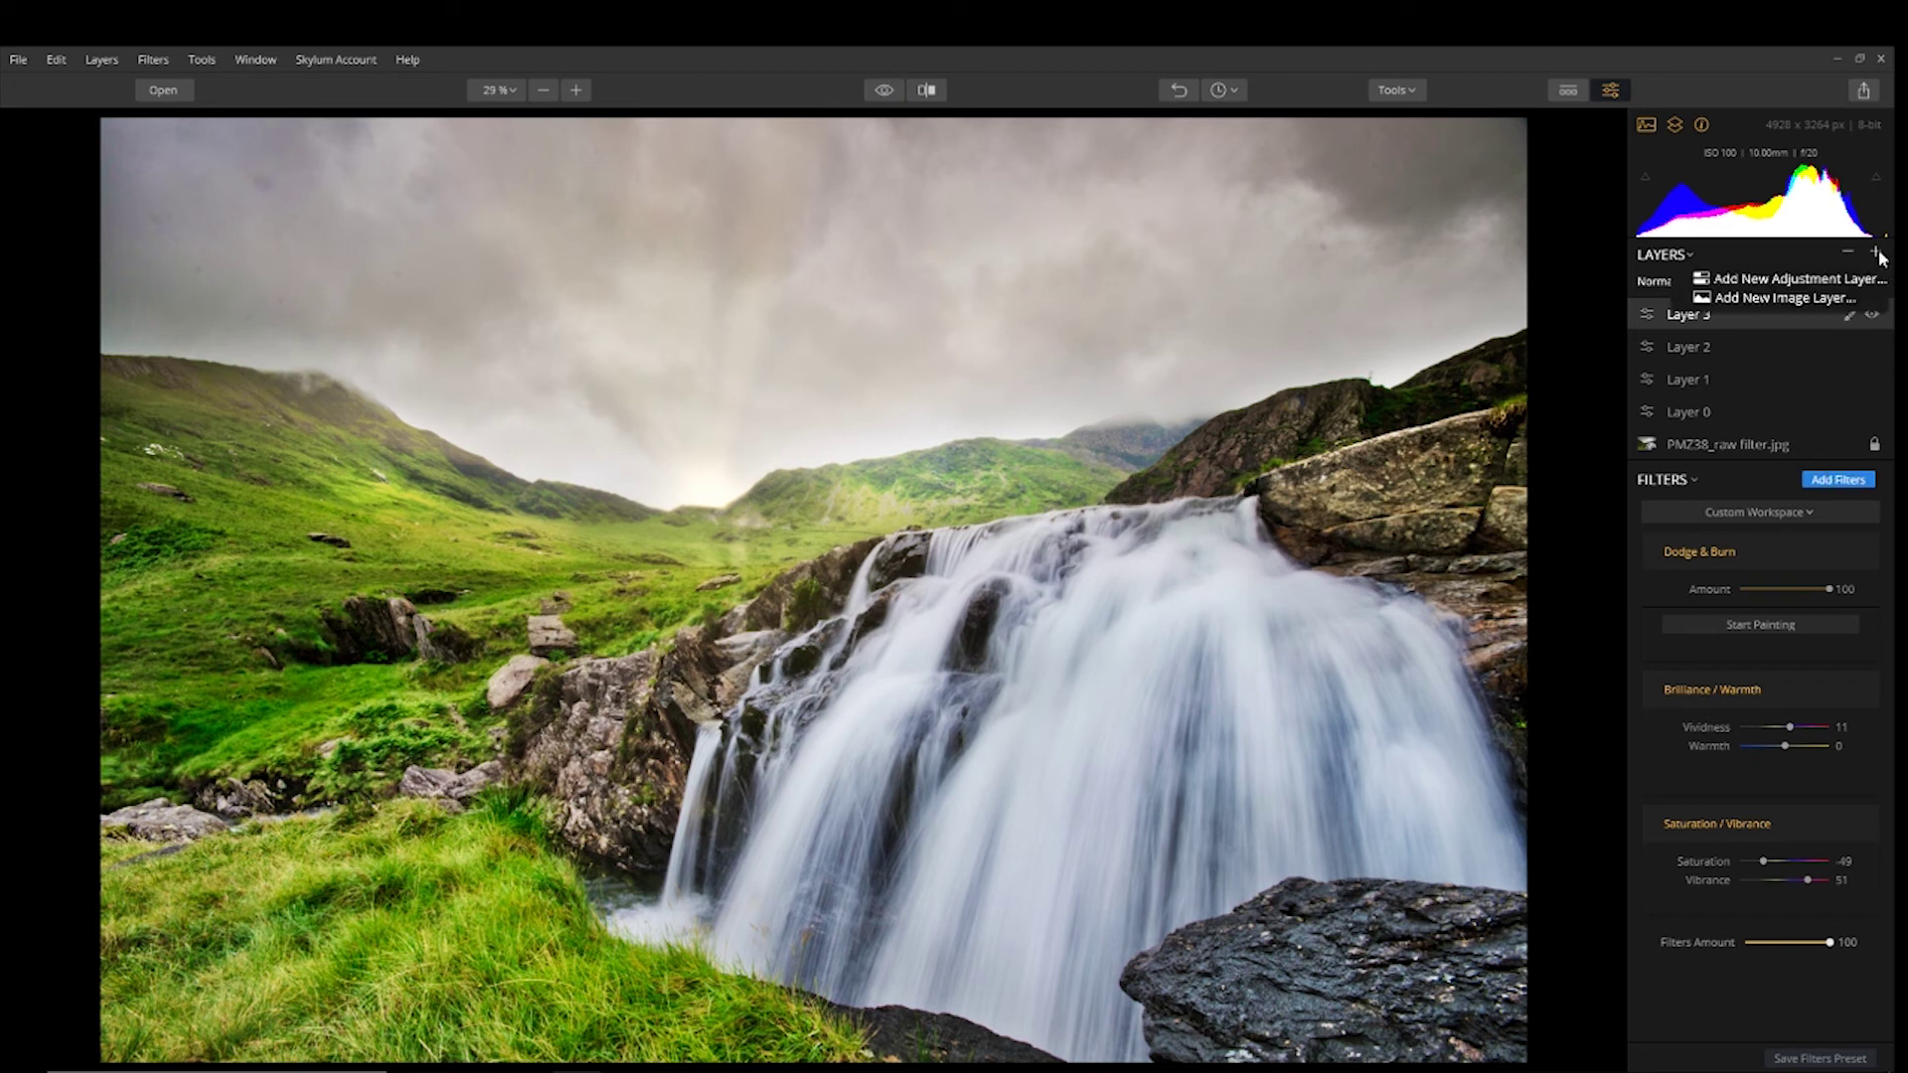
{"action": "left_click", "coordinate": [1840, 279]}
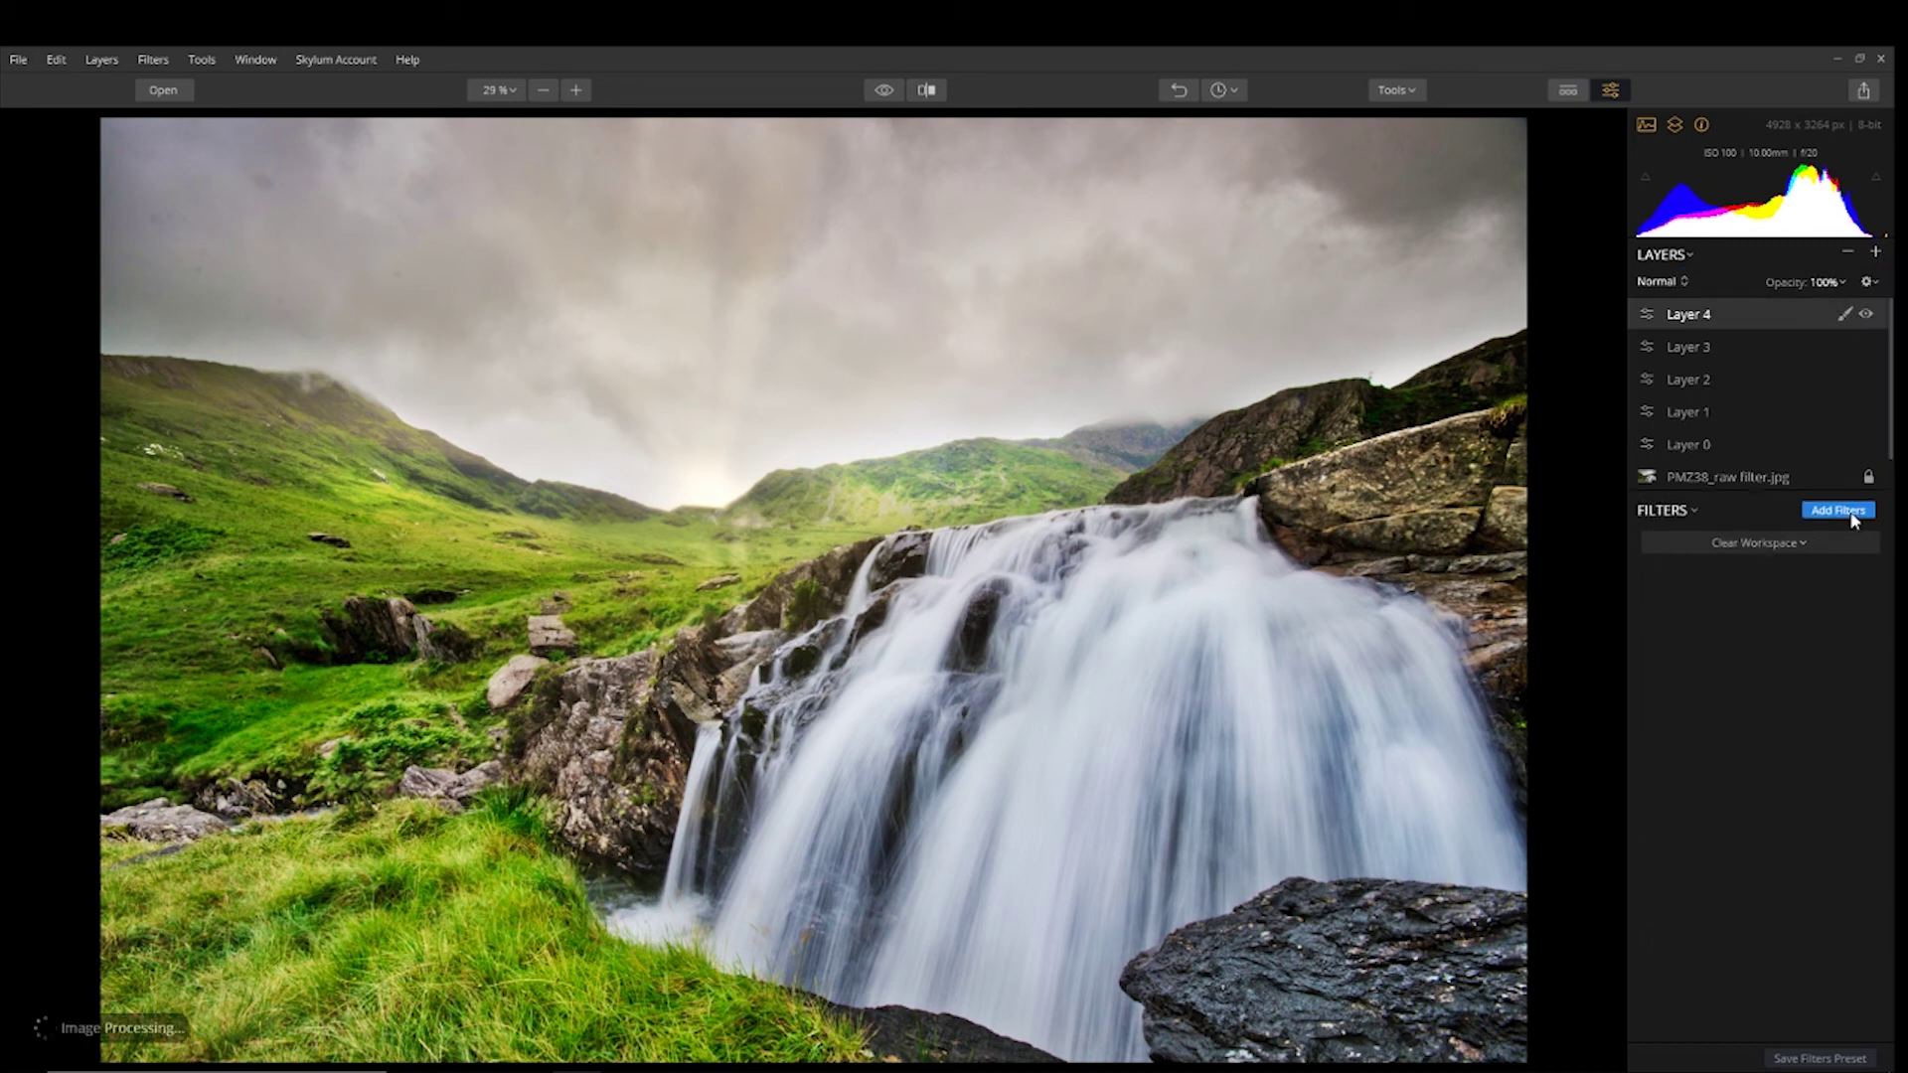
{"action": "left_click", "coordinate": [1839, 510]}
{"action": "scroll", "coordinate": [1470, 349], "scroll_direction": "up", "scroll_amount": 5}
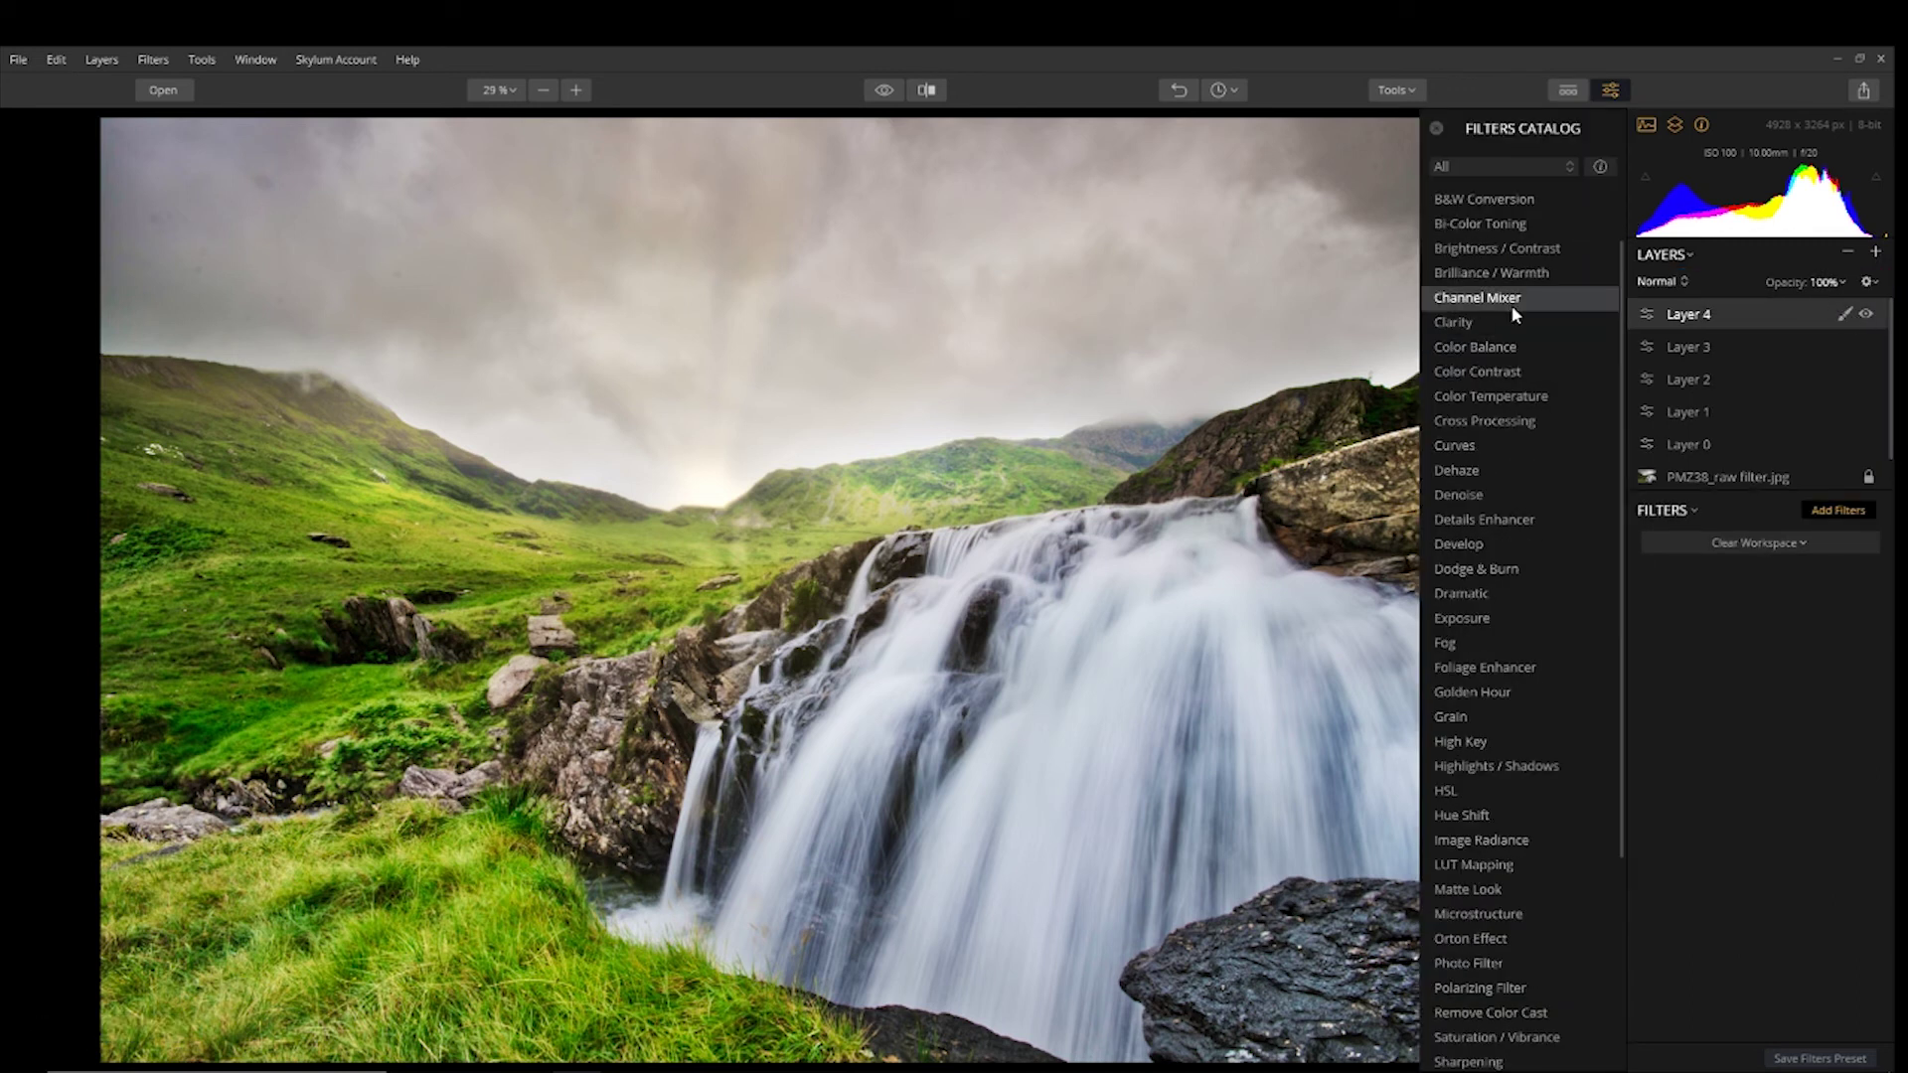
{"action": "left_click", "coordinate": [1511, 428]}
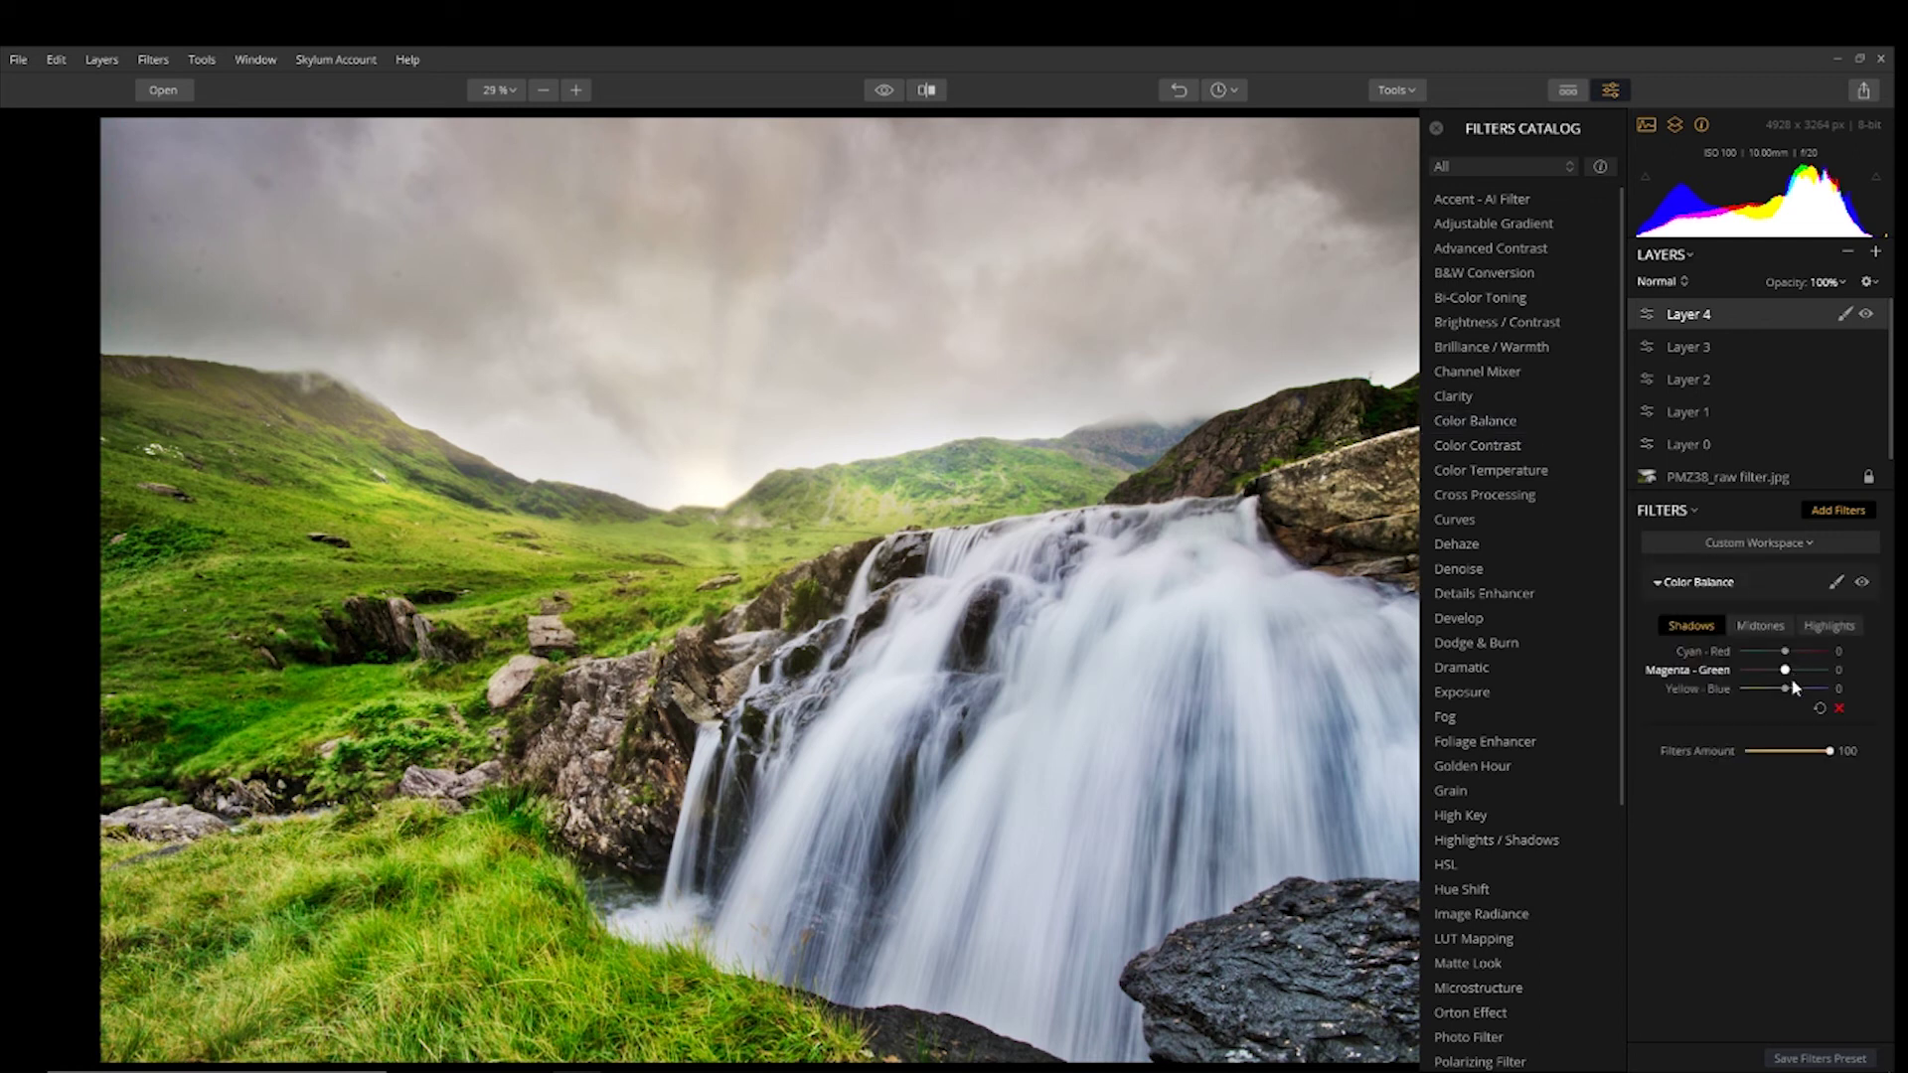
- Set Shadows Yellow-Blue 16 and Cyan-Red -16, and Highlights Cyan-Red -15
{"action": "left_click_drag", "start_coordinate": [1784, 688], "coordinate": [1795, 700]}
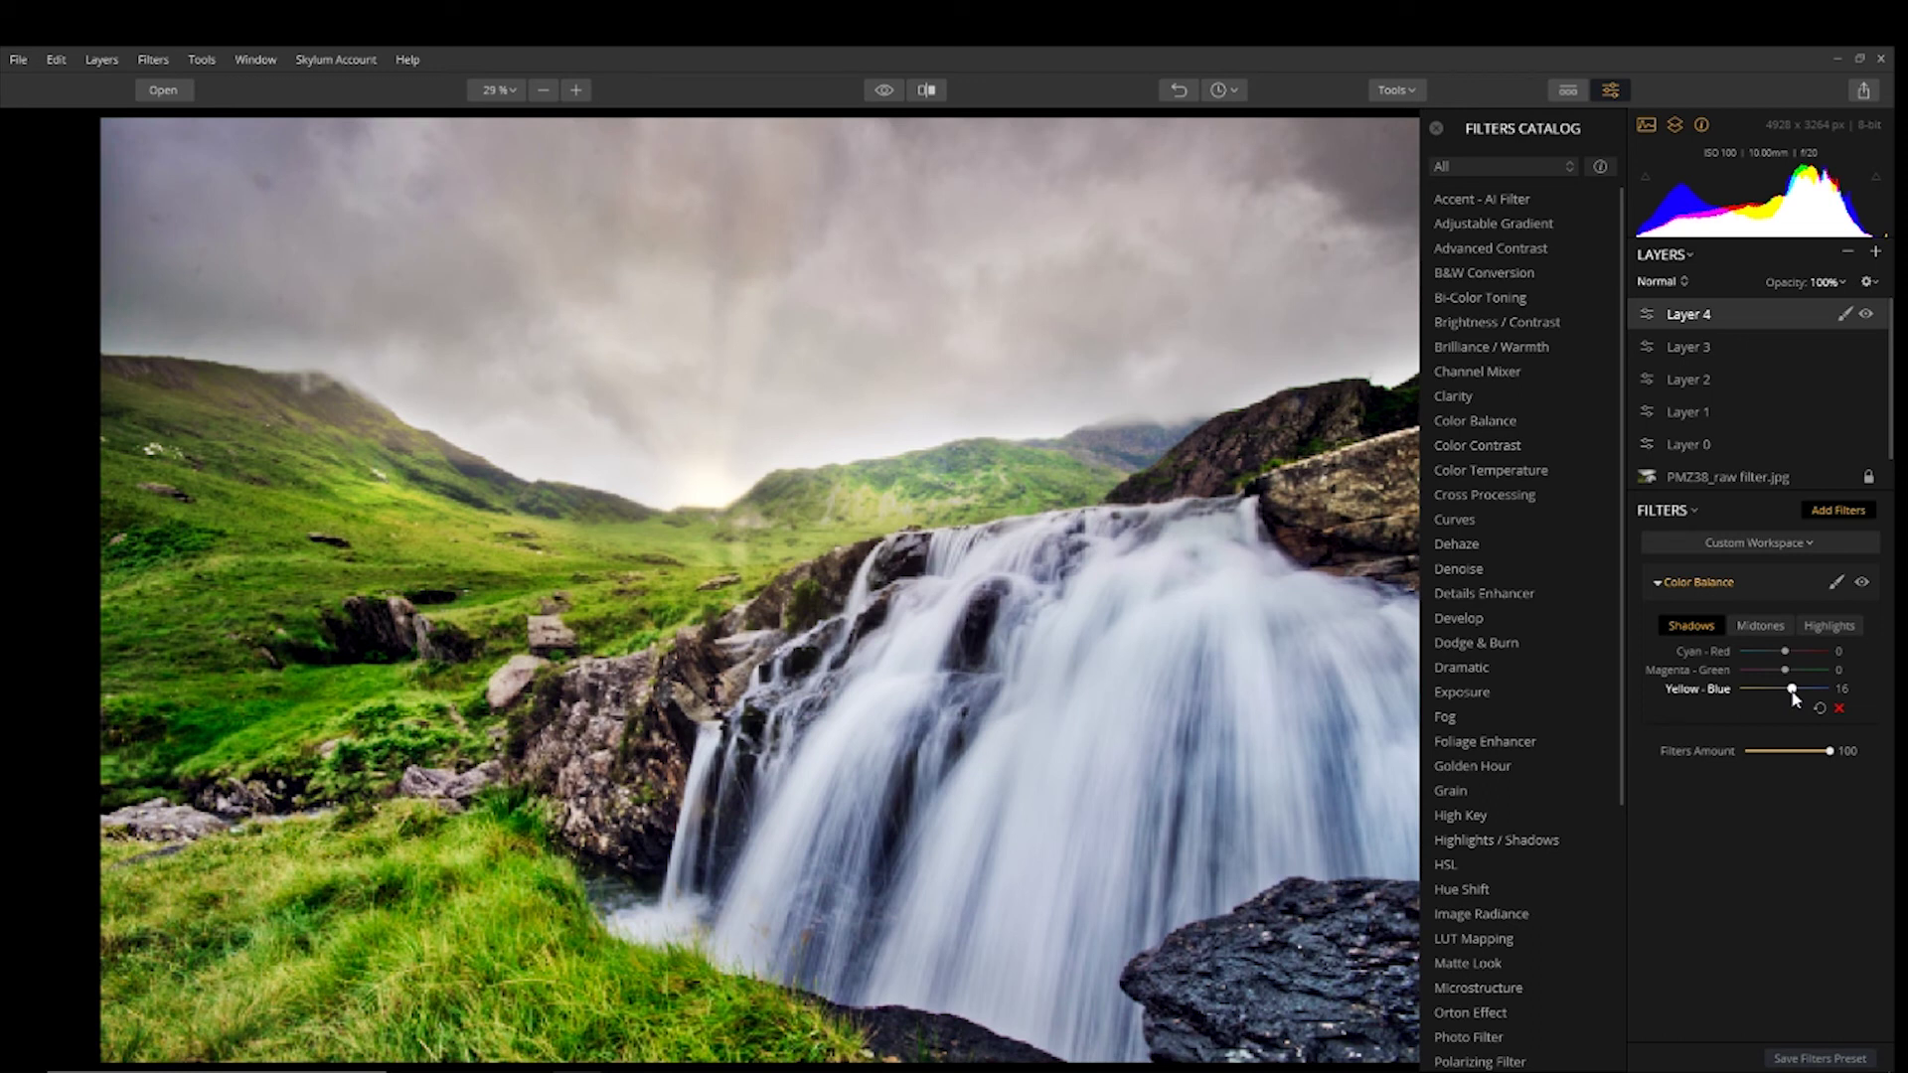
{"action": "left_click_drag", "start_coordinate": [1785, 652], "coordinate": [1781, 658]}
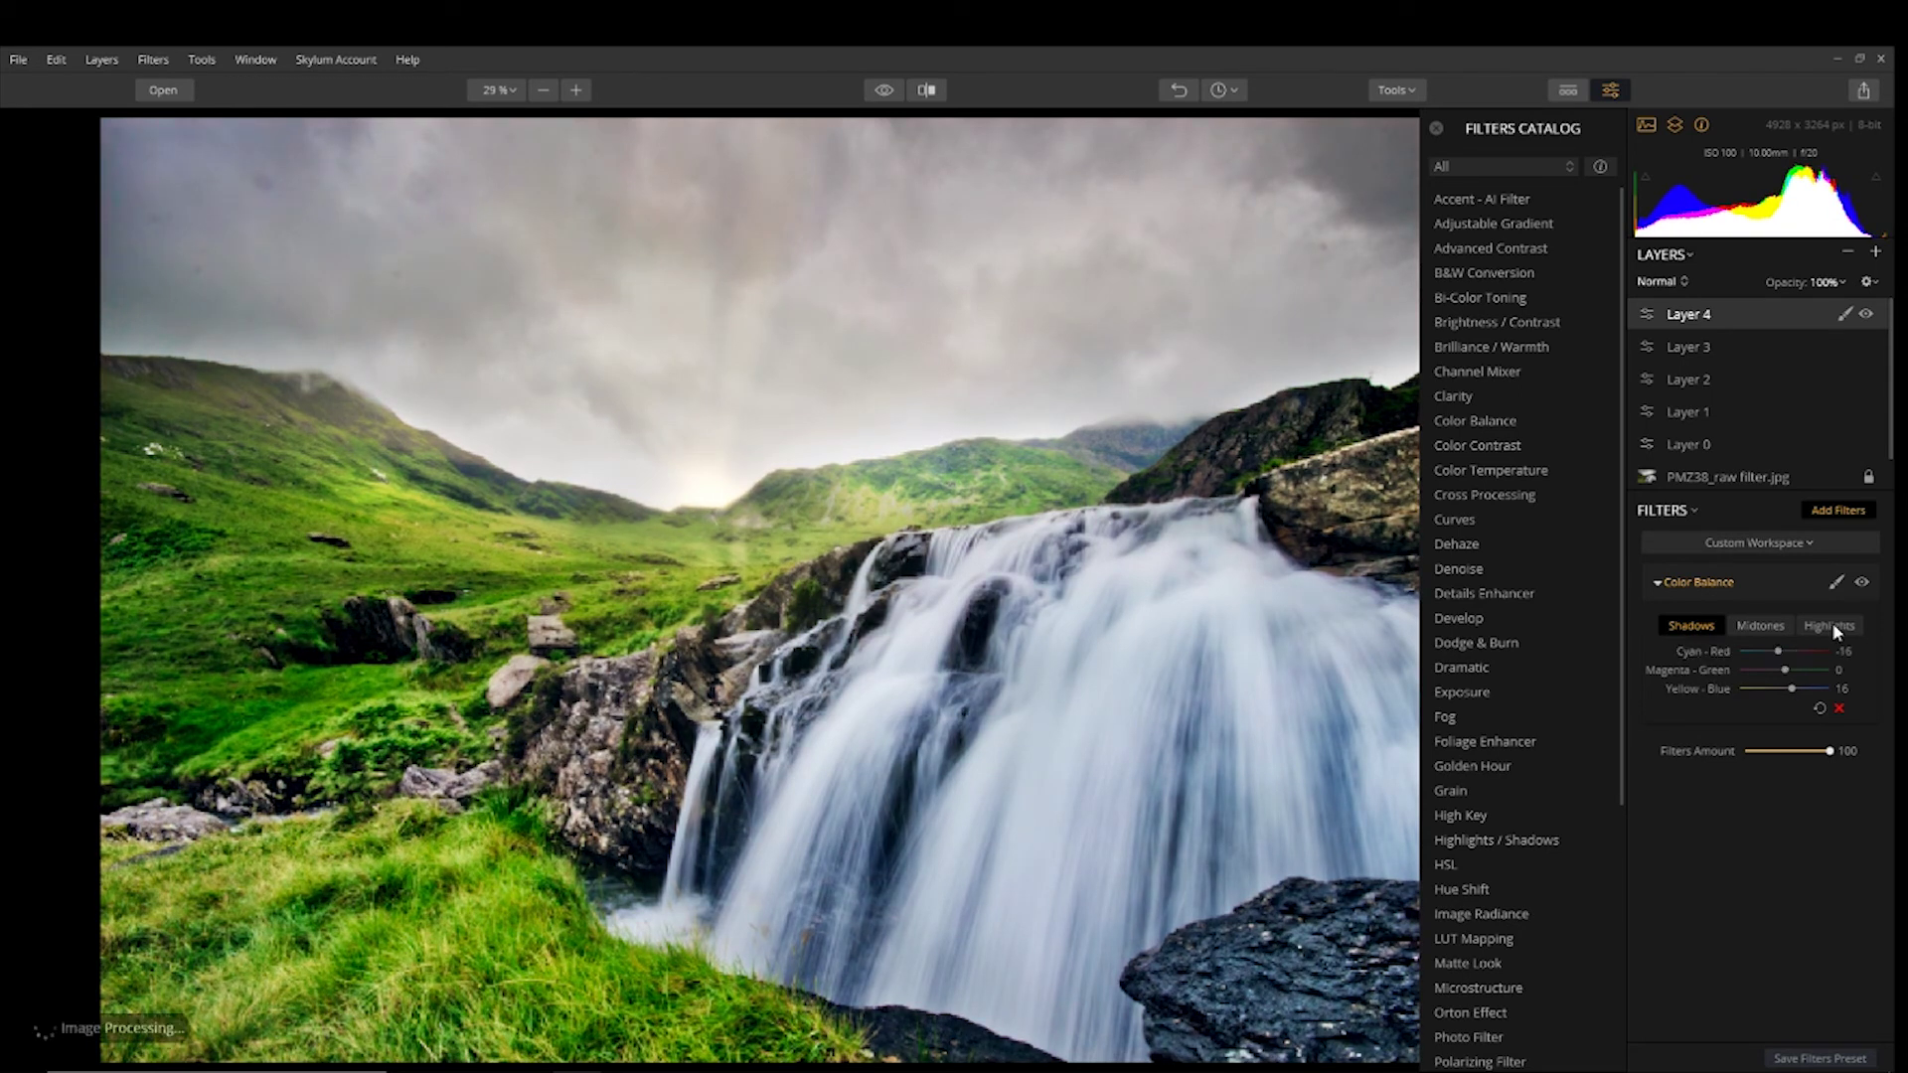
{"action": "left_click", "coordinate": [1829, 624]}
{"action": "left_click_drag", "start_coordinate": [1784, 689], "coordinate": [1781, 663]}
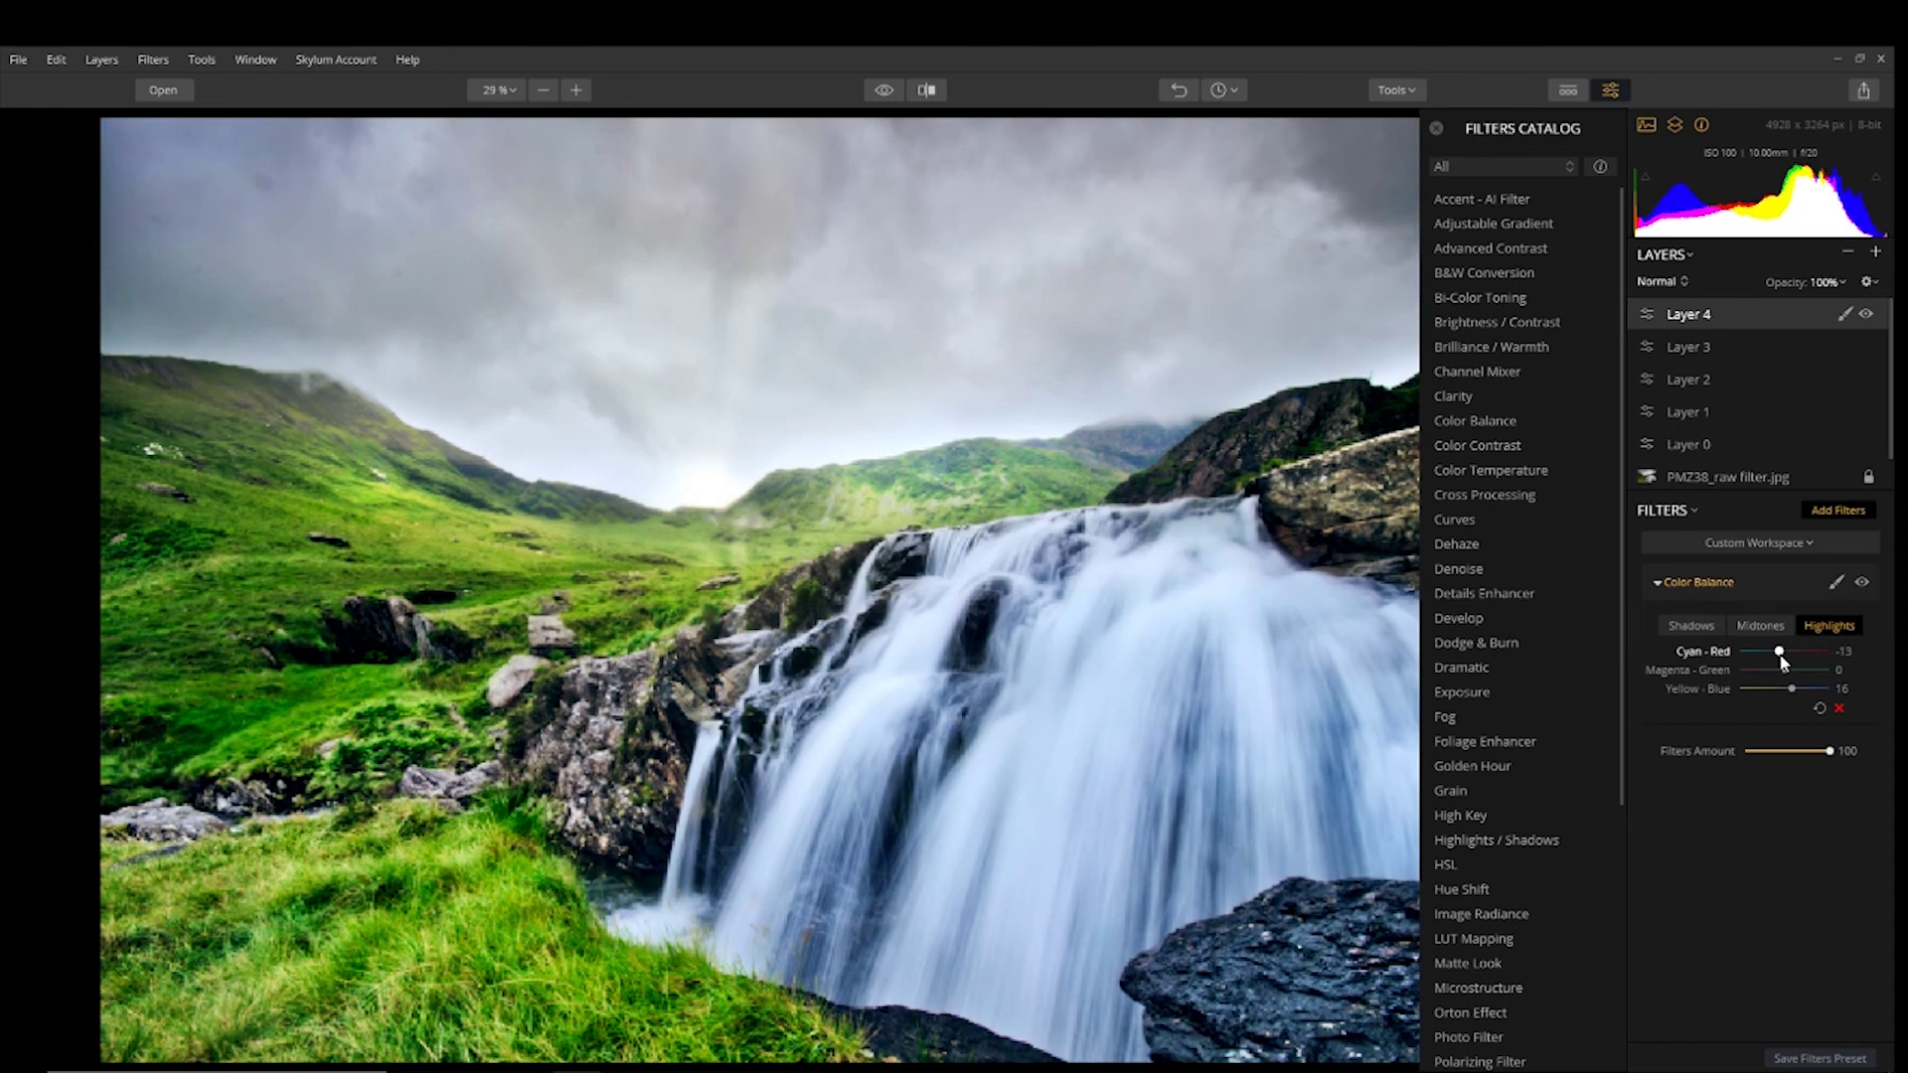
- Brush a 50% opacity Color Balance mask over the sky and waterfall, showing the red overlay
{"action": "left_click", "coordinate": [1833, 588]}
{"action": "left_click", "coordinate": [1816, 602]}
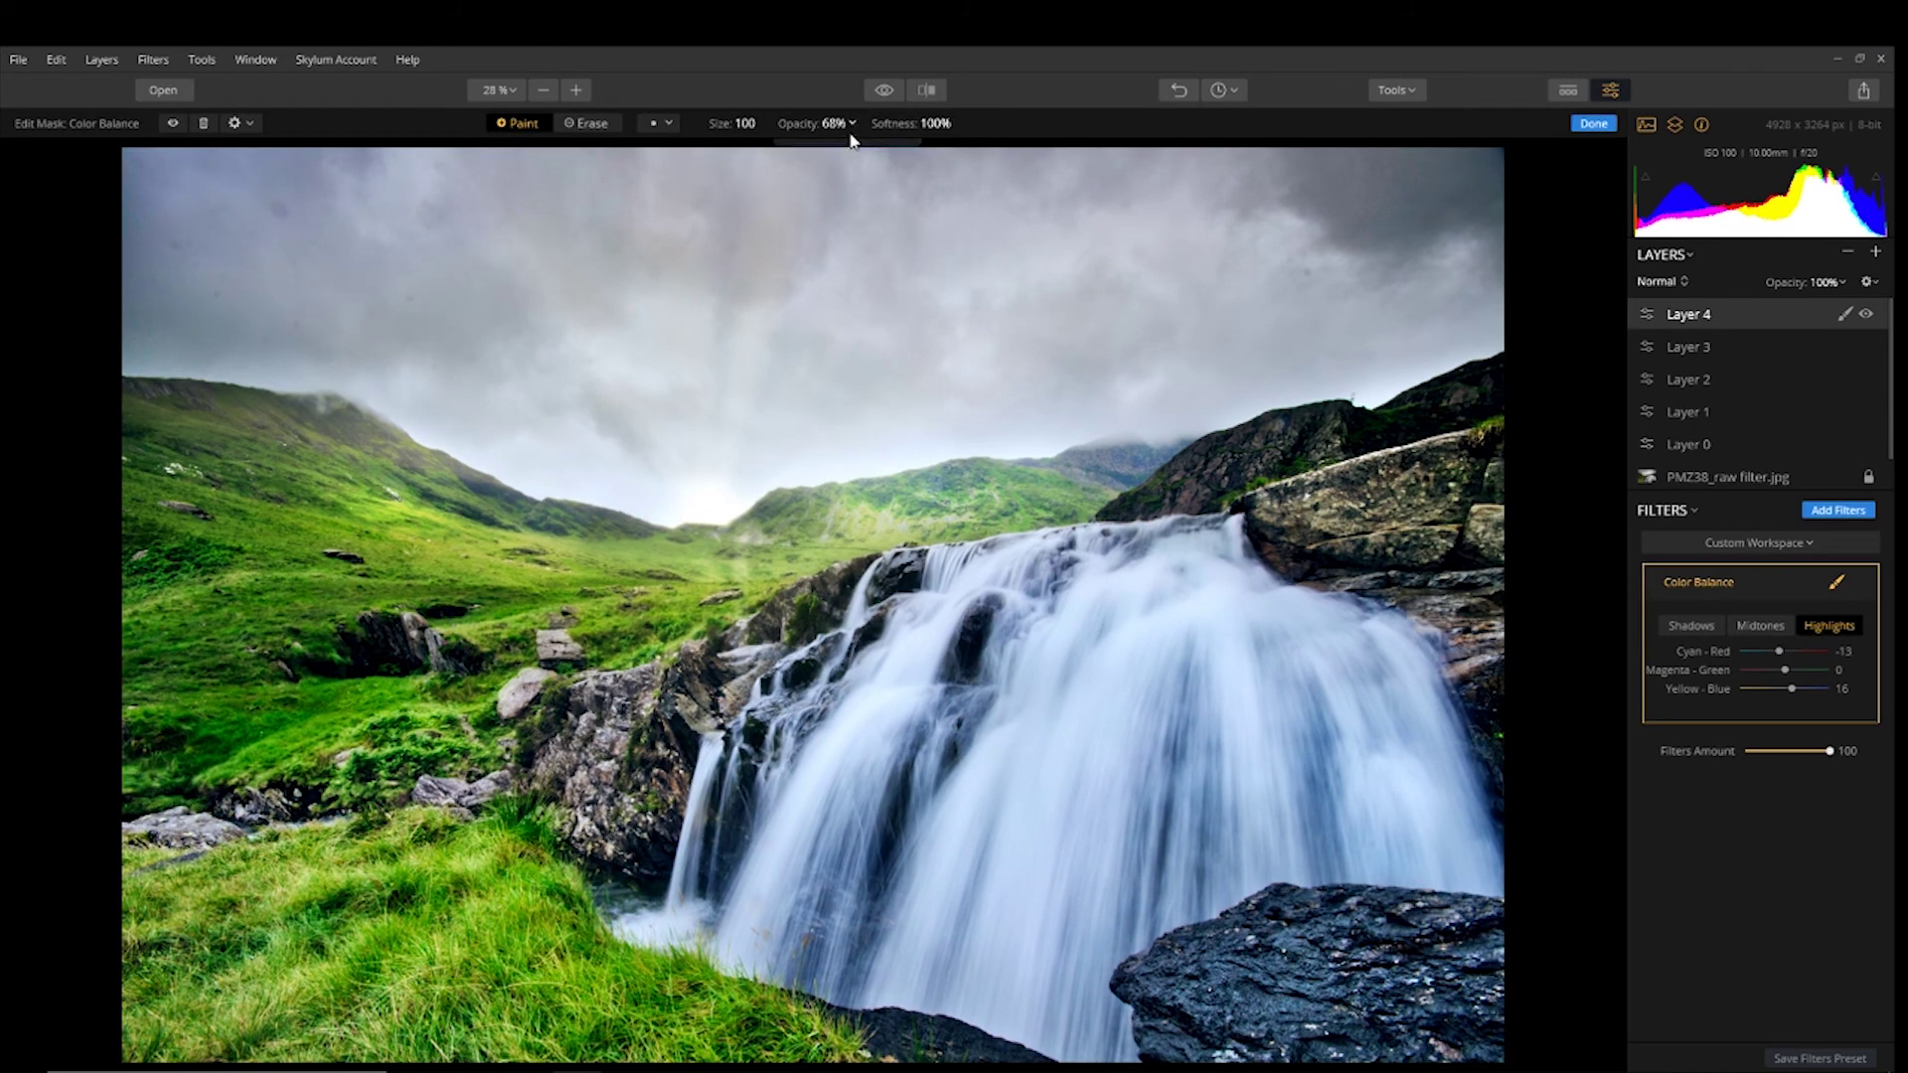
{"action": "left_click_drag", "start_coordinate": [869, 162], "coordinate": [847, 166]}
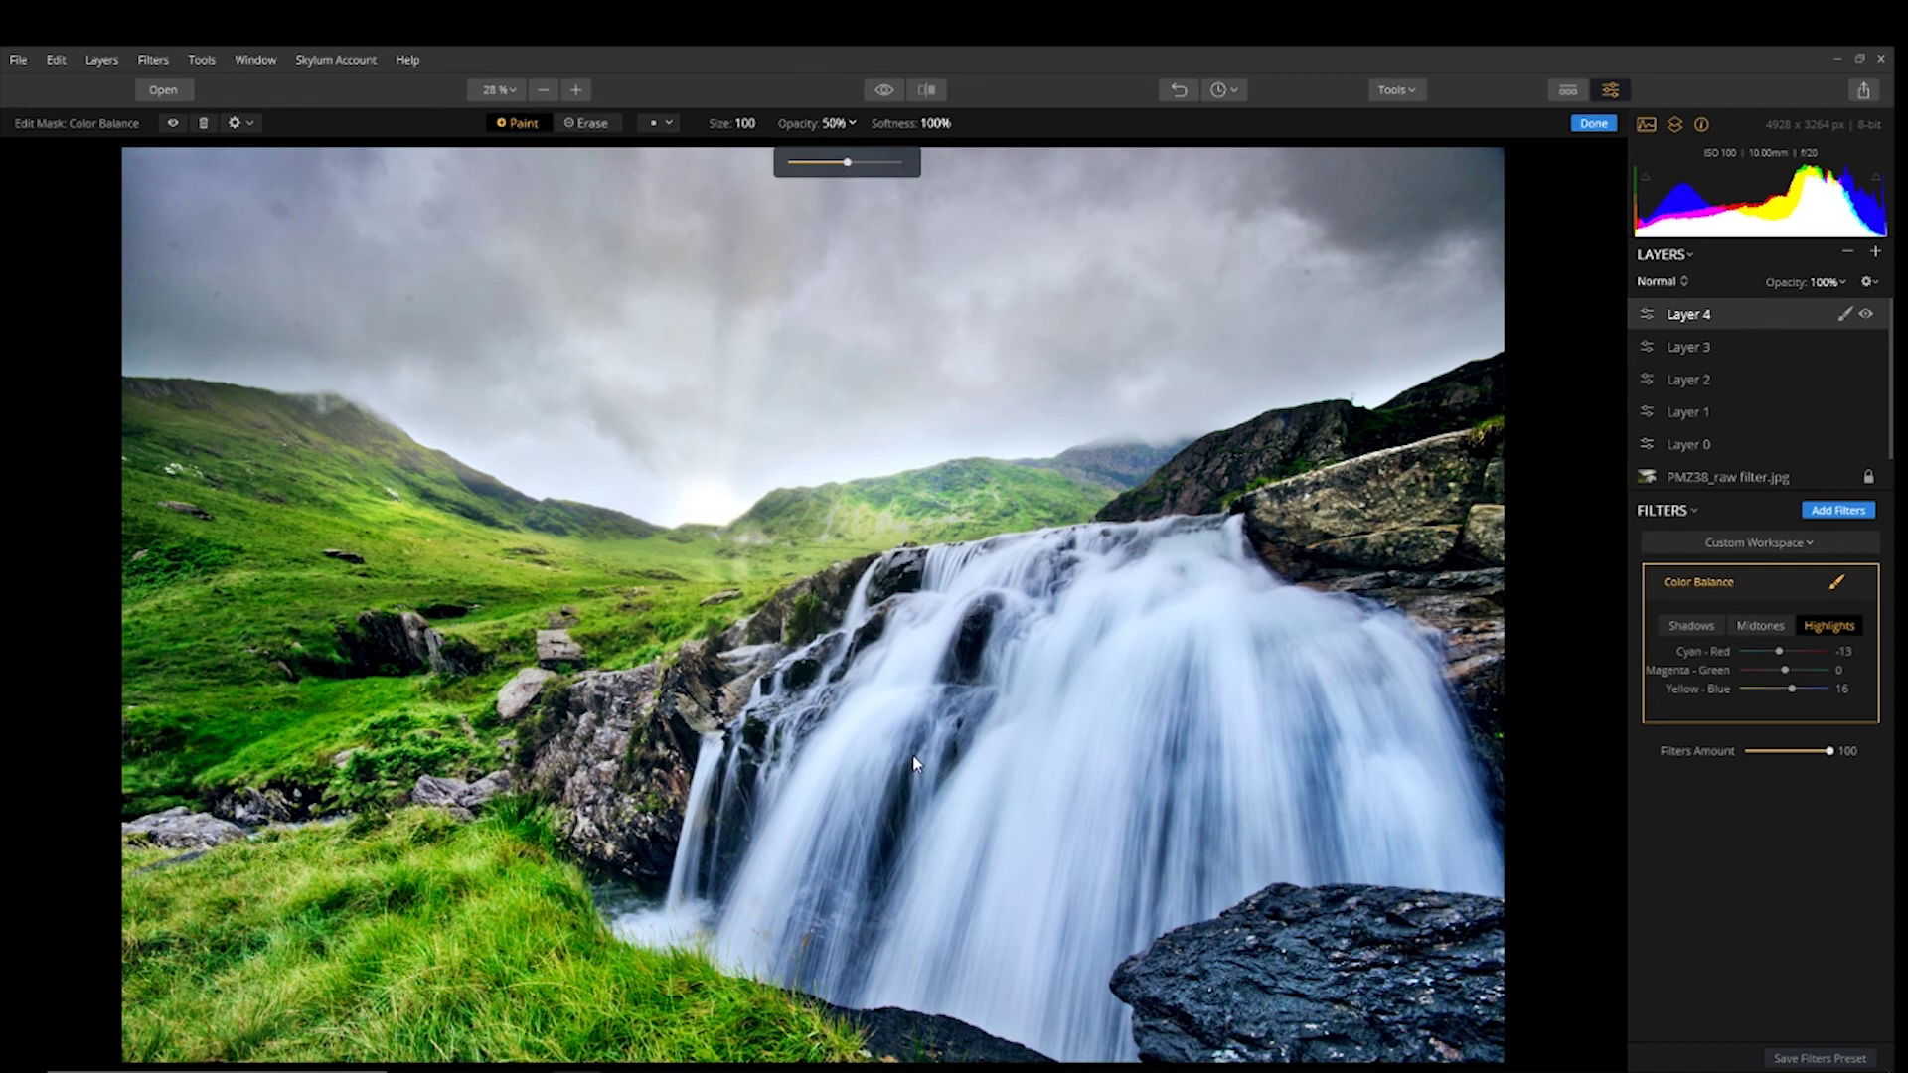
{"action": "left_click", "coordinate": [920, 675]}
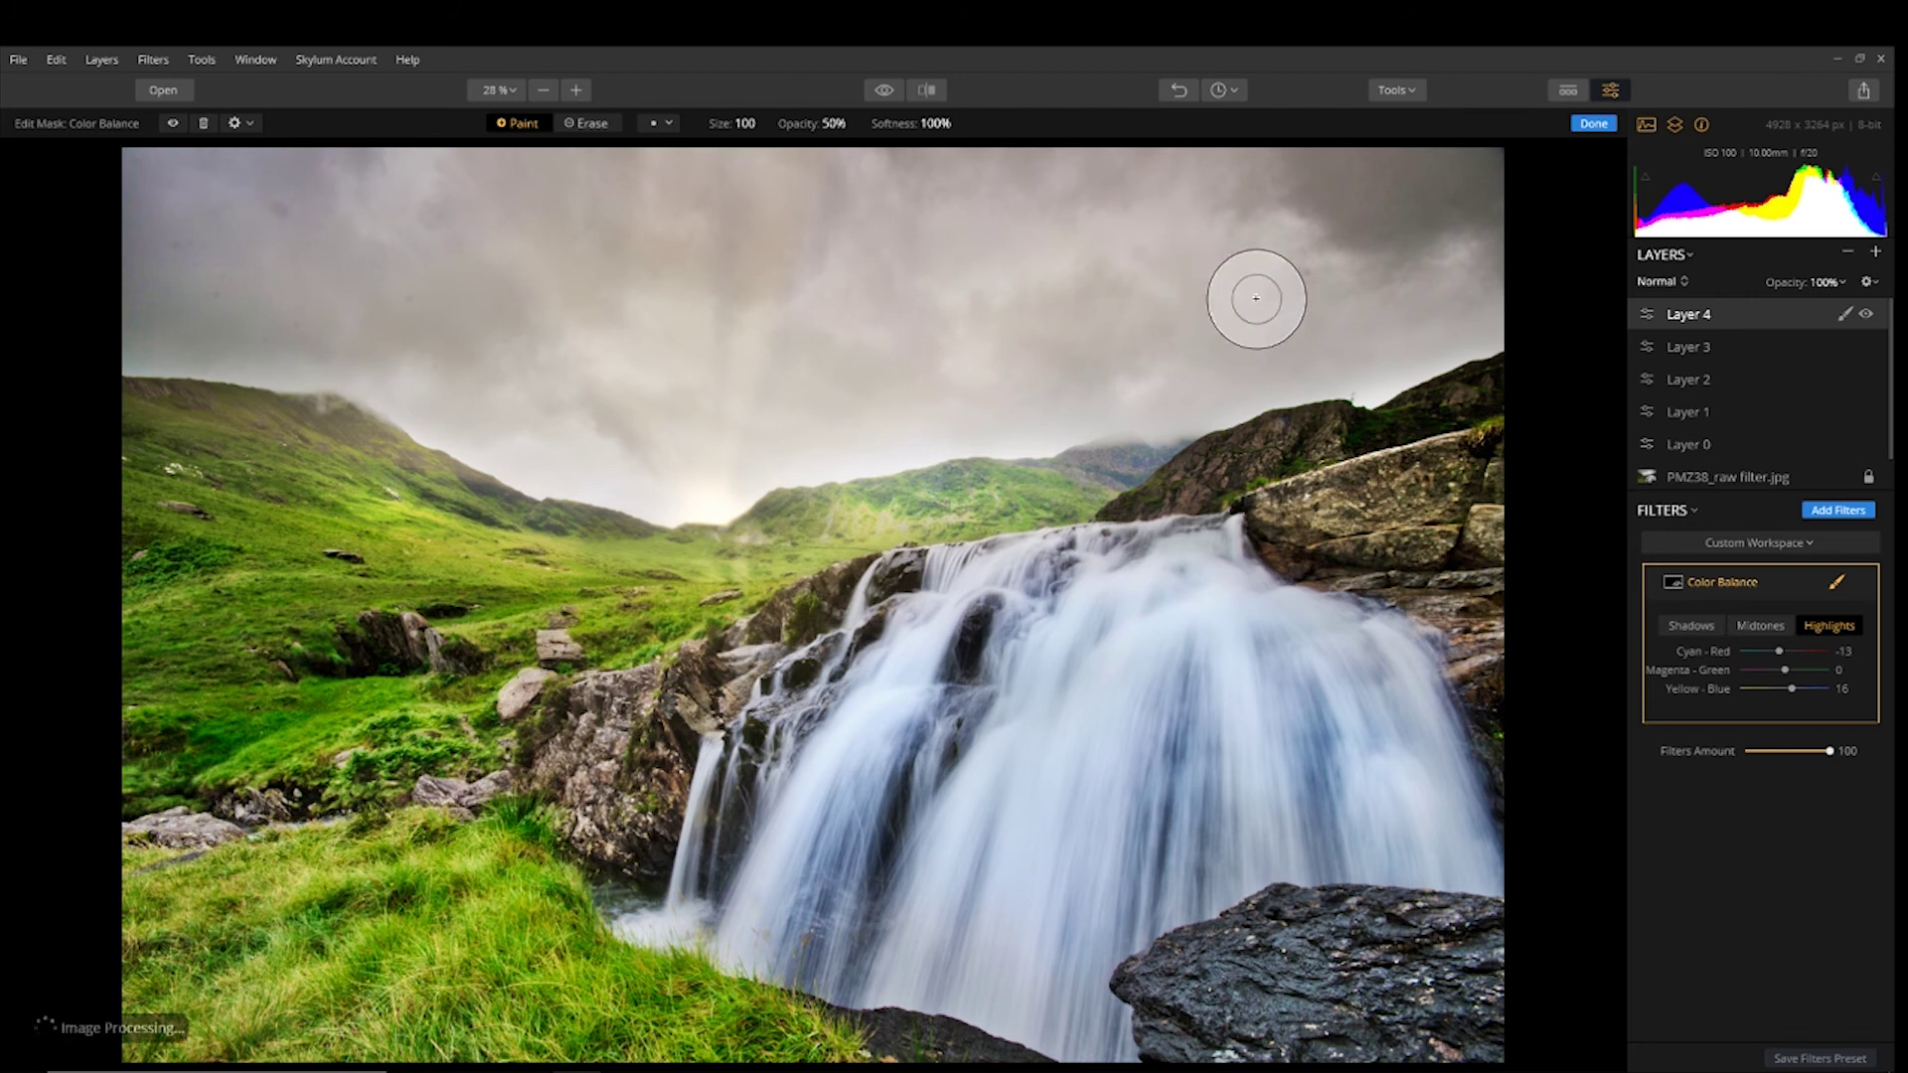
{"action": "mouse_move", "coordinate": [567, 447]}
{"action": "left_mouse_down"}
{"action": "mouse_move", "coordinate": [302, 265]}
{"action": "mouse_move", "coordinate": [479, 163]}
{"action": "mouse_move", "coordinate": [364, 357]}
{"action": "mouse_move", "coordinate": [921, 224]}
{"action": "mouse_move", "coordinate": [1412, 224]}
{"action": "mouse_move", "coordinate": [693, 385]}
{"action": "mouse_move", "coordinate": [407, 250]}
{"action": "mouse_move", "coordinate": [652, 216]}
{"action": "mouse_move", "coordinate": [464, 217]}
{"action": "mouse_move", "coordinate": [637, 434]}
{"action": "mouse_move", "coordinate": [545, 464]}
{"action": "mouse_move", "coordinate": [681, 461]}
{"action": "mouse_move", "coordinate": [632, 475]}
{"action": "mouse_move", "coordinate": [272, 237]}
{"action": "mouse_move", "coordinate": [1199, 251]}
{"action": "mouse_move", "coordinate": [917, 373]}
{"action": "mouse_move", "coordinate": [1311, 334]}
{"action": "mouse_move", "coordinate": [1422, 281]}
{"action": "left_mouse_up"}
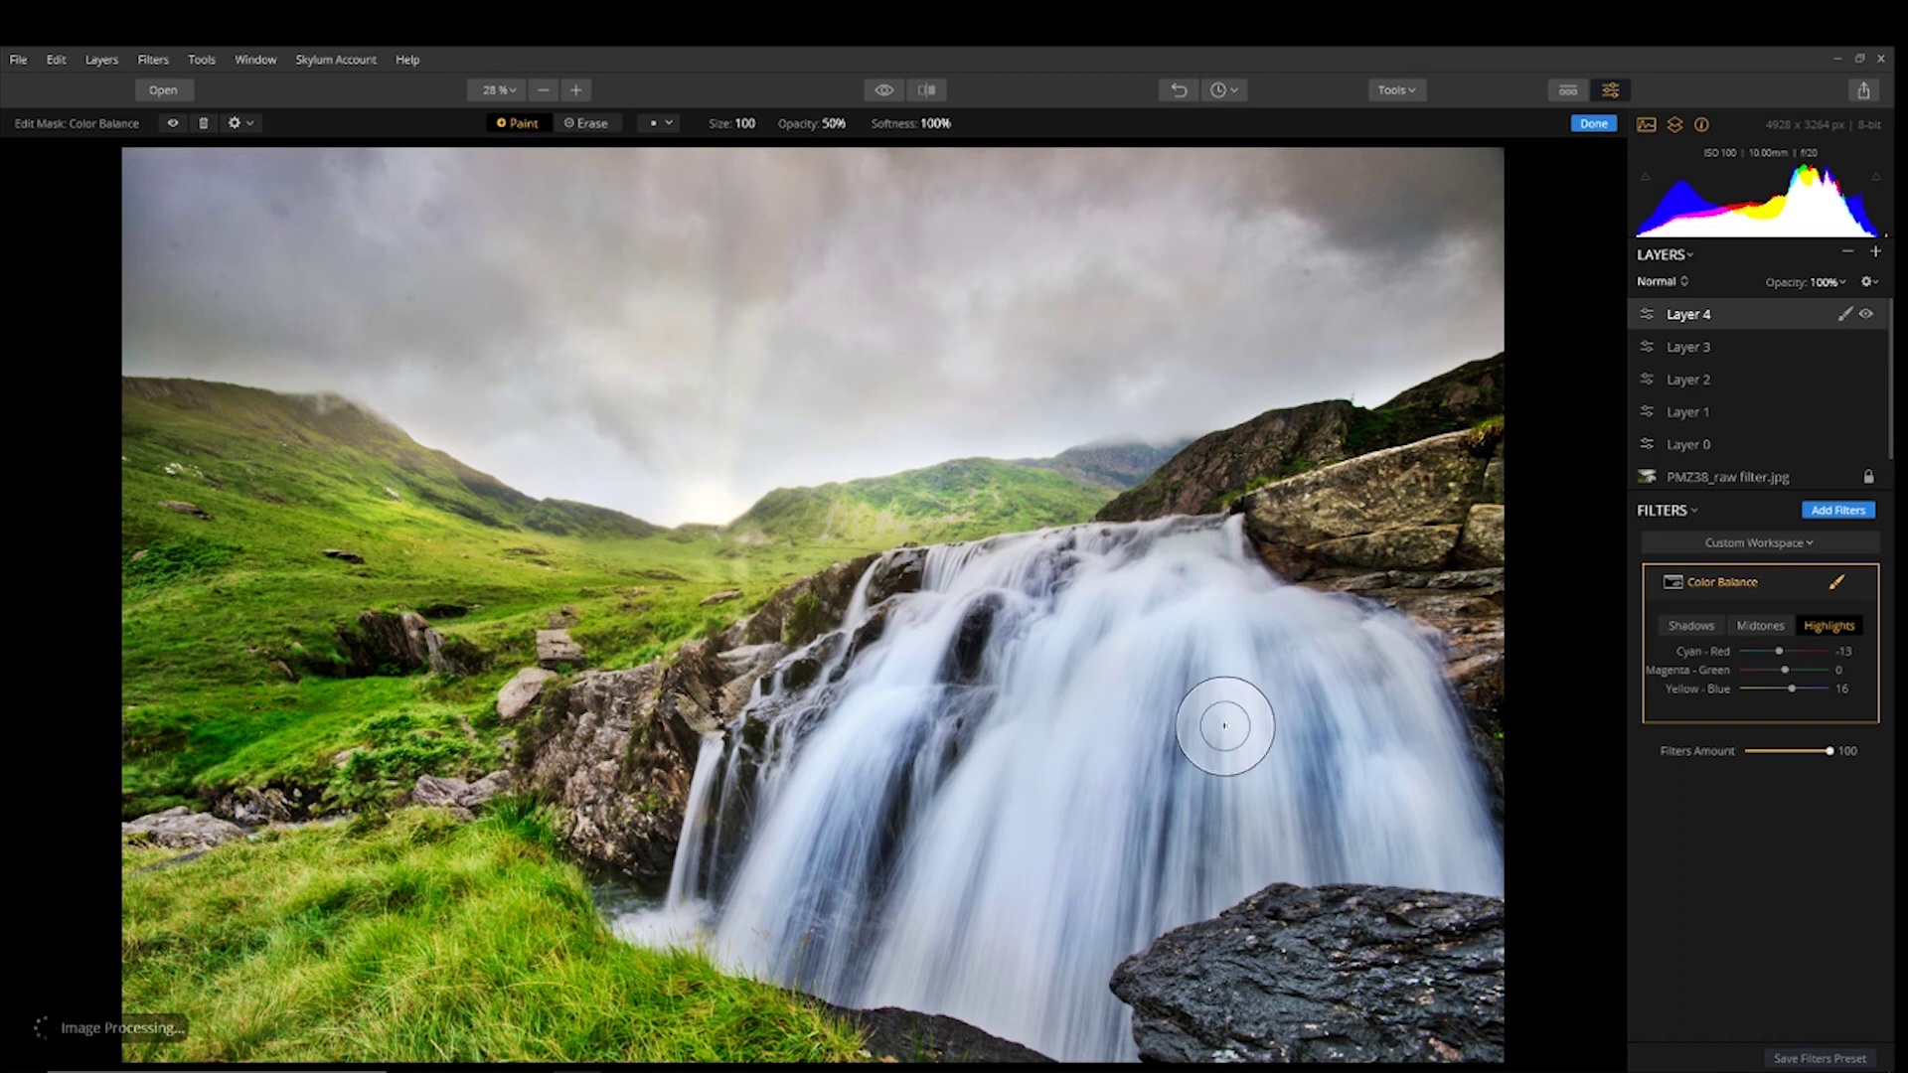
{"action": "mouse_move", "coordinate": [1224, 725]}
{"action": "left_mouse_down"}
{"action": "mouse_move", "coordinate": [1384, 825]}
{"action": "mouse_move", "coordinate": [971, 881]}
{"action": "mouse_move", "coordinate": [1155, 696]}
{"action": "left_mouse_up"}
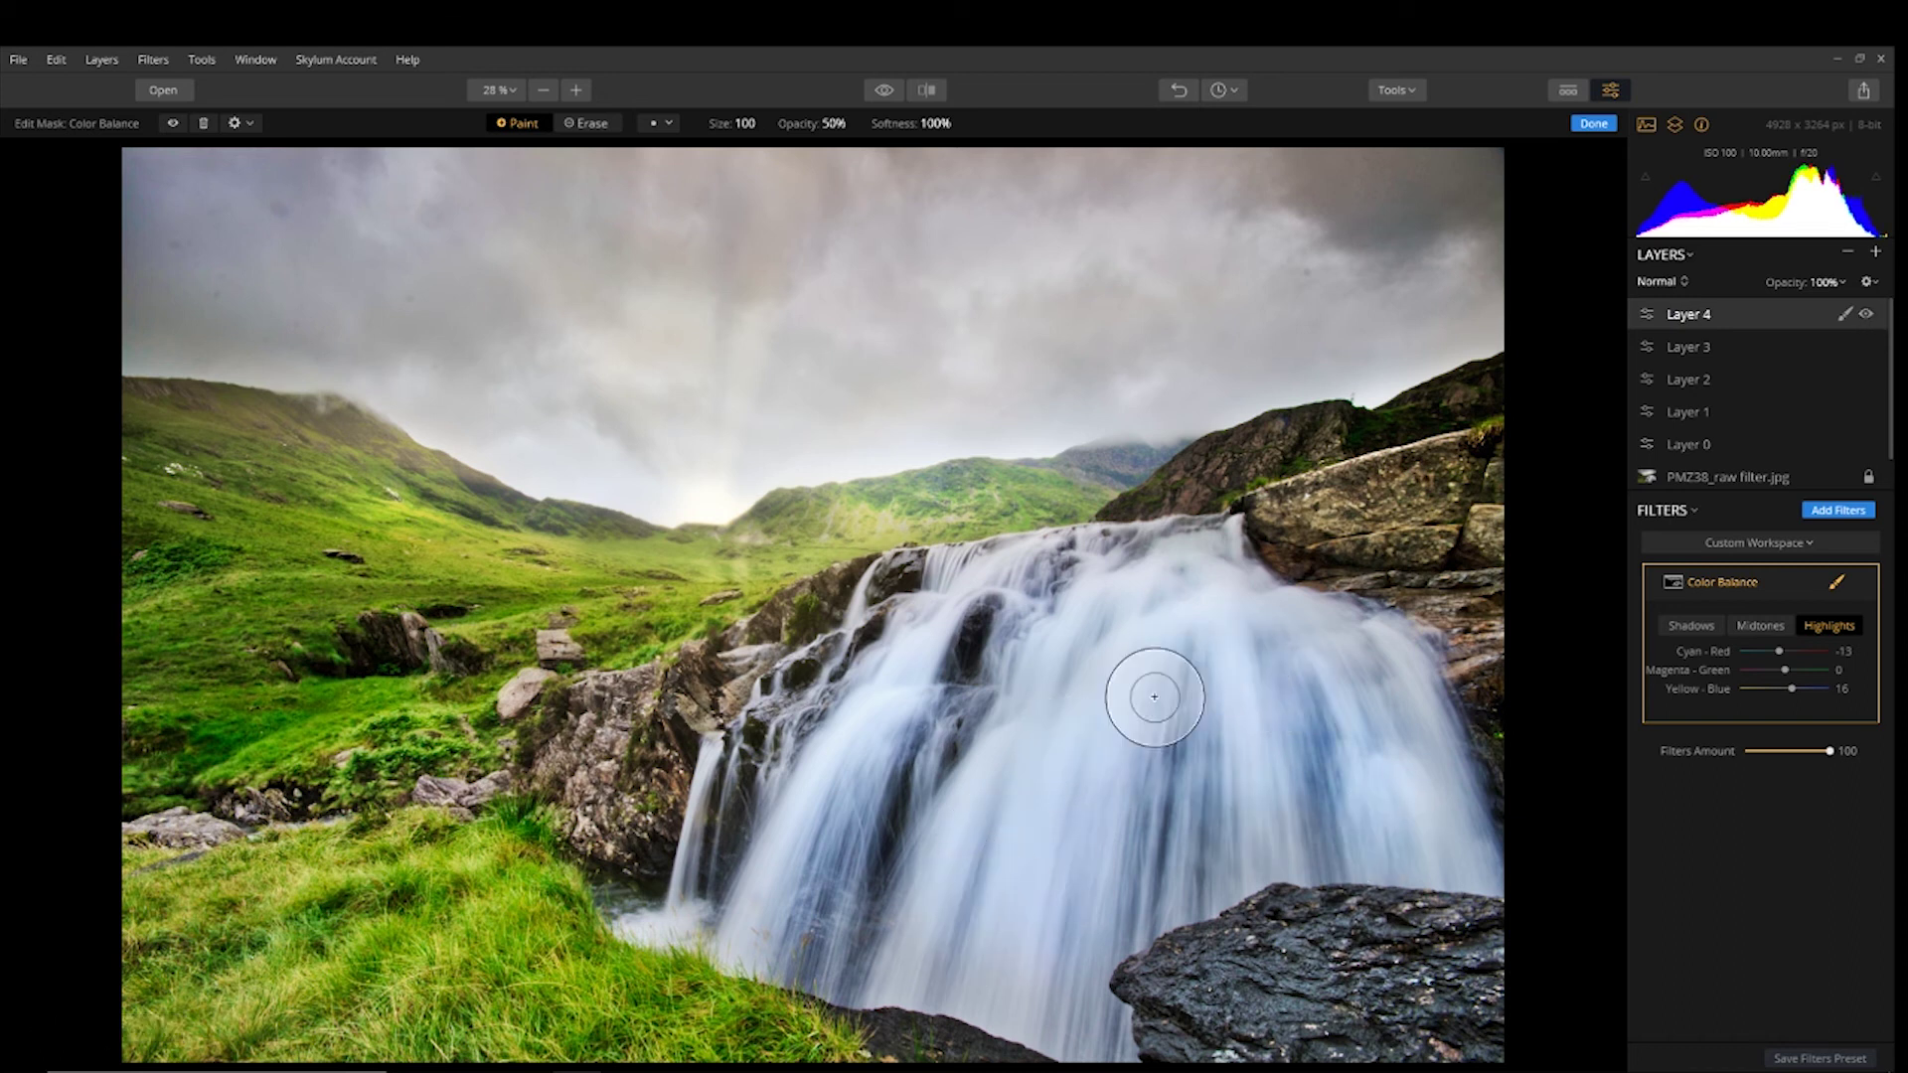
{"action": "left_click", "coordinate": [175, 118]}
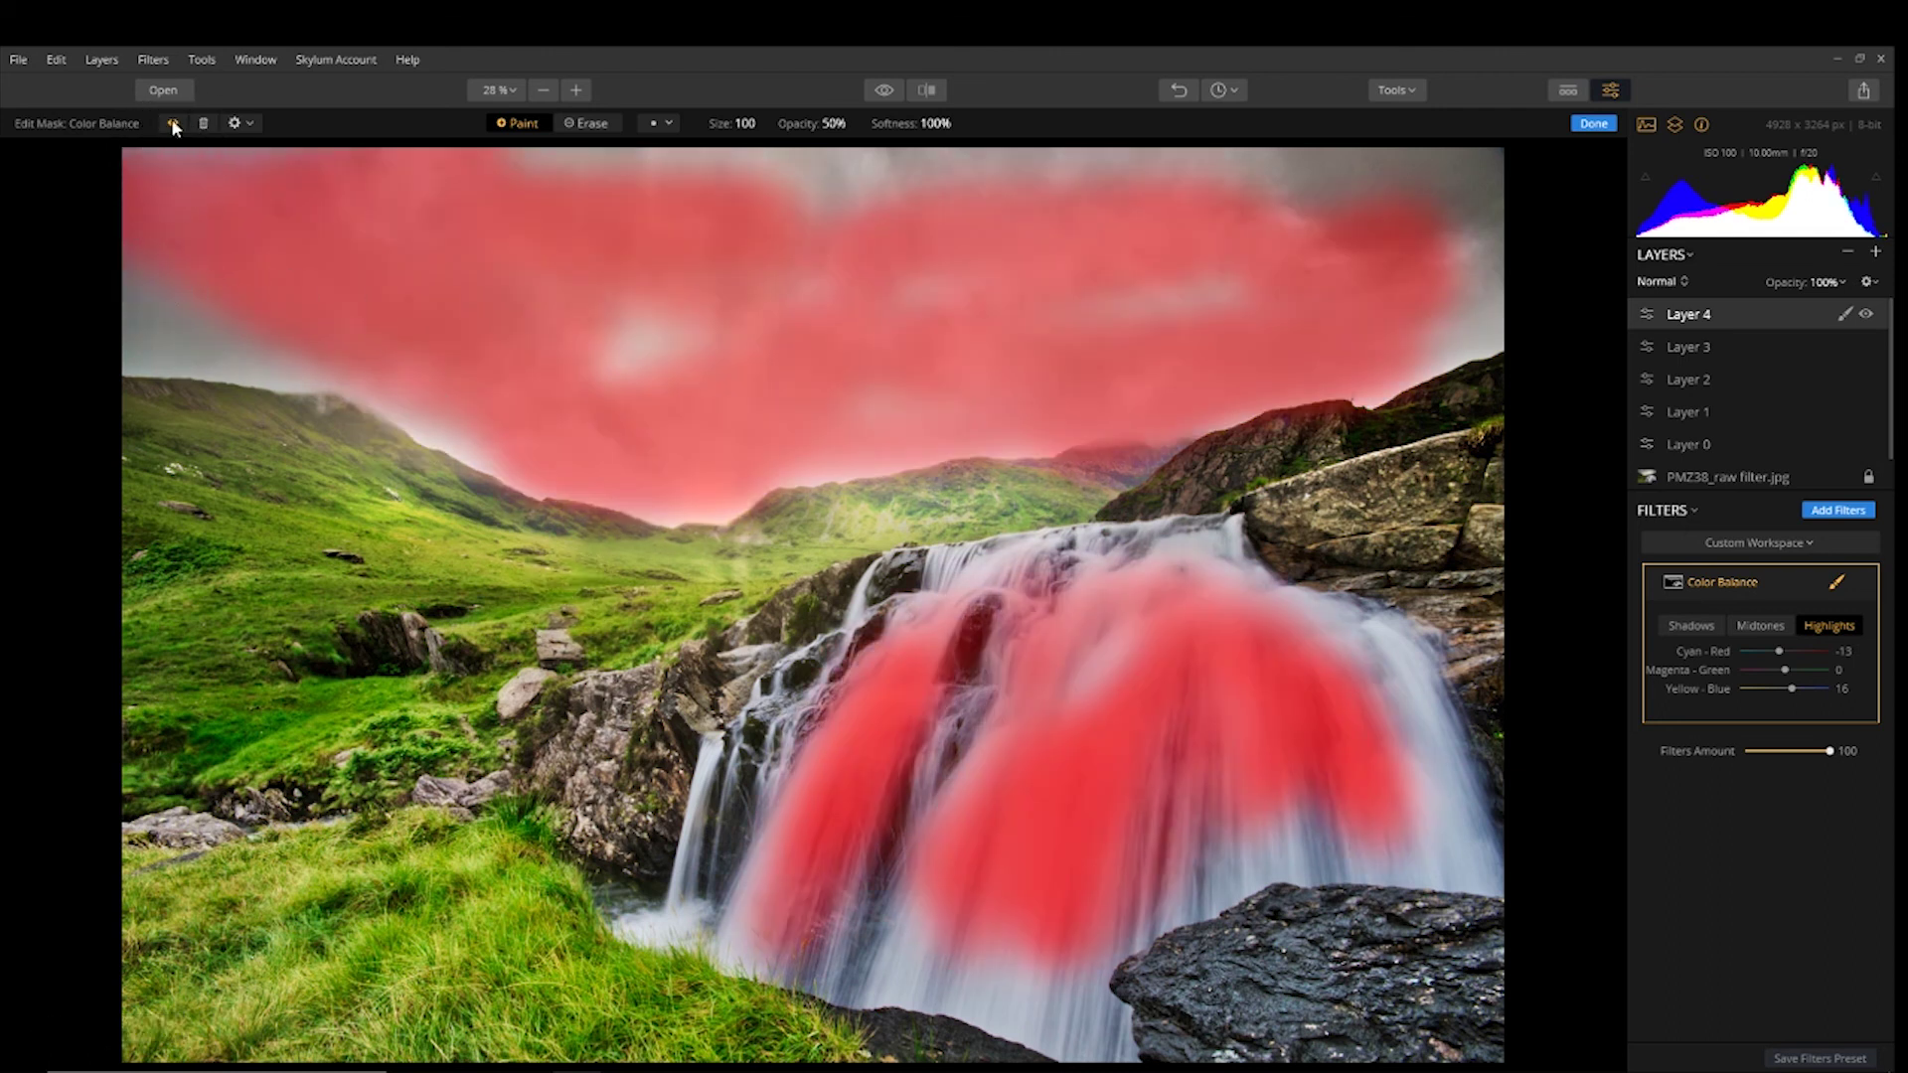
- Paint extra mask strokes across the left sky and the waterfall's right side
{"action": "mouse_move", "coordinate": [142, 313]}
{"action": "left_mouse_down"}
{"action": "mouse_move", "coordinate": [202, 342]}
{"action": "mouse_move", "coordinate": [286, 344]}
{"action": "mouse_move", "coordinate": [131, 332]}
{"action": "mouse_move", "coordinate": [173, 190]}
{"action": "mouse_move", "coordinate": [283, 186]}
{"action": "mouse_move", "coordinate": [346, 329]}
{"action": "mouse_move", "coordinate": [494, 454]}
{"action": "mouse_move", "coordinate": [525, 402]}
{"action": "mouse_move", "coordinate": [547, 175]}
{"action": "mouse_move", "coordinate": [1468, 166]}
{"action": "mouse_move", "coordinate": [1490, 247]}
{"action": "mouse_move", "coordinate": [1422, 357]}
{"action": "mouse_move", "coordinate": [1469, 297]}
{"action": "mouse_move", "coordinate": [1132, 290]}
{"action": "mouse_move", "coordinate": [836, 417]}
{"action": "mouse_move", "coordinate": [1082, 227]}
{"action": "mouse_move", "coordinate": [629, 359]}
{"action": "left_mouse_up"}
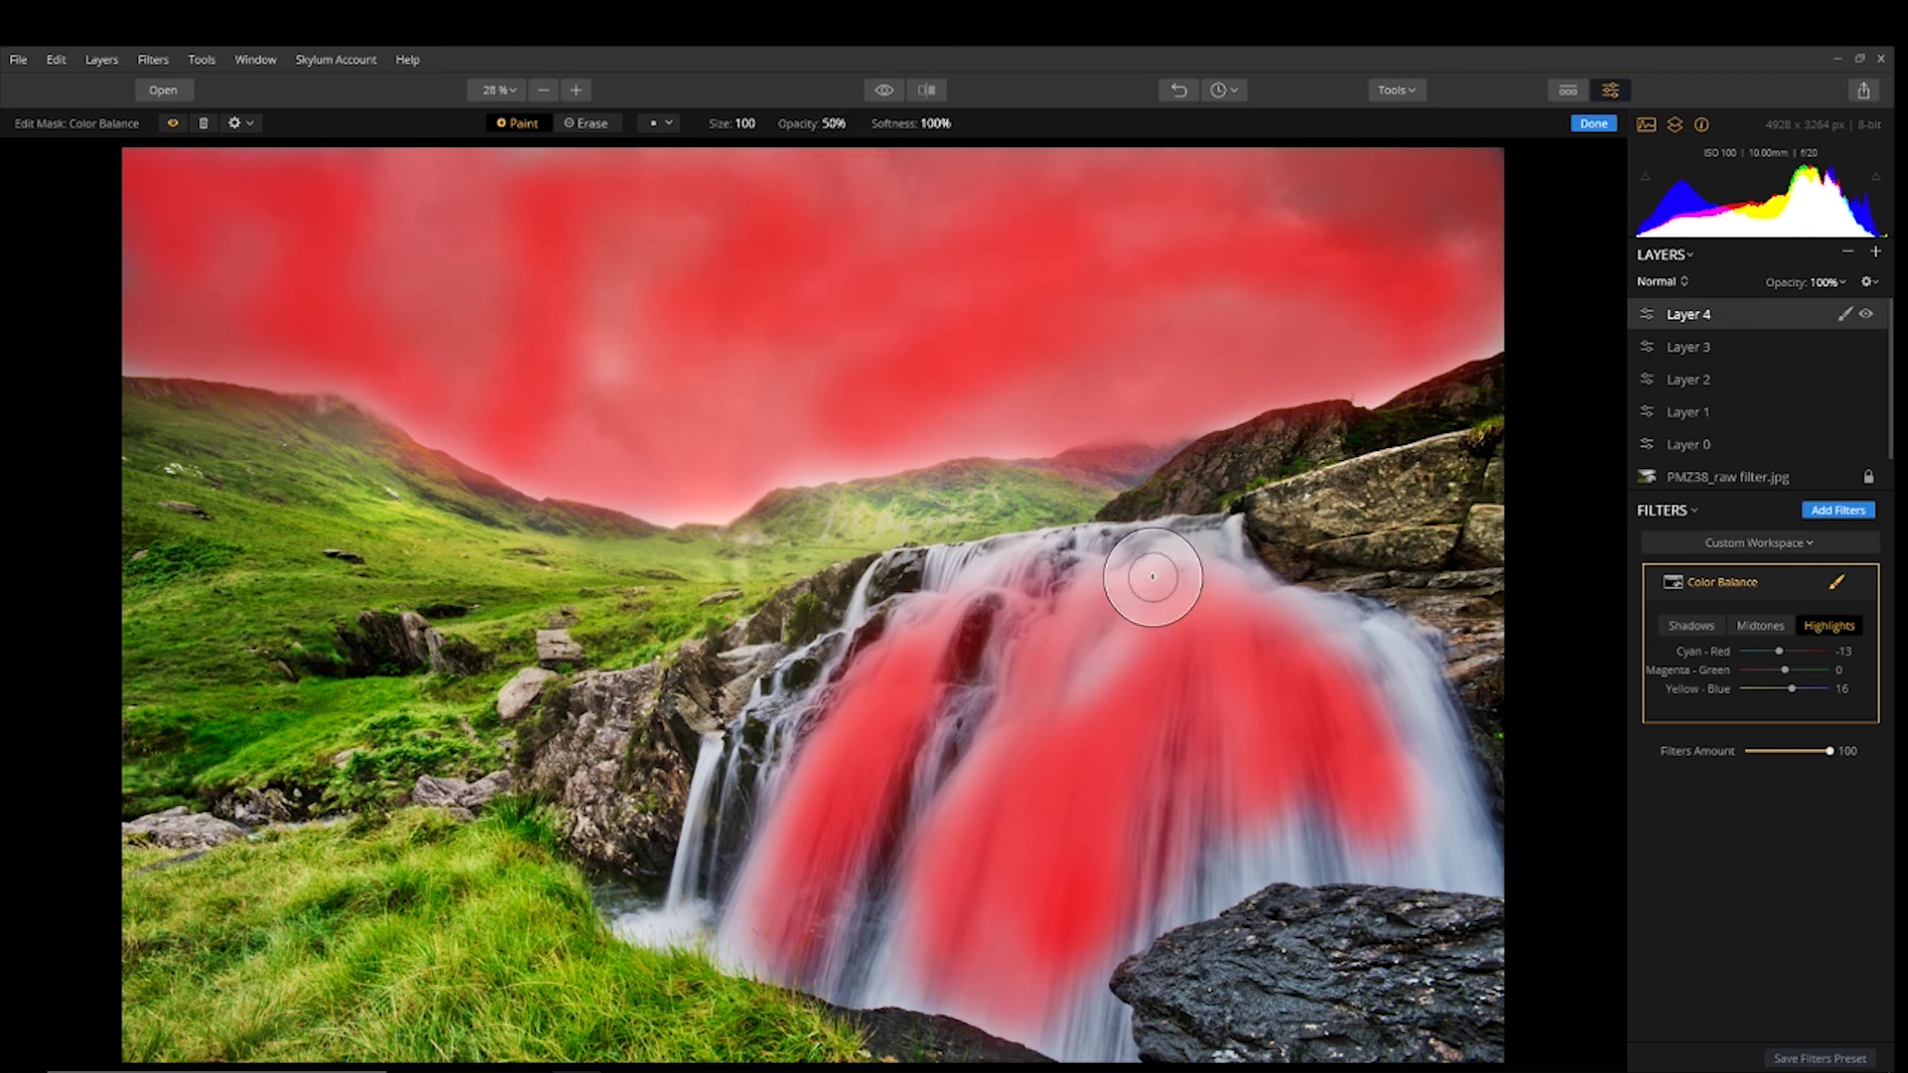
{"action": "mouse_move", "coordinate": [1254, 834]}
{"action": "left_mouse_down"}
{"action": "mouse_move", "coordinate": [1437, 803]}
{"action": "mouse_move", "coordinate": [1354, 660]}
{"action": "left_mouse_up"}
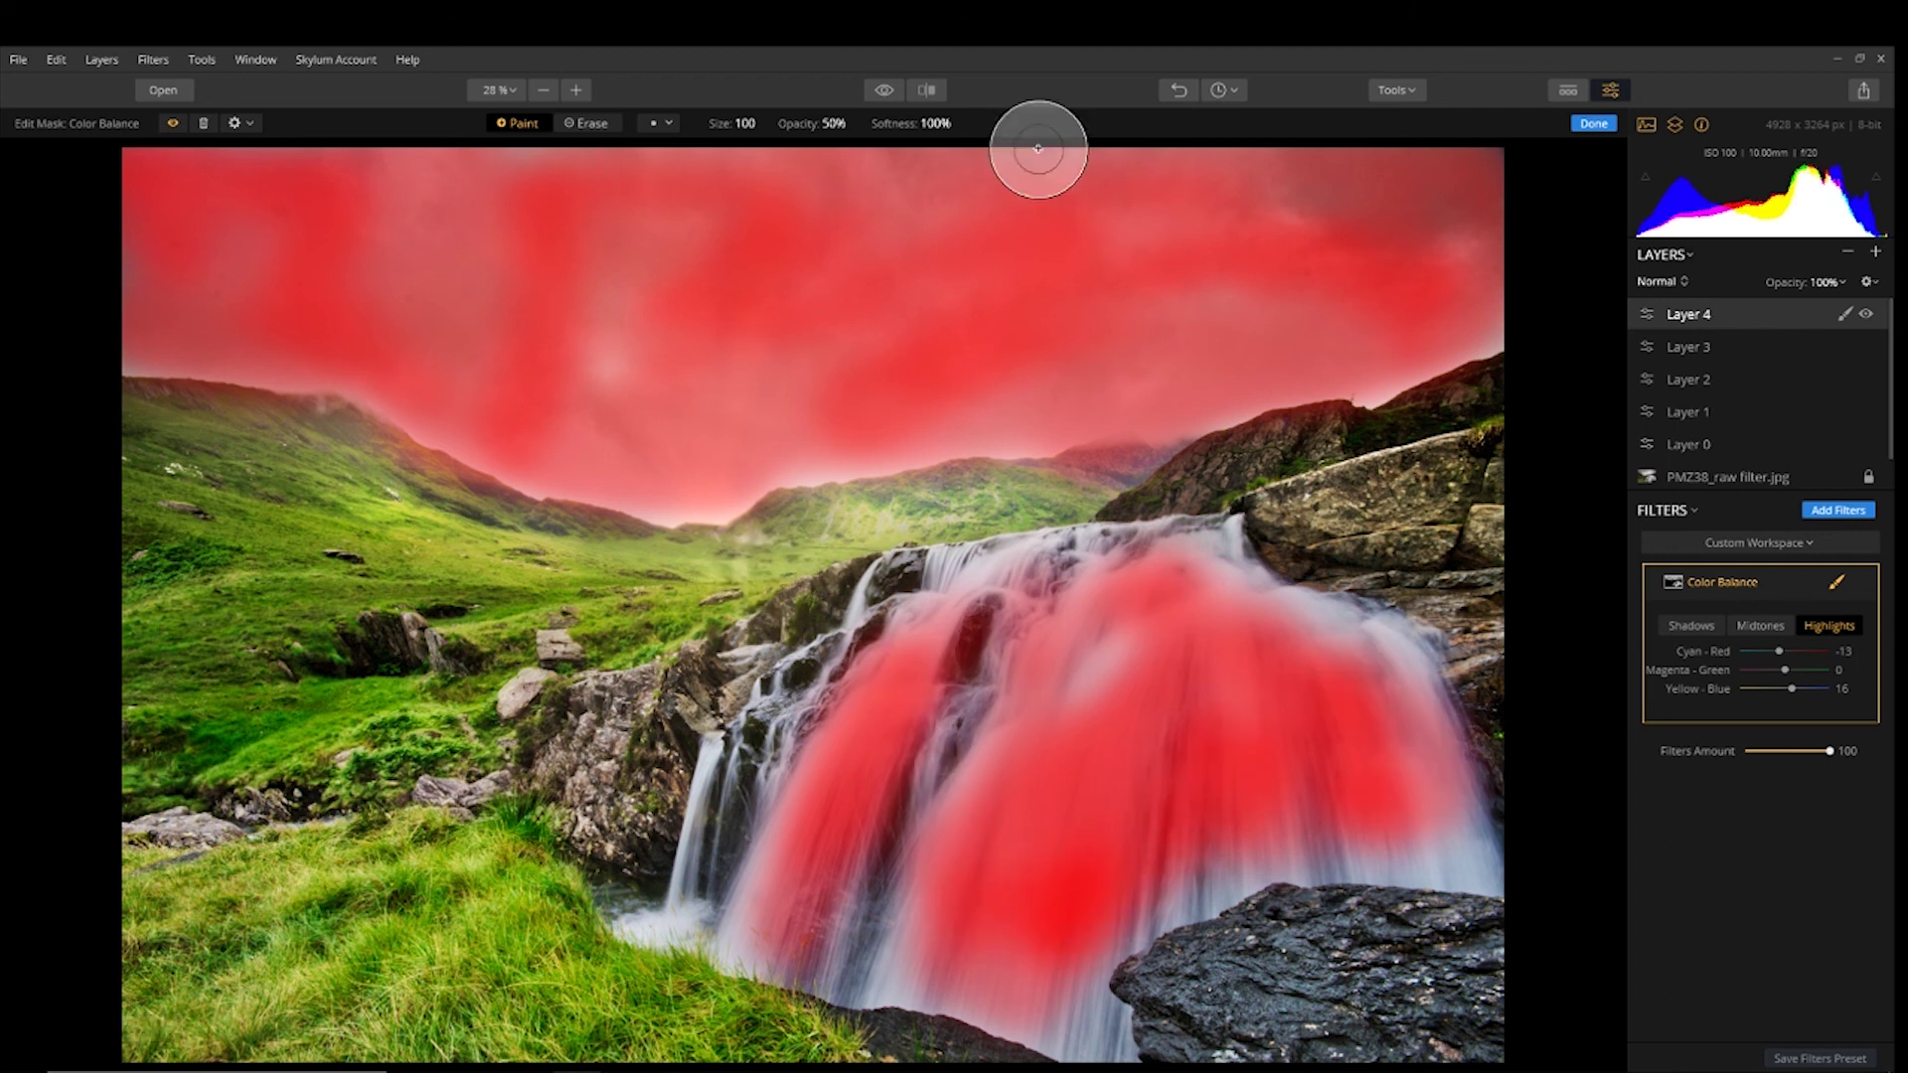
- Hide the mask overlay and set Highlights Yellow-Blue to 27
{"action": "left_click", "coordinate": [171, 123]}
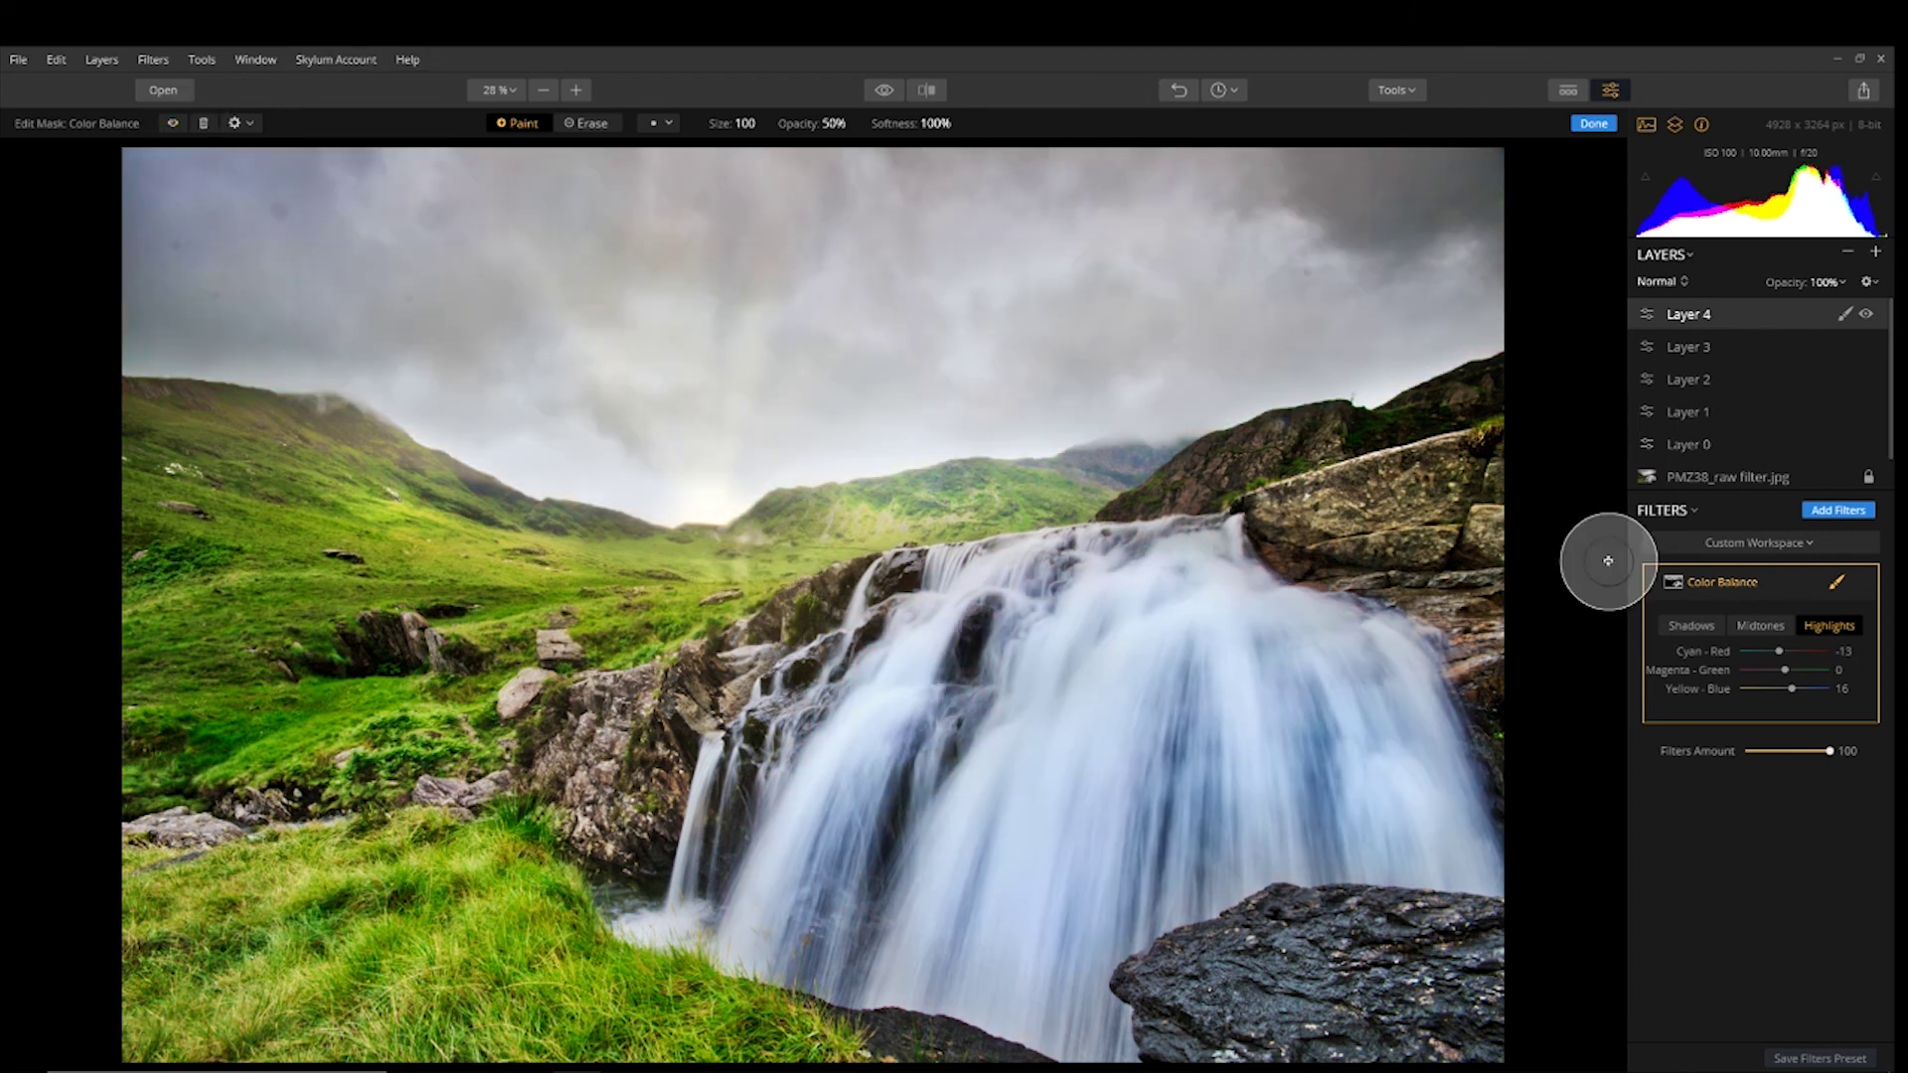
{"action": "left_click_drag", "start_coordinate": [1791, 688], "coordinate": [1801, 690]}
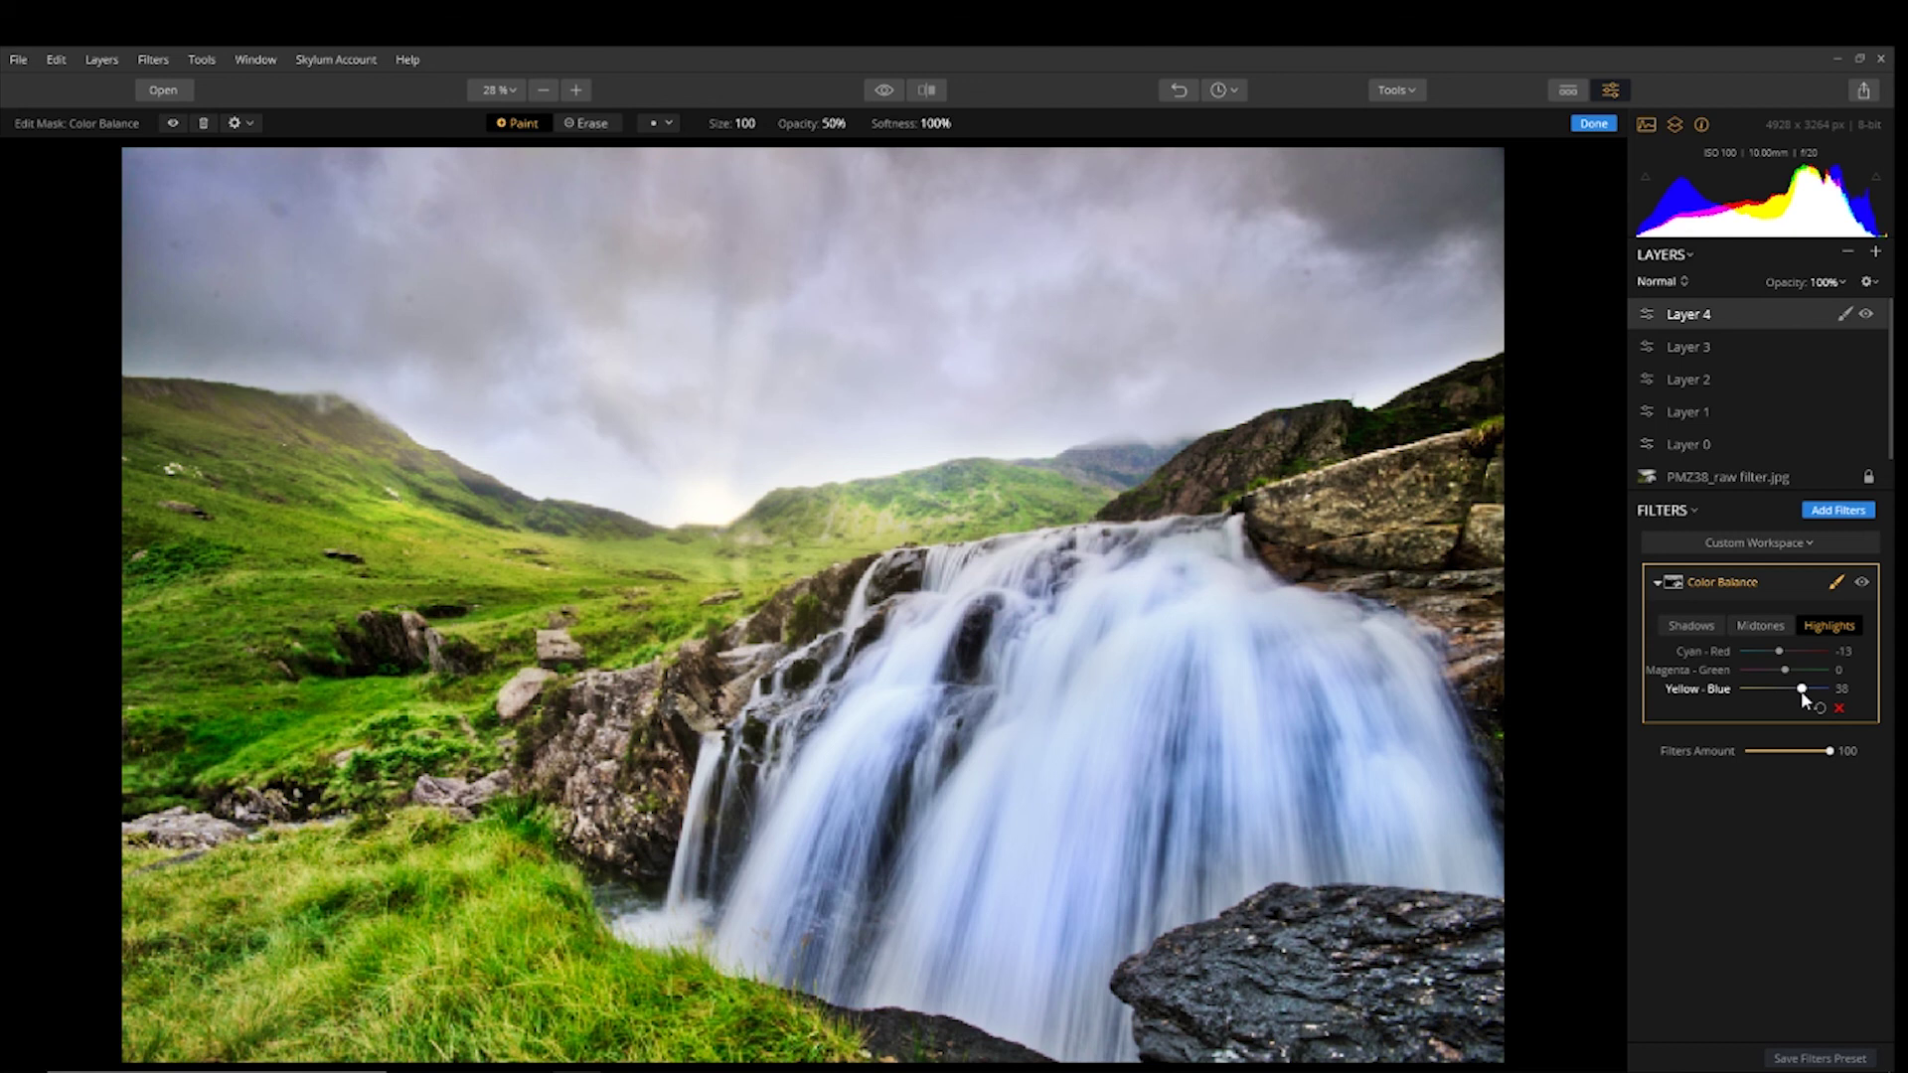
{"action": "left_click_drag", "start_coordinate": [1799, 696], "coordinate": [1796, 693]}
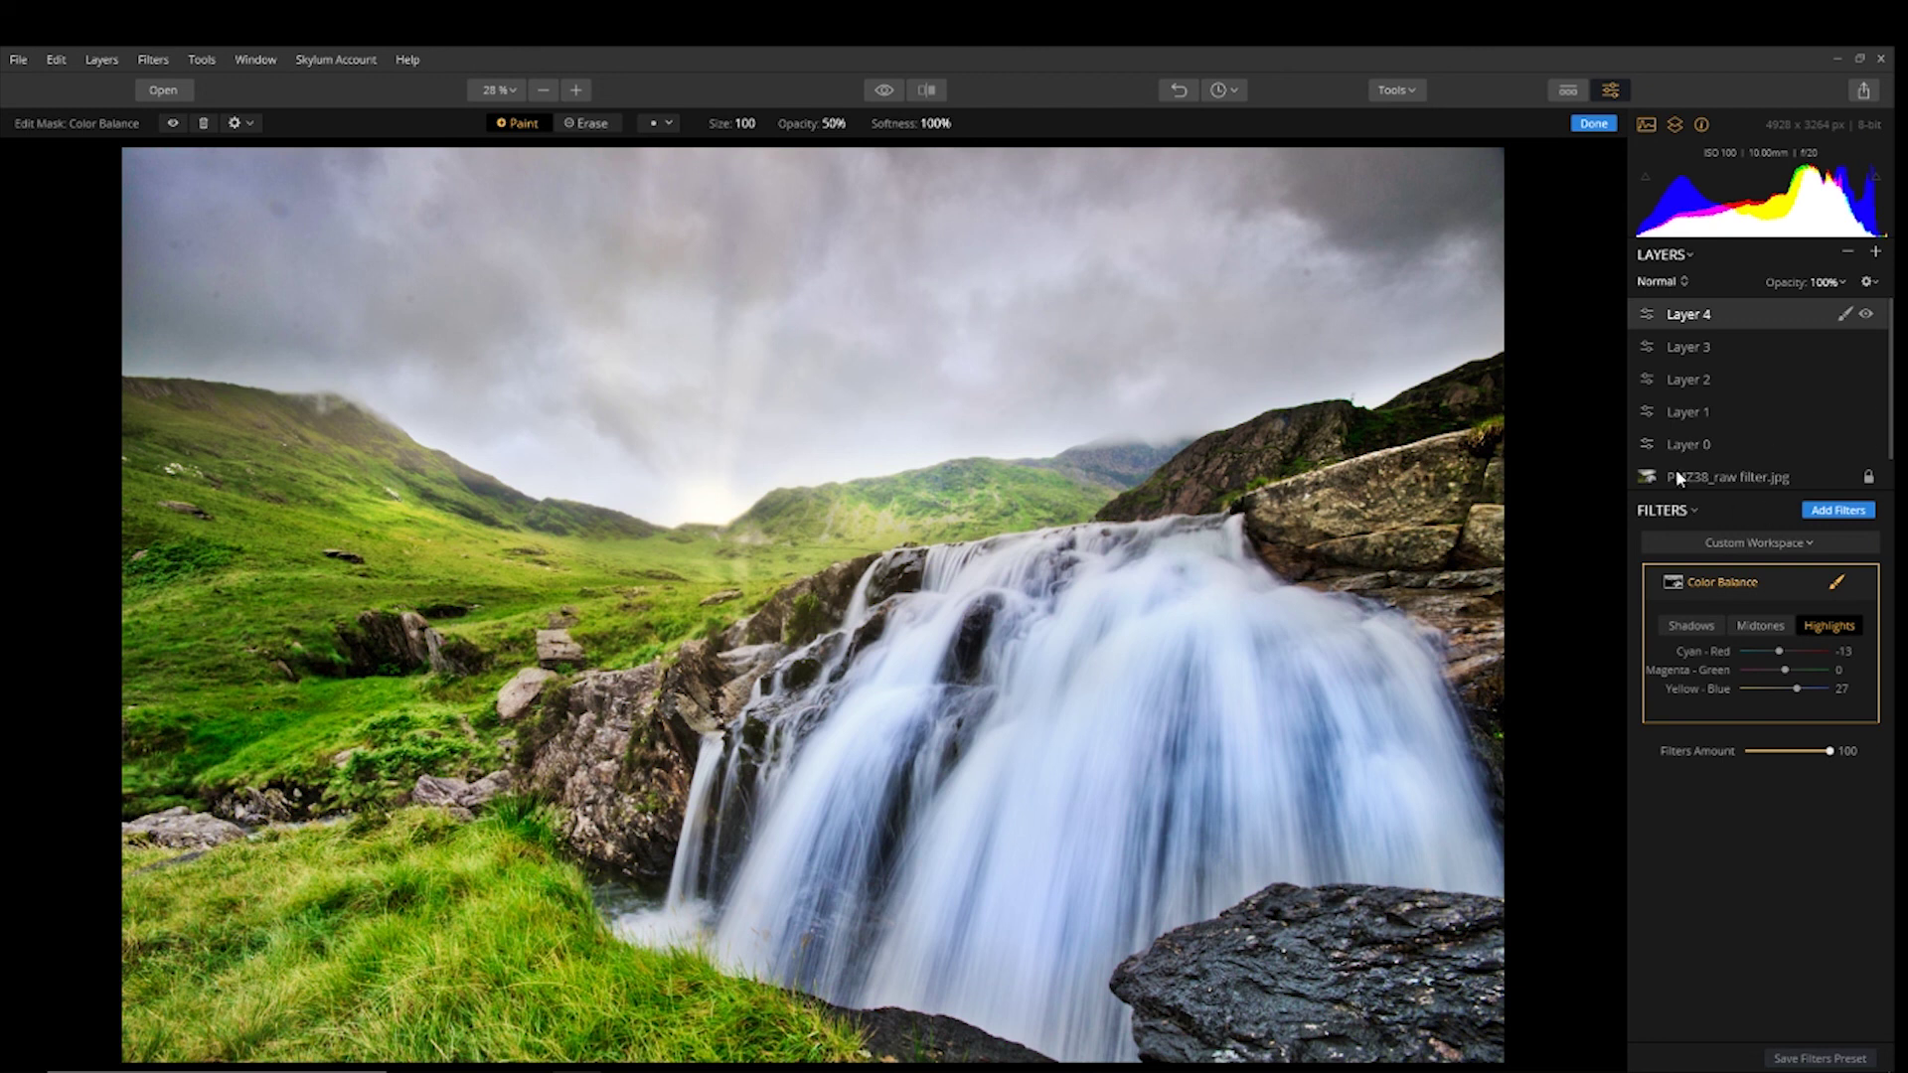
- Lower Layer 4's opacity to 72% and finish the mask
{"action": "left_click", "coordinate": [1841, 283]}
{"action": "left_click_drag", "start_coordinate": [1881, 314], "coordinate": [1709, 329]}
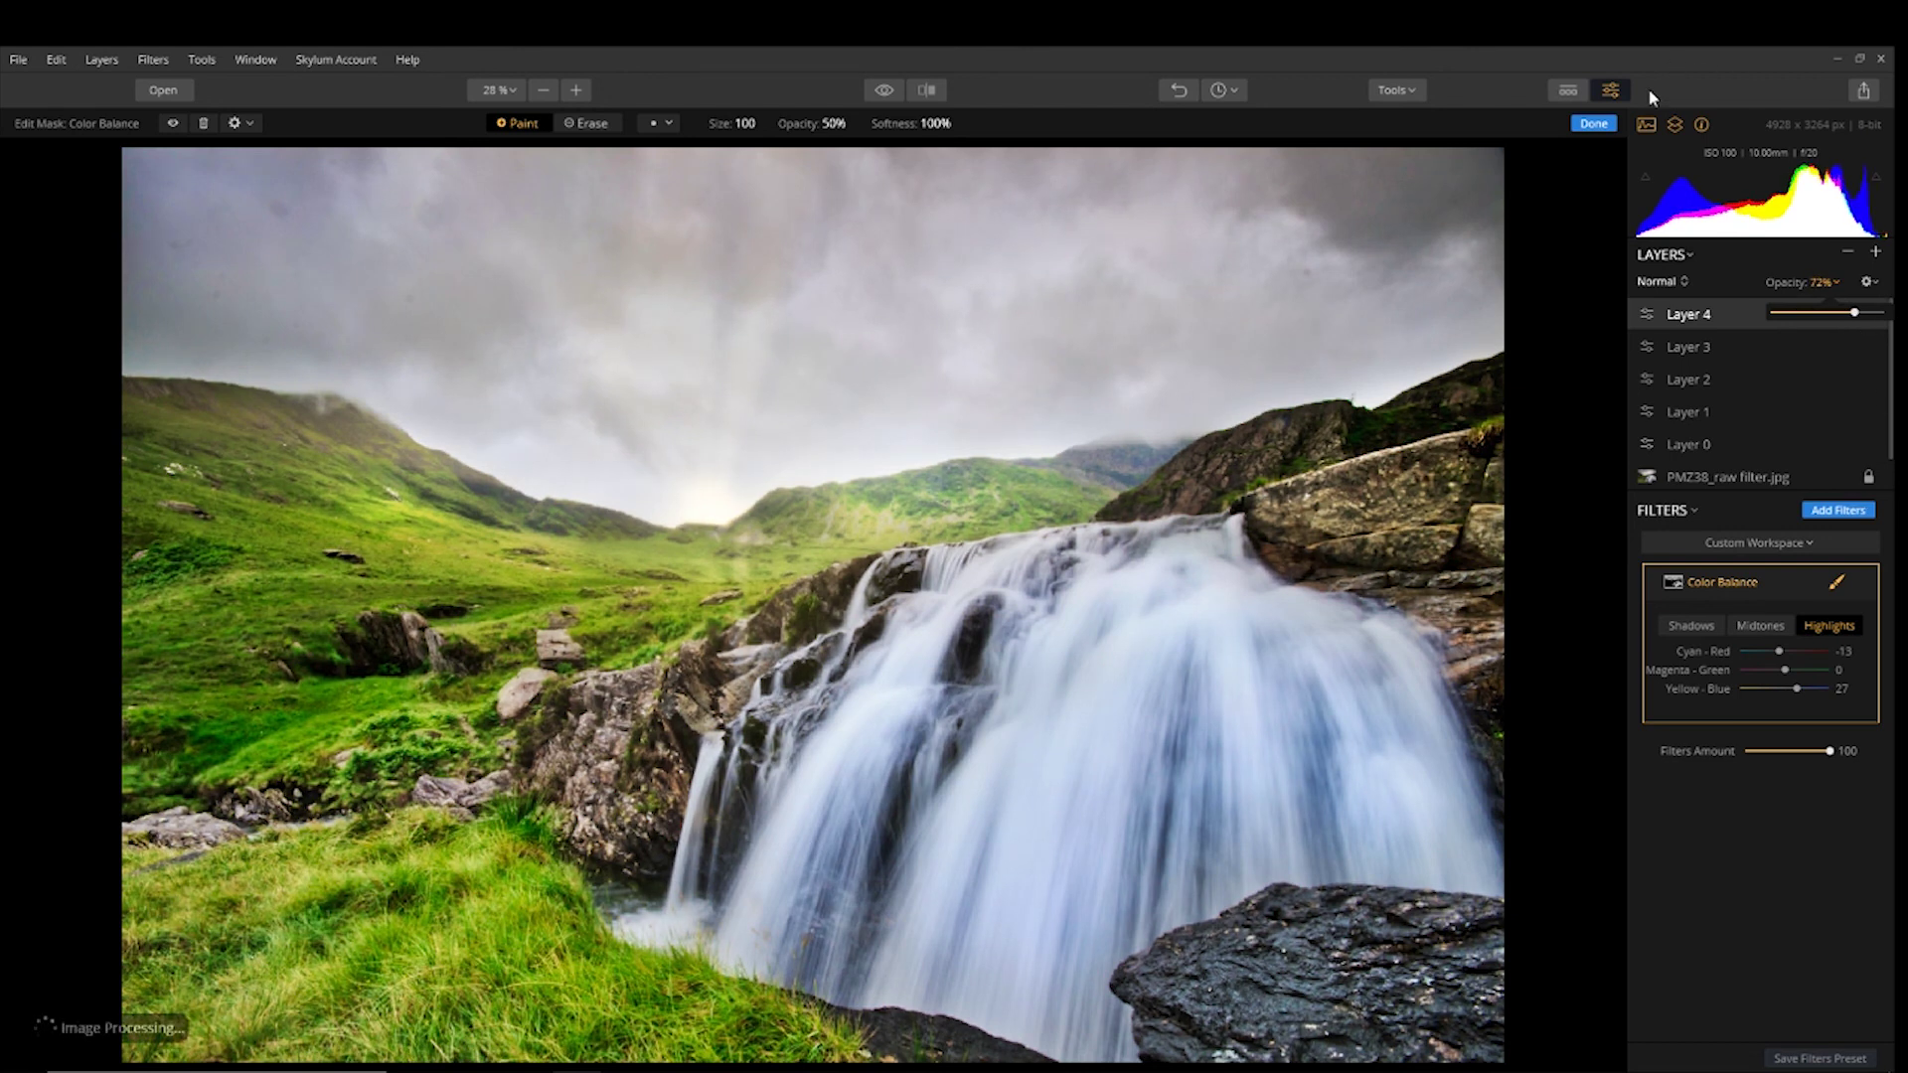
{"action": "left_click", "coordinate": [1594, 123]}
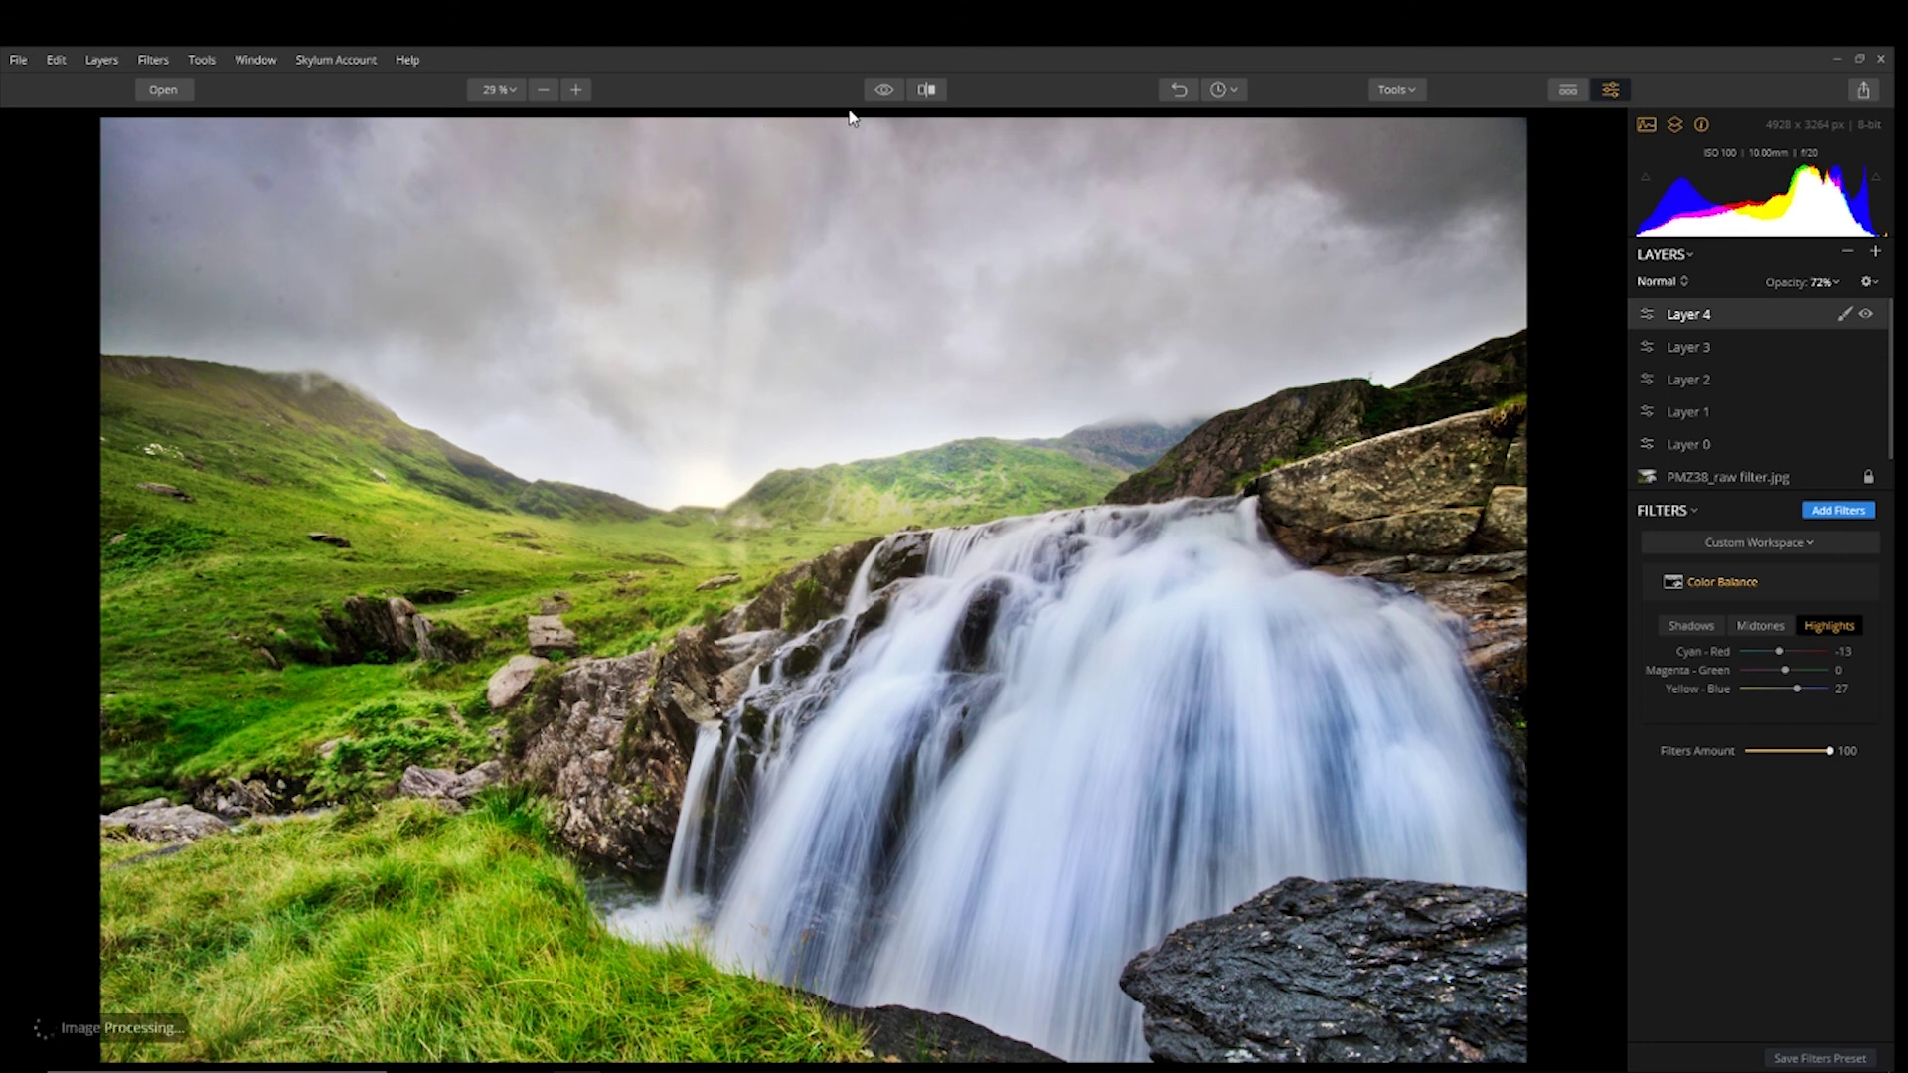
{"action": "left_click_drag", "start_coordinate": [881, 87], "coordinate": [881, 90]}
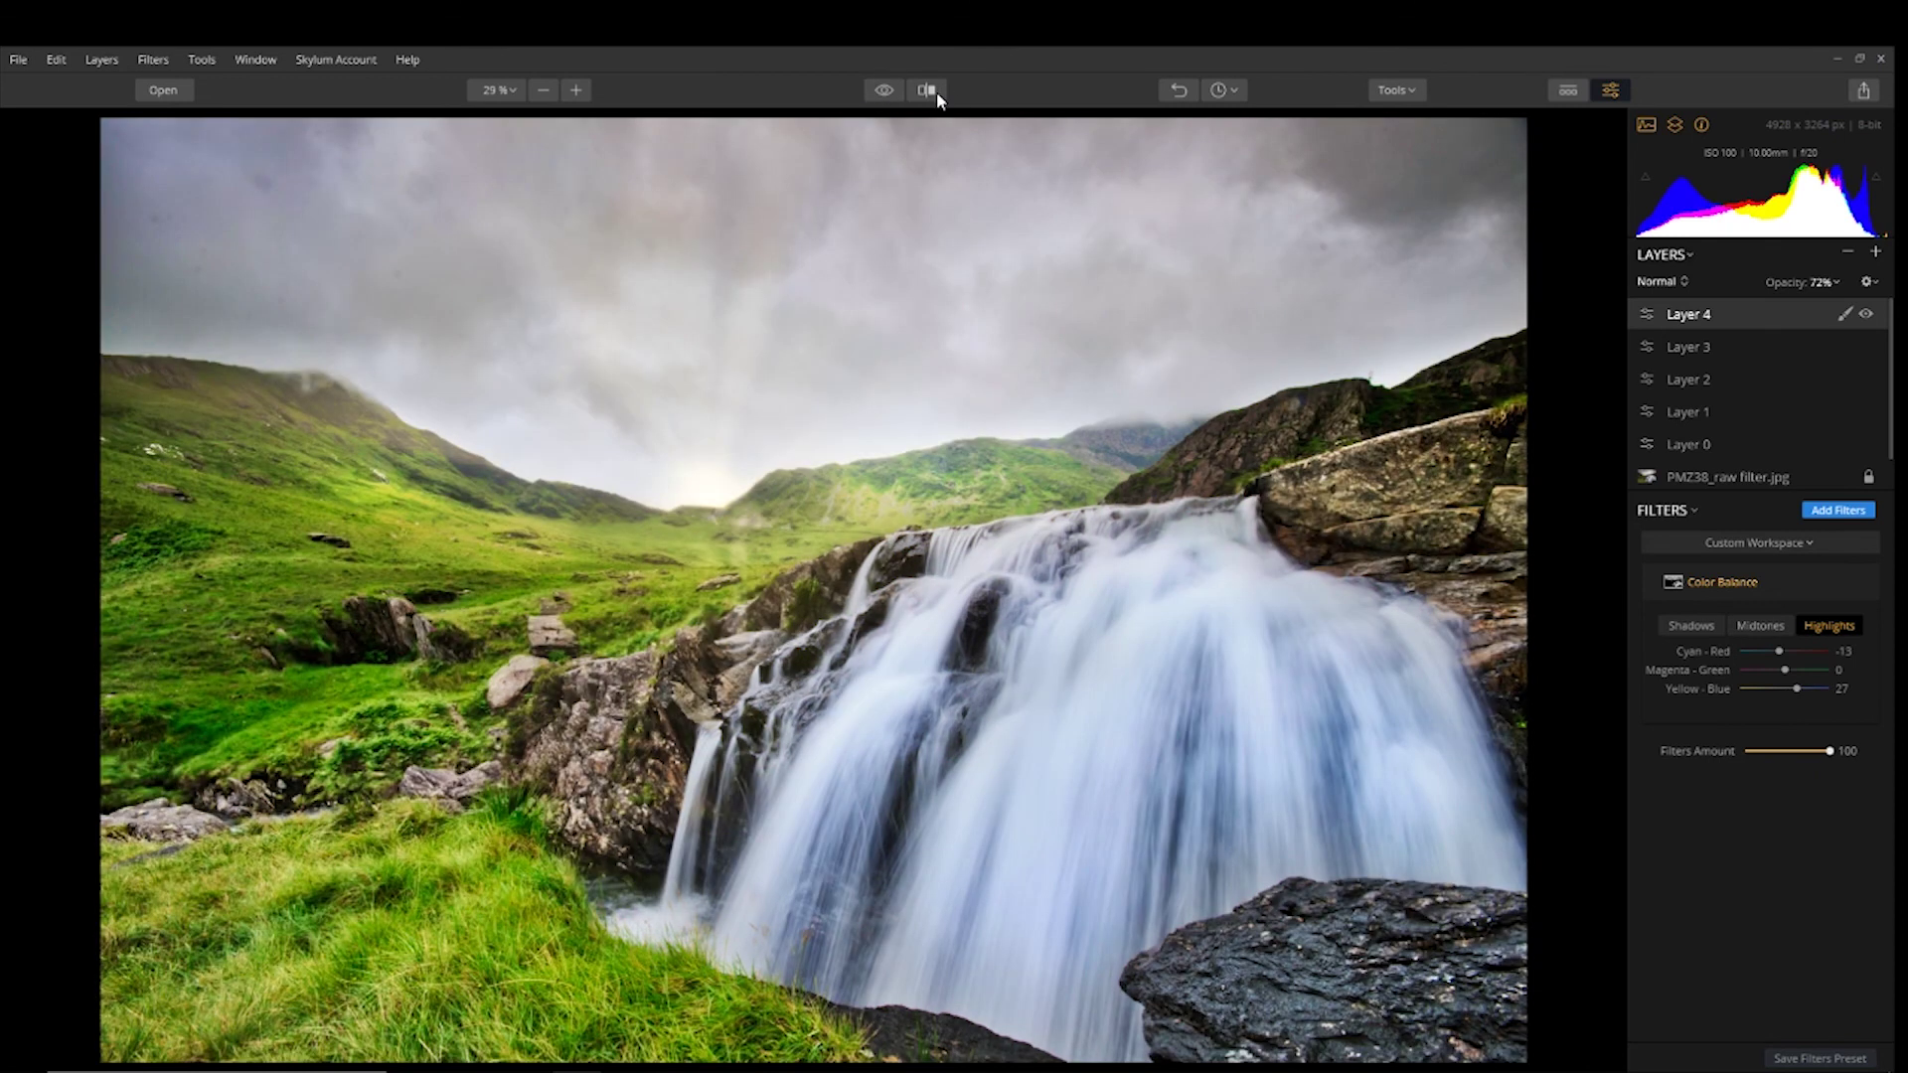
{"action": "left_click", "coordinate": [928, 91]}
{"action": "left_click_drag", "start_coordinate": [811, 381], "coordinate": [35, 569]}
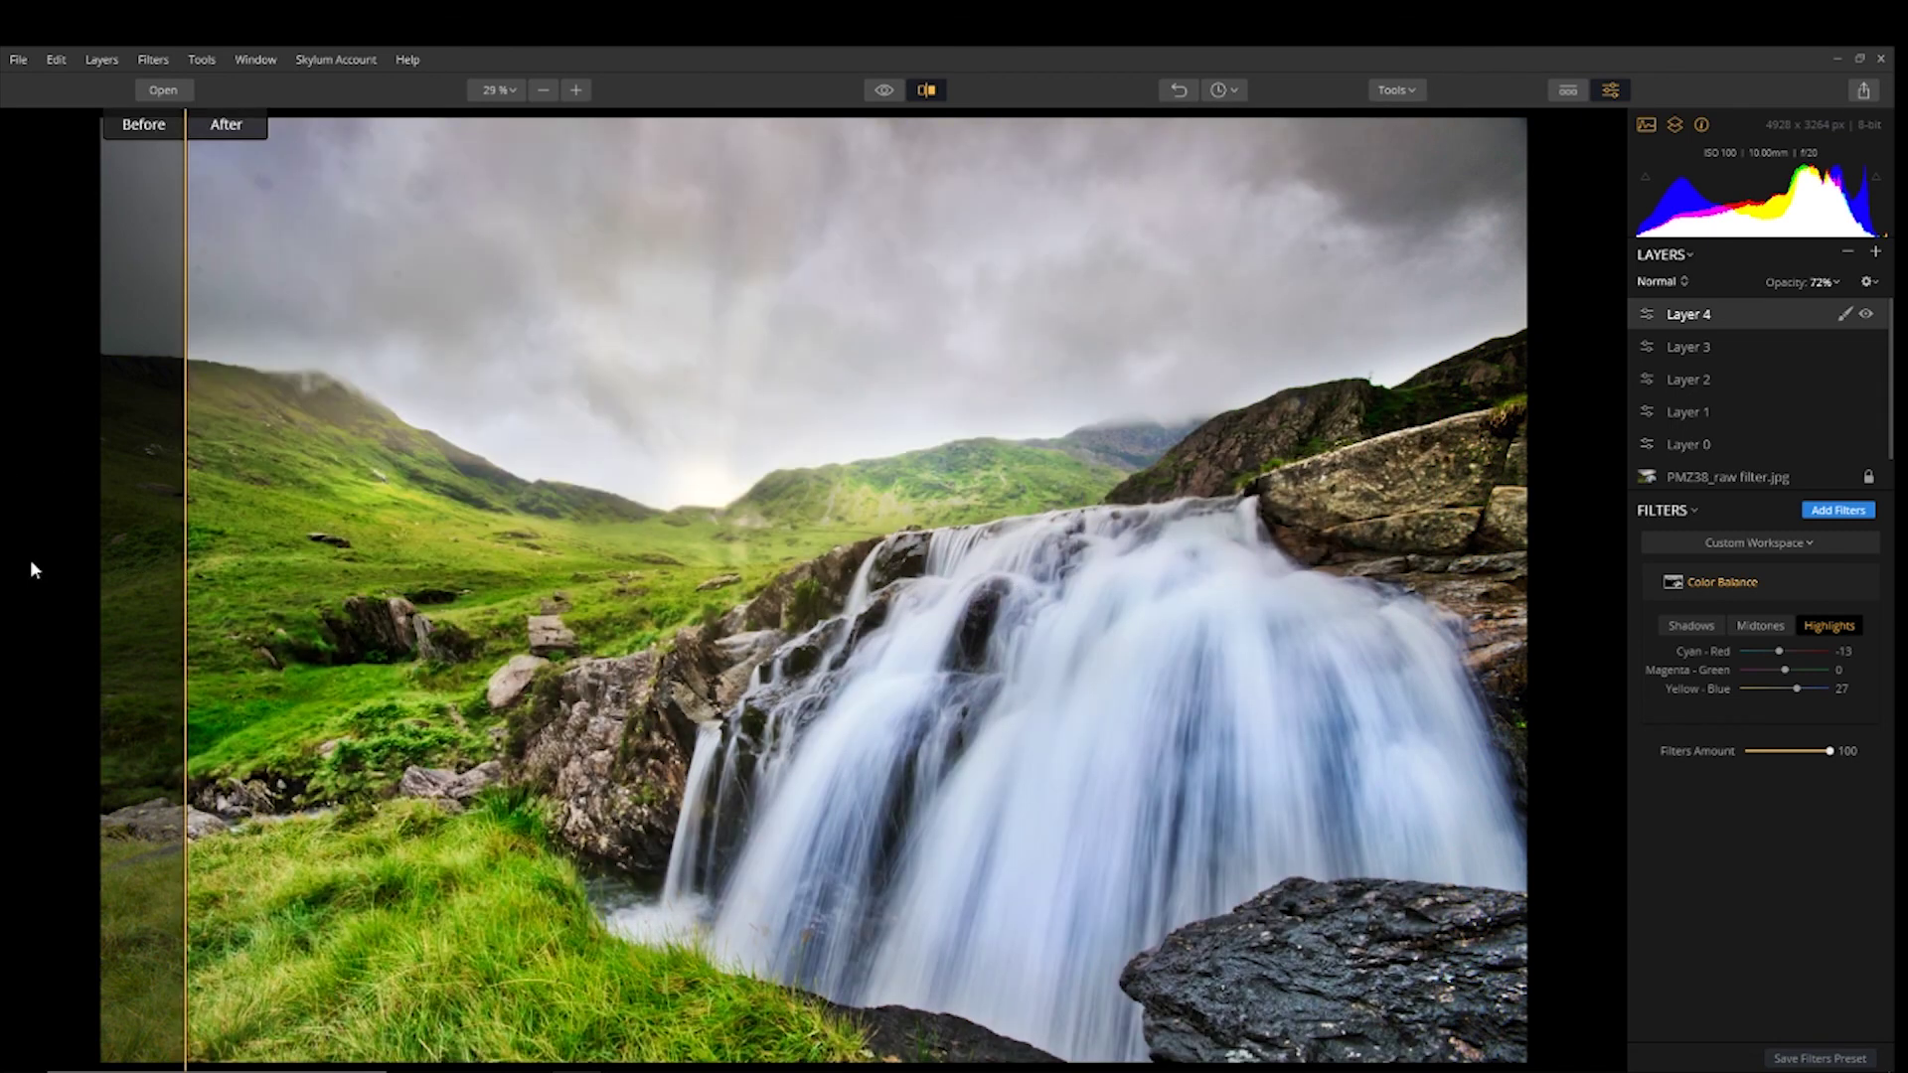
{"action": "left_click", "coordinate": [926, 90]}
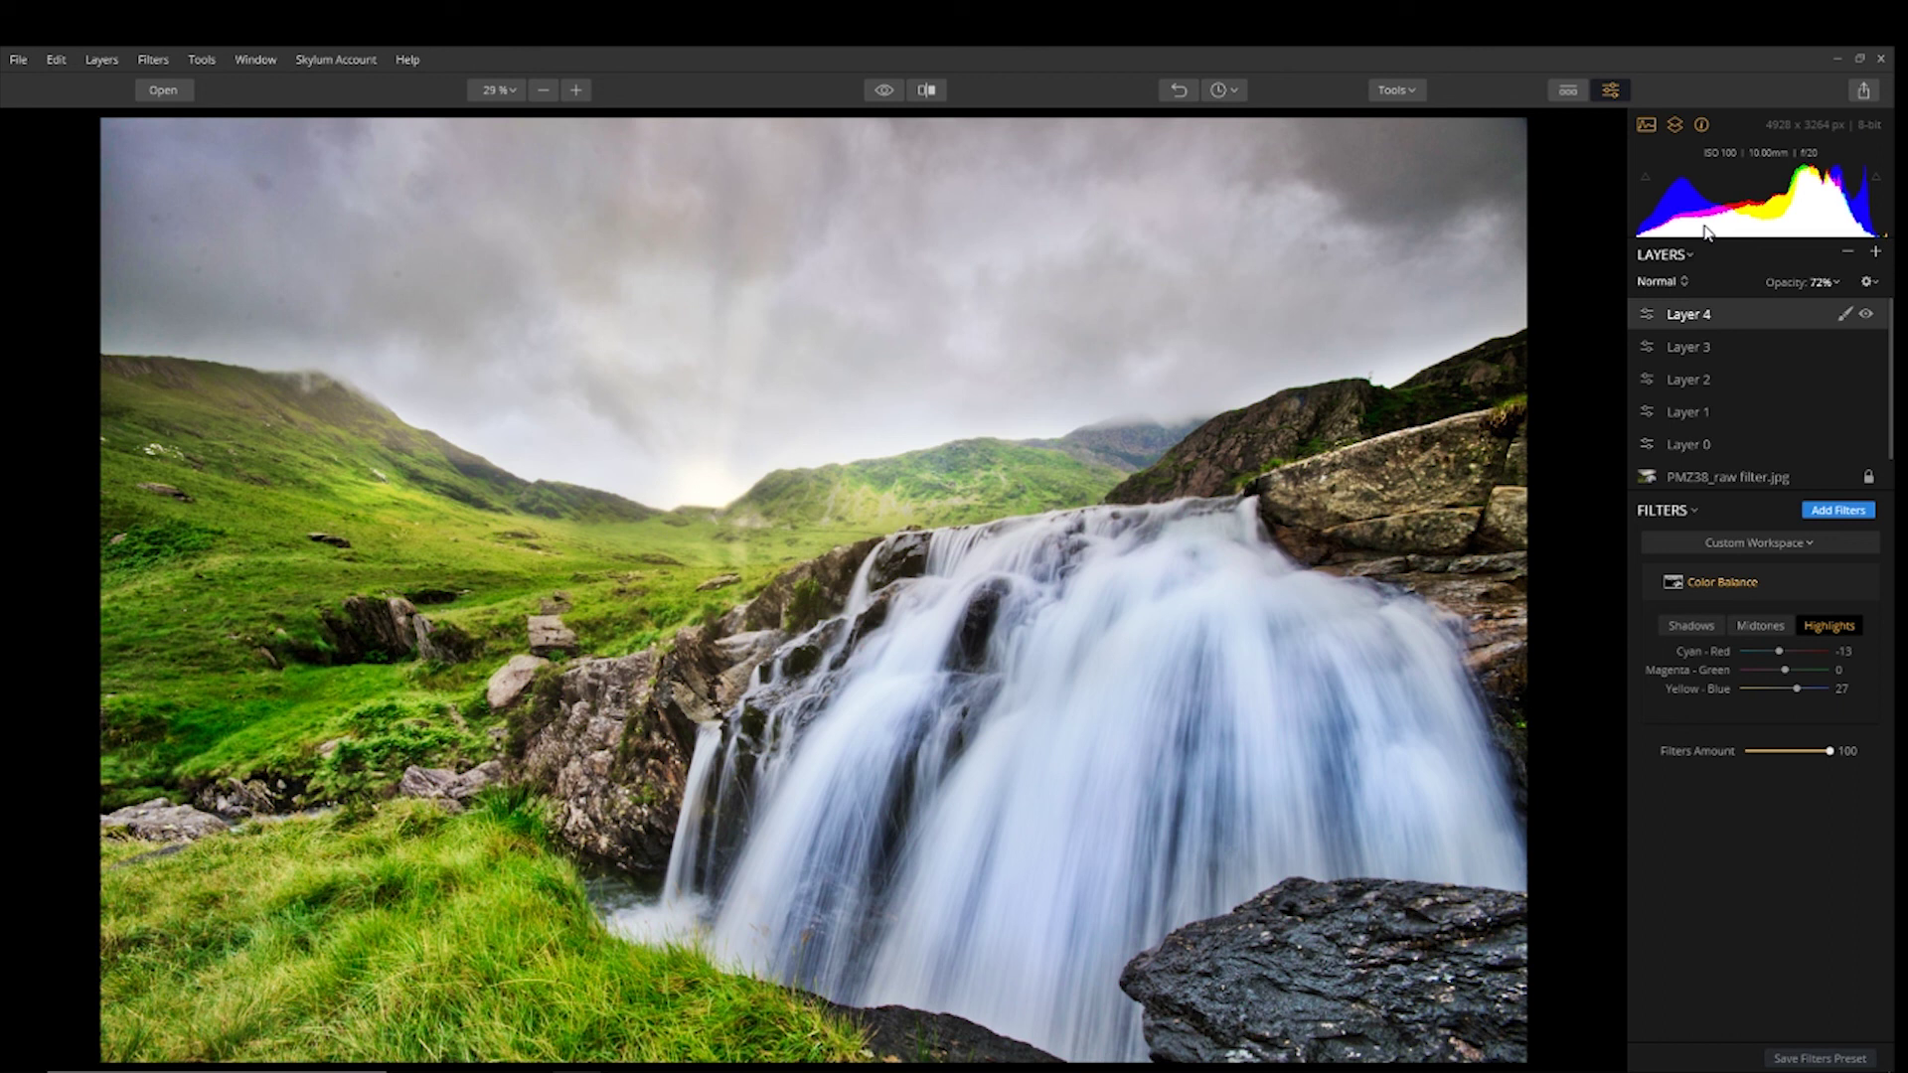
{"action": "left_click", "coordinate": [885, 90]}
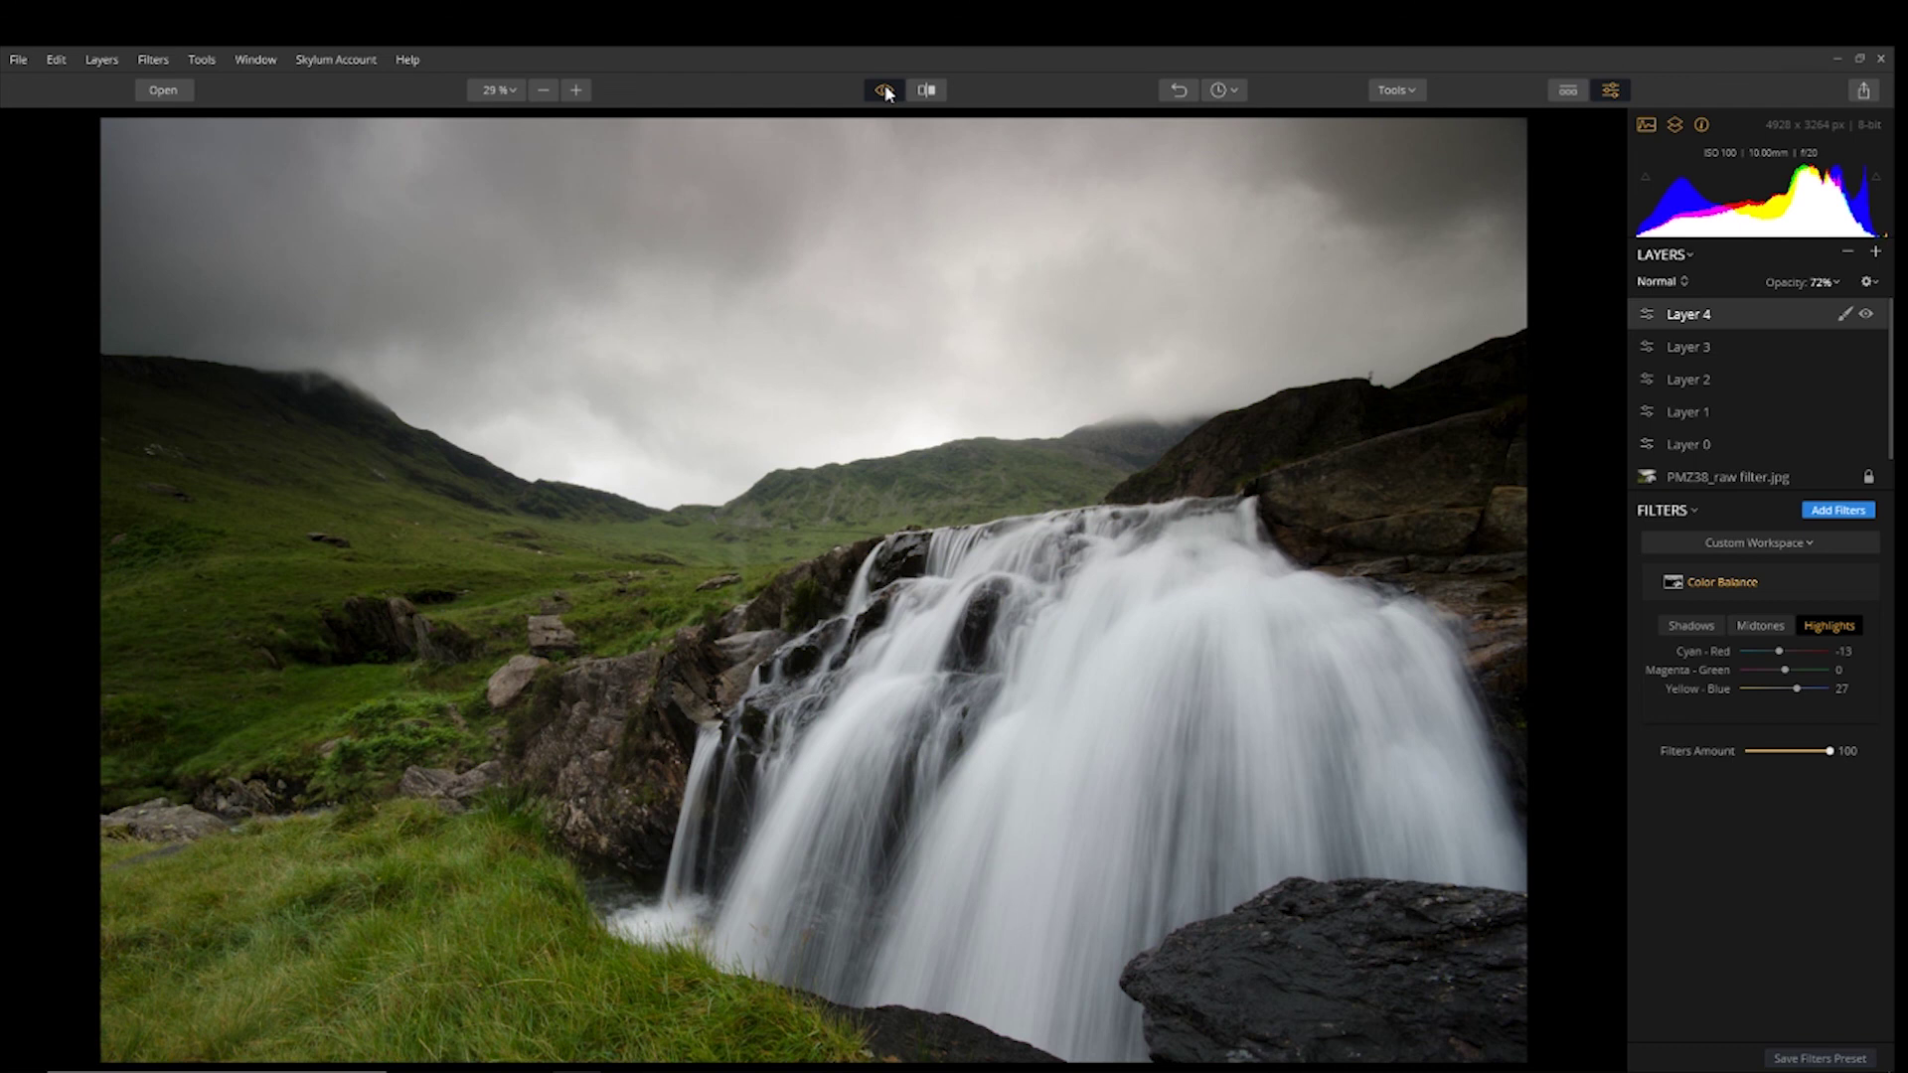
{"action": "left_click", "coordinate": [884, 91]}
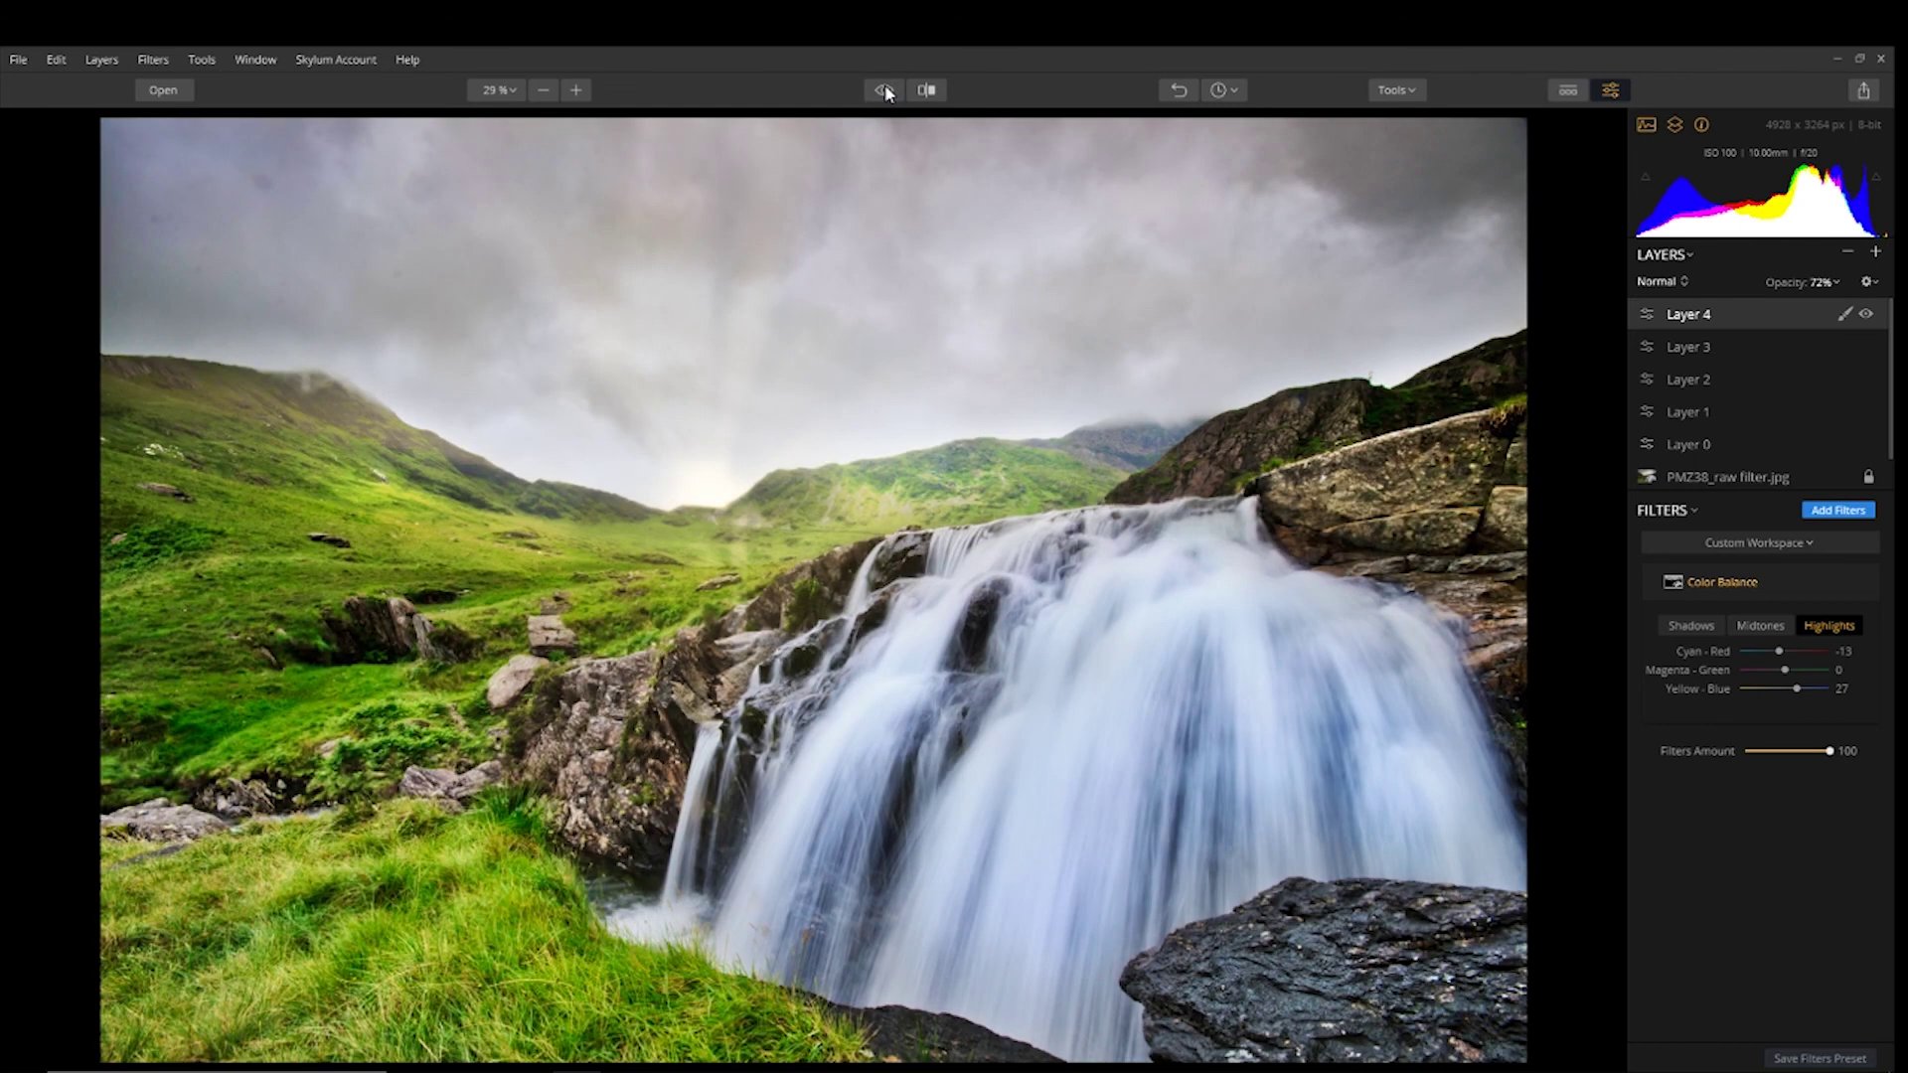